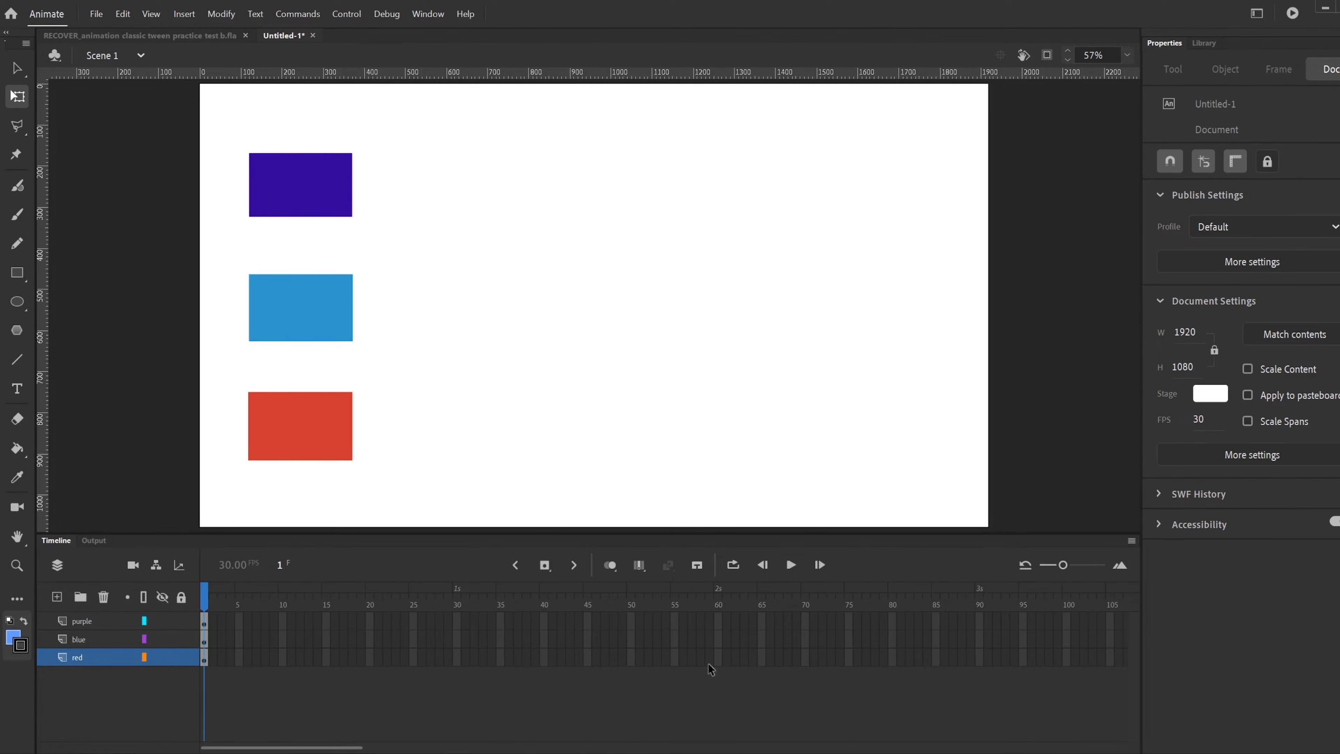
Insert keyframes at frame 60 on the purple, blue and red layers and move all three rectangles horizontally to the stage's right side
click(720, 623)
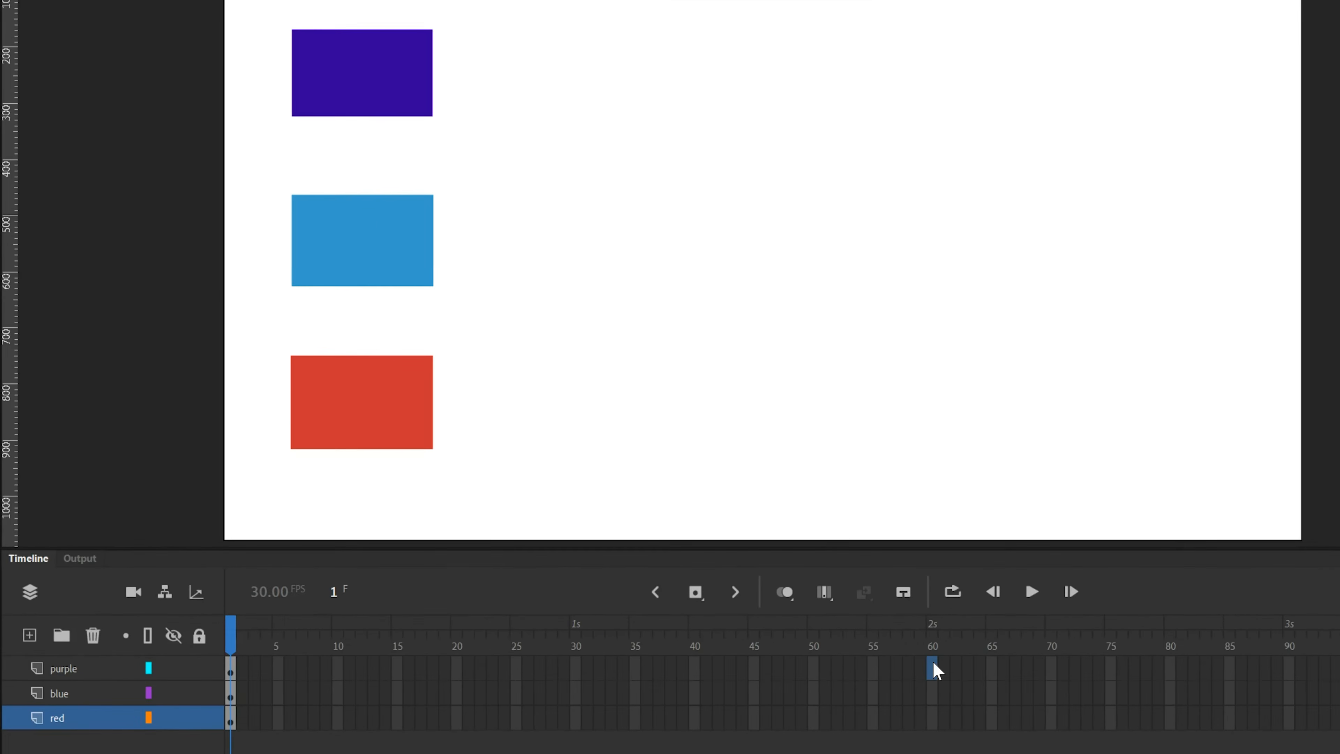
drag(935, 670, 934, 717)
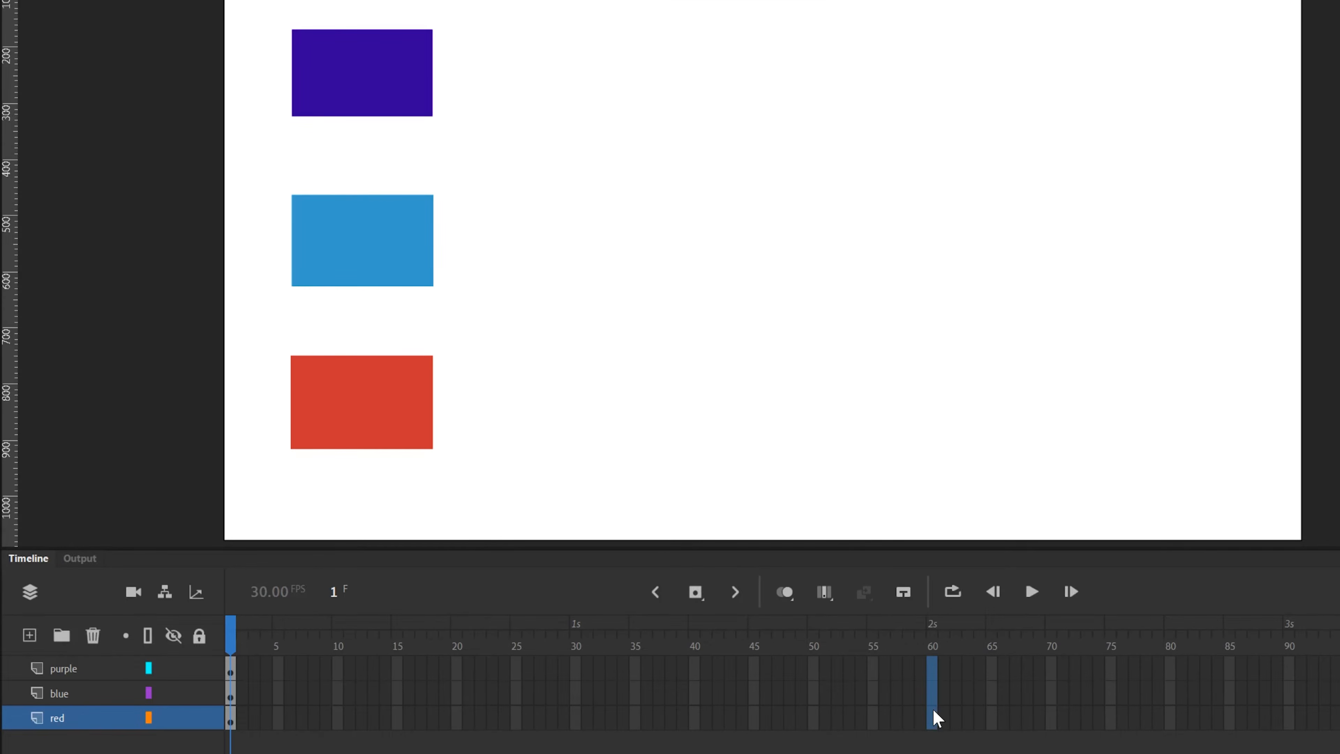
right_click(933, 668)
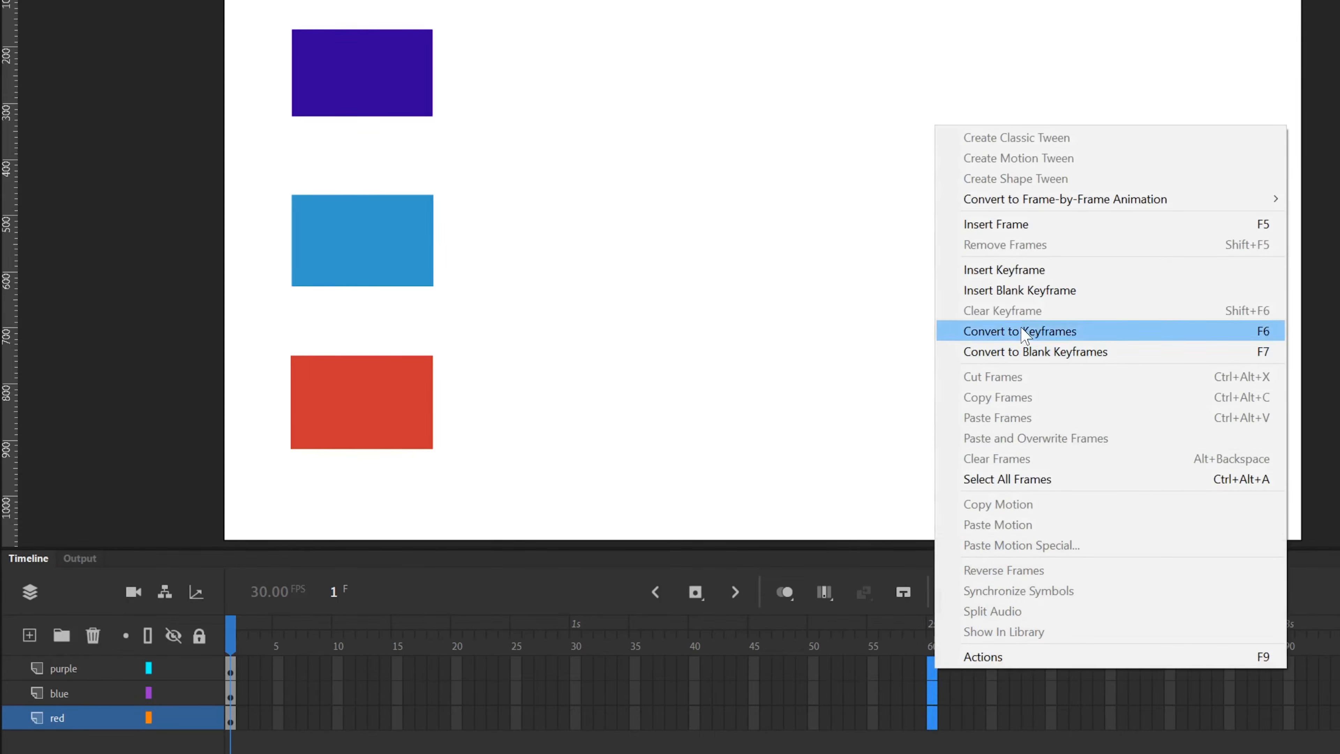
click(1029, 270)
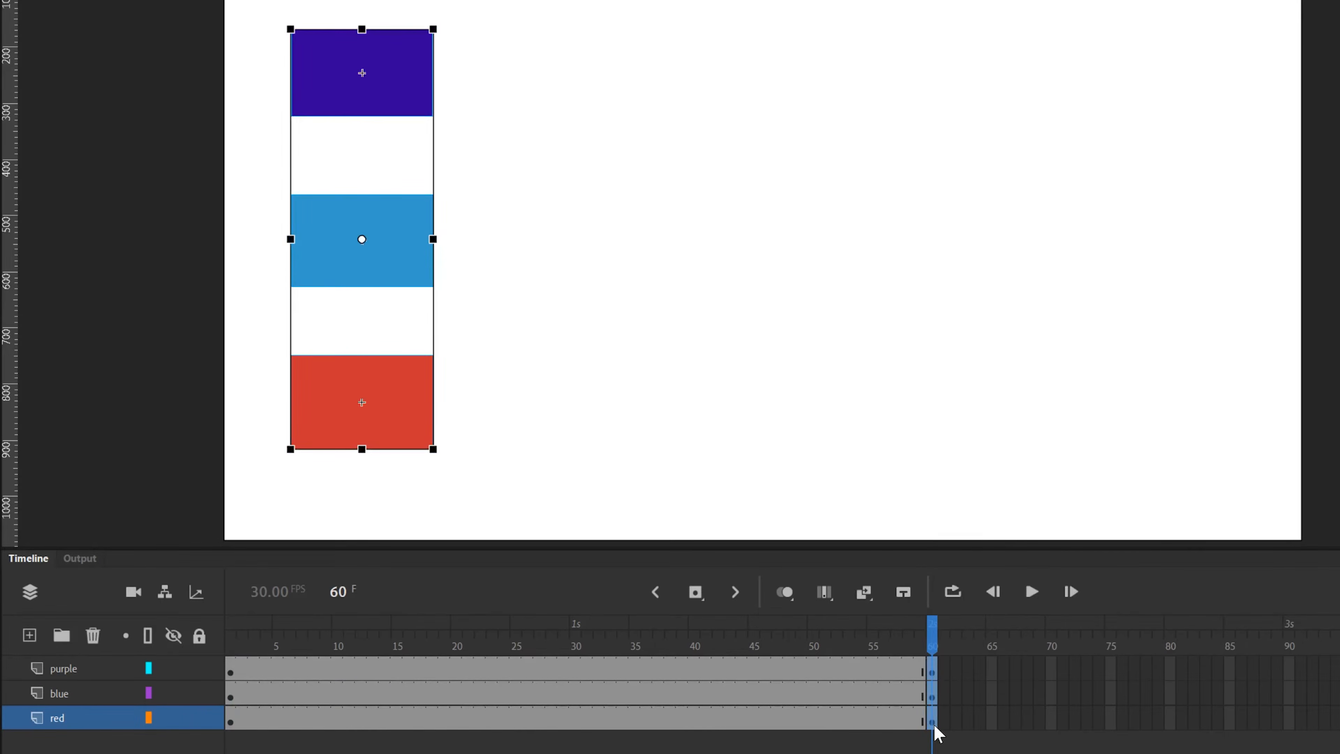
drag(410, 278, 1150, 269)
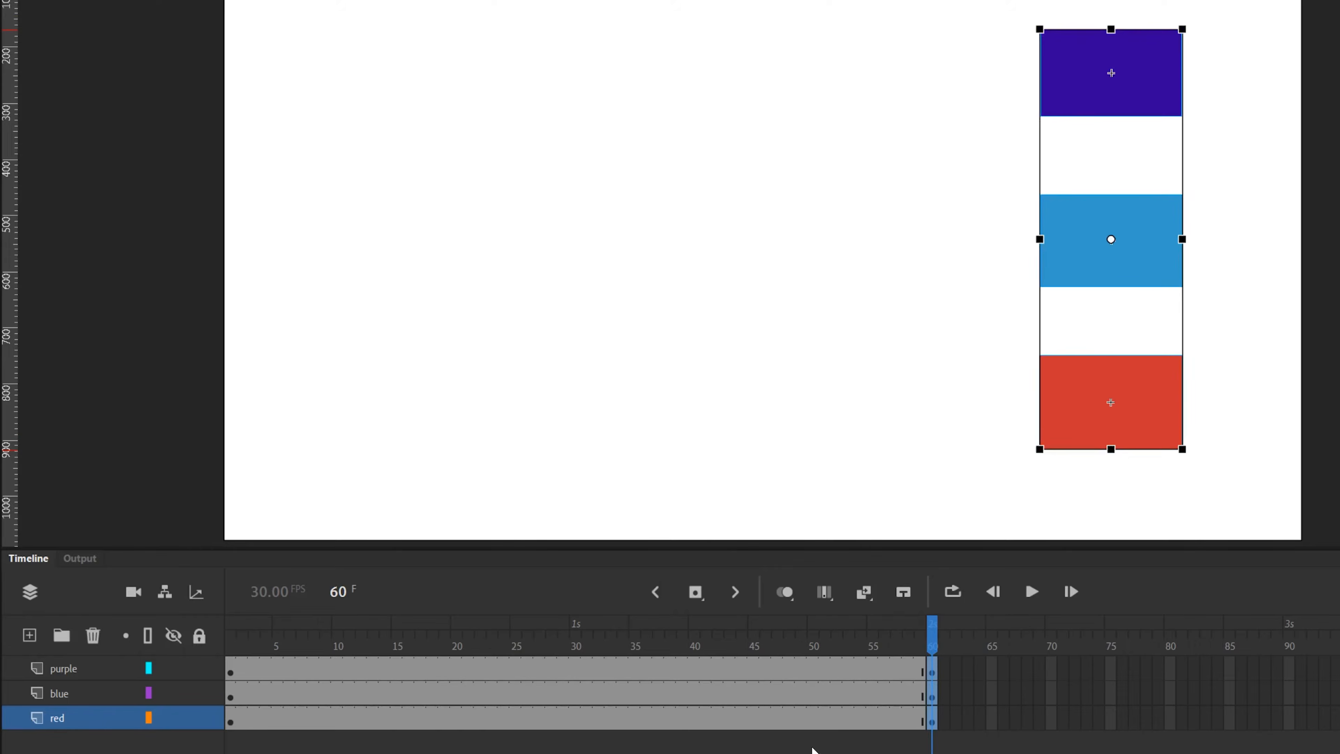
Create classic tweens across the frame spans of the purple, blue and red layers
click(576, 674)
drag(578, 727, 577, 664)
right_click(580, 696)
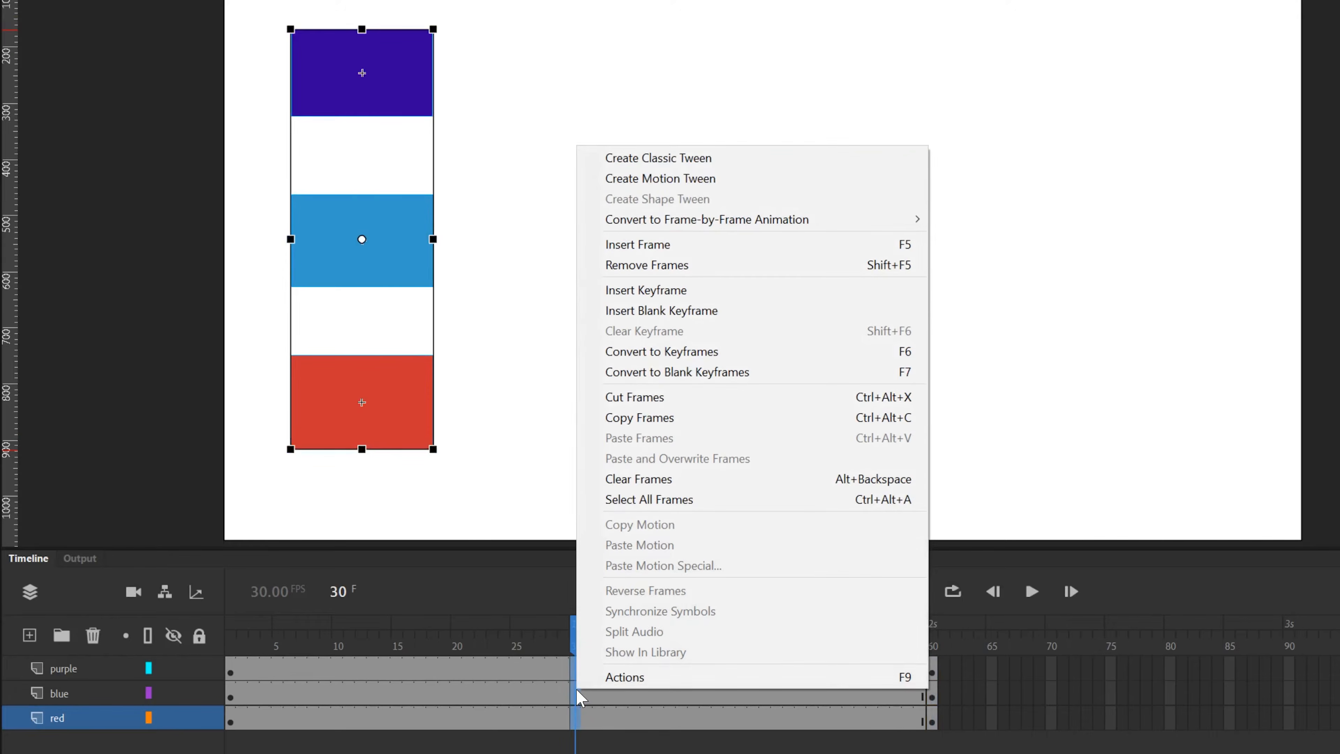
click(678, 159)
Preview the three classic tweens by playing the animation from frame 1 and scrubbing through its first frames
drag(418, 659, 200, 639)
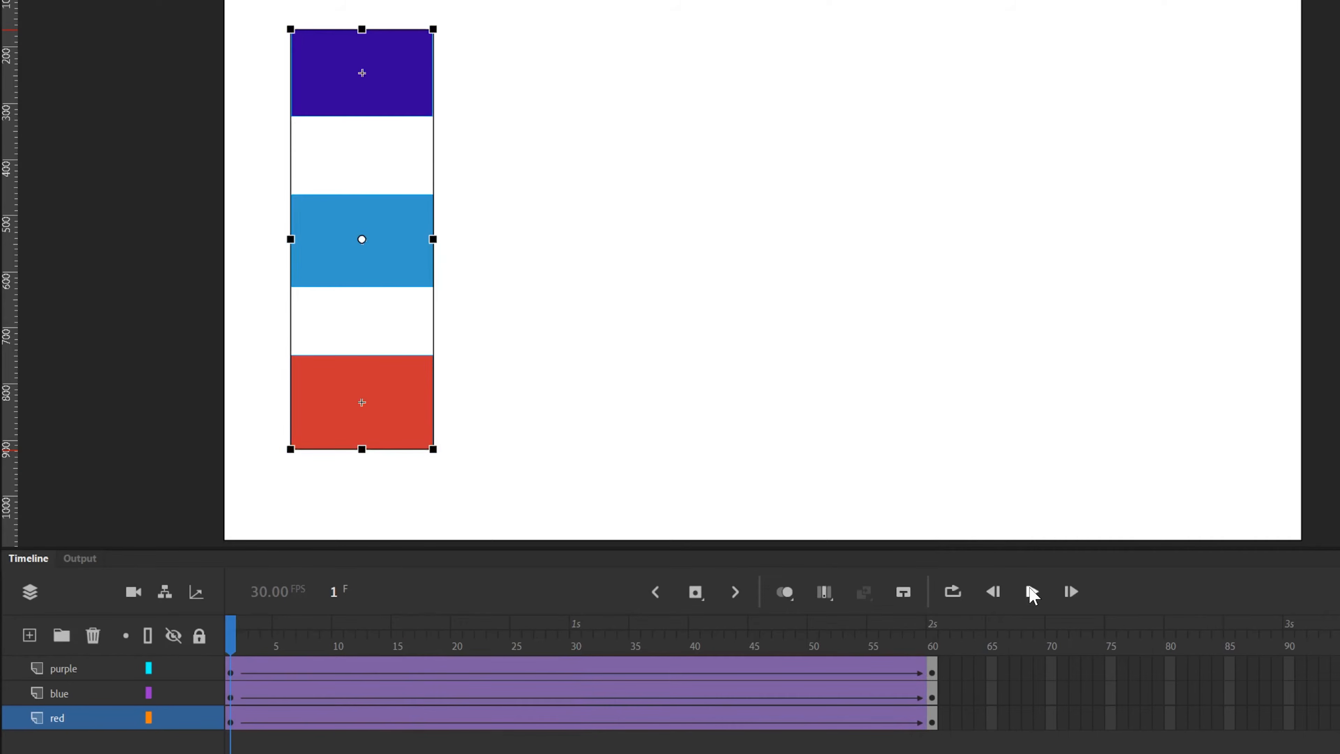
click(1033, 592)
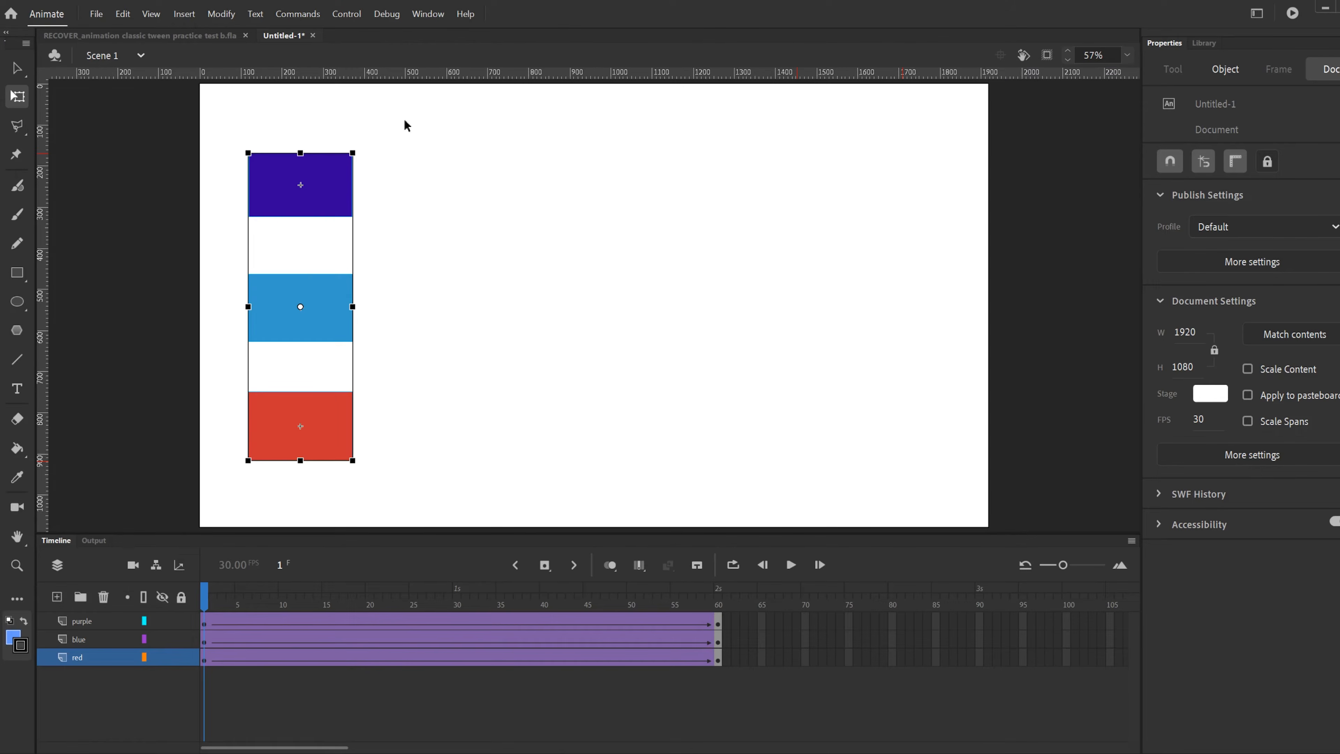
mouse_move(229, 603)
mouse_down()
mouse_move(730, 603)
mouse_move(248, 605)
mouse_up()
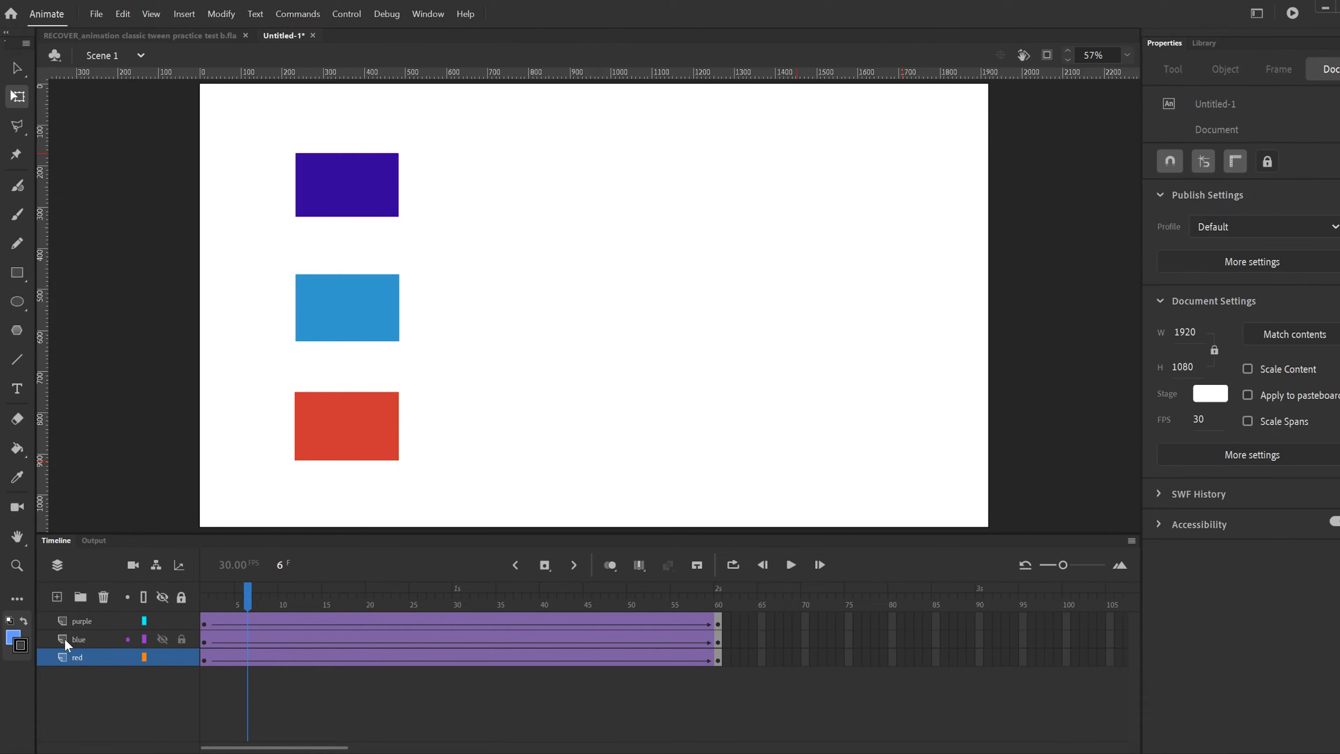
Apply the Cubic Ease-In effect to the blue layer's classic tween
click(309, 639)
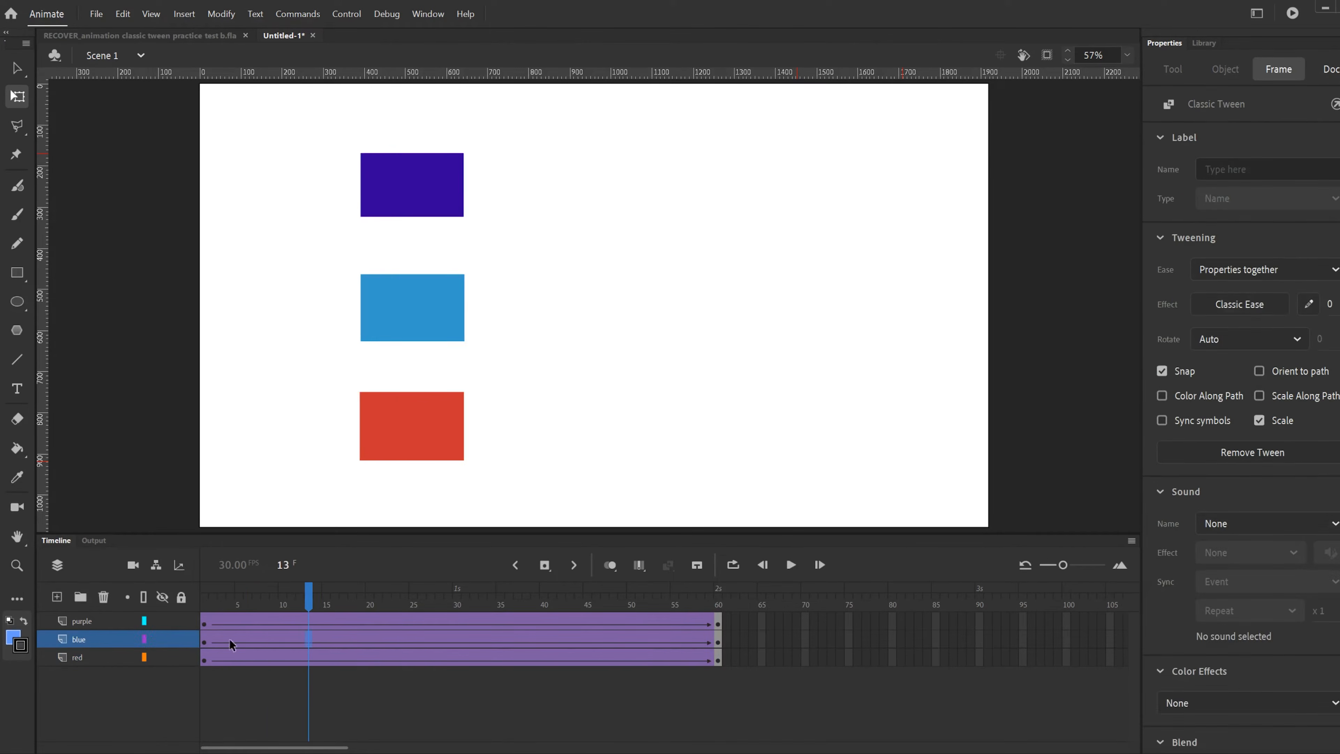
click(204, 640)
click(718, 642)
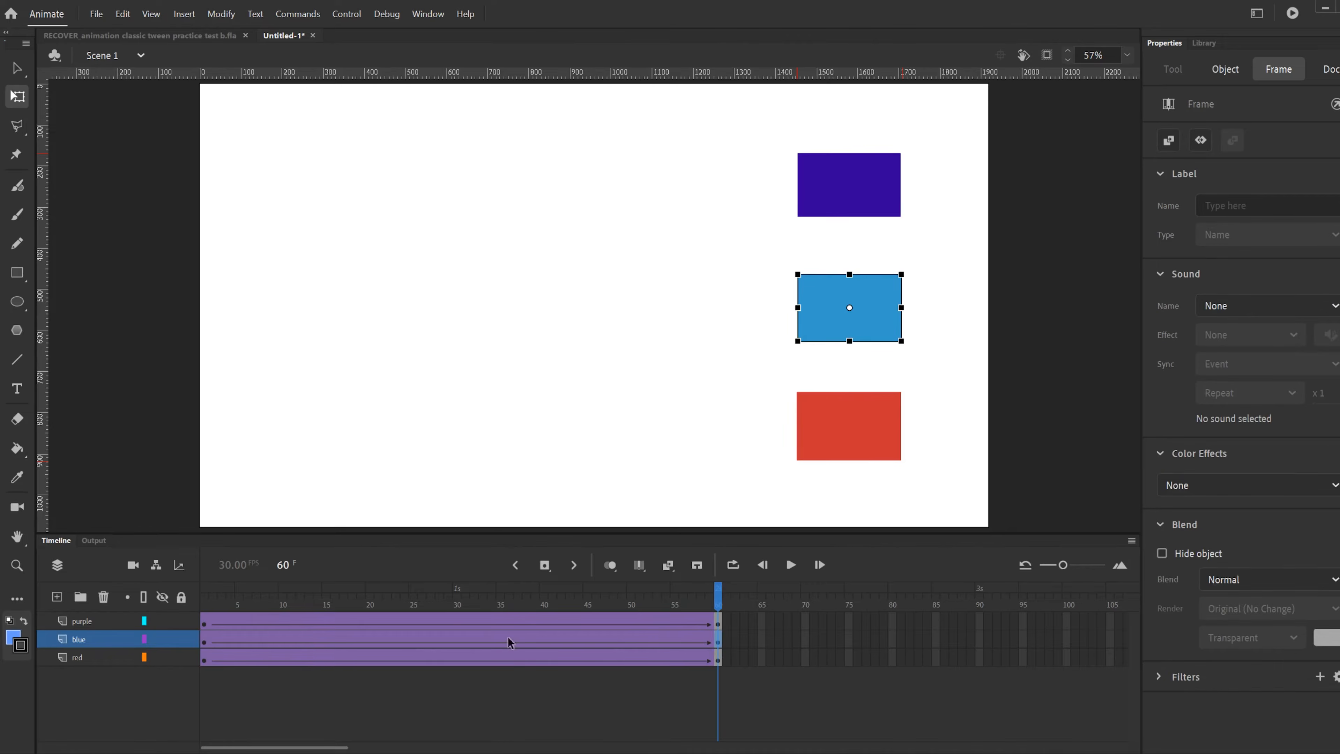
click(421, 642)
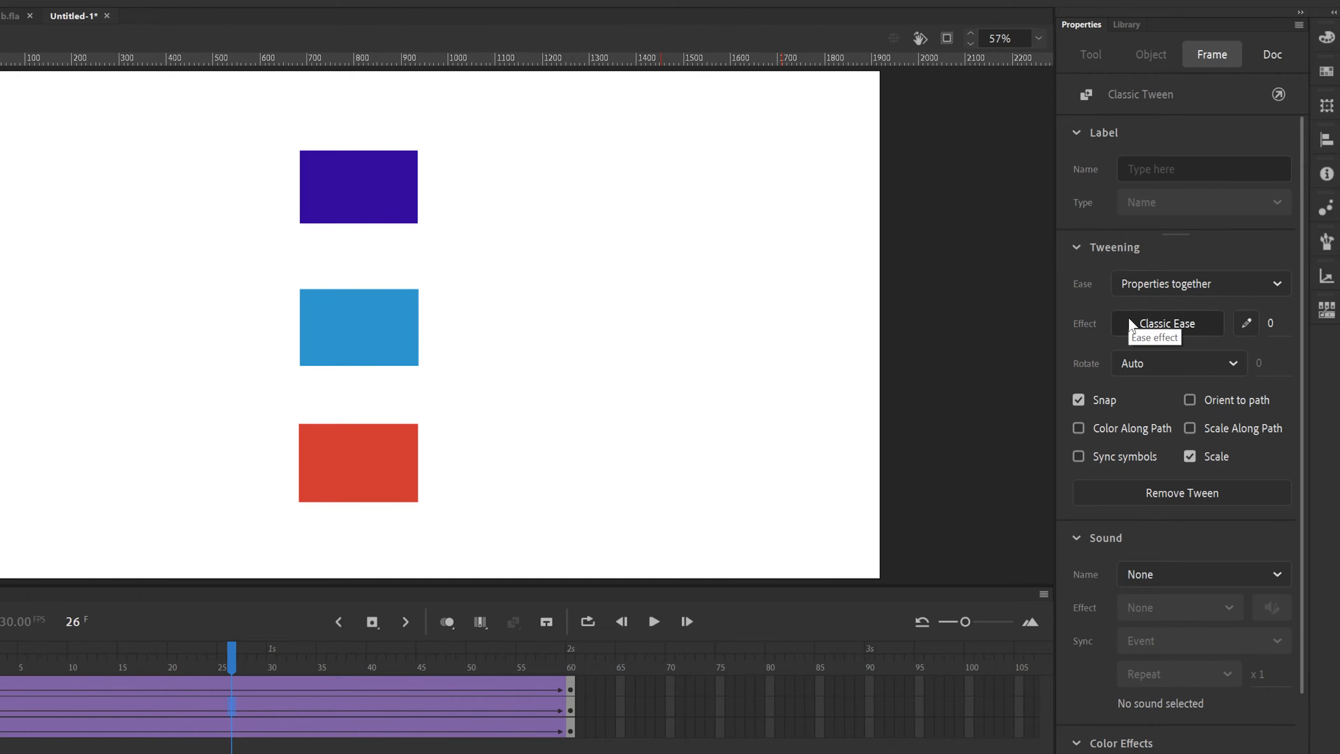
click(1191, 319)
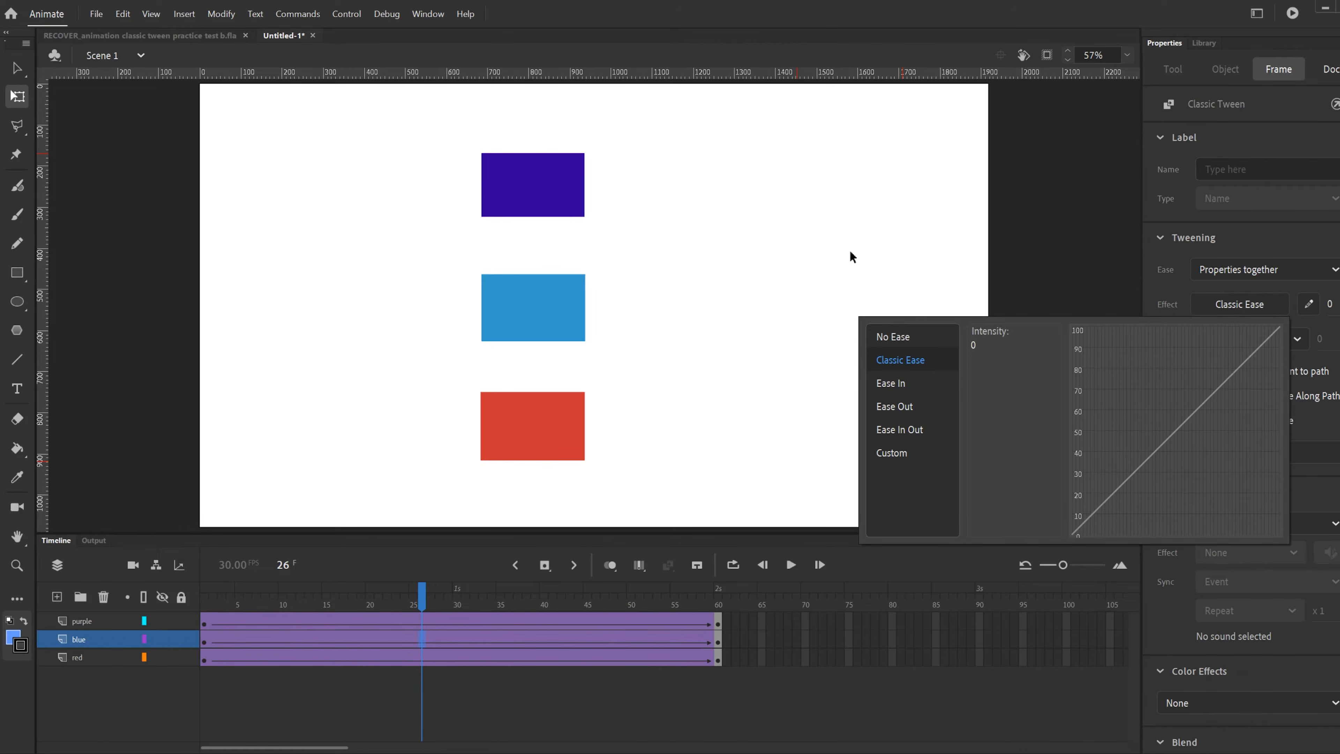
click(890, 384)
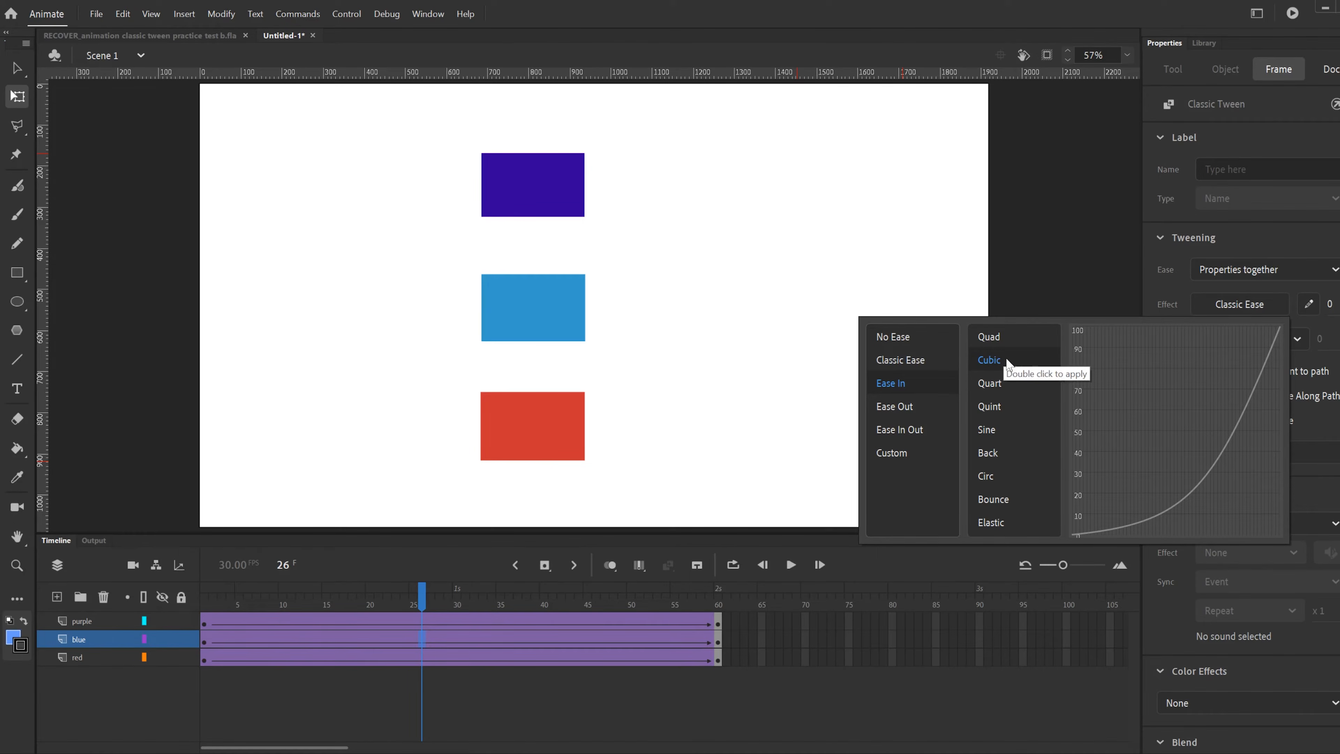
double_click(989, 360)
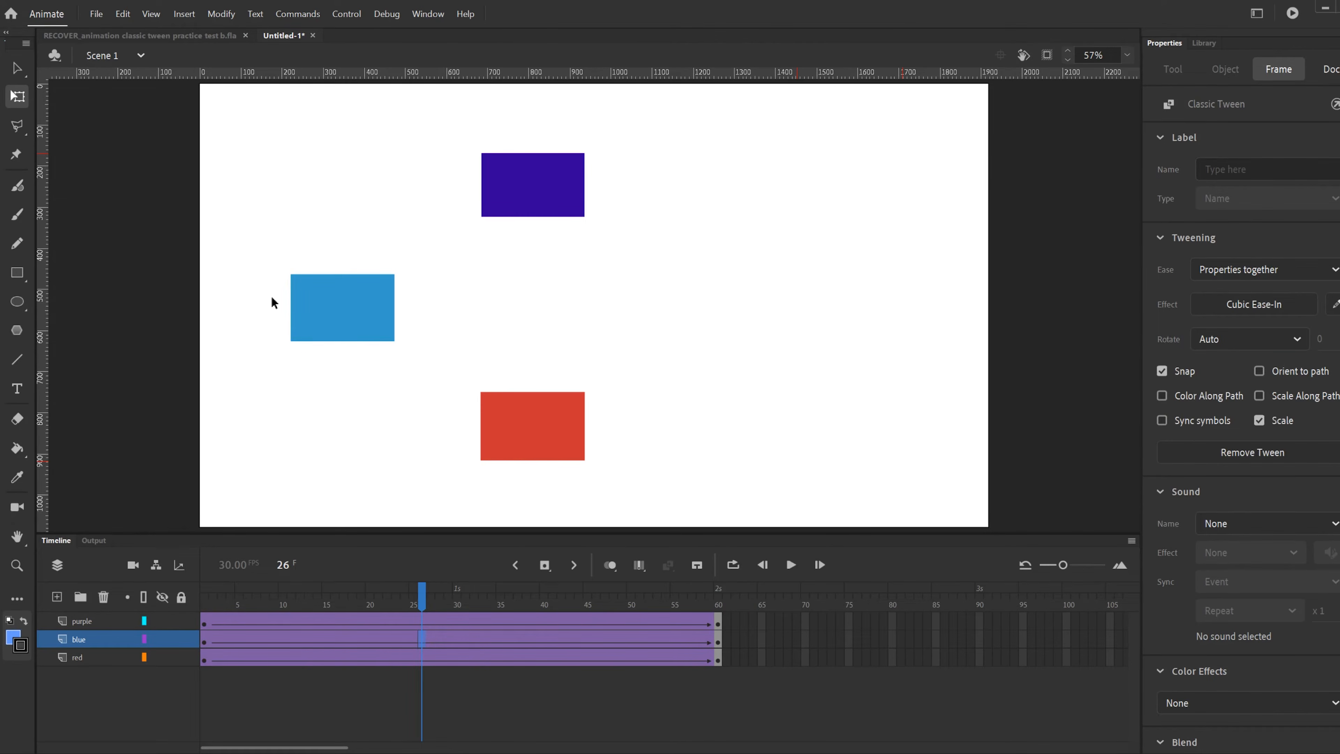
Play the animation twice from frame 1 to compare the blue rectangle's easing with the other two
drag(421, 595, 204, 600)
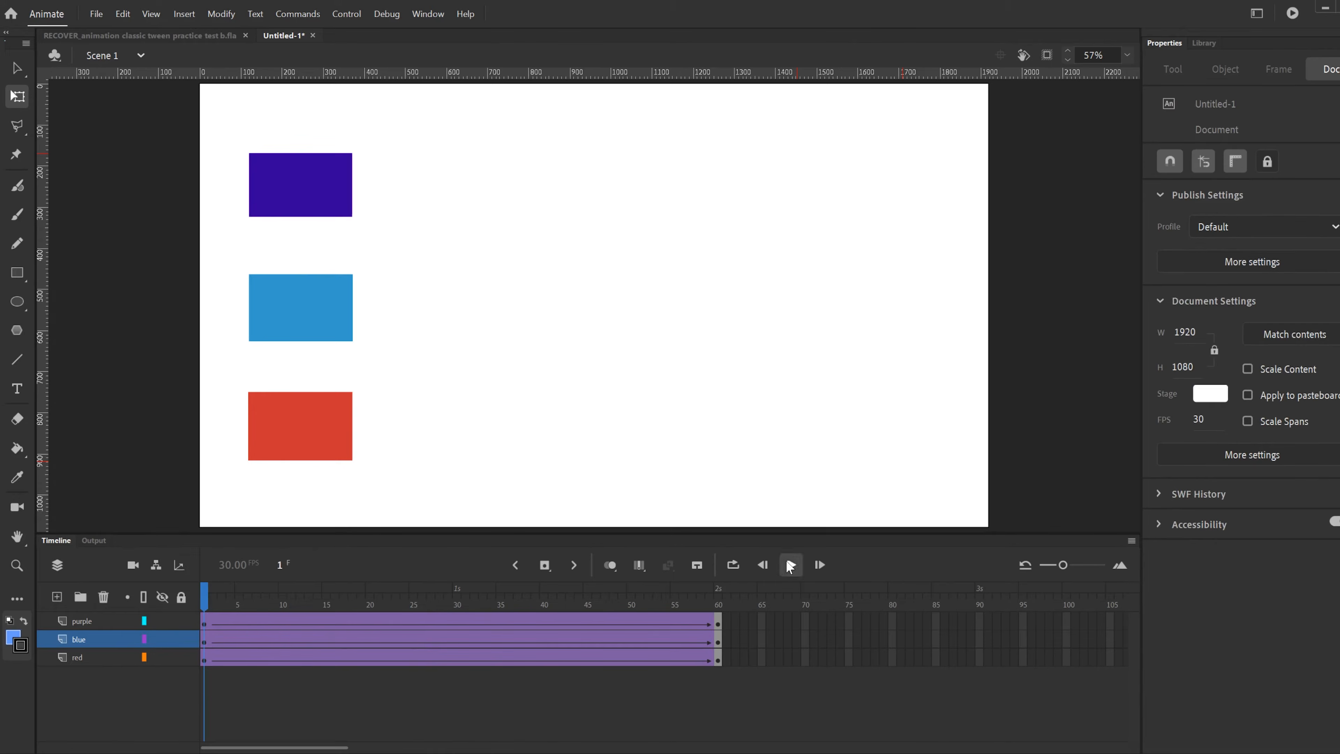
click(791, 564)
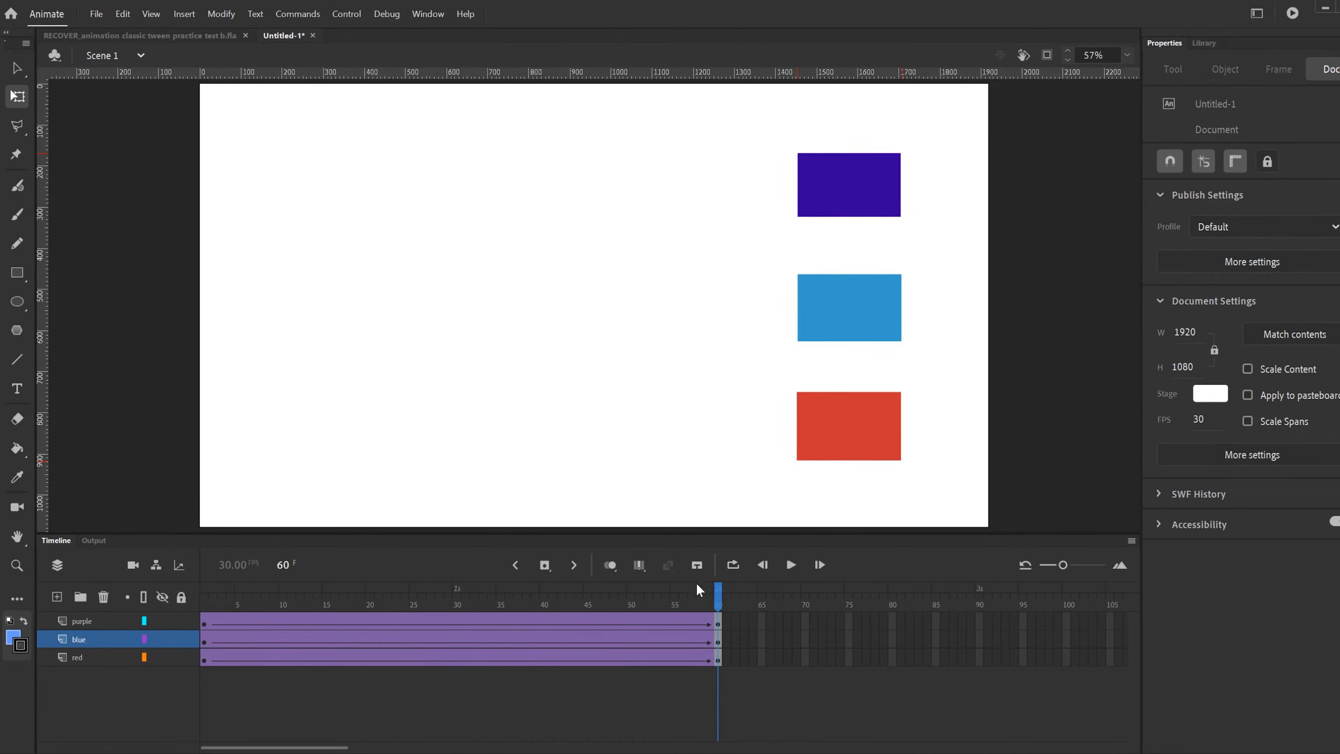
drag(696, 589, 172, 621)
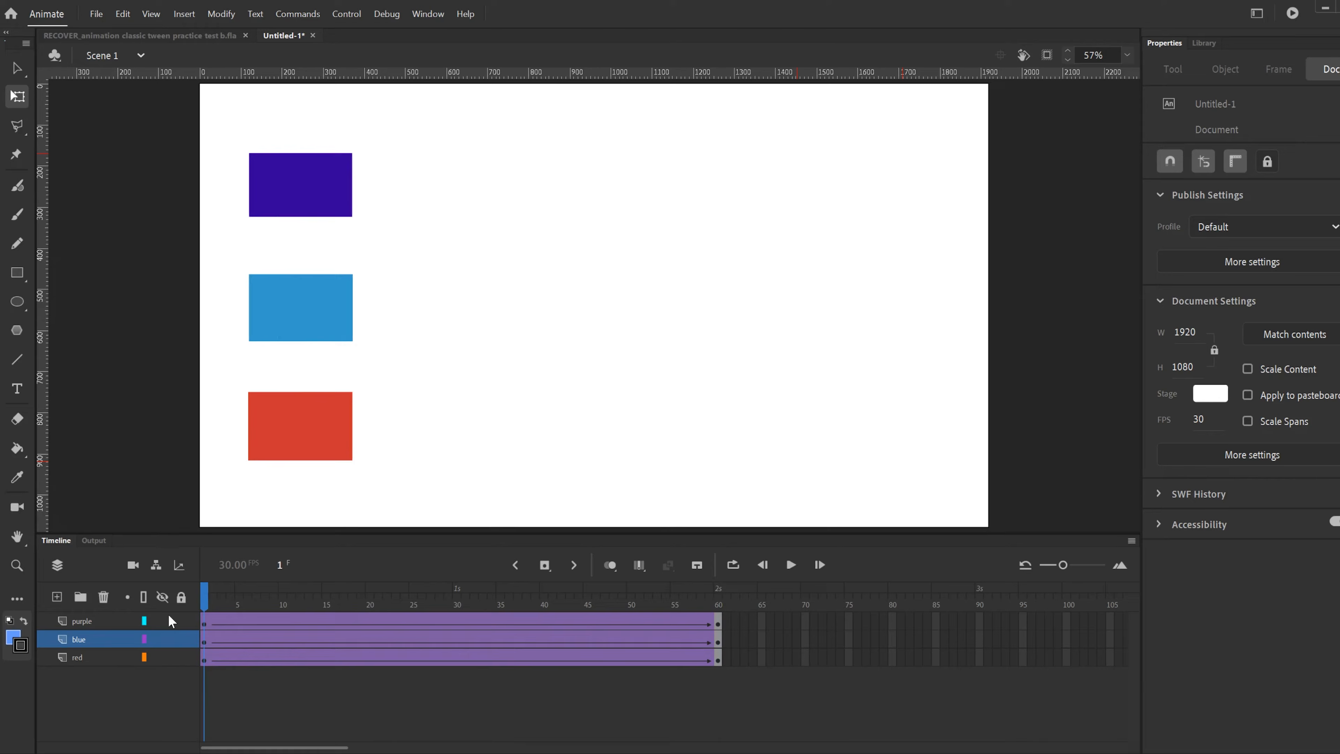
click(792, 563)
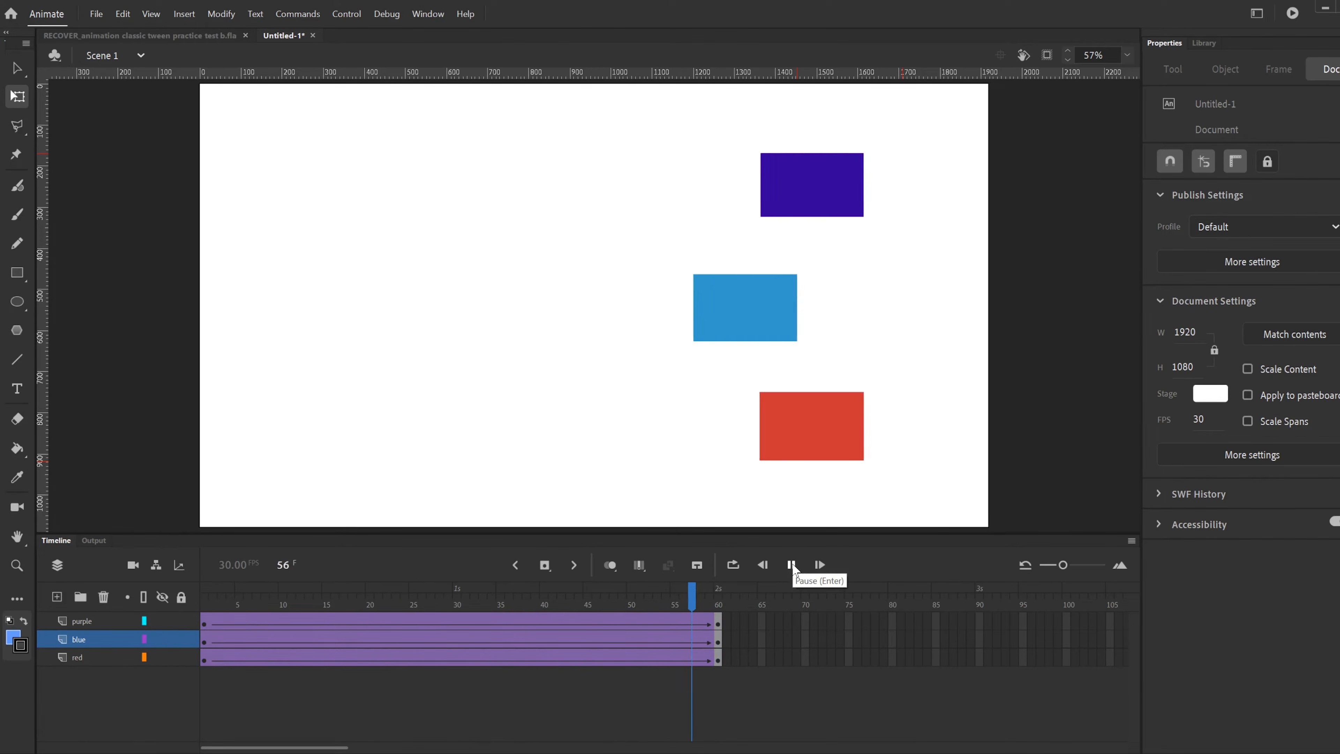
Apply the Cubic Ease-Out effect to the red layer's classic tween
click(351, 657)
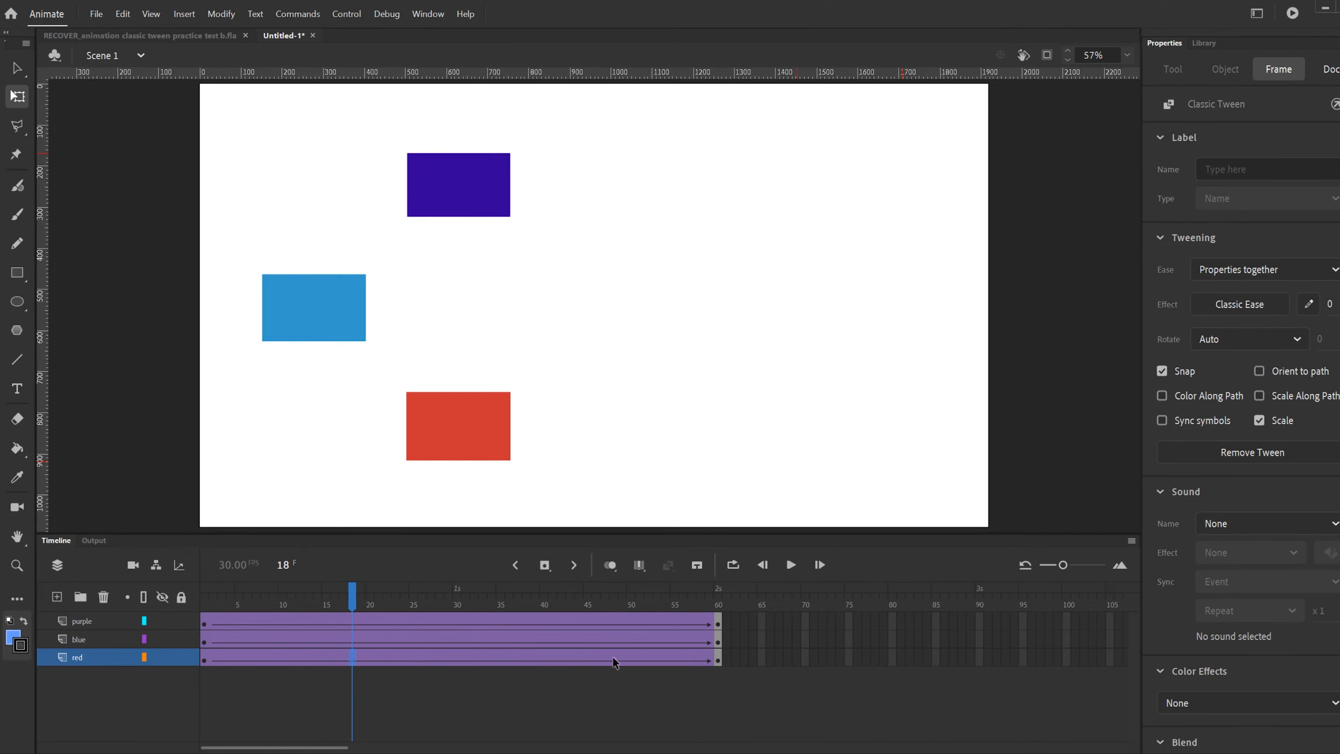
click(1252, 304)
click(896, 405)
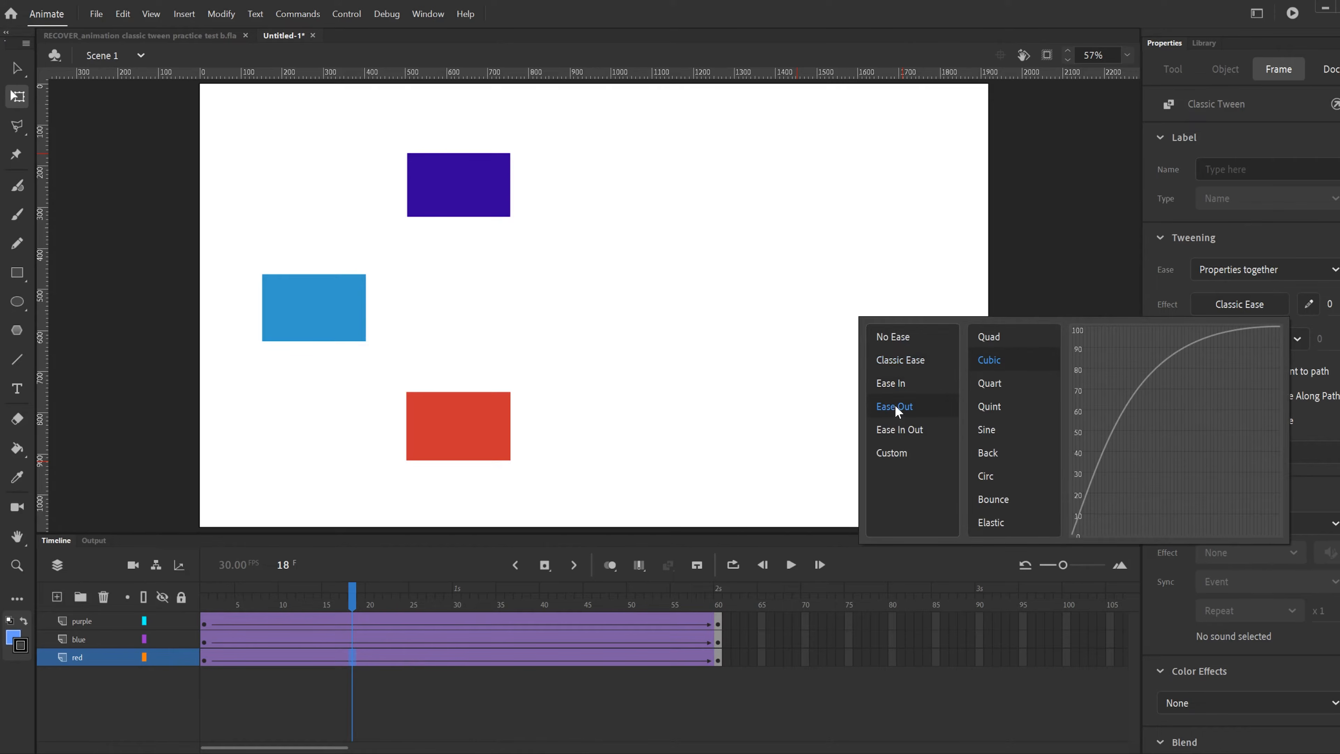
double_click(1020, 359)
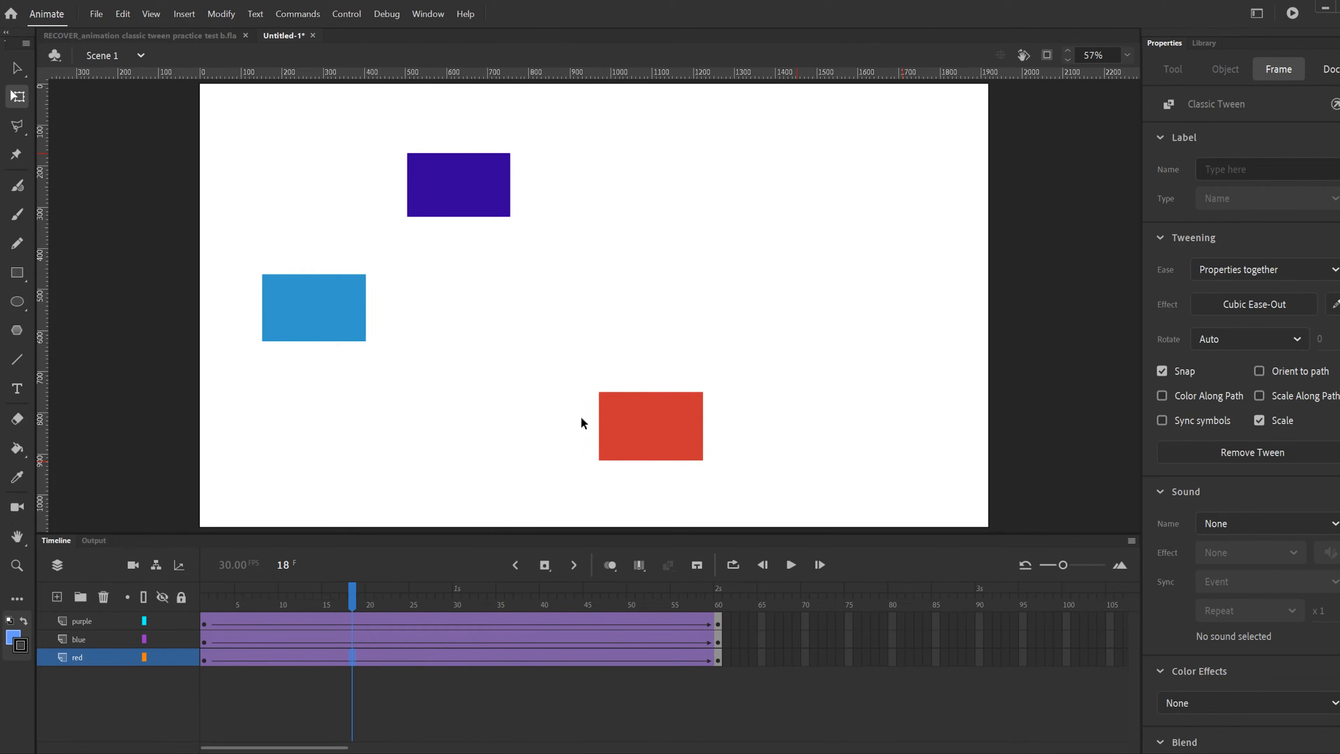
Play the animation on a loop from frame 1 to compare ease-in and ease-out, and pause it
drag(395, 601, 205, 599)
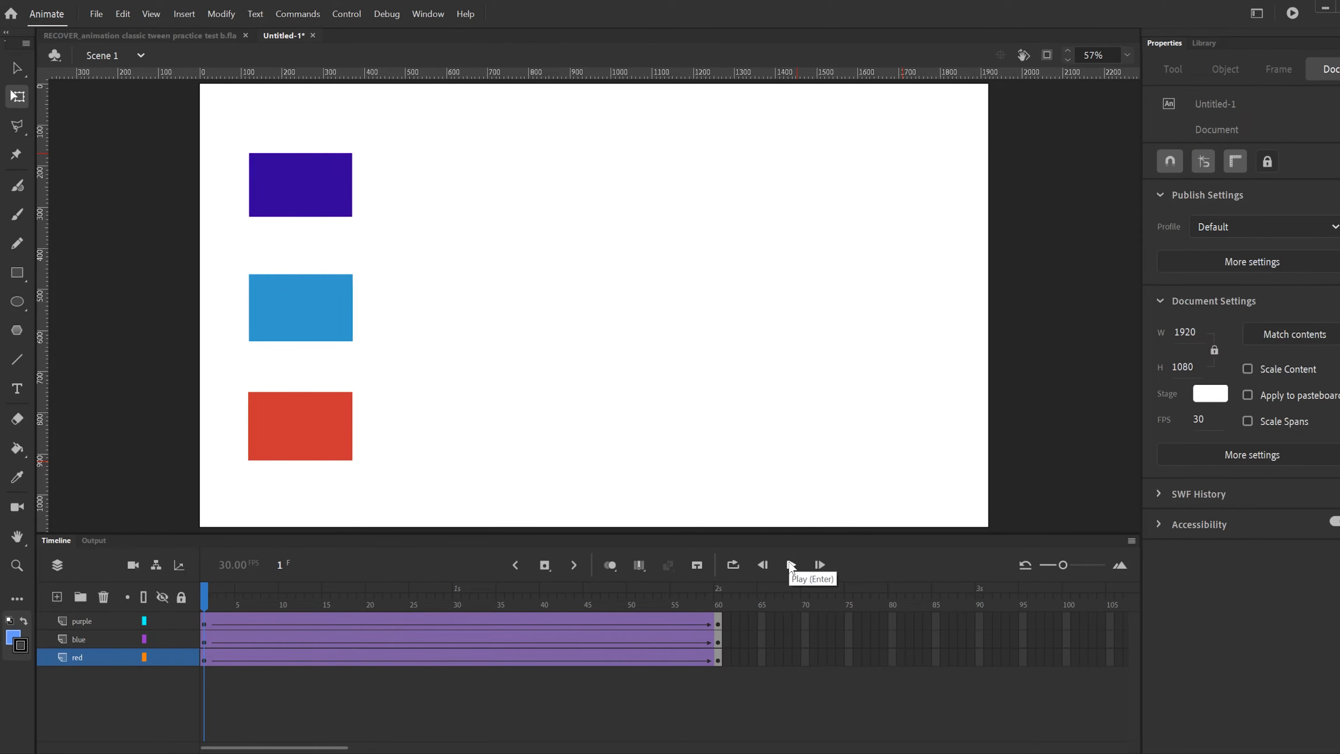
click(791, 564)
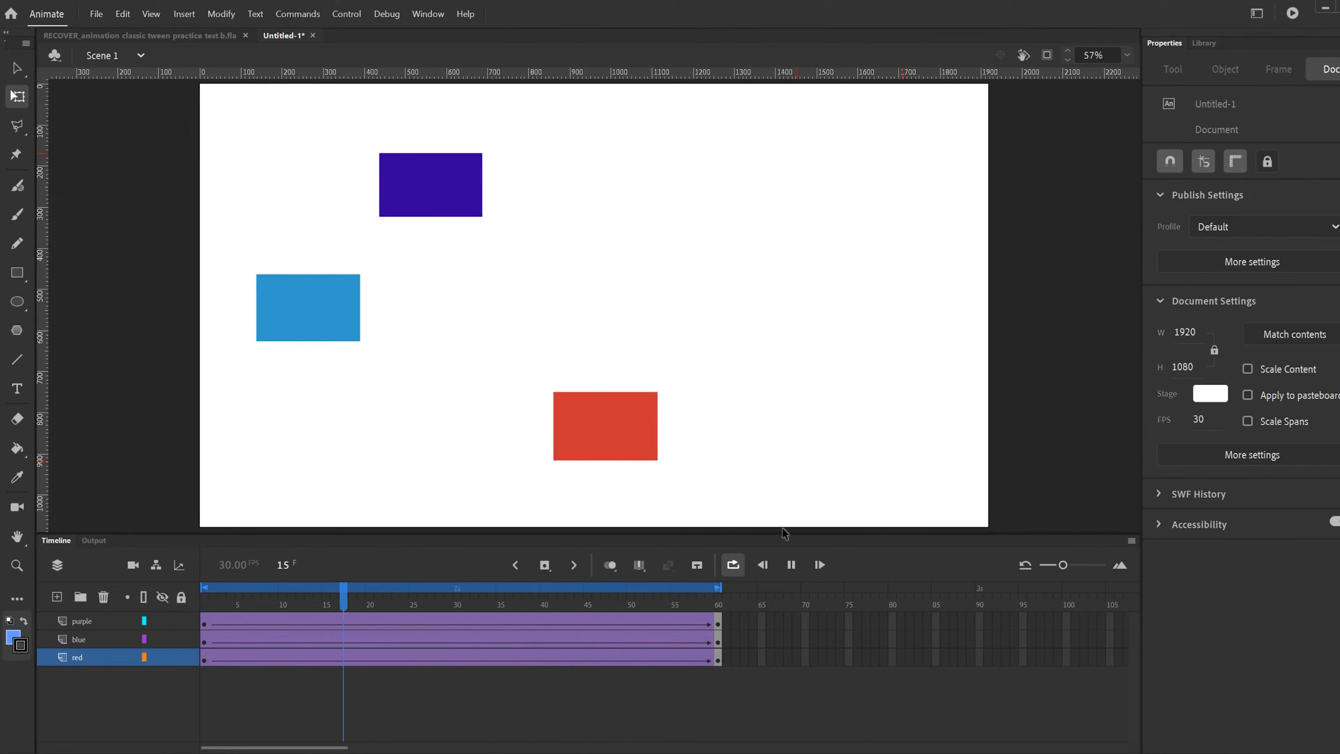
click(792, 567)
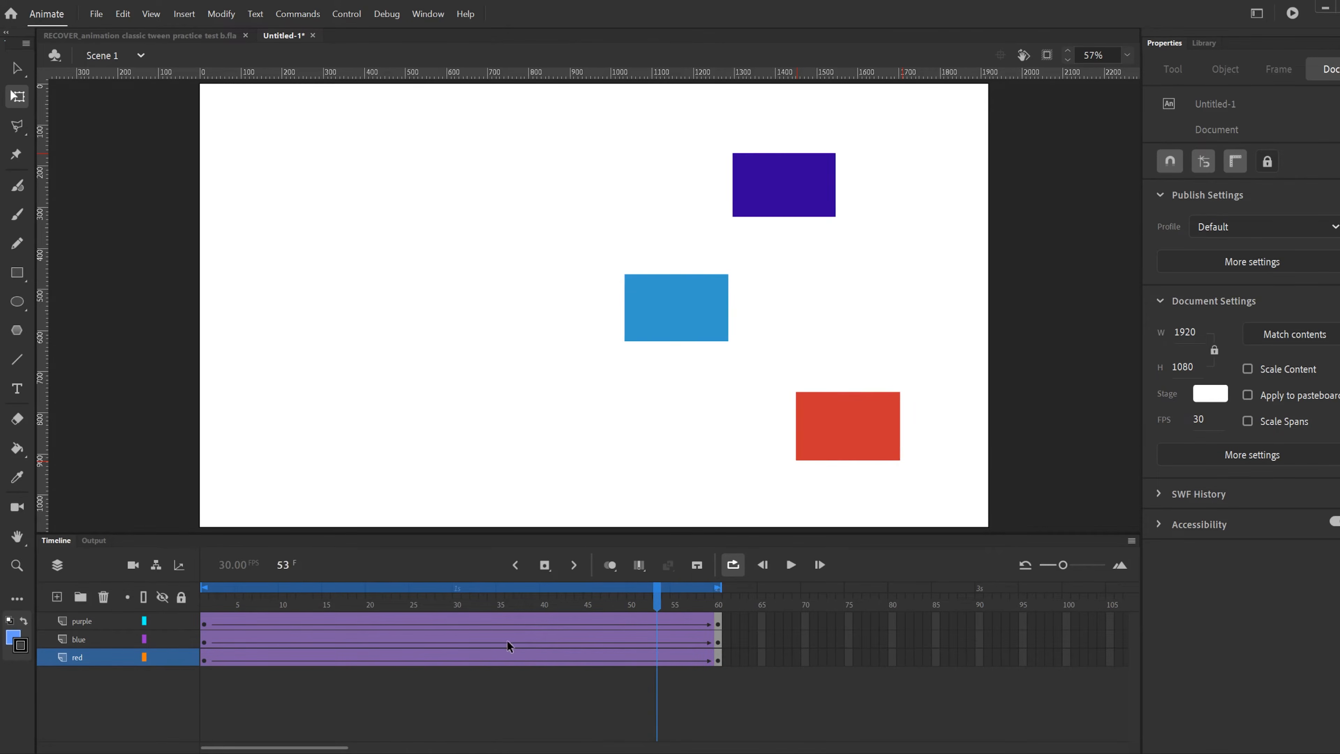
Compare the Quart, Quint, Back and Elastic ease-in curves for the blue layer's tween and apply Elastic Ease-In
click(474, 640)
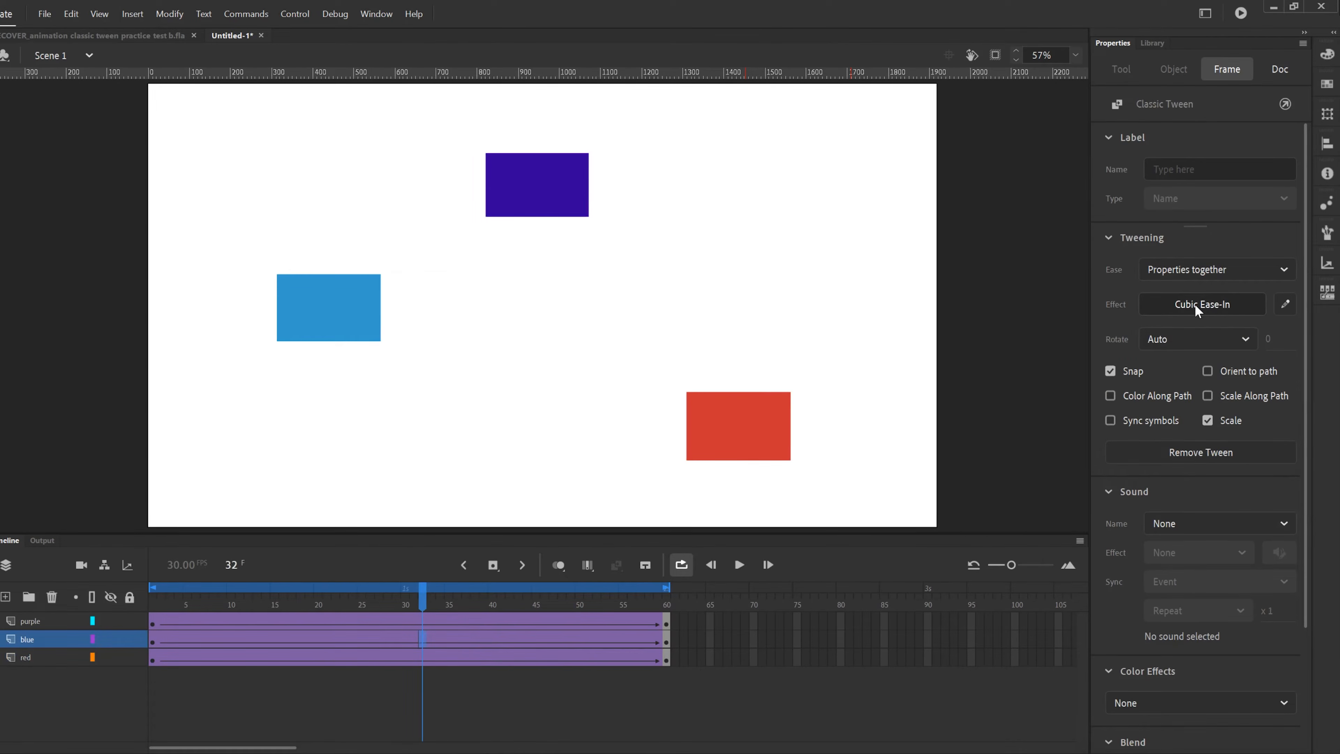
click(1206, 306)
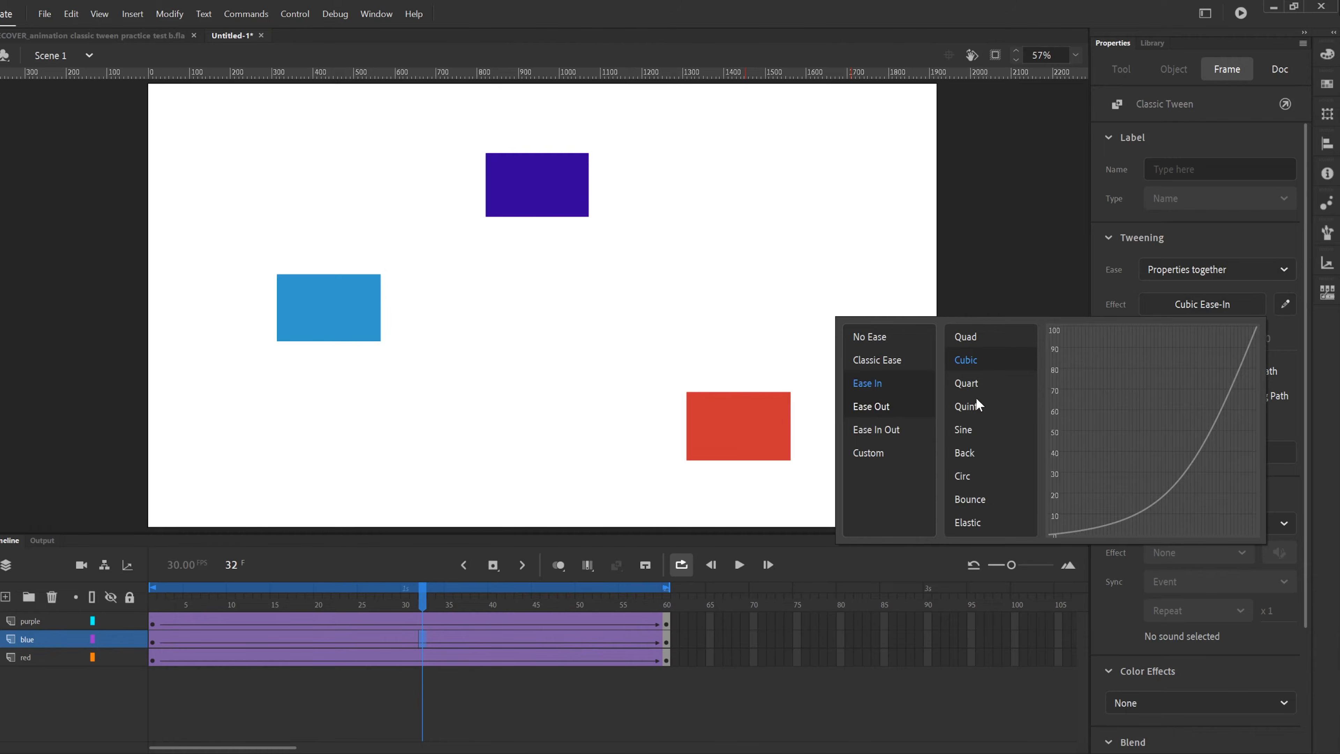
click(970, 383)
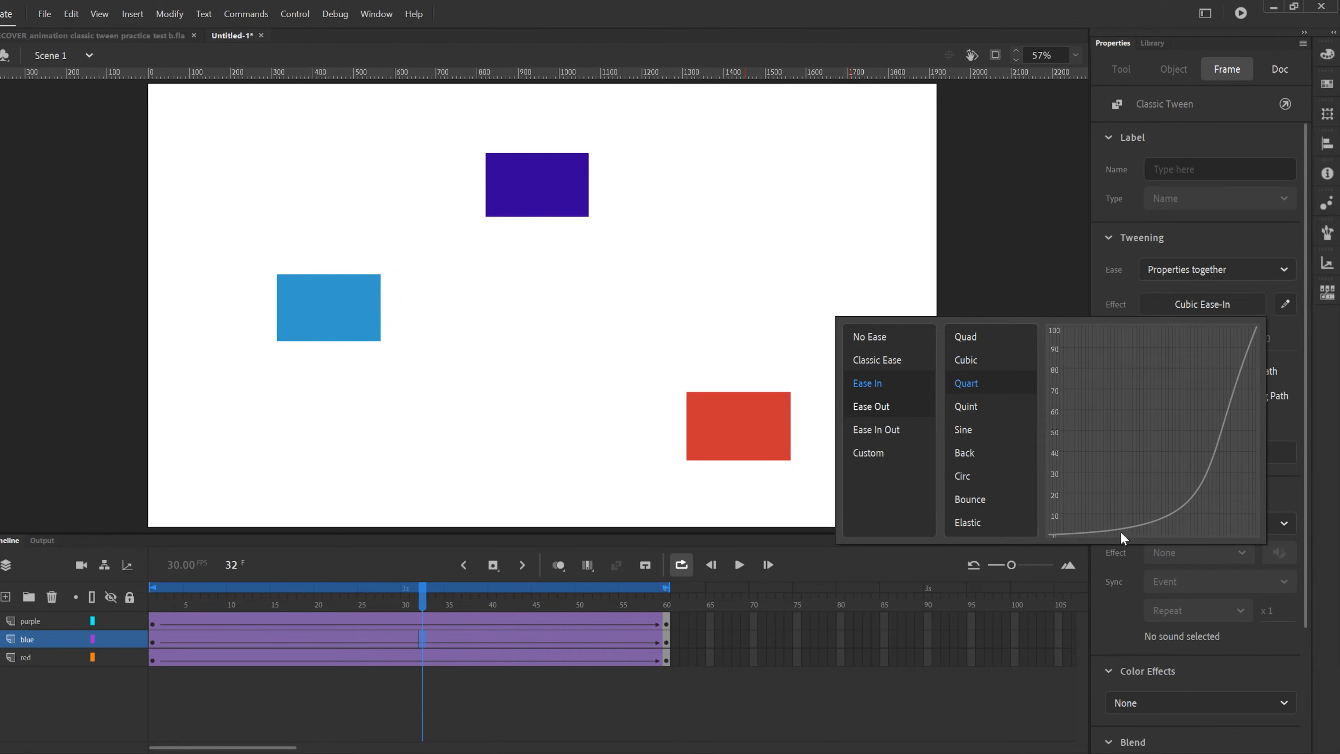
click(972, 408)
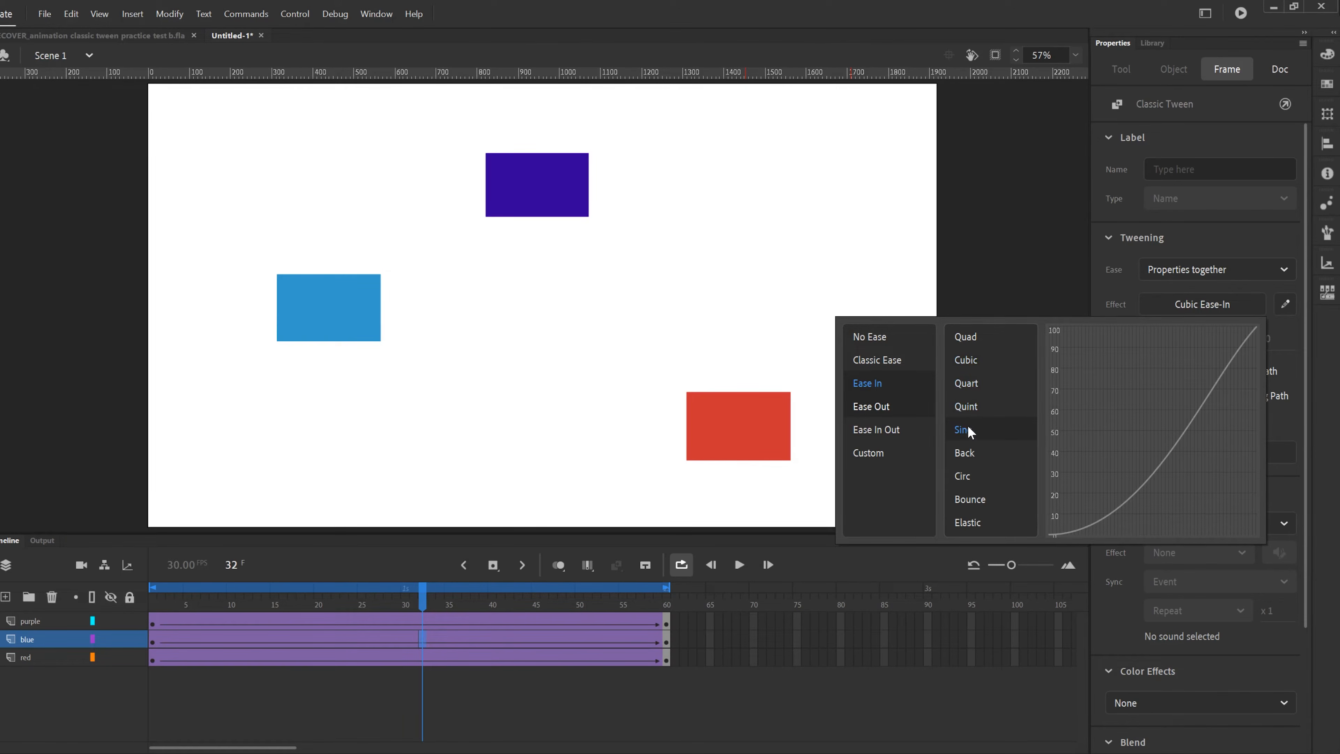
click(975, 453)
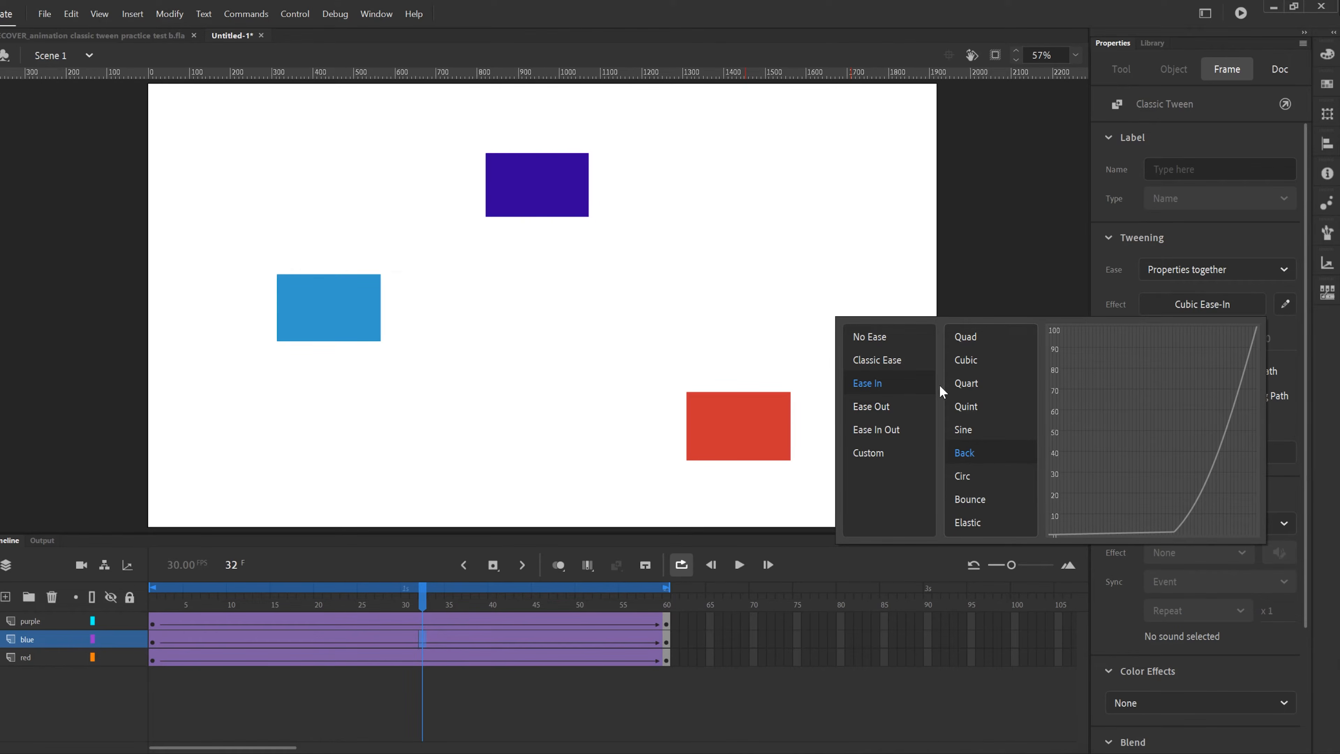
click(969, 522)
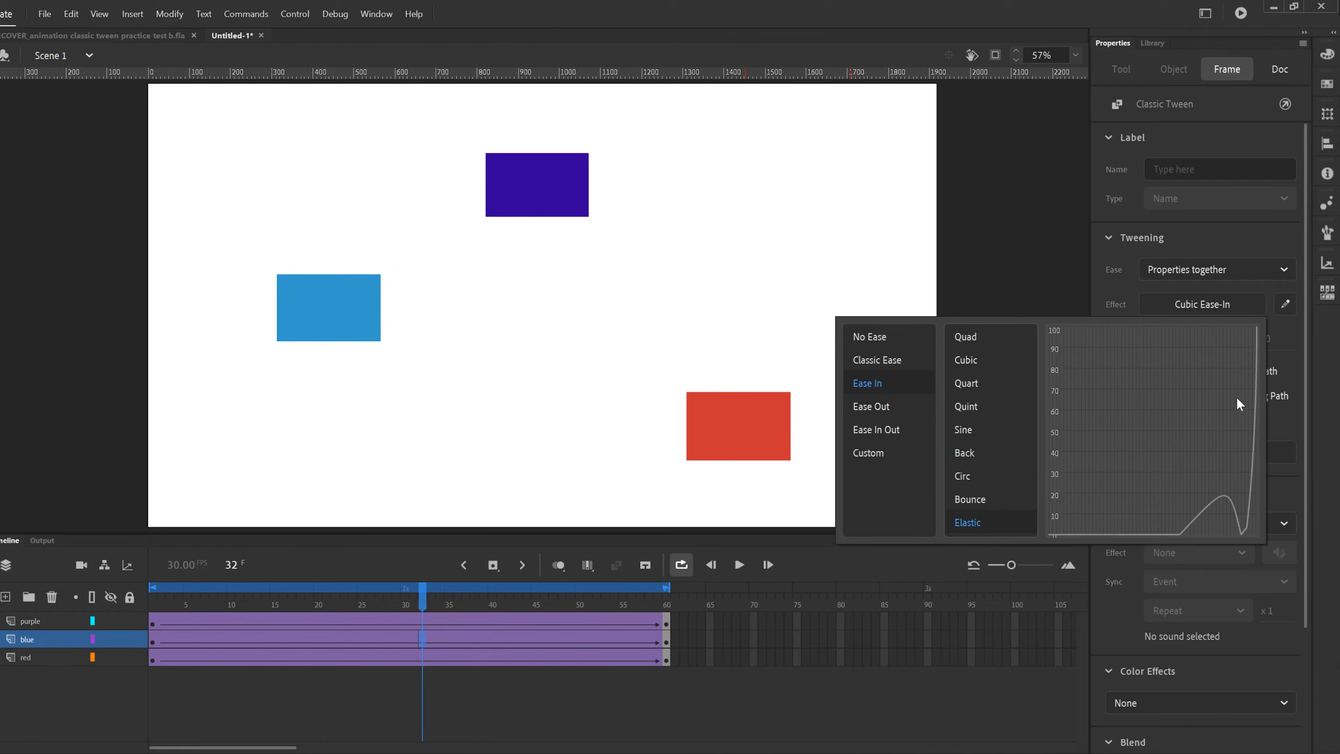
double_click(972, 525)
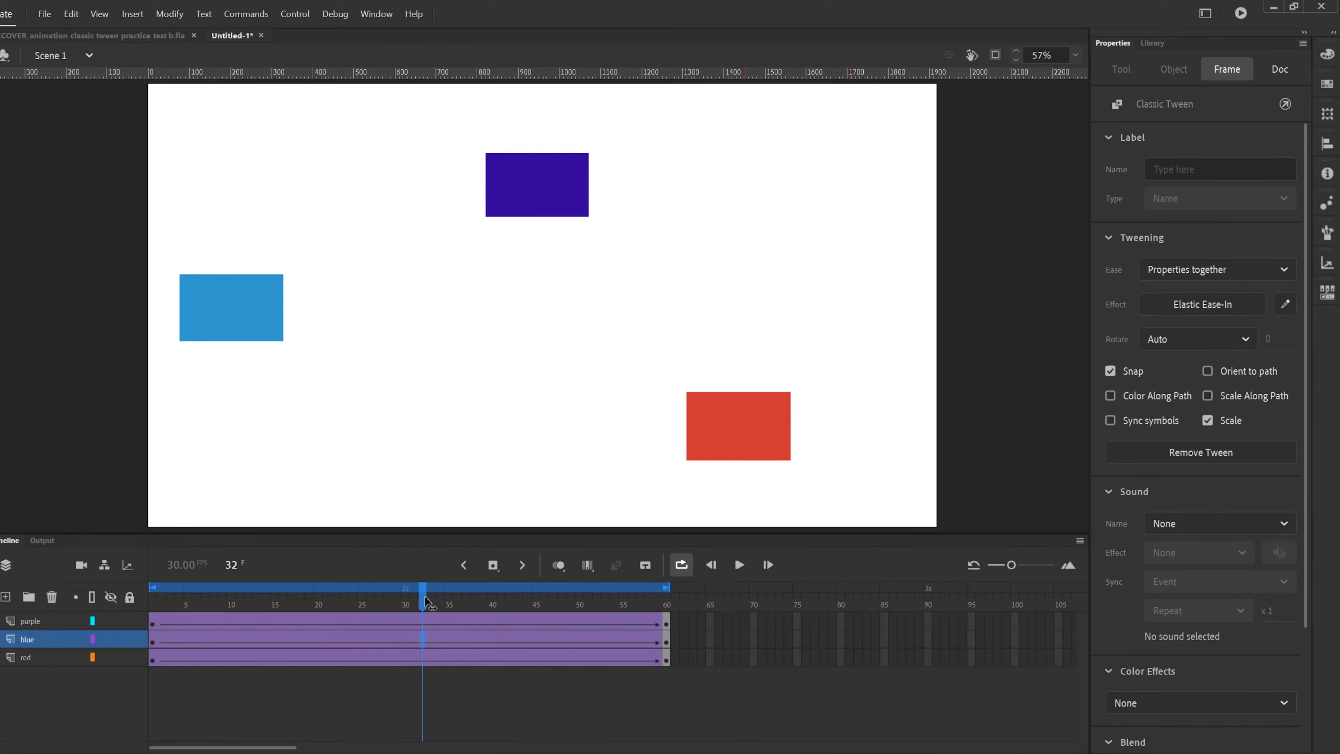
Play the animation from frame 1 to check the blue rectangle's elastic easing, and pause it
drag(423, 601, 153, 605)
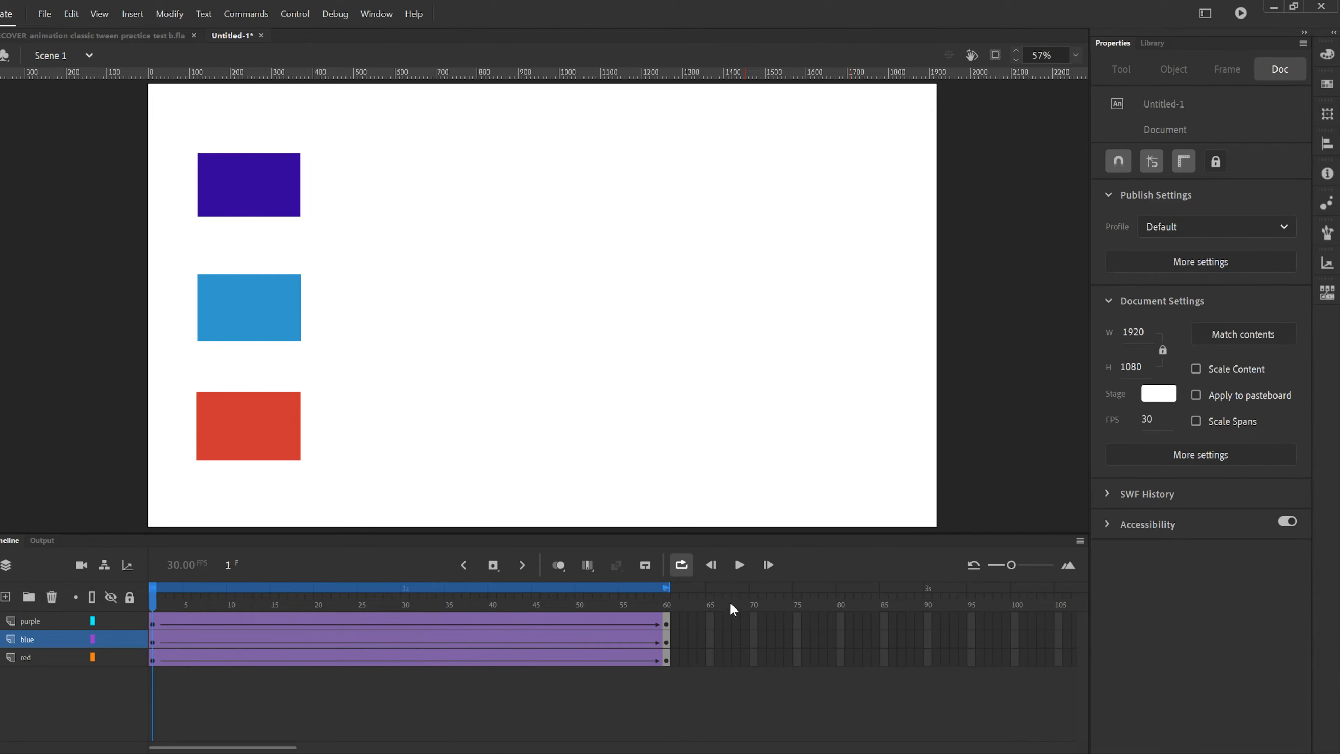
click(739, 564)
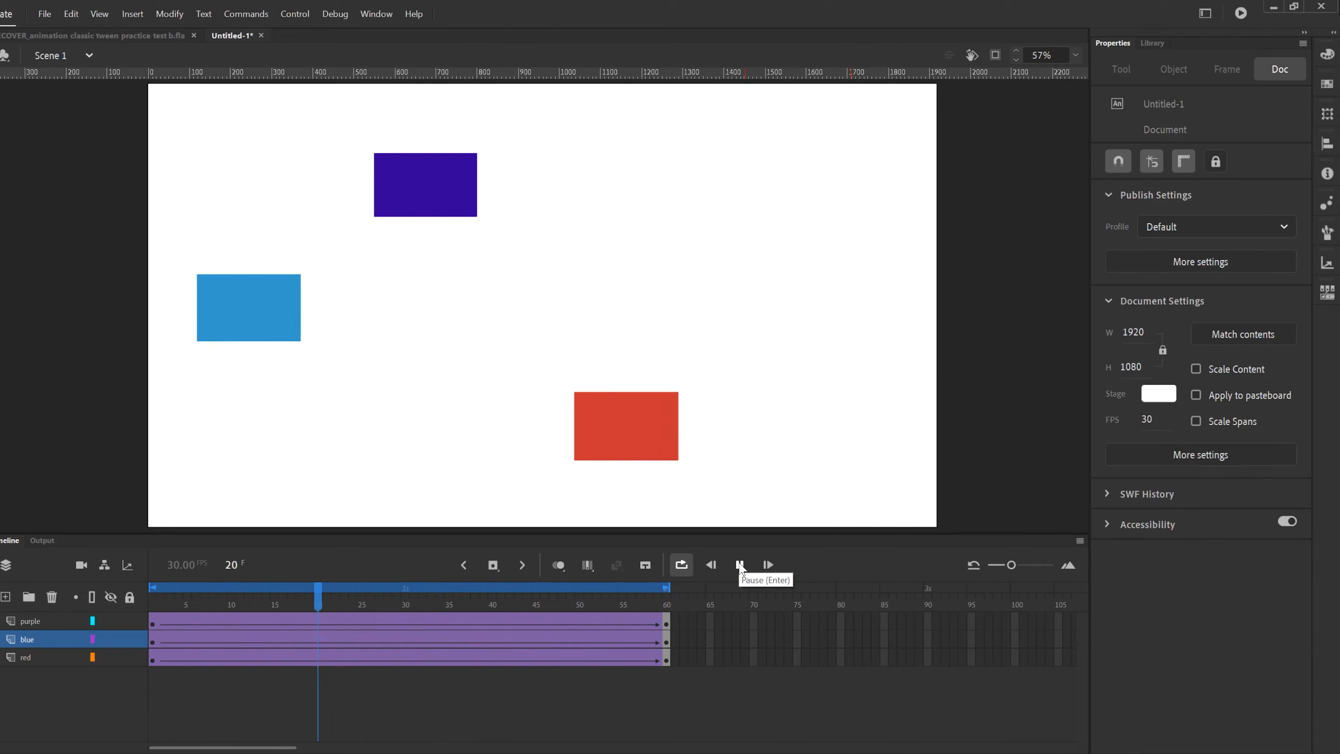
click(739, 565)
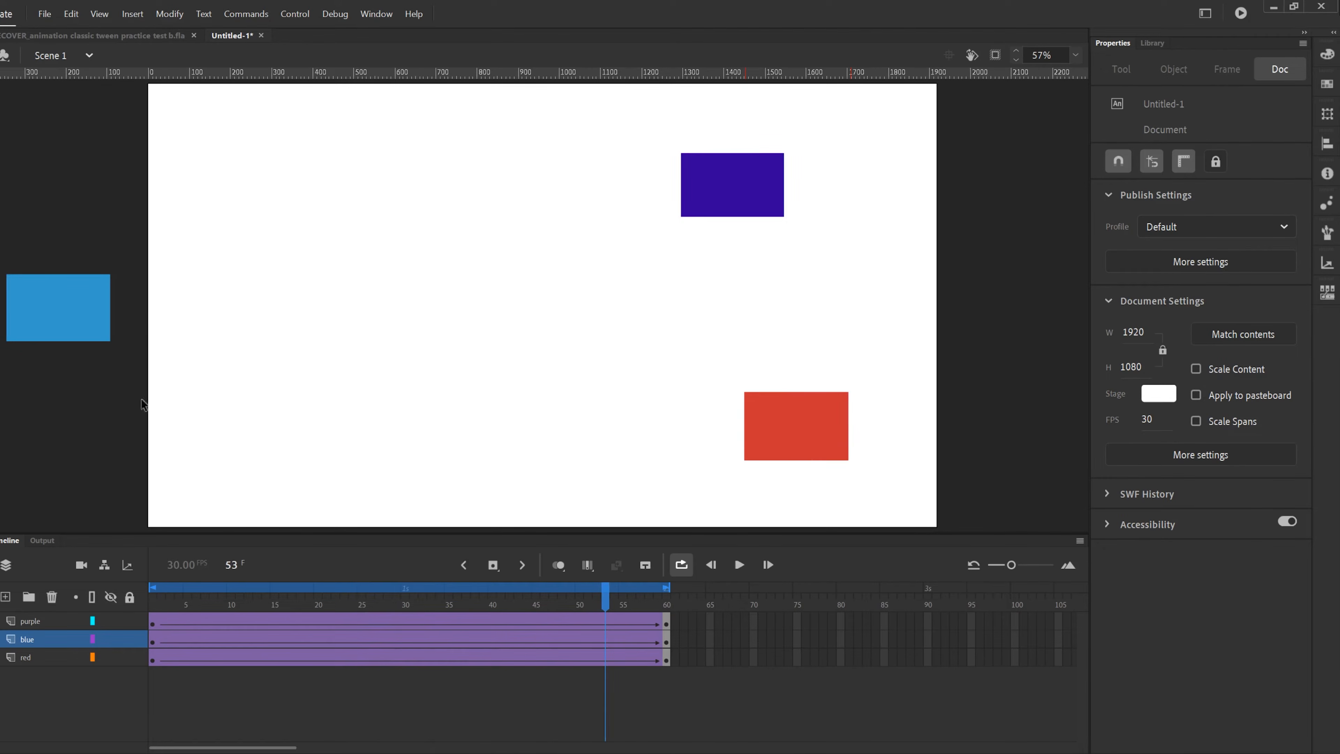
Apply the Bounce Ease-Out effect to the red layer's classic tween and play the animation from frame 1
click(396, 658)
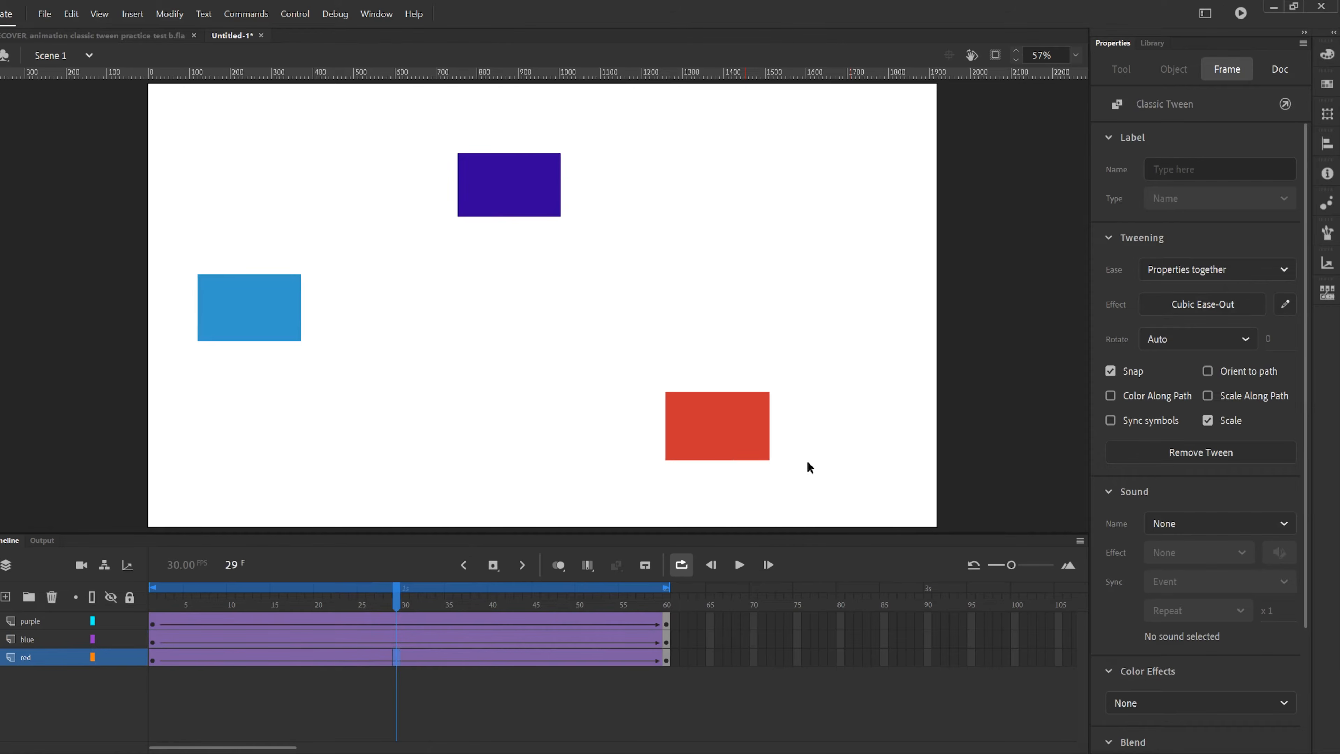
click(1204, 311)
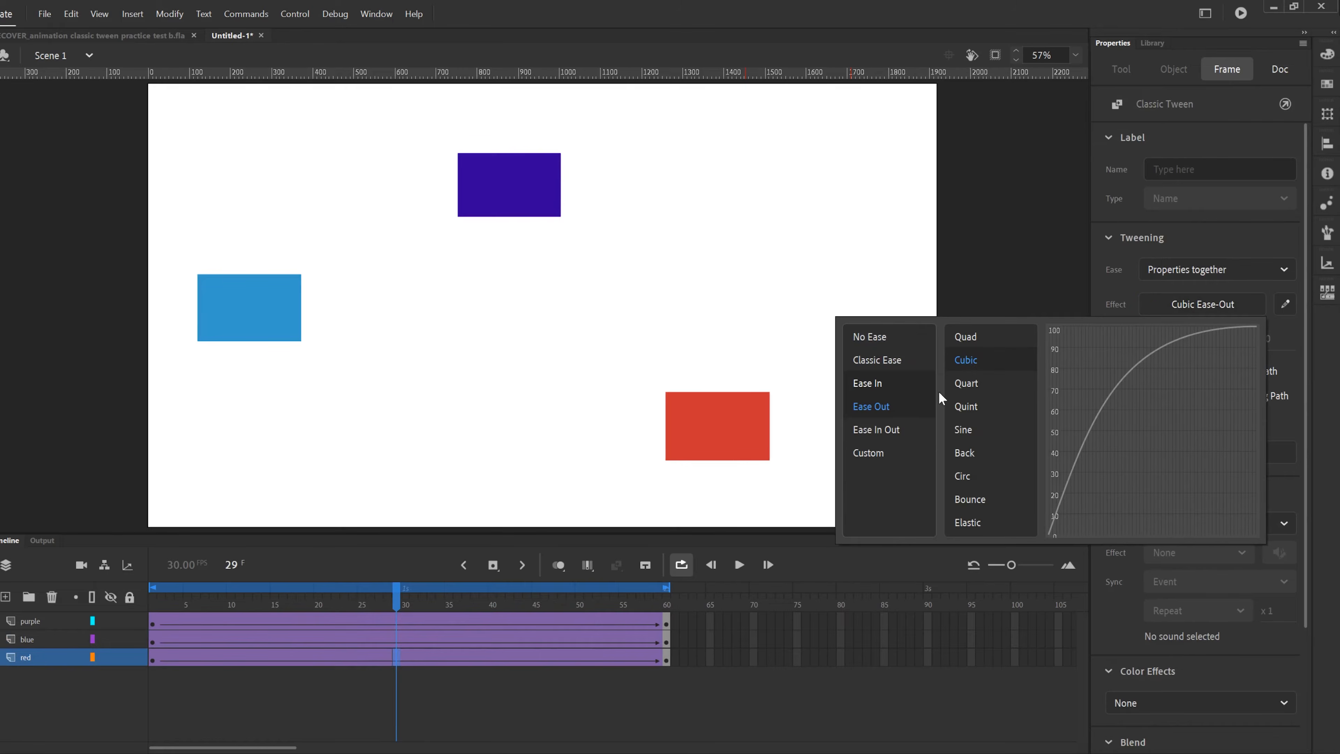
click(971, 499)
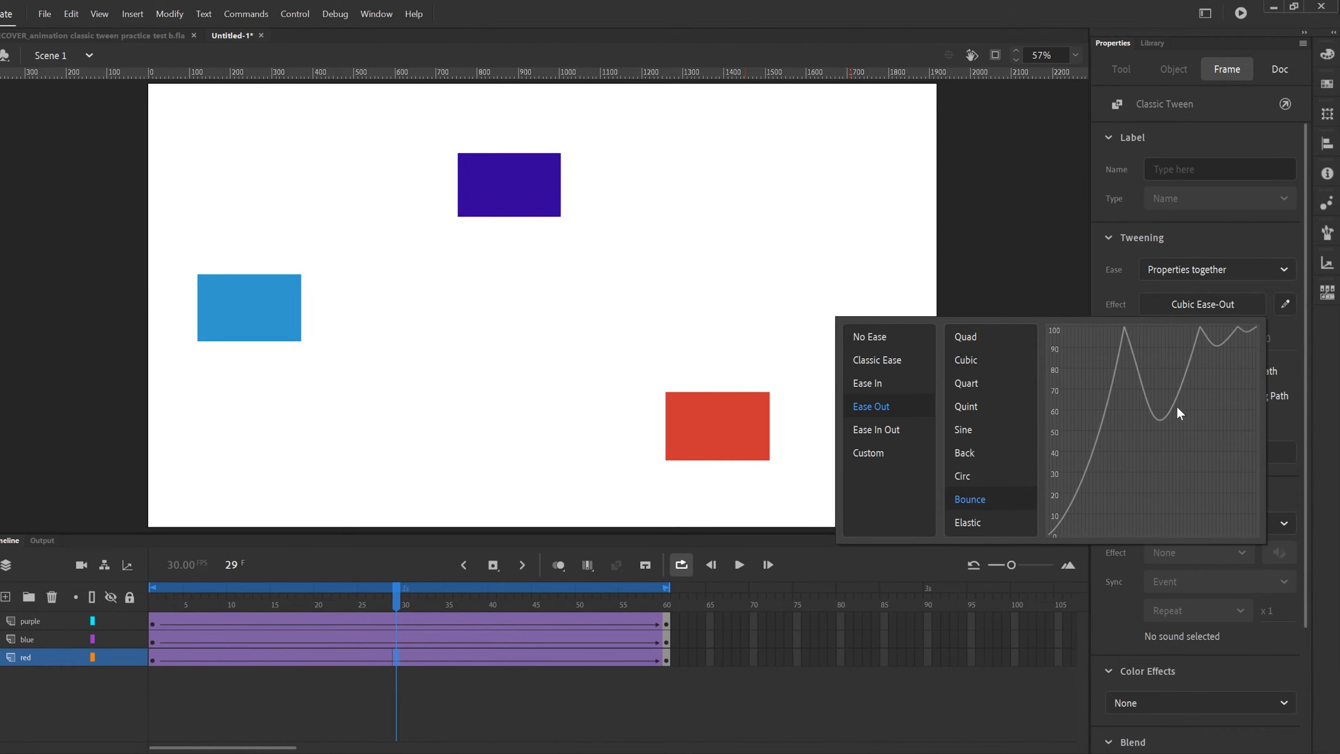
double_click(1000, 499)
click(711, 565)
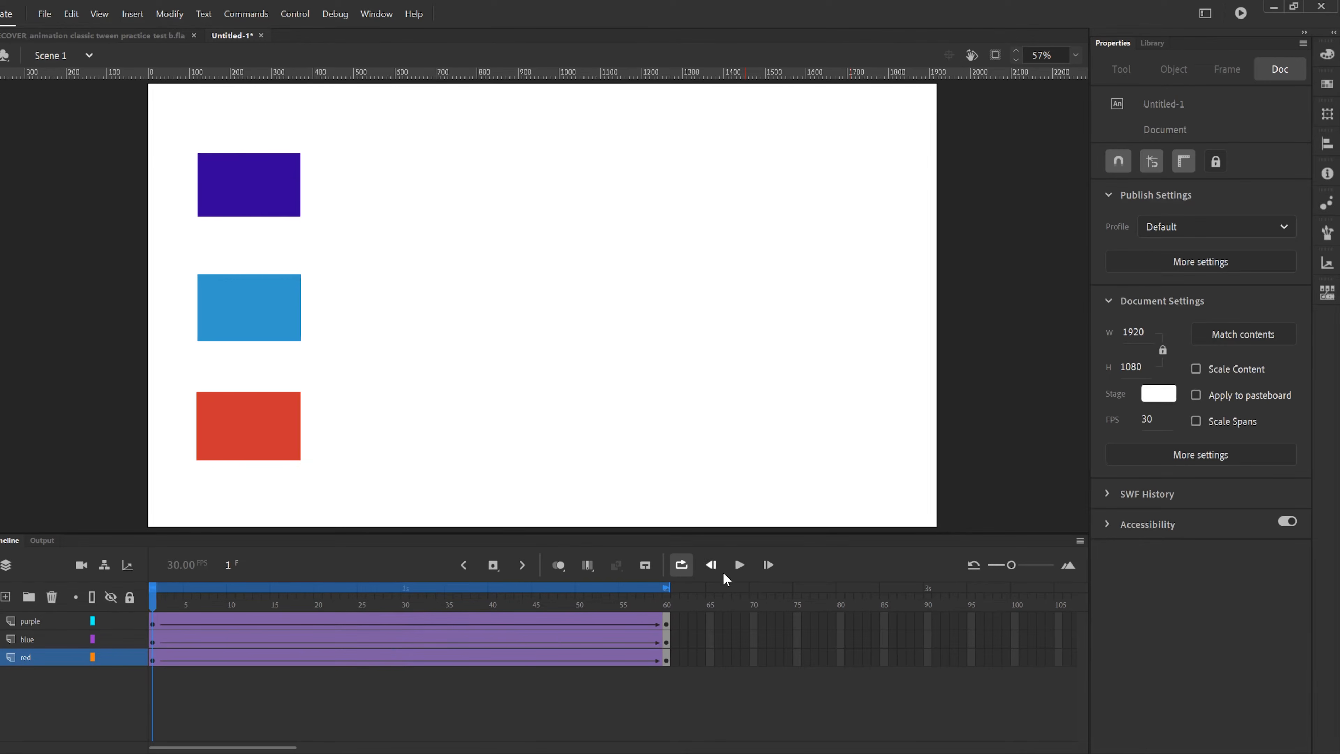
click(739, 565)
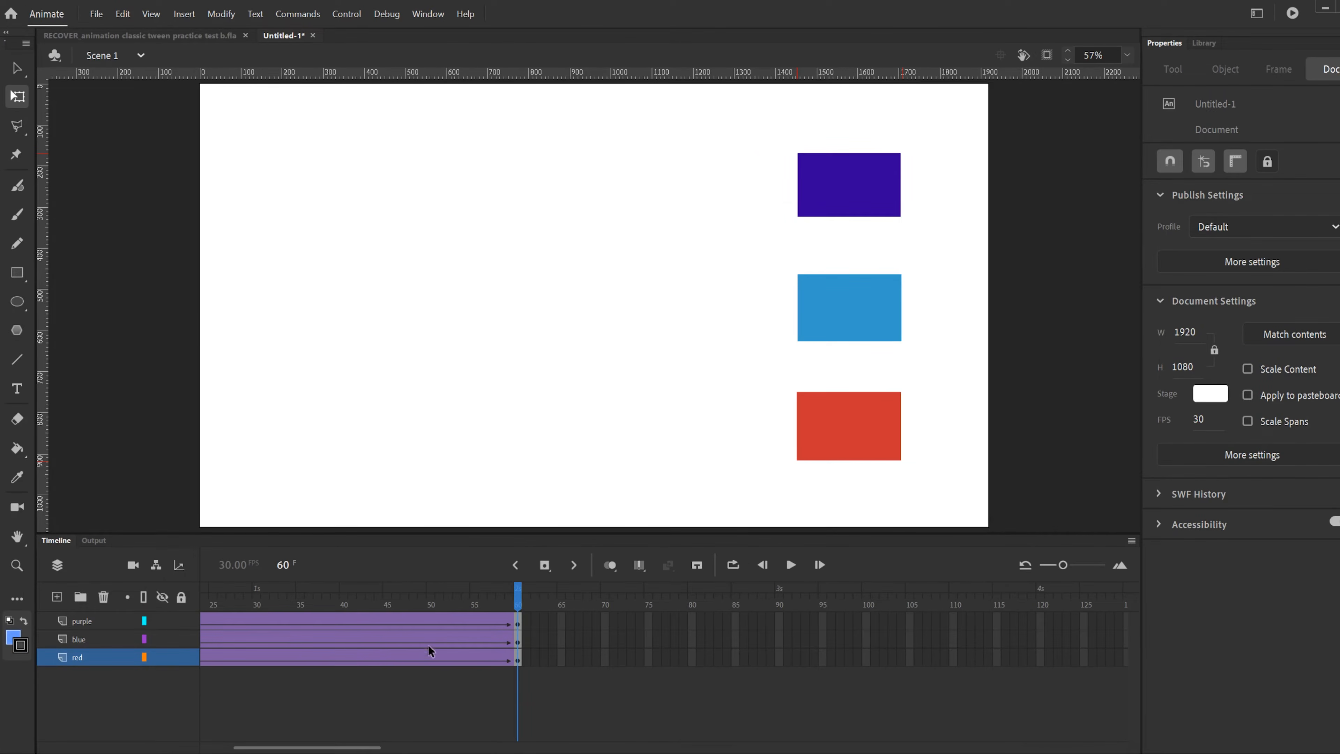
Insert keyframes at frame 120 on all three layers and move the rectangles back to the left side of the stage there
click(416, 639)
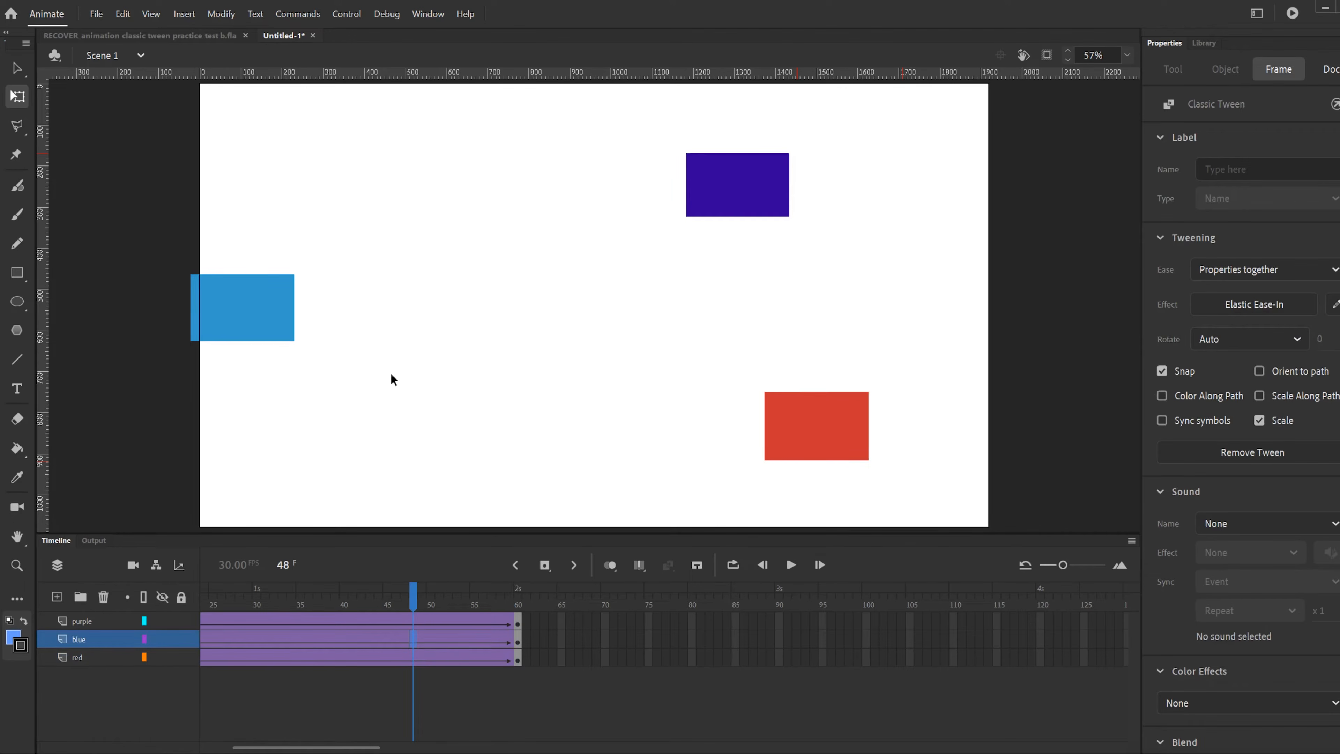
drag(1040, 625, 1040, 659)
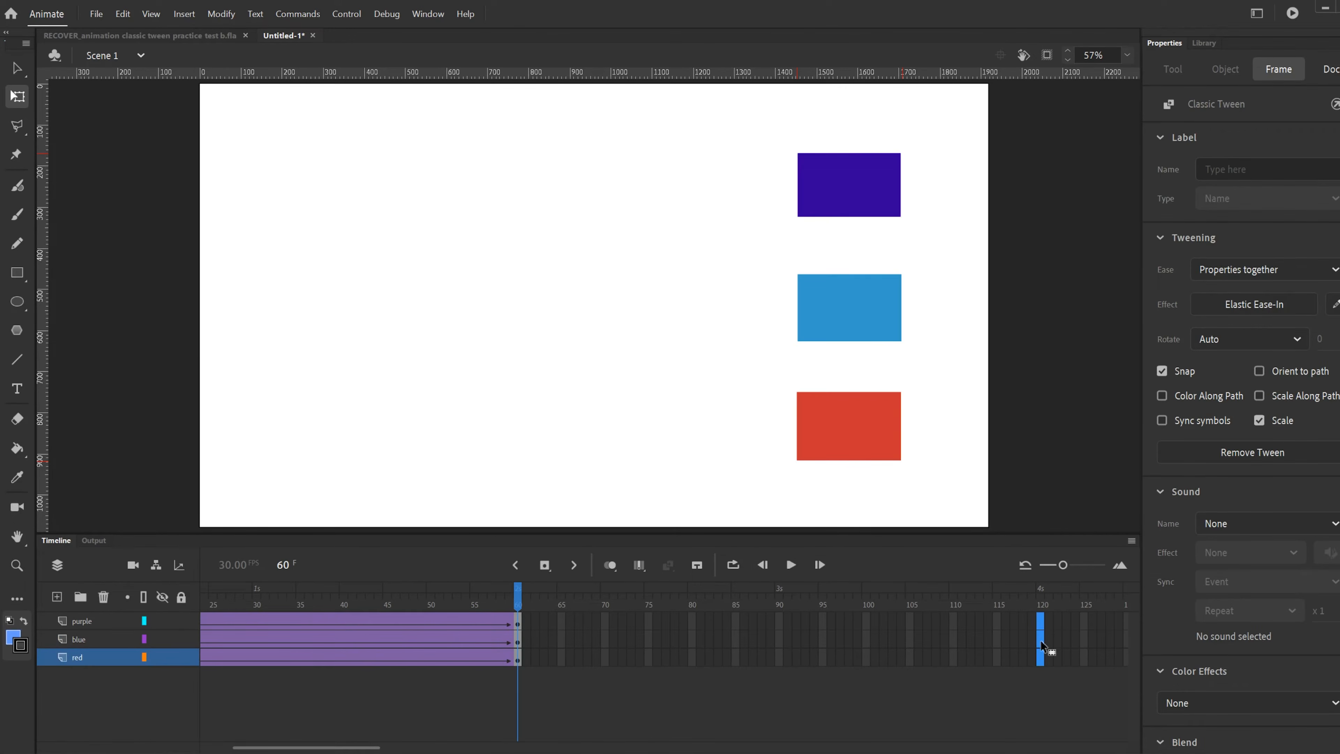
right_click(1040, 636)
click(1108, 346)
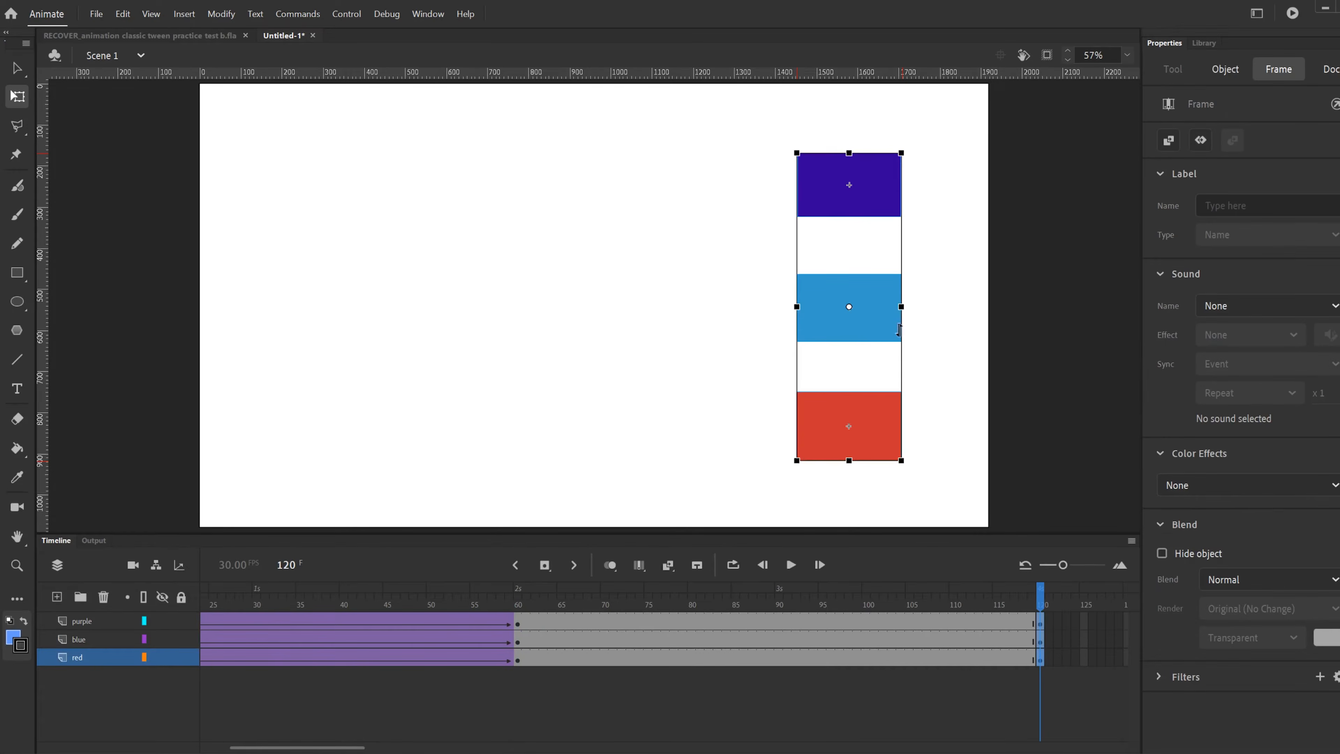
drag(865, 328, 336, 321)
Create classic tweens between frames 60 and 120 on all three layers and scrub through the new motion
click(824, 653)
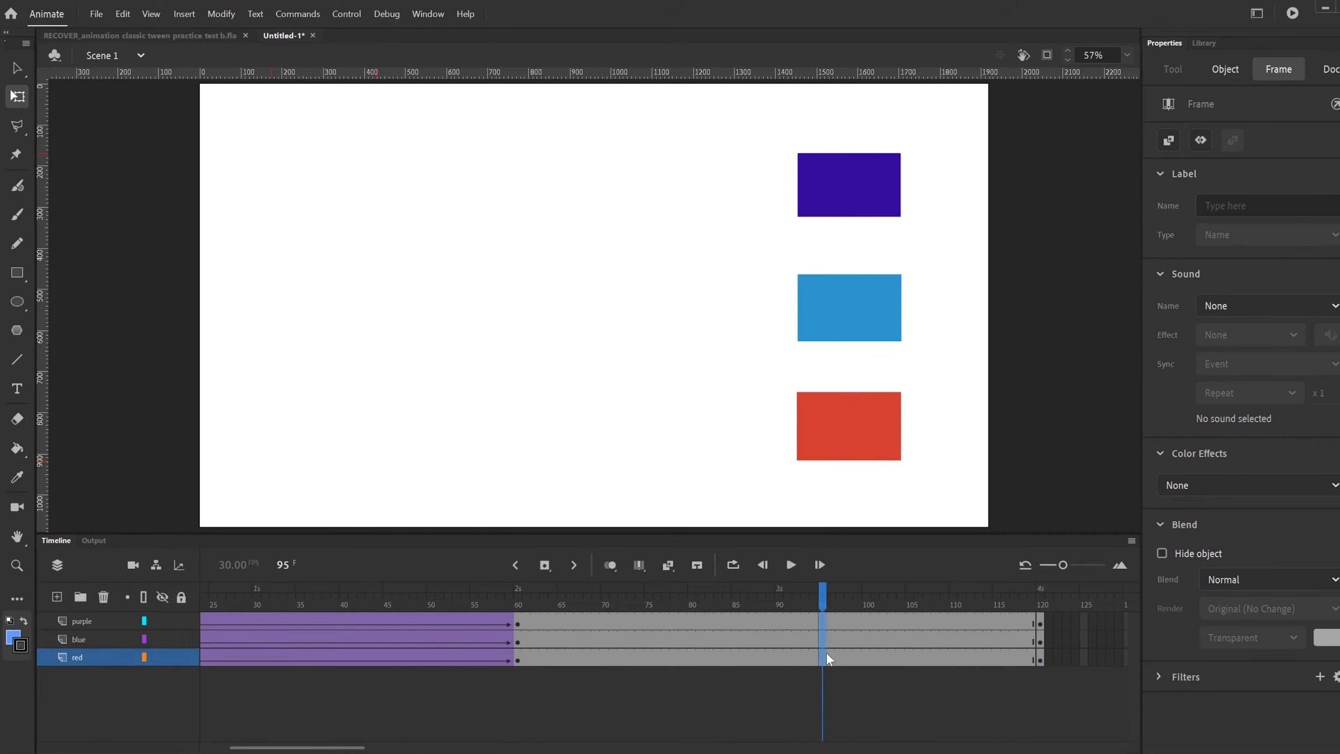
right_click(823, 653)
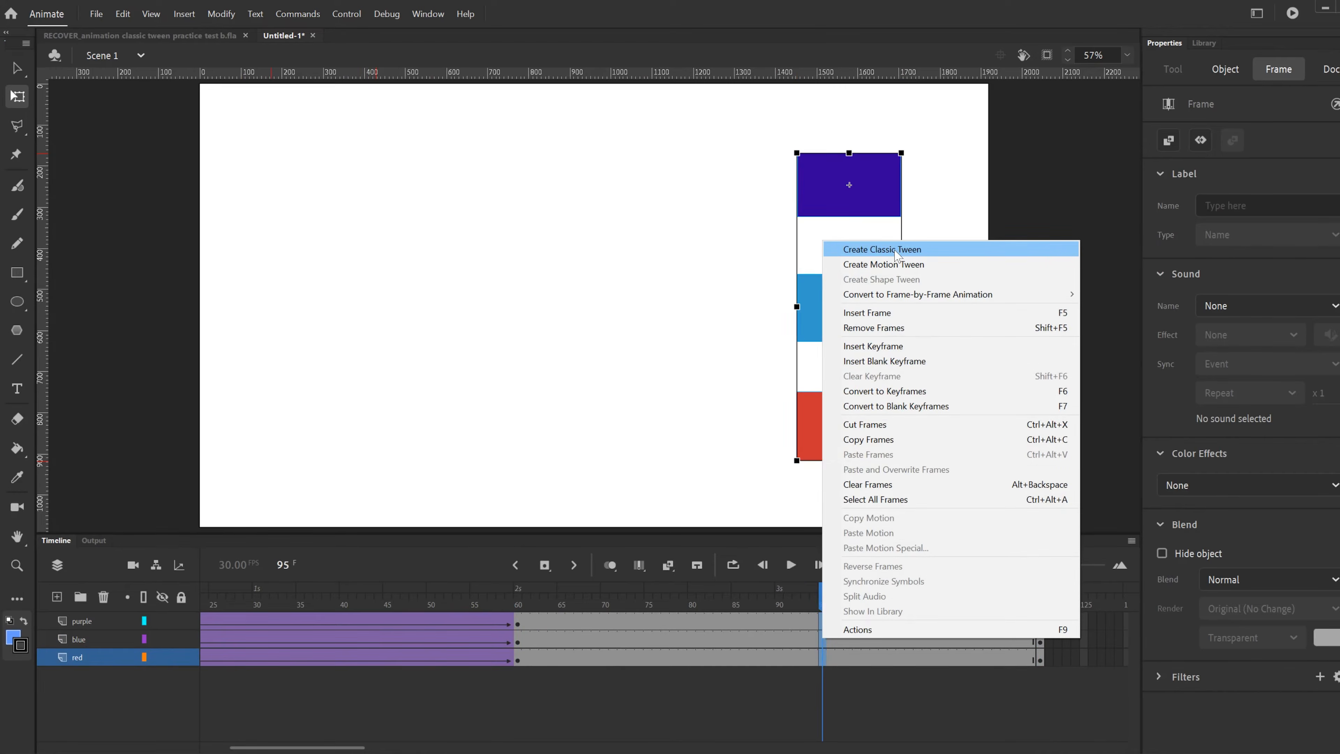
click(883, 249)
drag(823, 587, 589, 604)
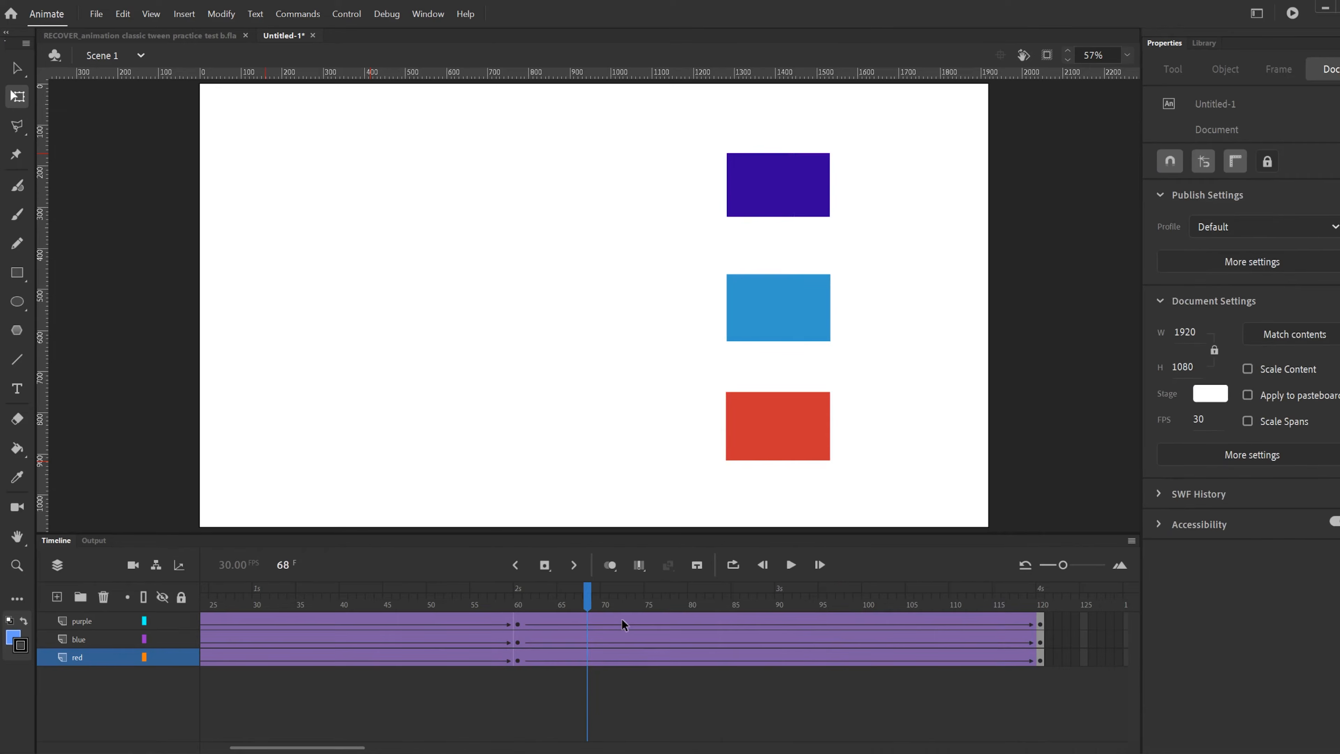
Compare Classic Ease intensities 100 and -100 on the purple layer's tween after frame 60, keeping -100
click(638, 624)
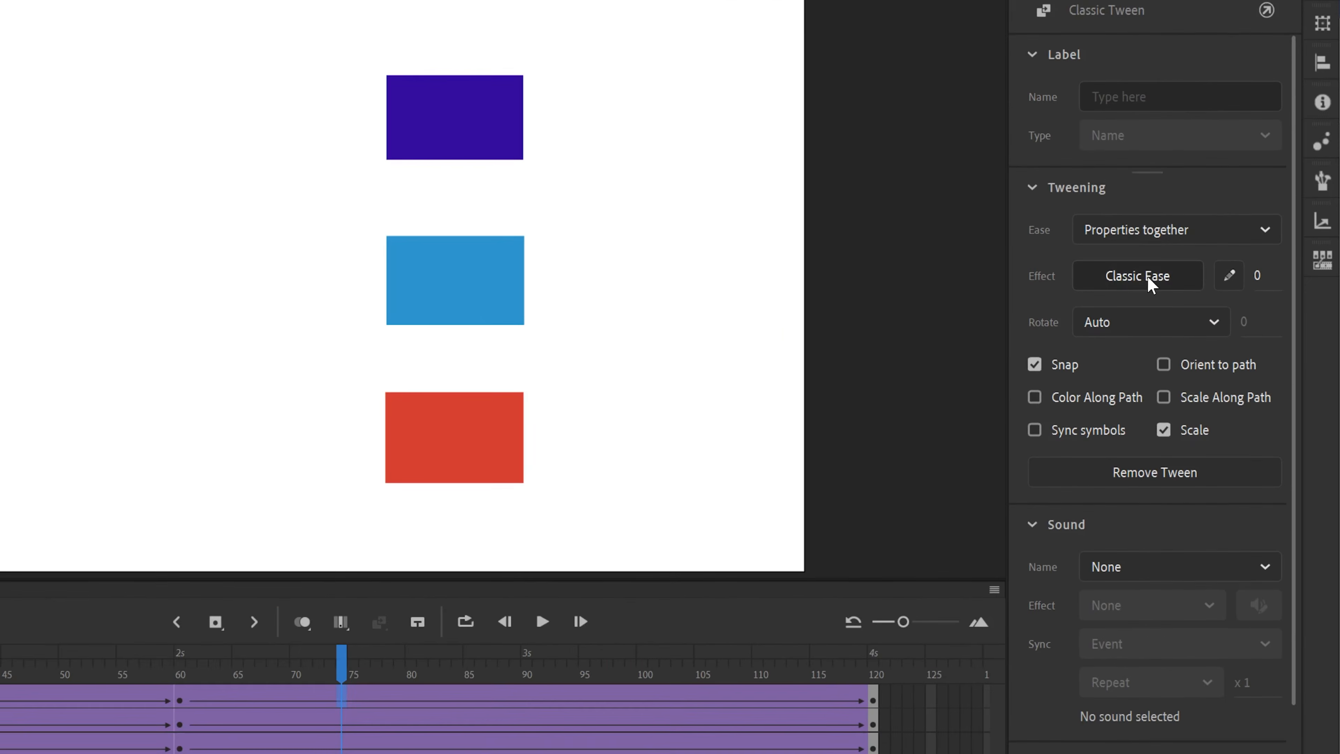
click(1140, 279)
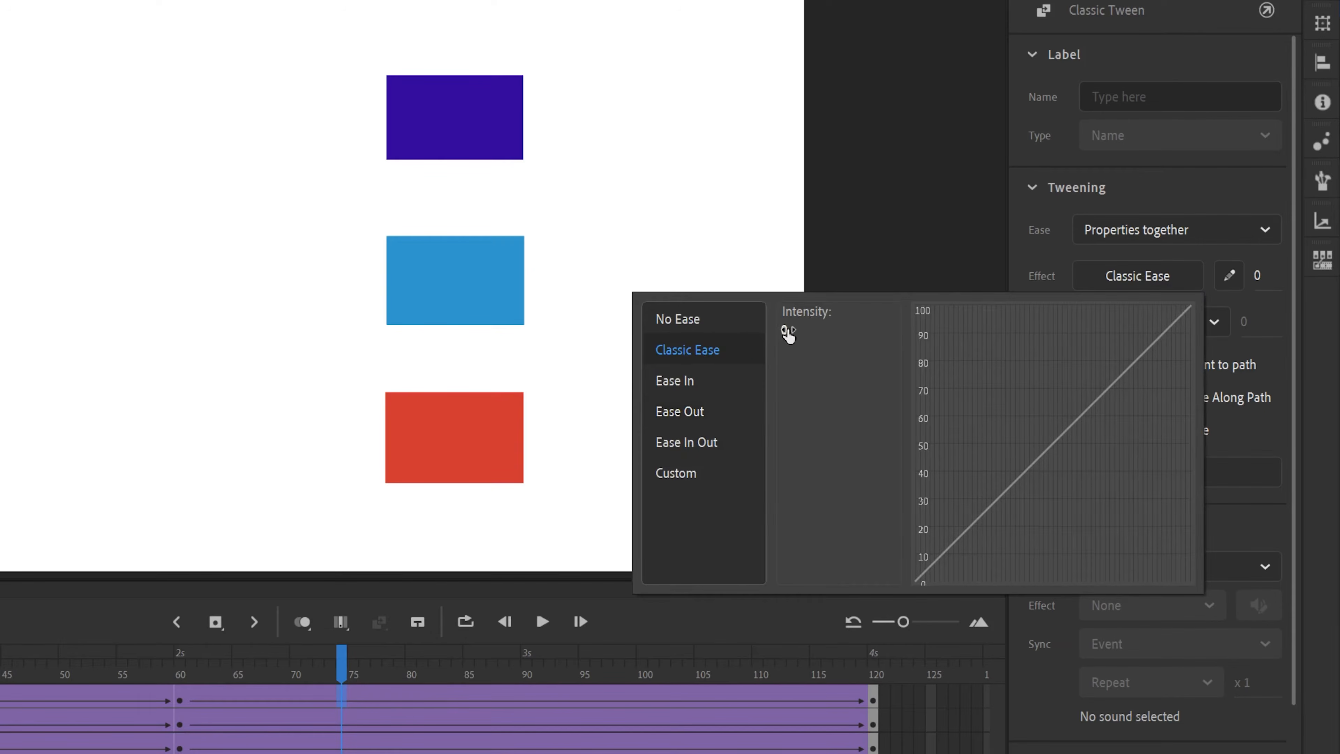
drag(787, 334, 976, 325)
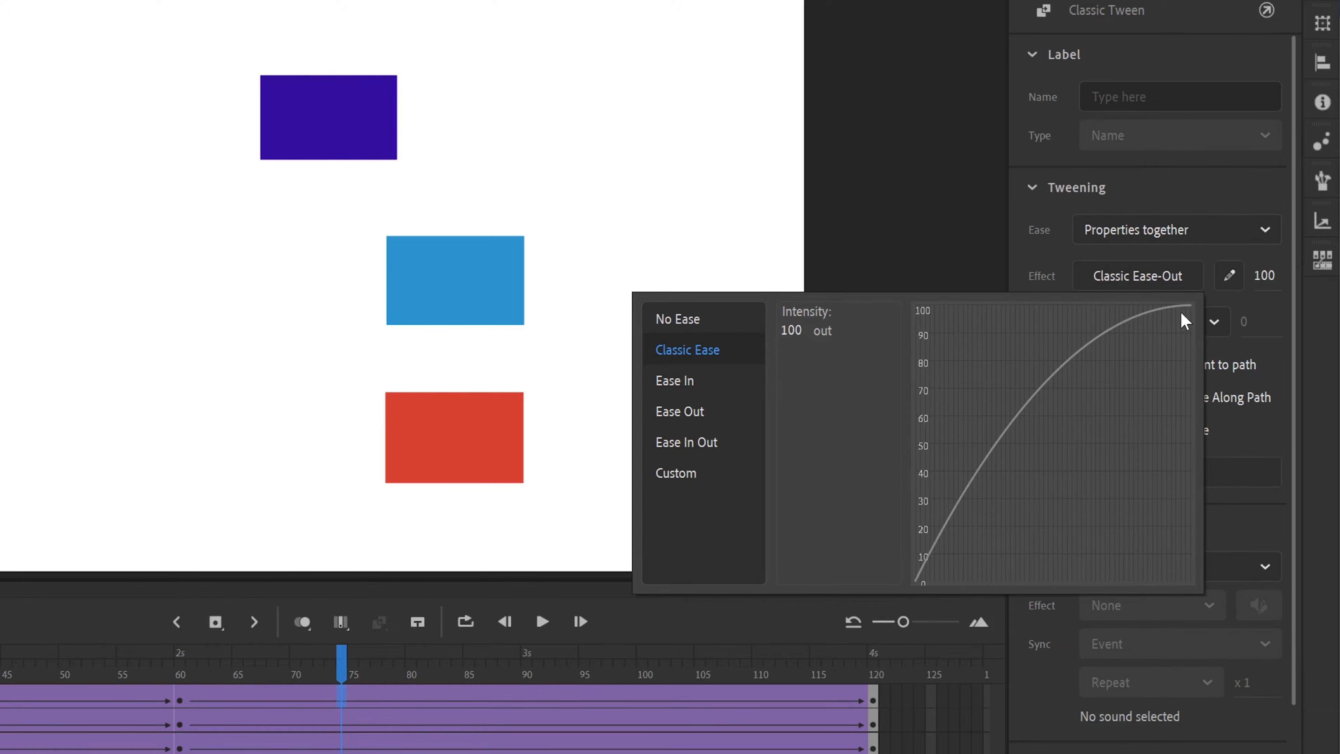
drag(790, 330, 444, 305)
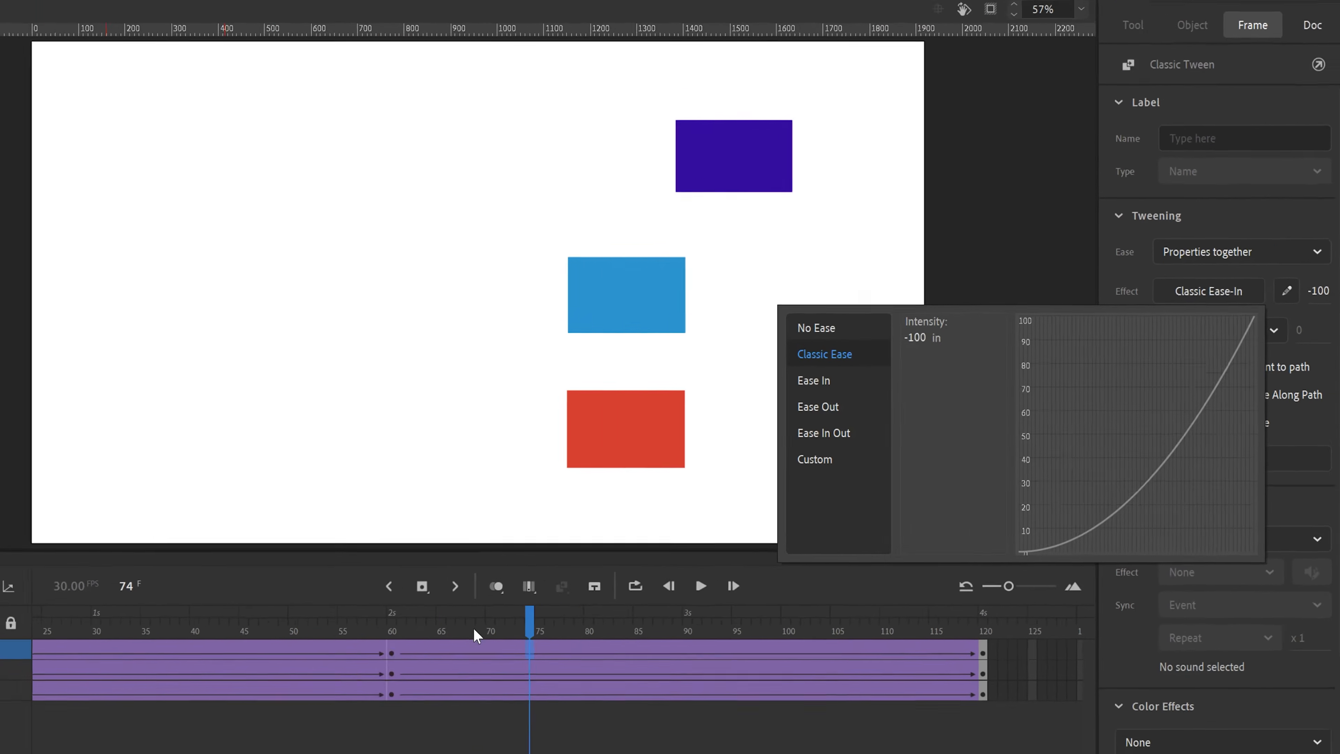
Play the animation from frame 60 to check the purple rectangle's classic ease-in
drag(275, 671, 201, 674)
drag(542, 608, 524, 607)
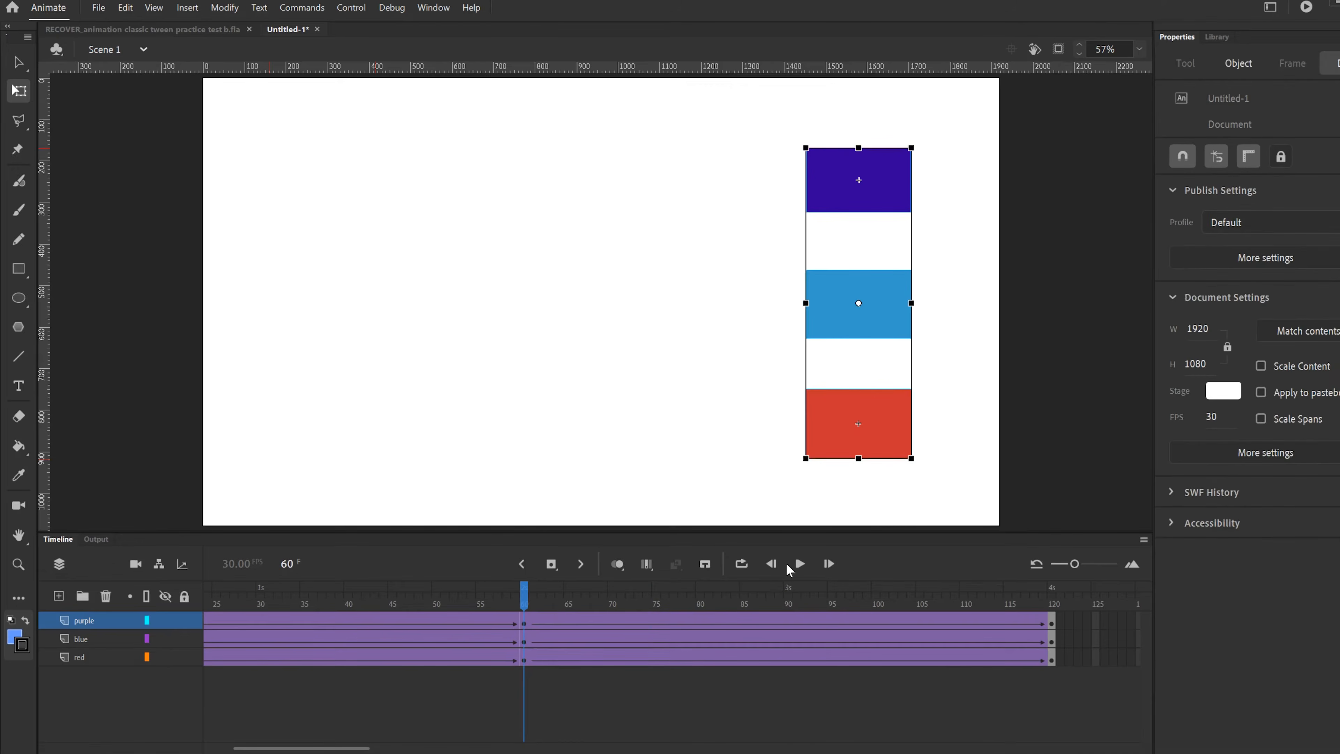
click(800, 564)
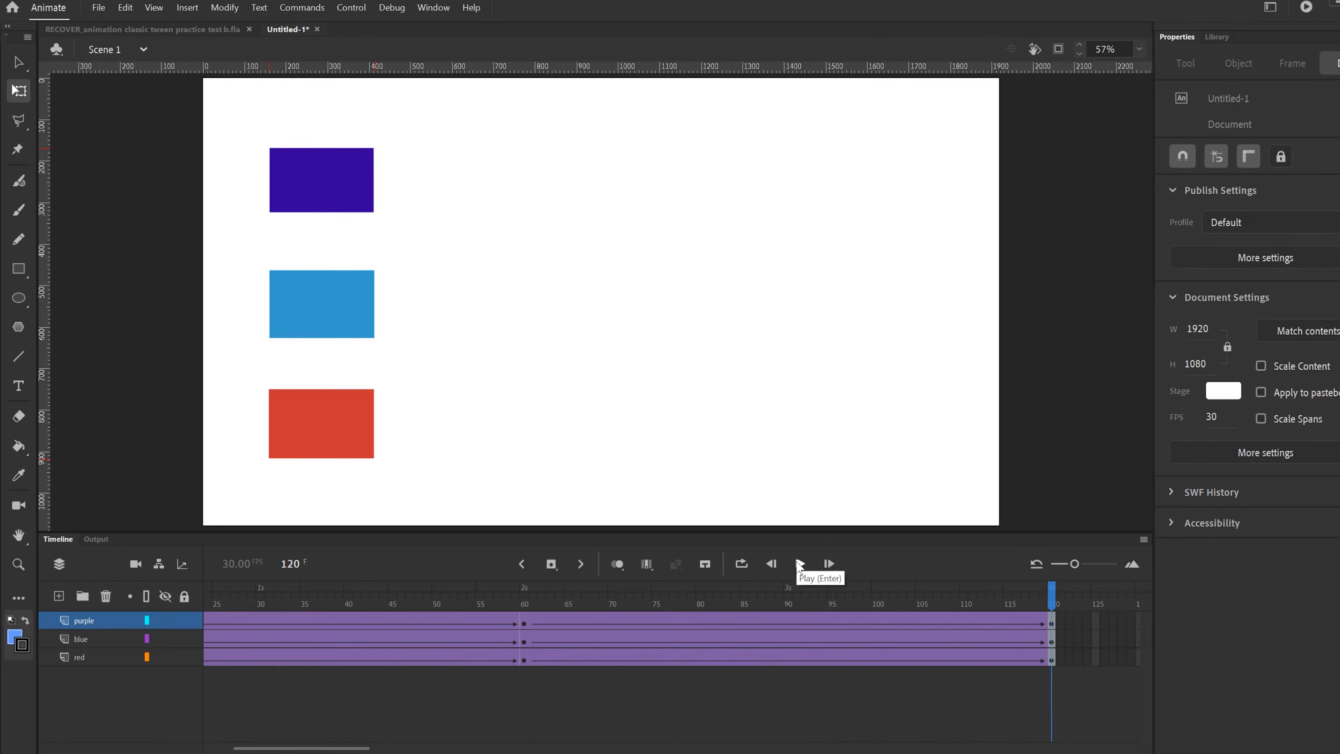
Apply the Cubic Ease In Out effect to the blue layer's tween between frames 60 and 120
click(744, 640)
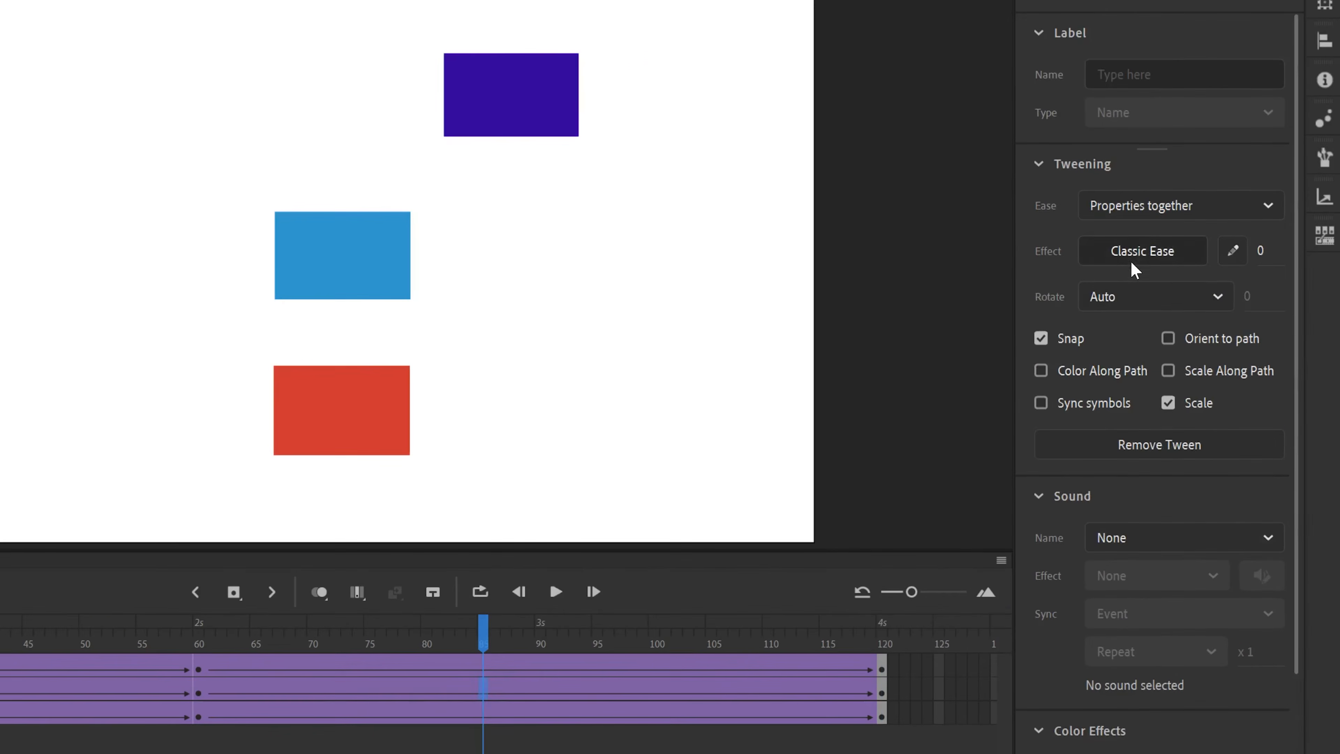
click(1238, 305)
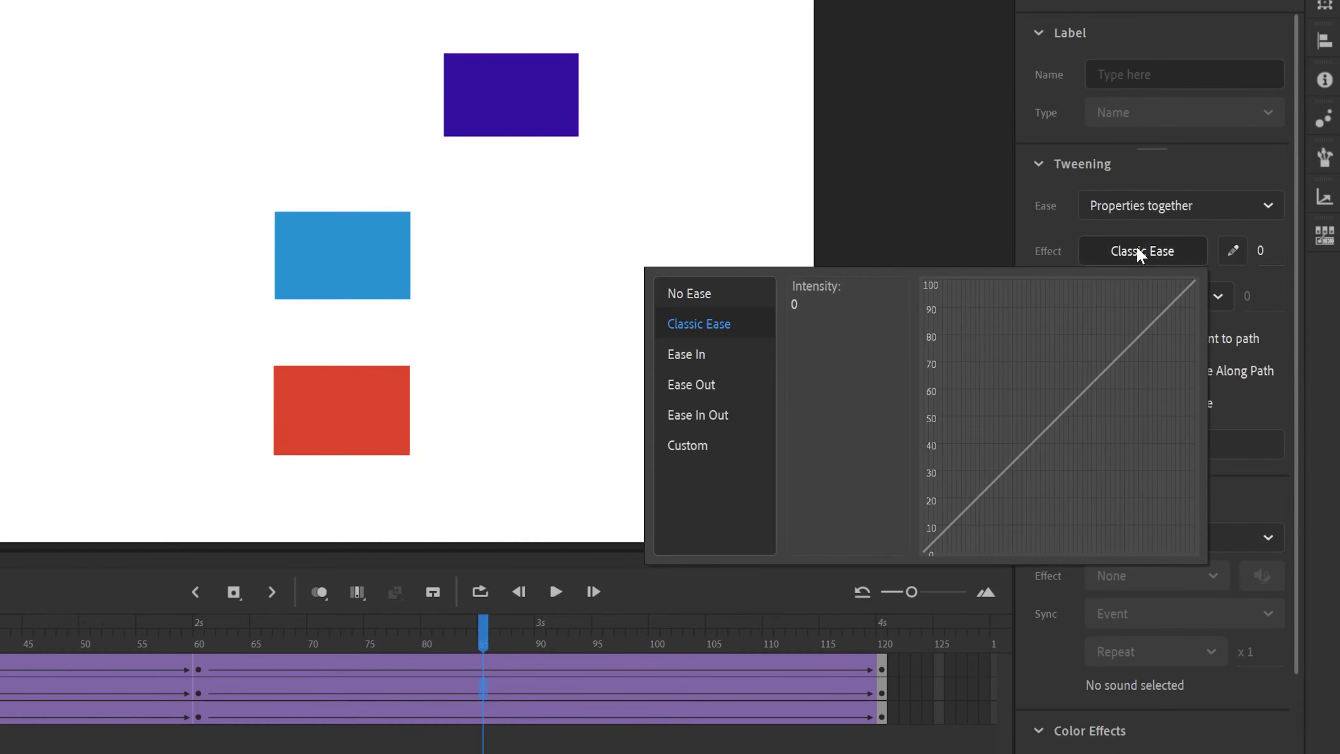
click(702, 416)
click(841, 331)
double_click(844, 334)
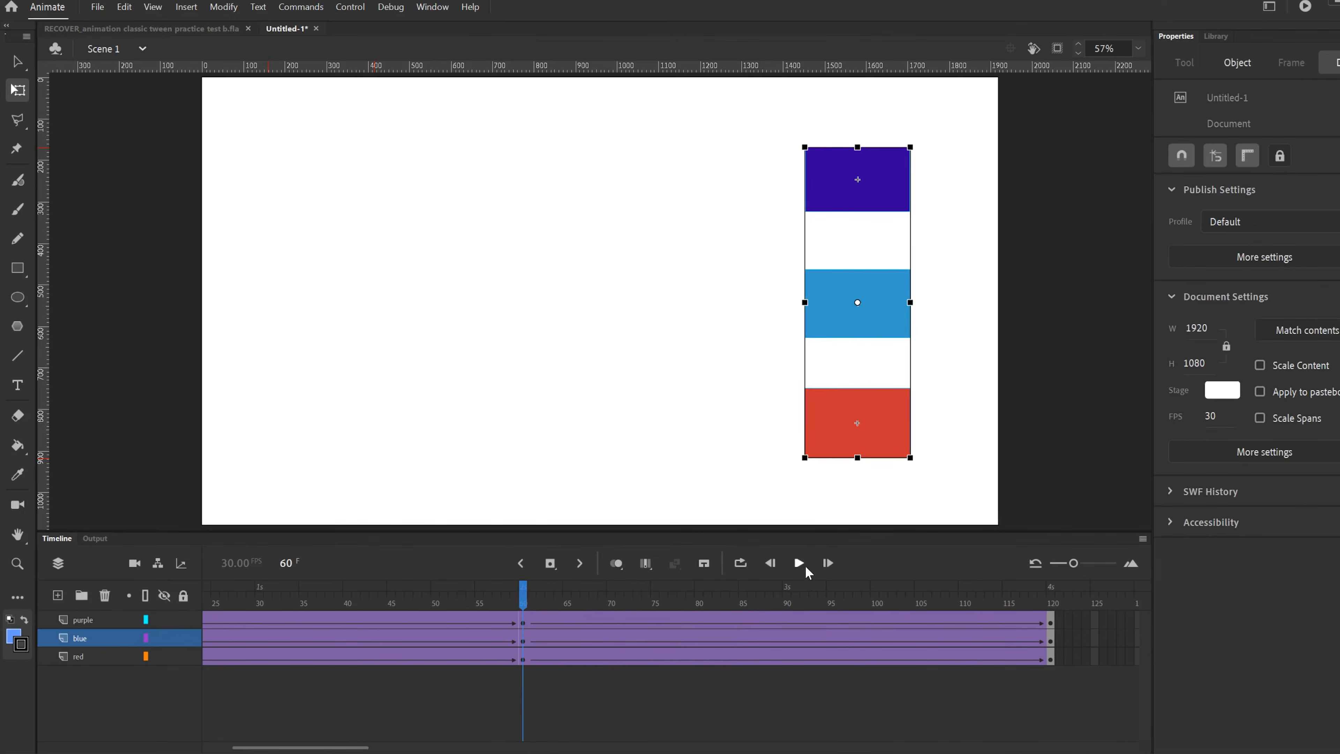
Play the animation twice from frame 60 to check the blue rectangle's ease-in-out motion
click(556, 591)
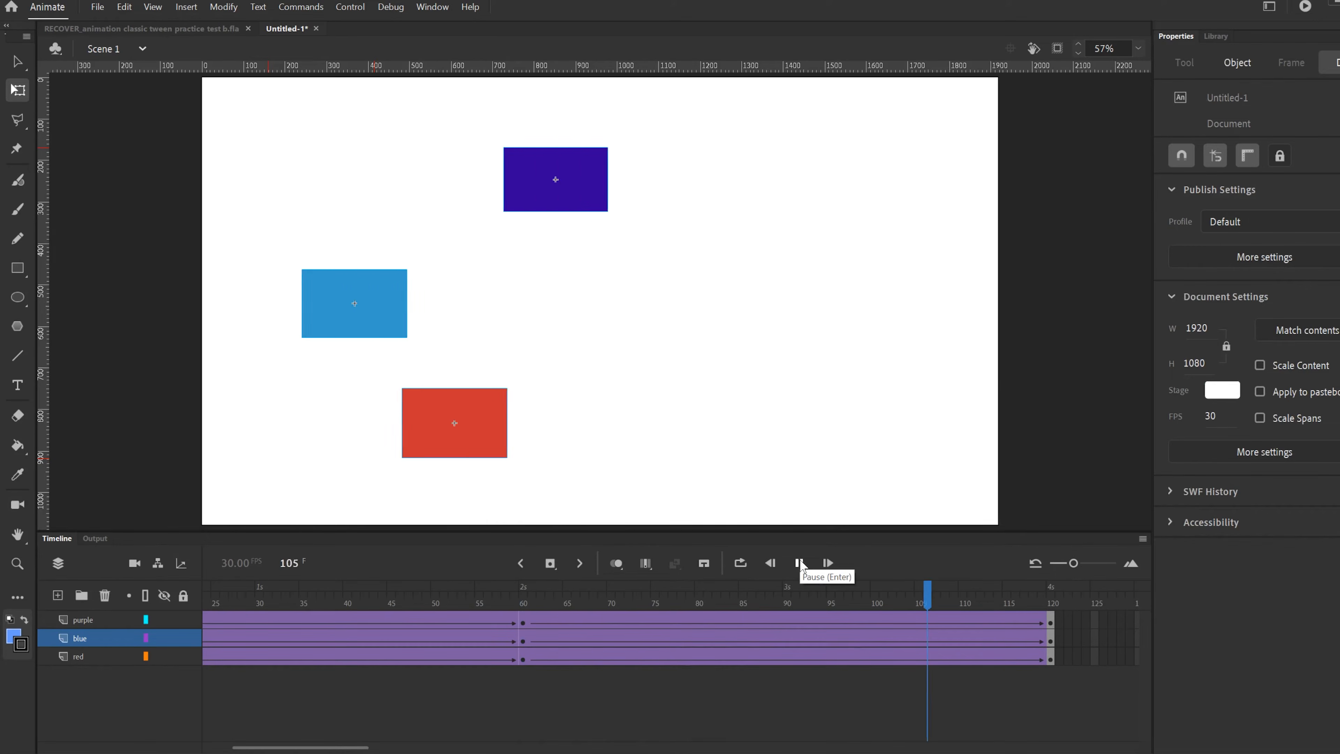
click(799, 563)
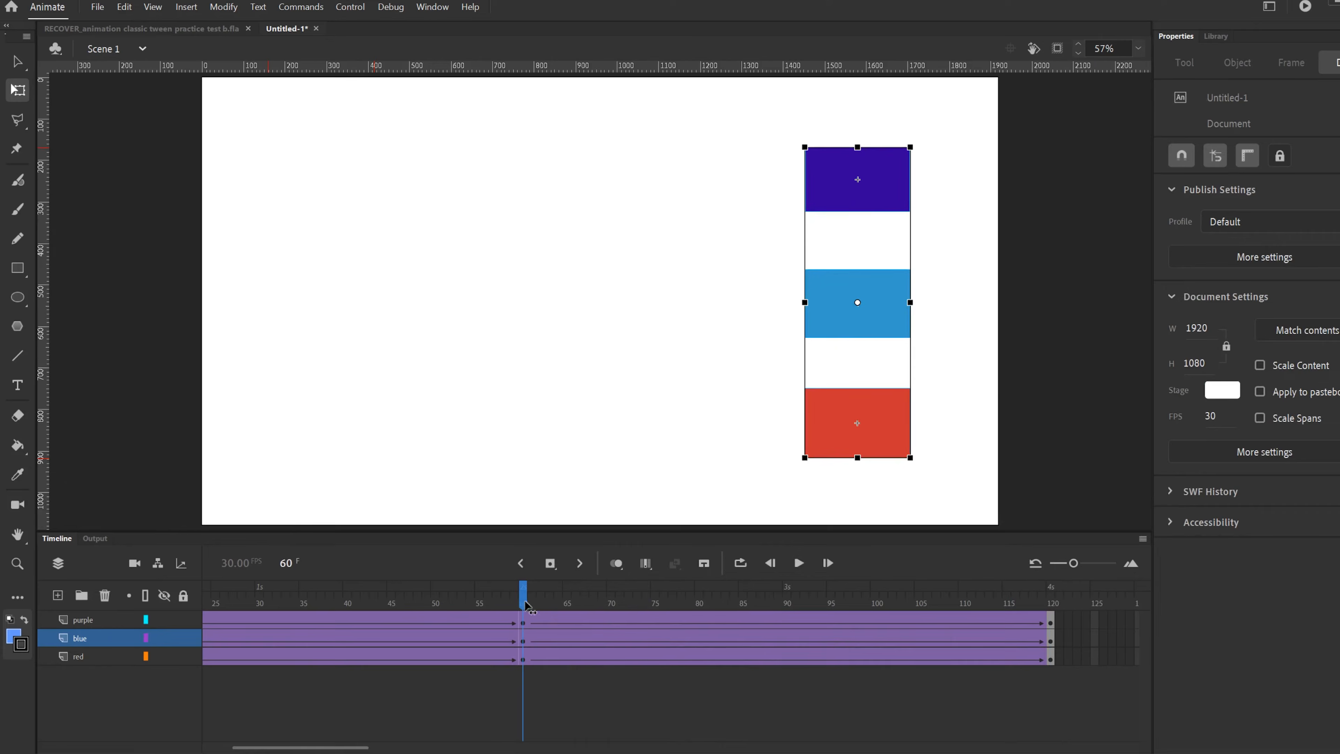
click(797, 563)
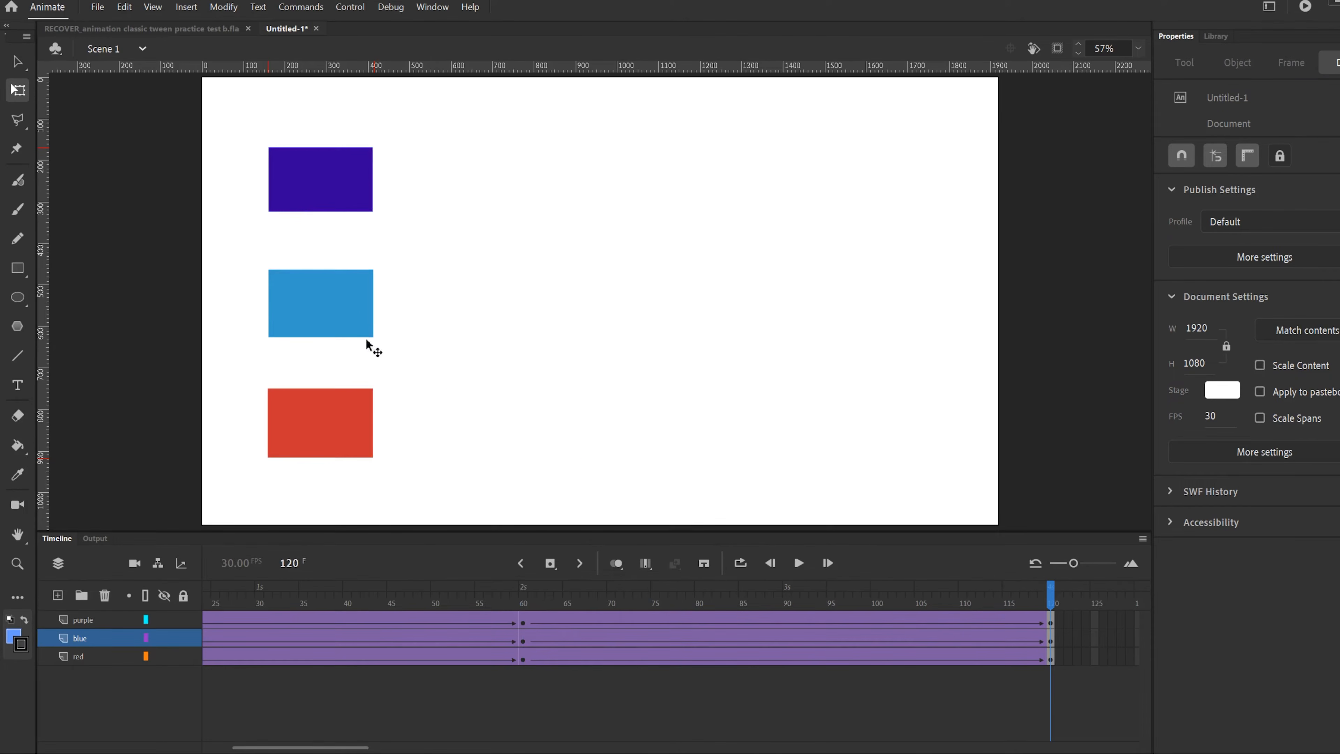
Start a new custom ease named "super" for the red layer's tween between frames 60 and 120
click(605, 659)
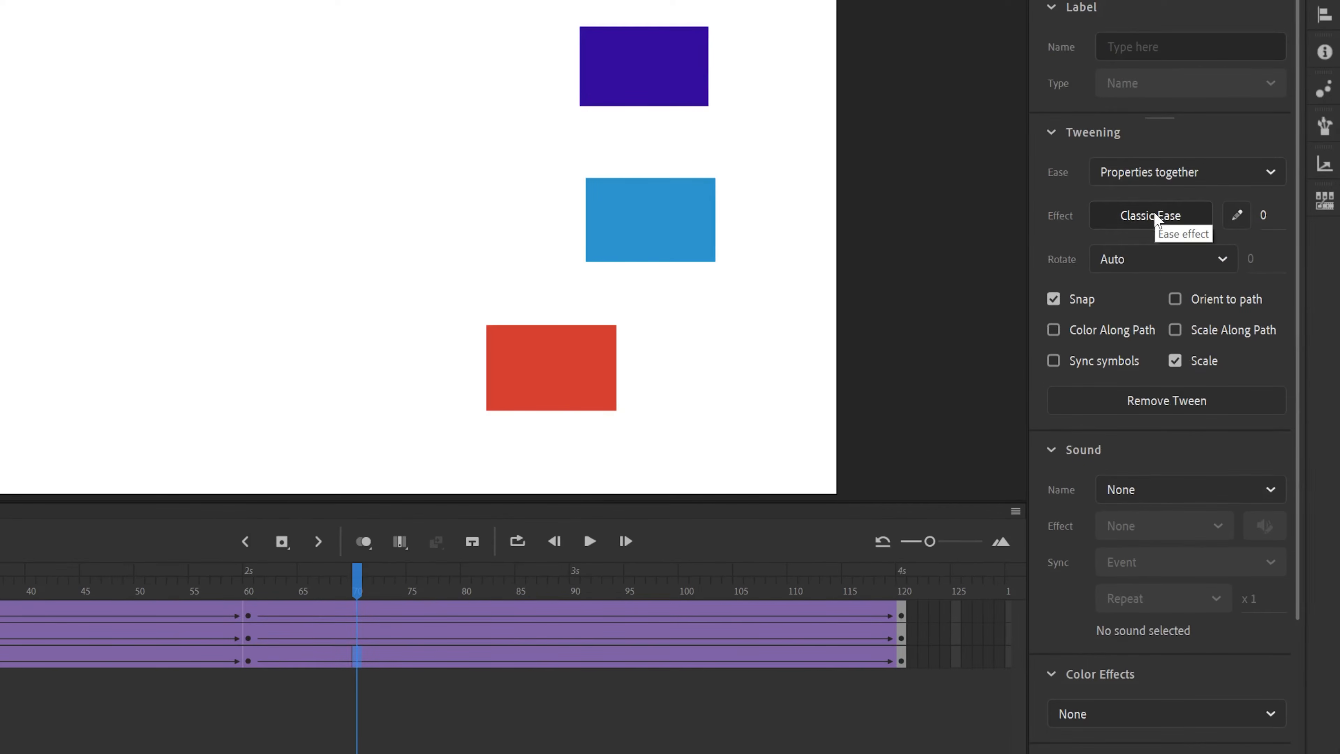
click(1153, 217)
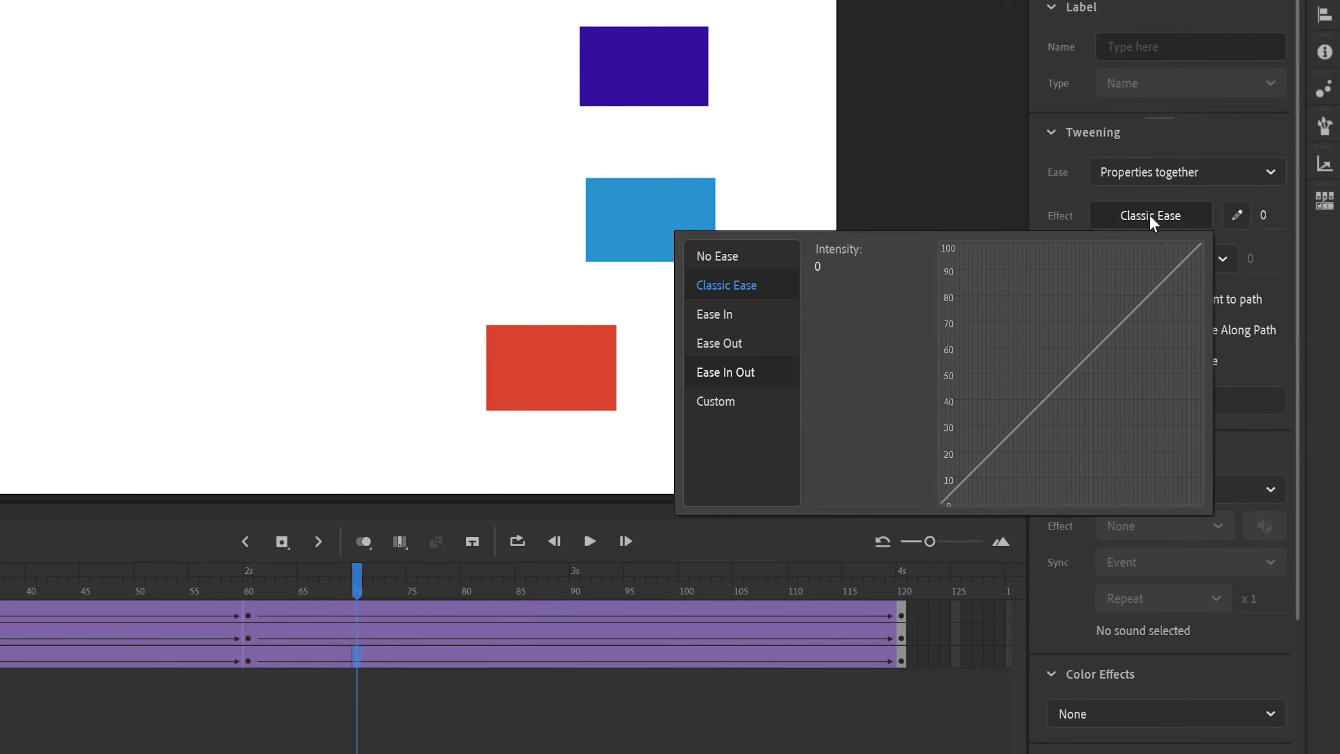
click(722, 403)
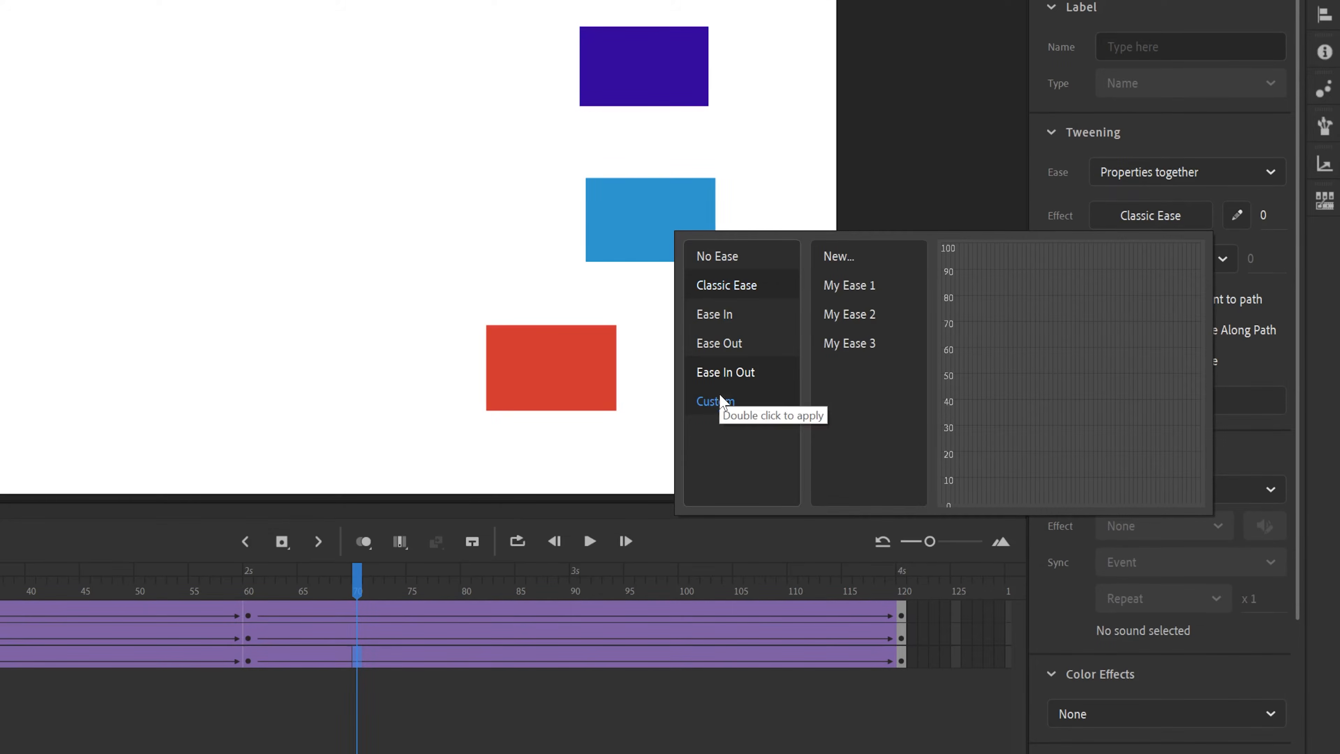
click(838, 256)
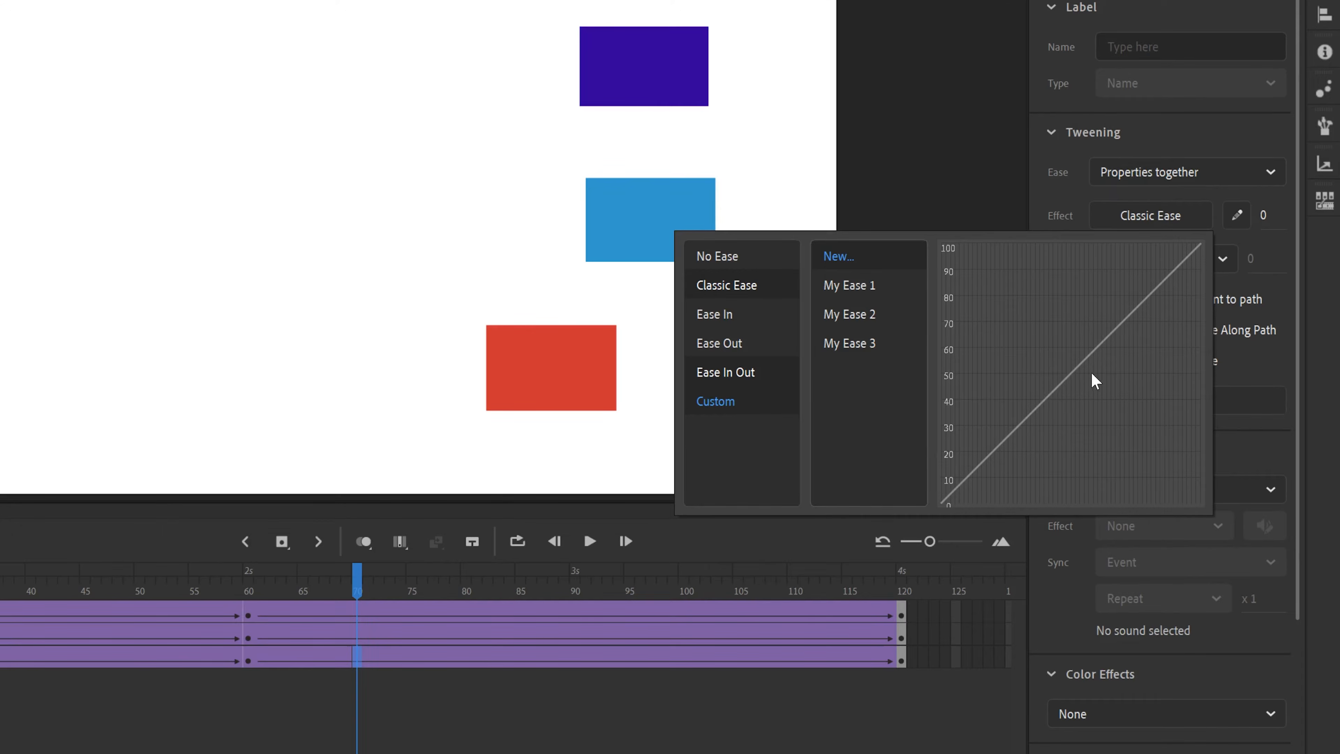
click(838, 257)
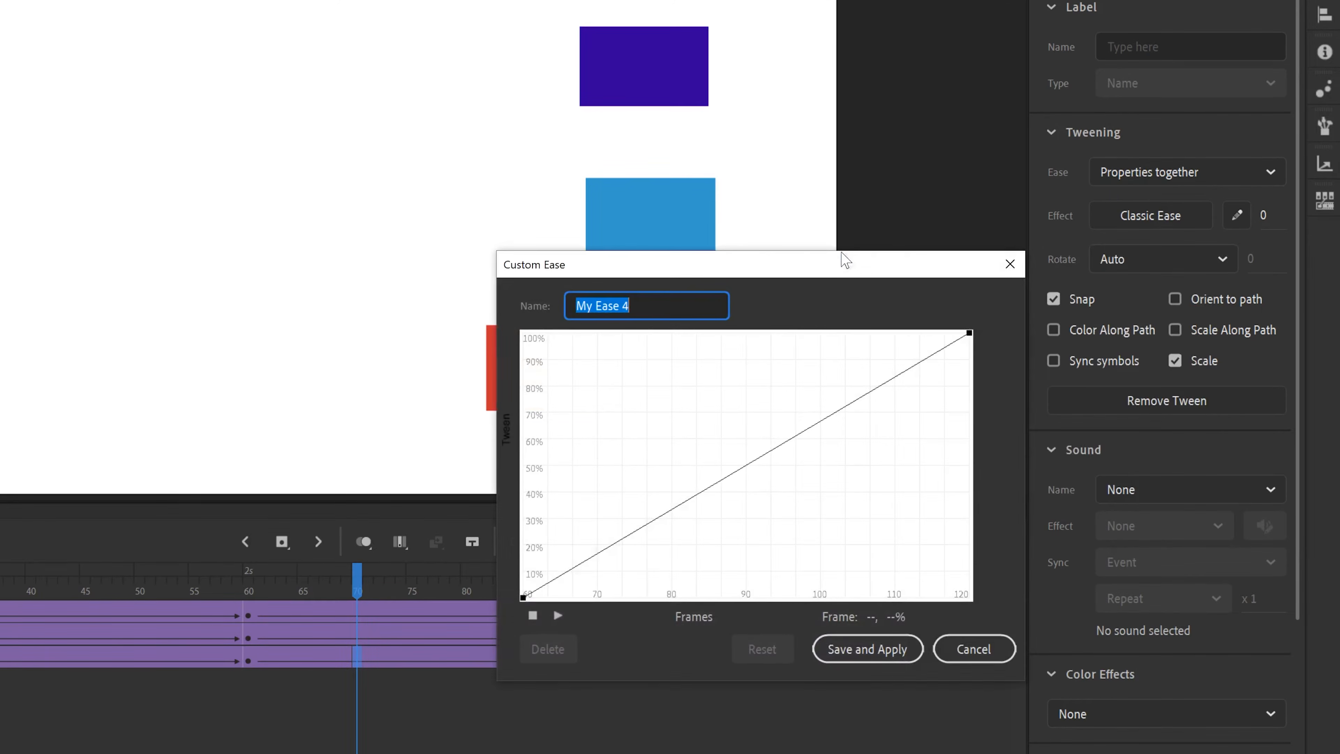
drag(808, 264, 226, 100)
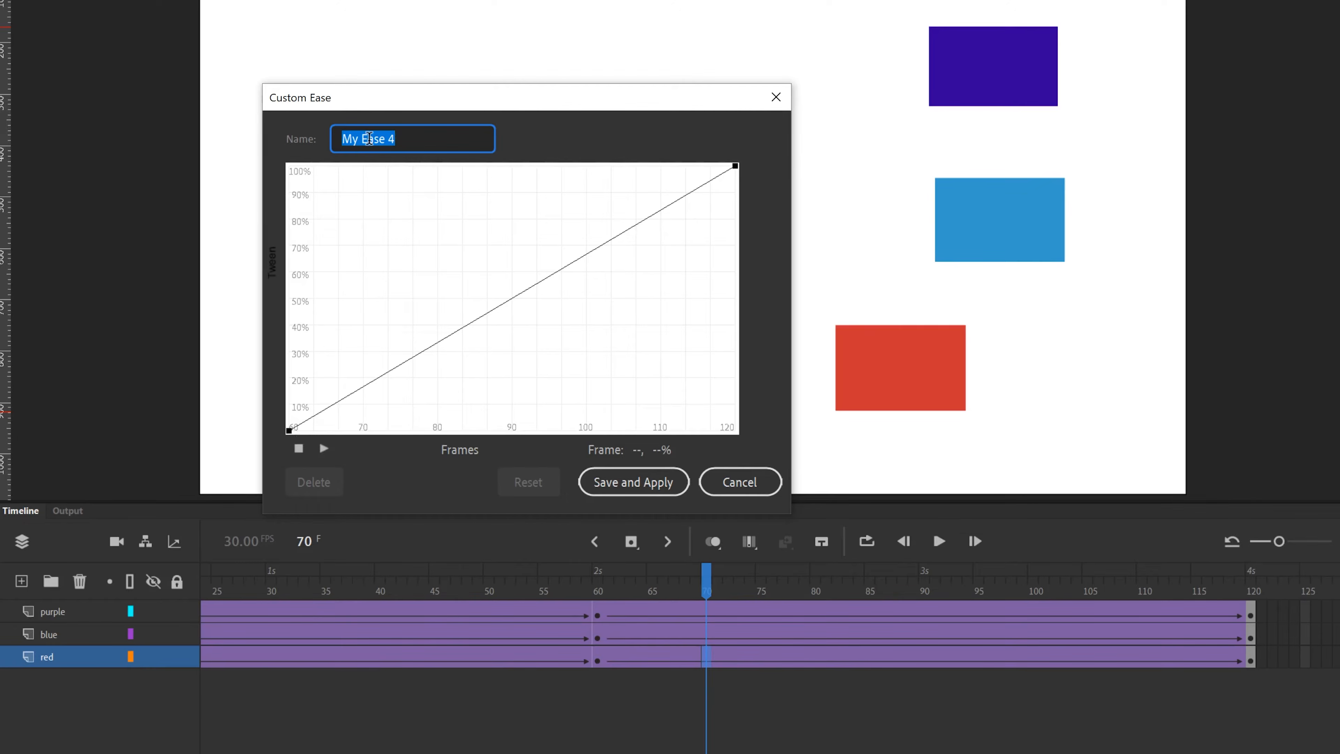
text(super)
Bend the ease curve through about 13% at frame 100.5 and 90% at frame 104.5, save and apply it, and check it among the custom eases
click(406, 363)
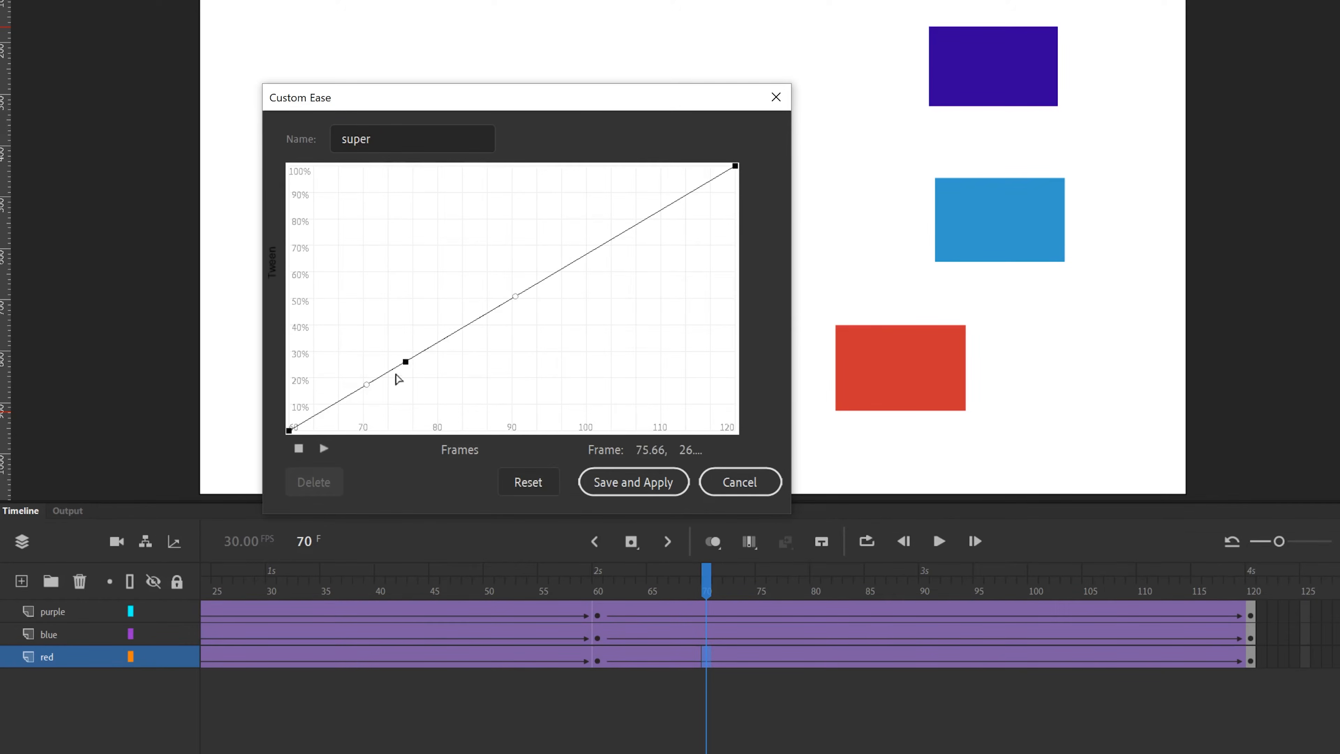
drag(405, 363, 593, 397)
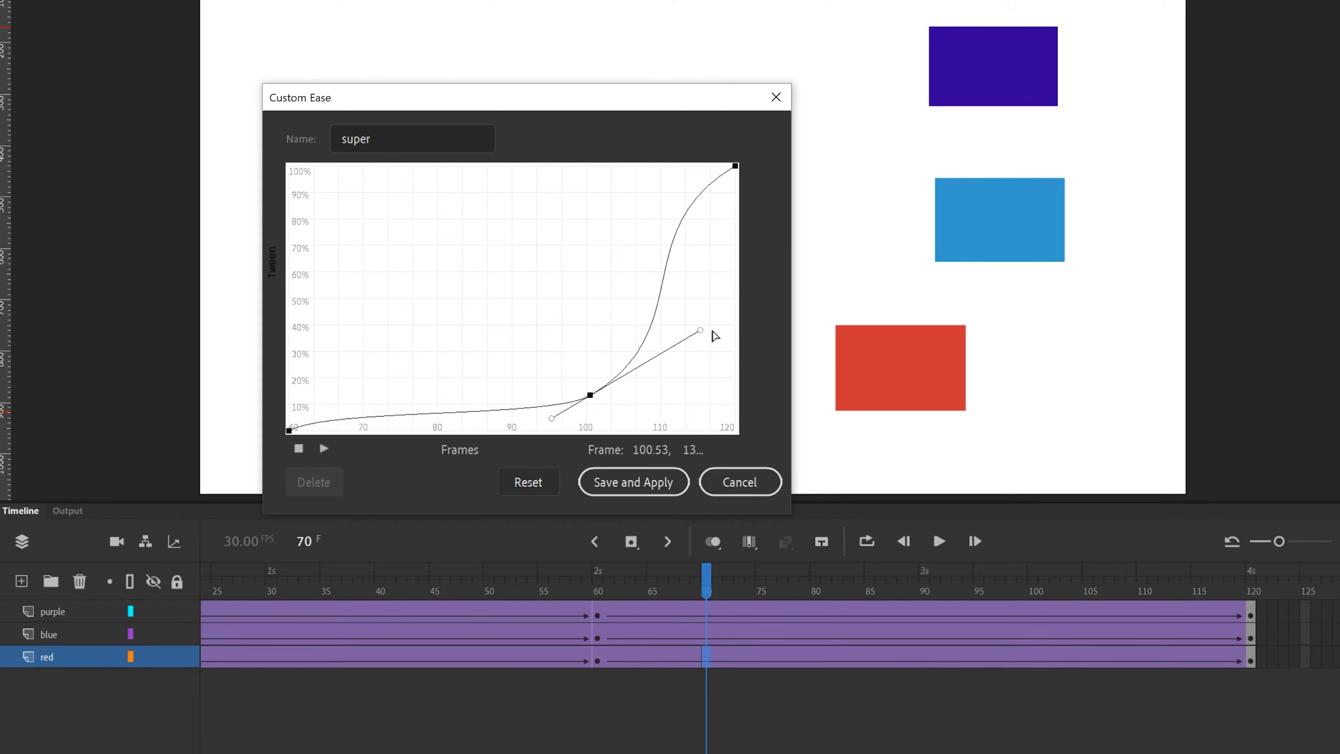
drag(700, 332, 638, 341)
click(654, 252)
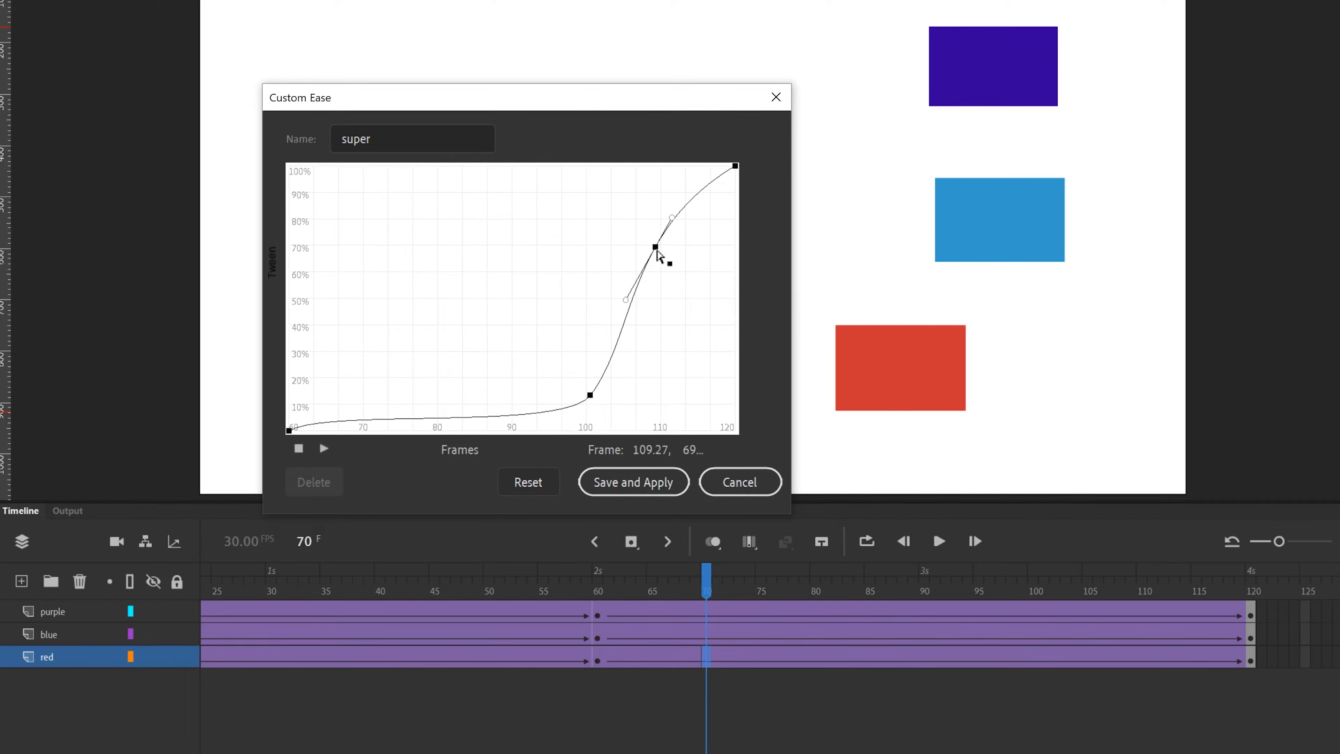
drag(654, 253, 602, 218)
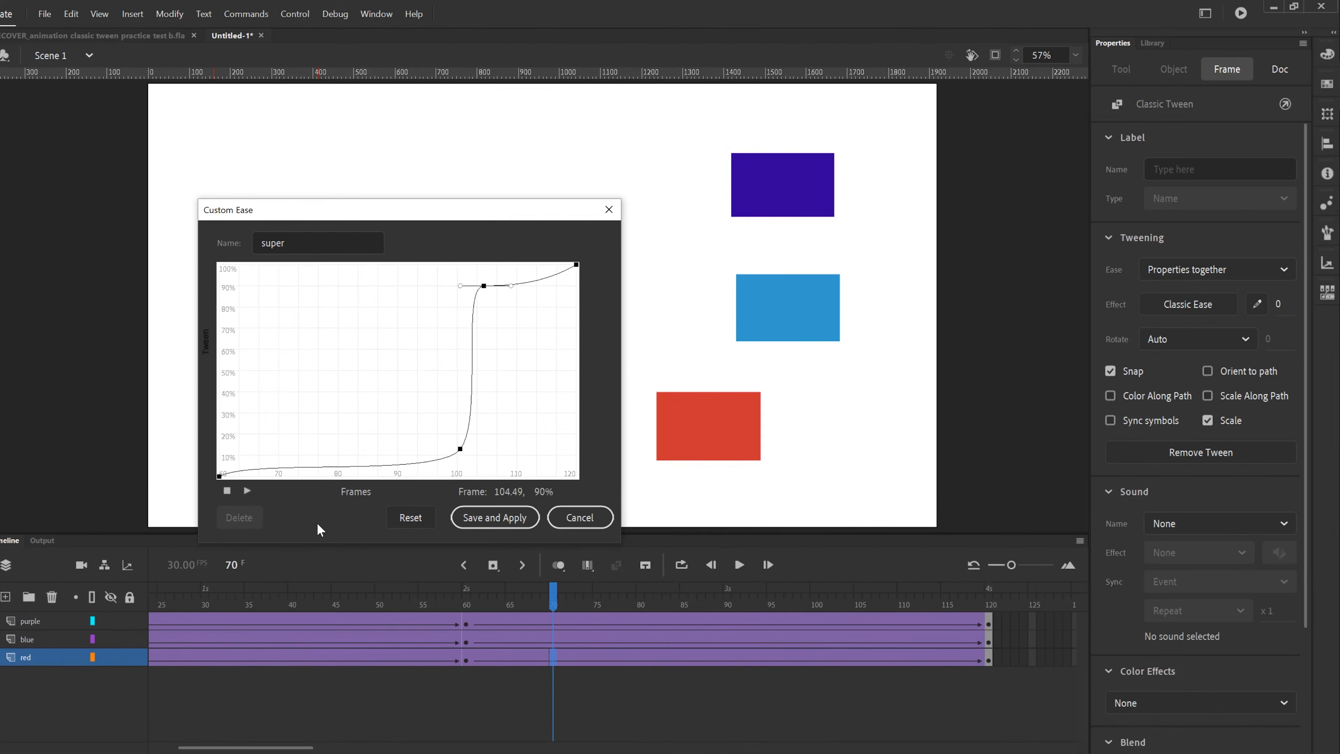
click(490, 520)
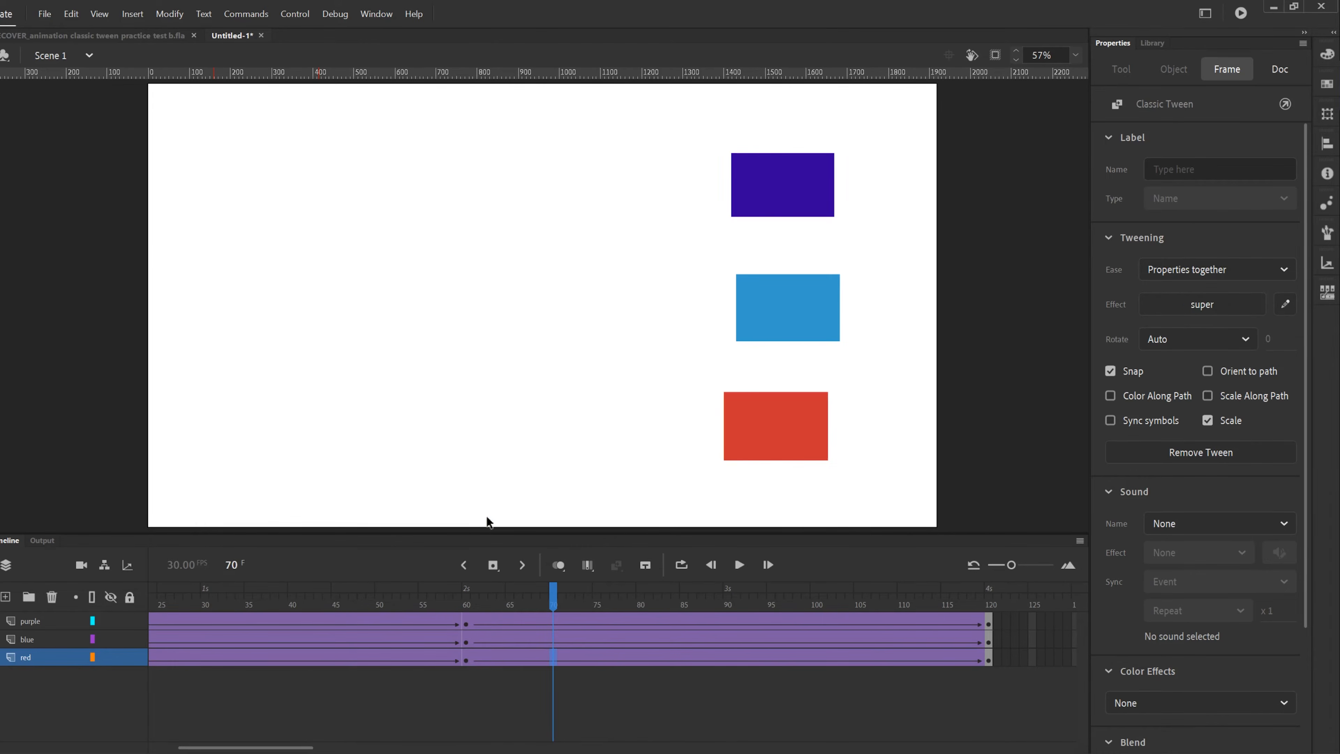
click(1196, 302)
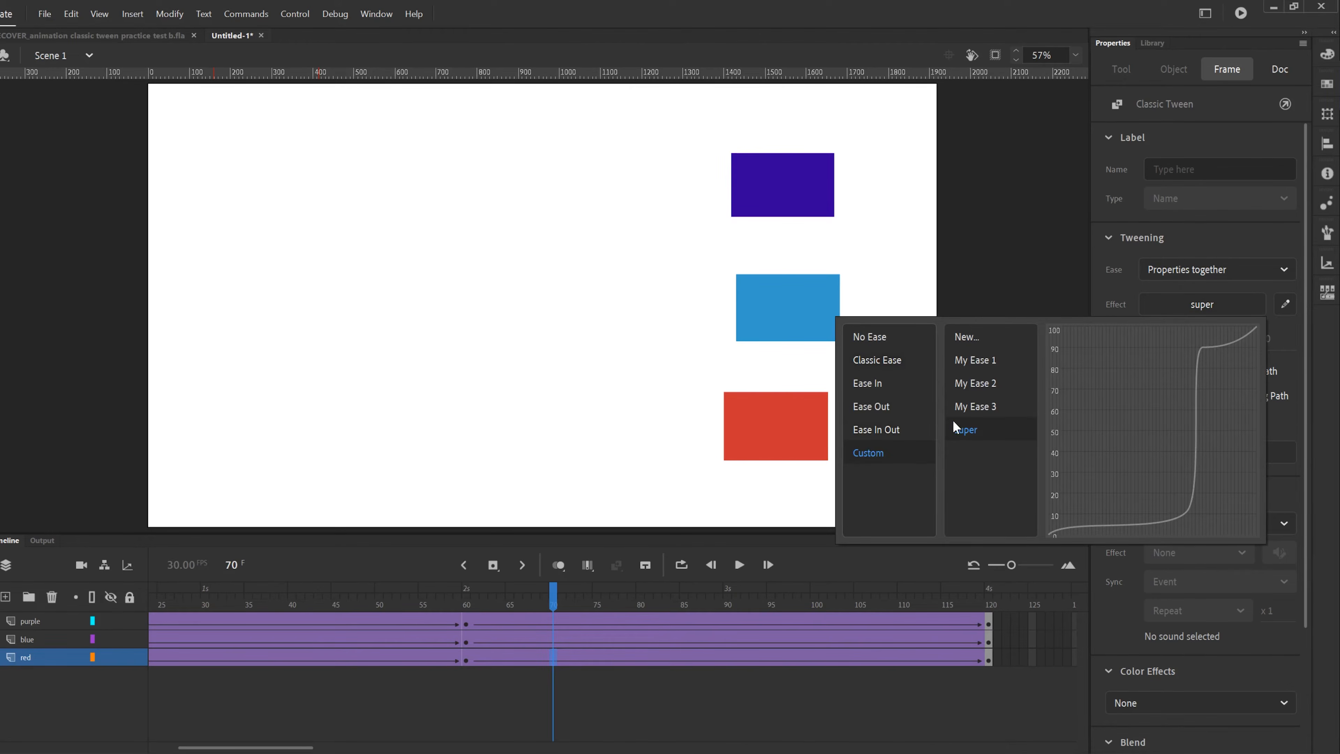
Play the animation twice from frame 60 to check the red rectangle's motion with the "super" ease
drag(531, 601, 464, 604)
click(740, 564)
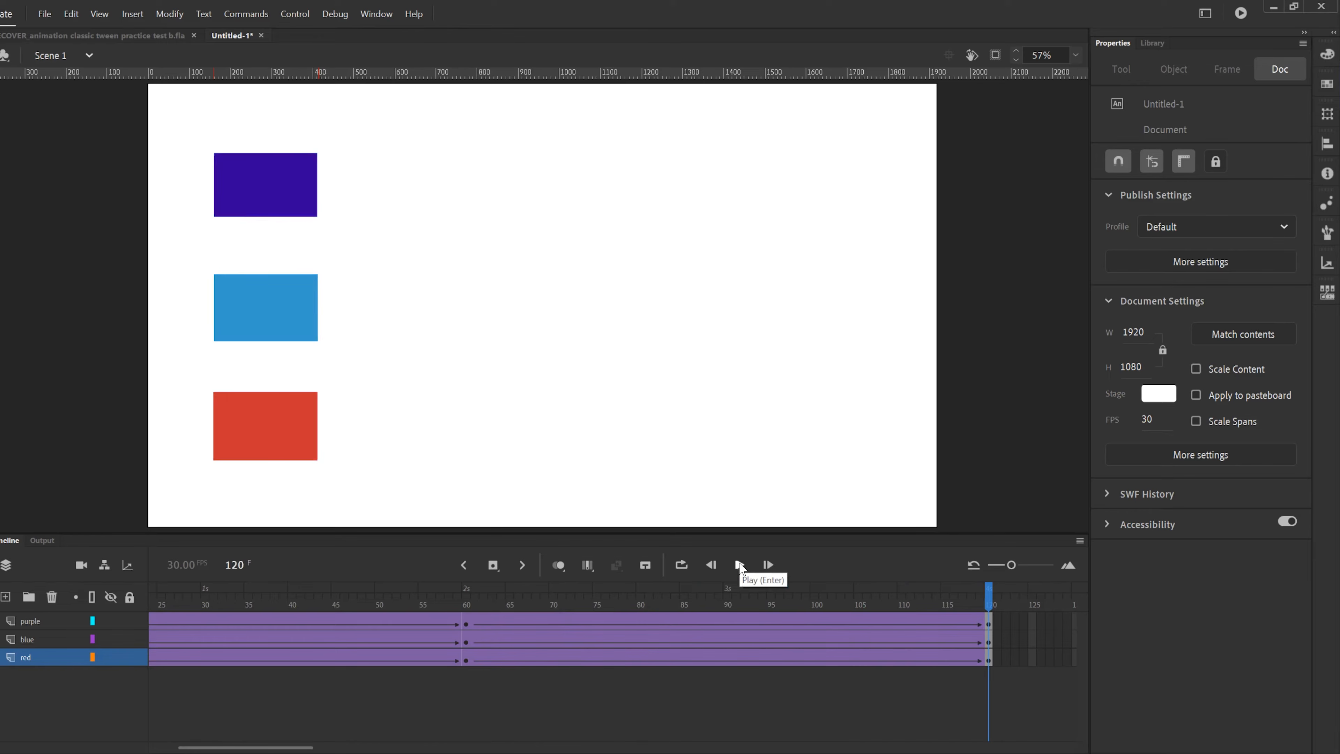
click(465, 605)
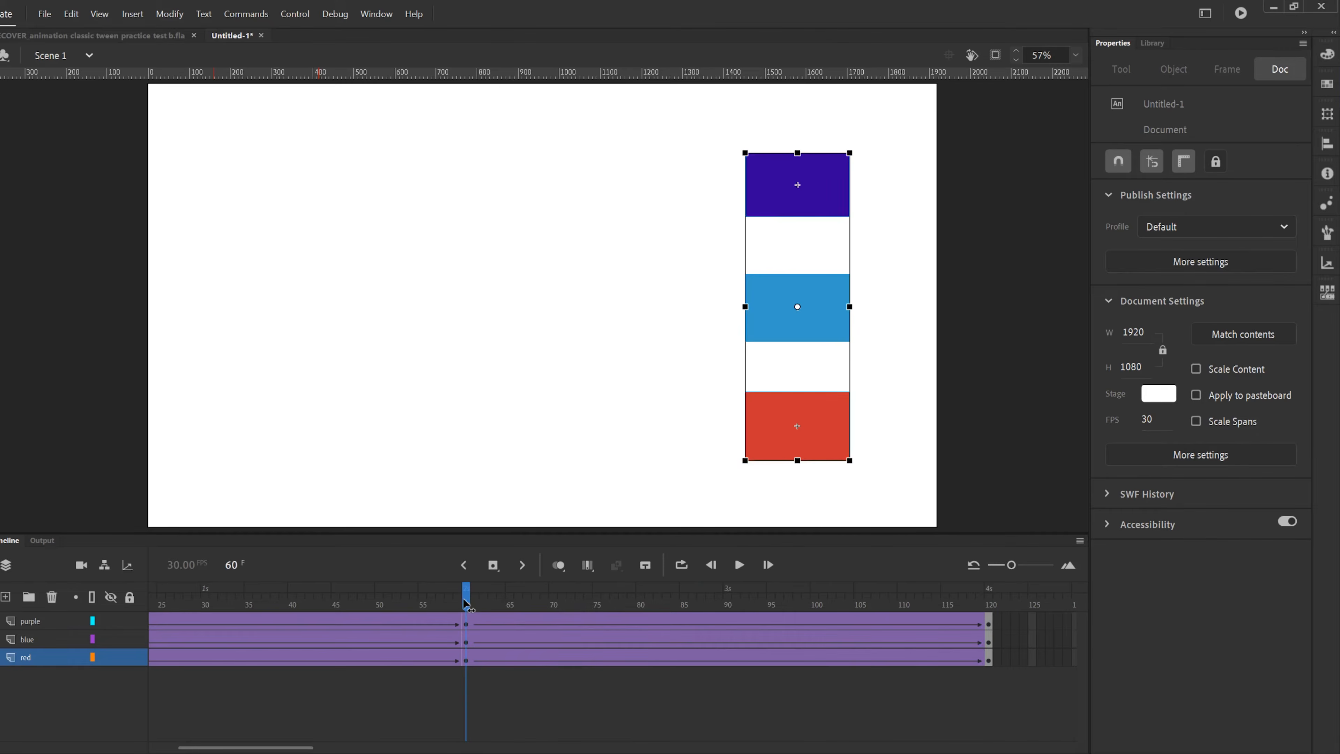
click(740, 565)
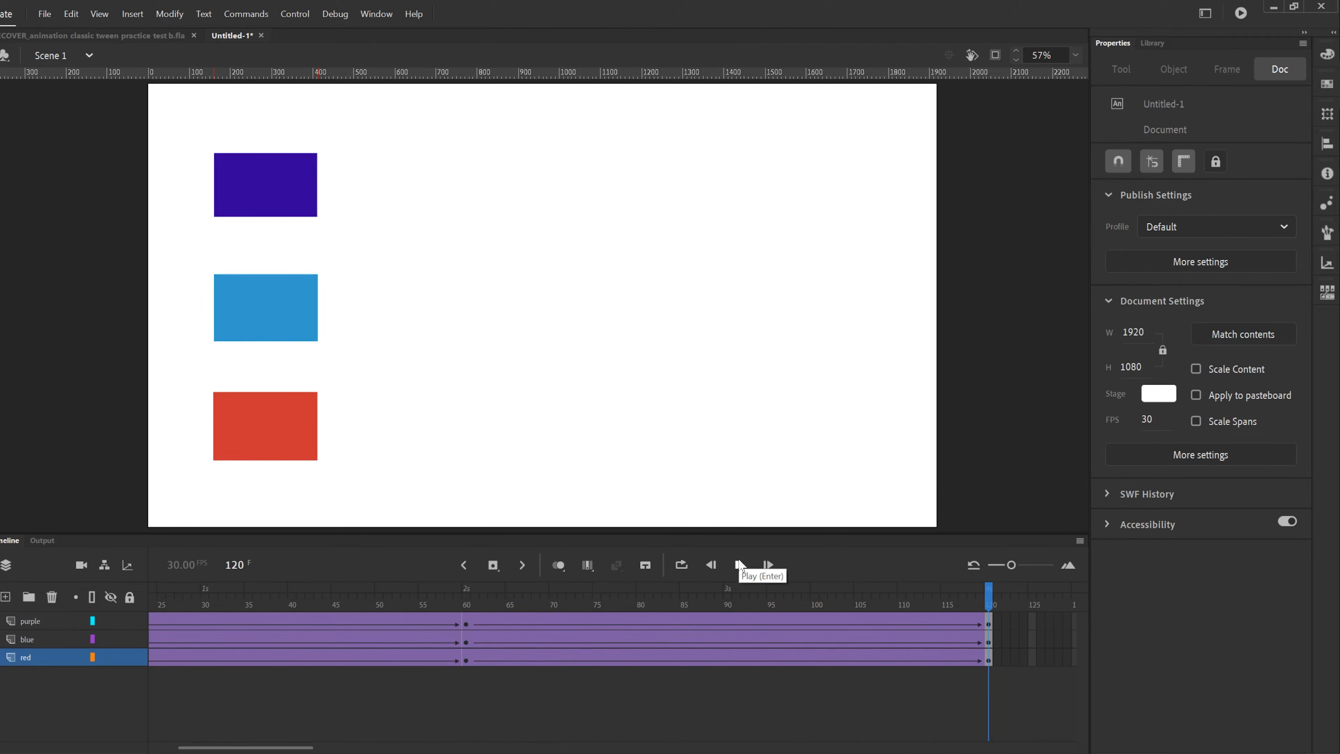
Bend the blue tween's ease curve around points at about frame 79.7, 16% and frame 96.3, 83%, save and apply it, and replay from frame 60
click(680, 634)
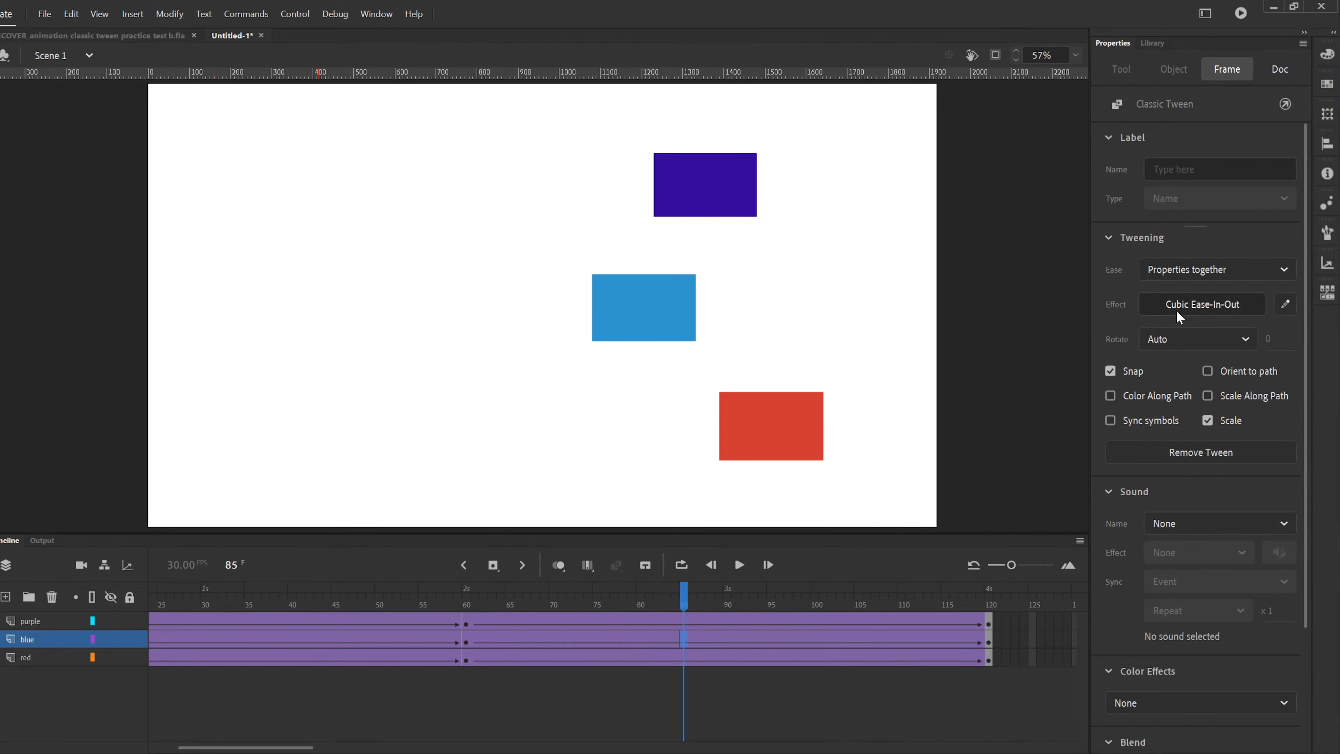
click(1286, 307)
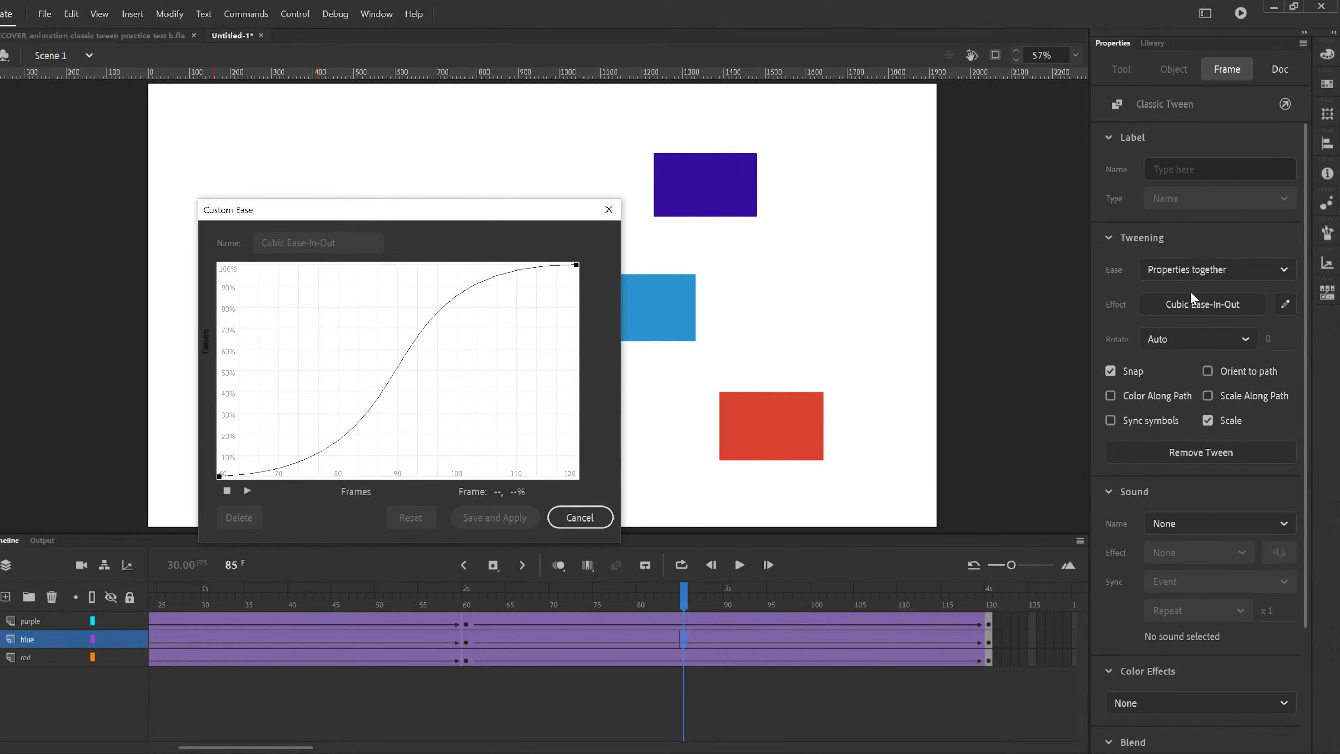
click(337, 443)
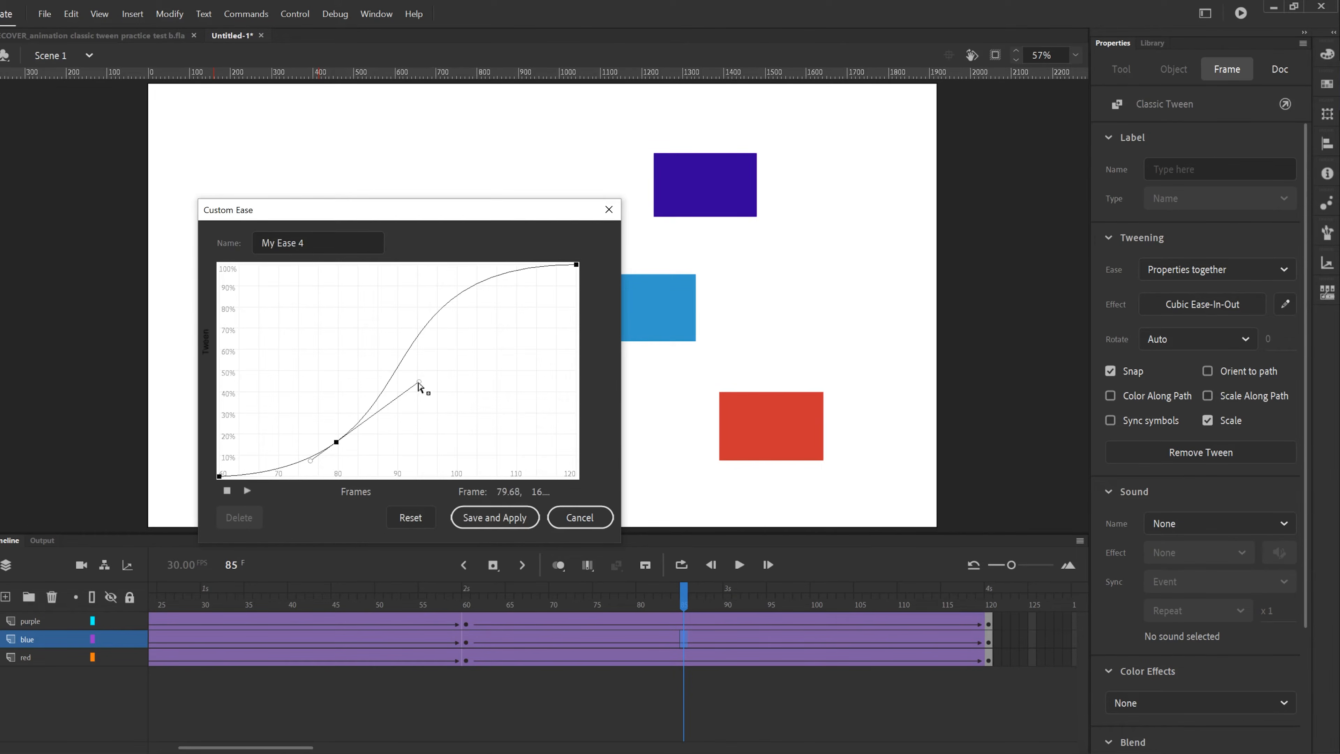
drag(418, 384, 392, 359)
click(434, 301)
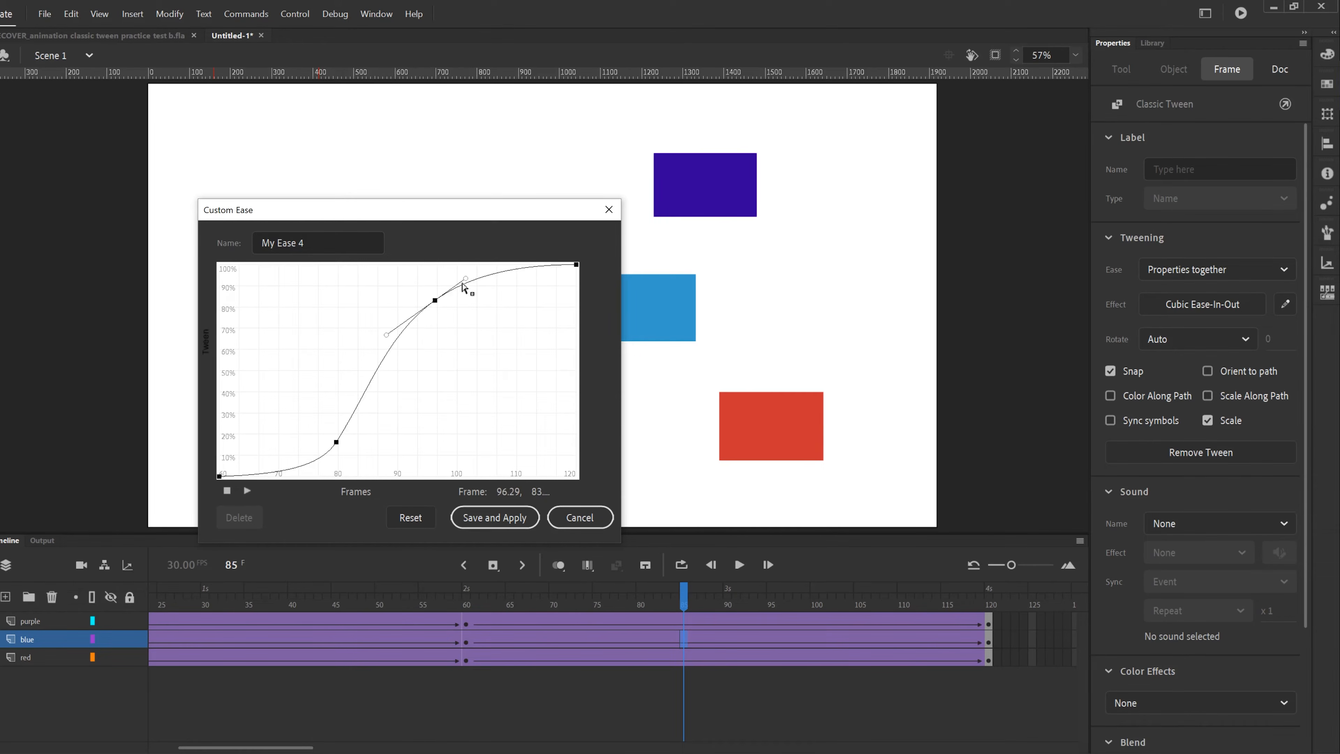
drag(466, 280, 469, 294)
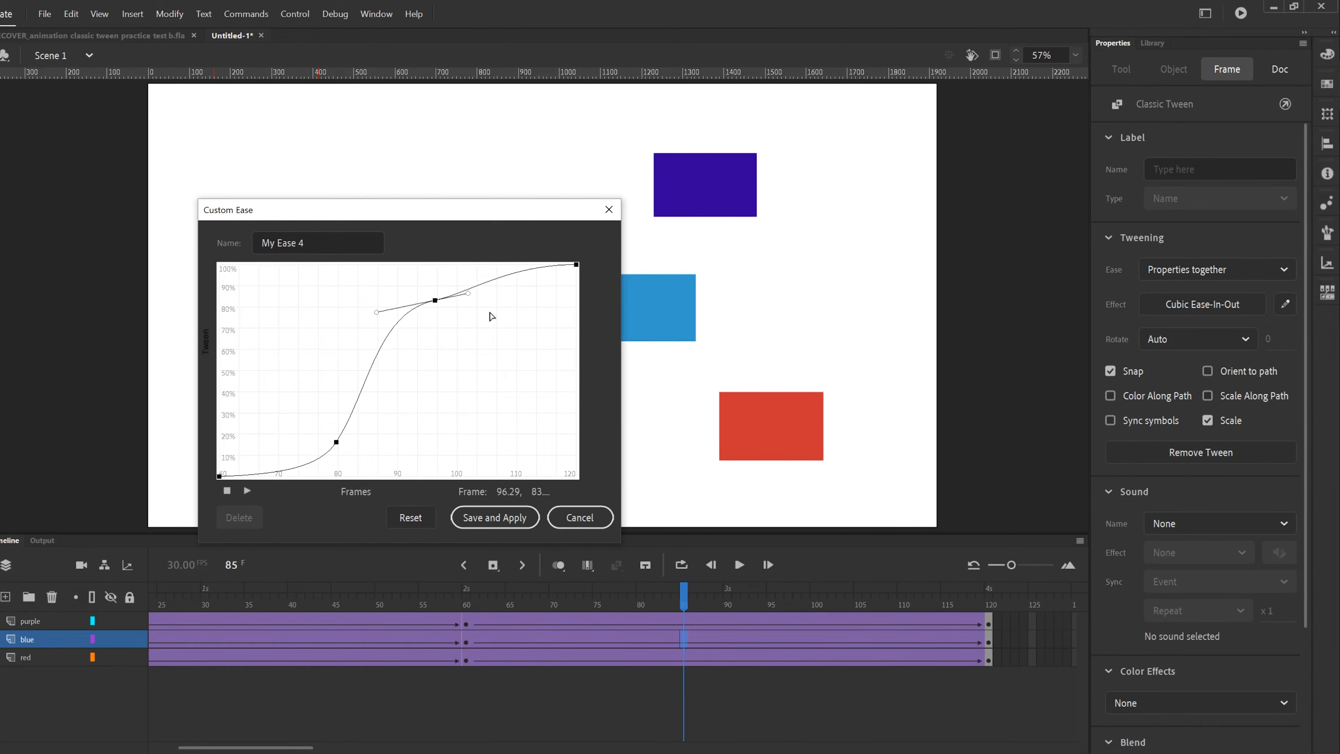
click(495, 518)
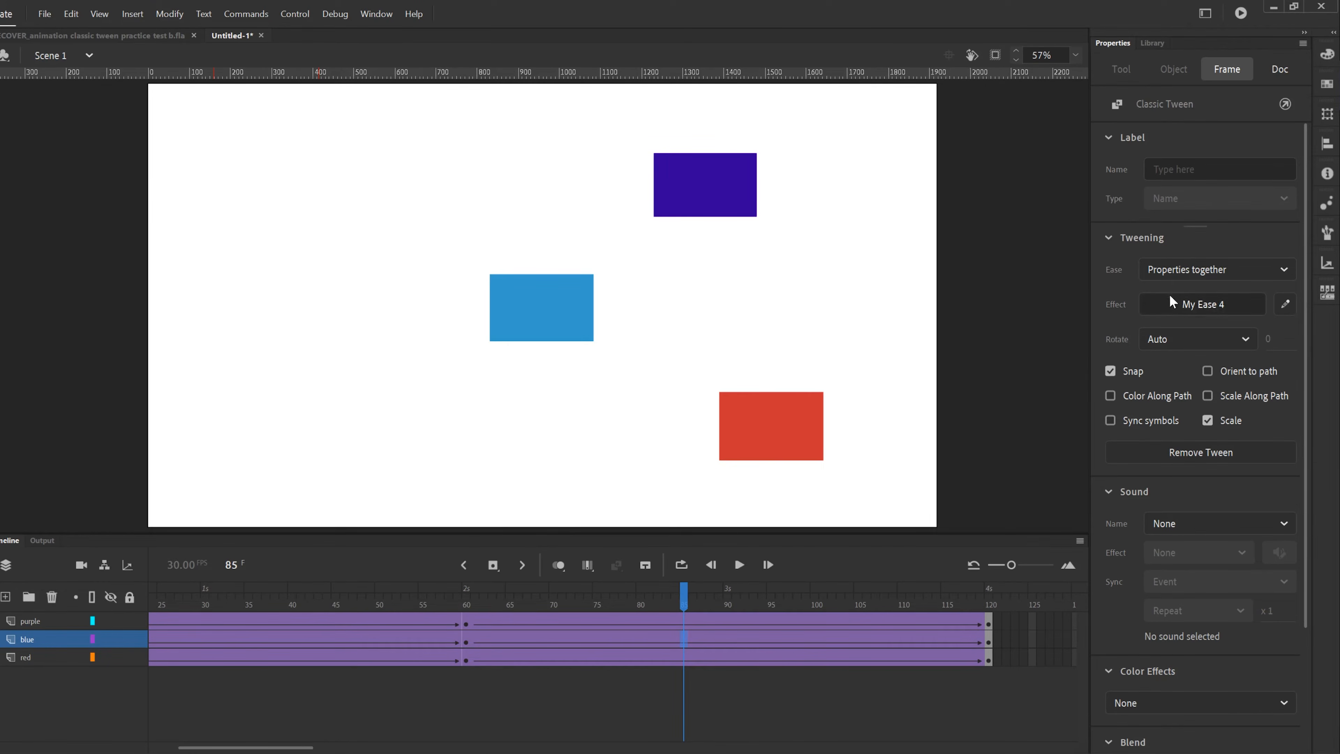
drag(530, 600, 466, 602)
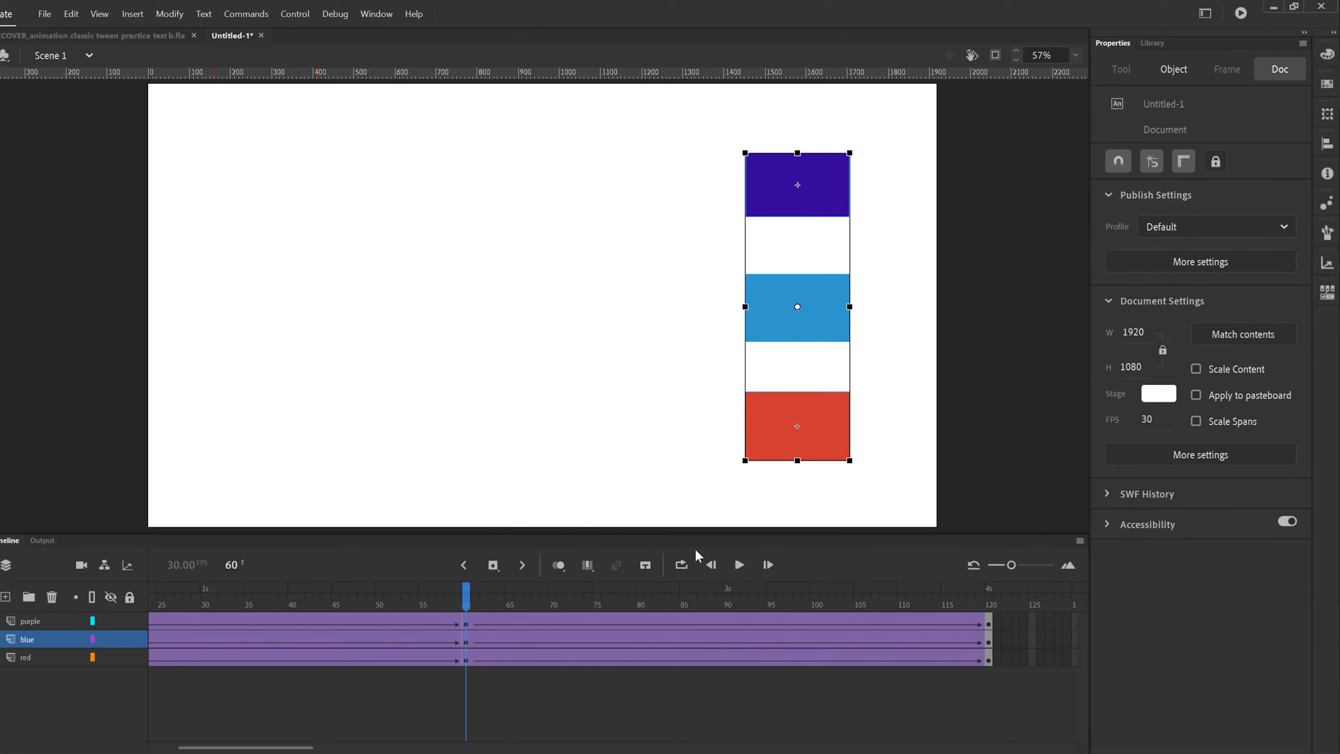
click(739, 564)
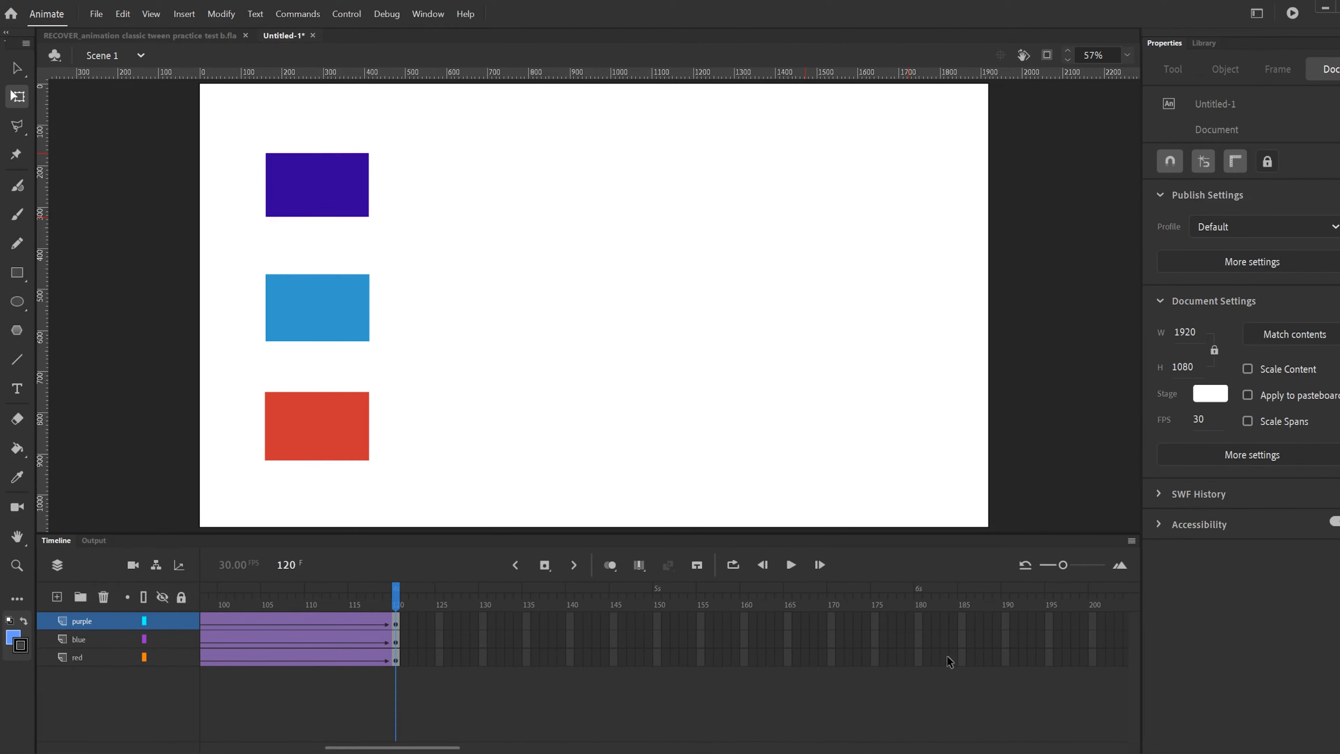
Add a keyframe at frame 180 of the red layer, create a classic tween from frame 120, and move the rectangle to about X 1621, Y 813
click(920, 657)
right_click(919, 657)
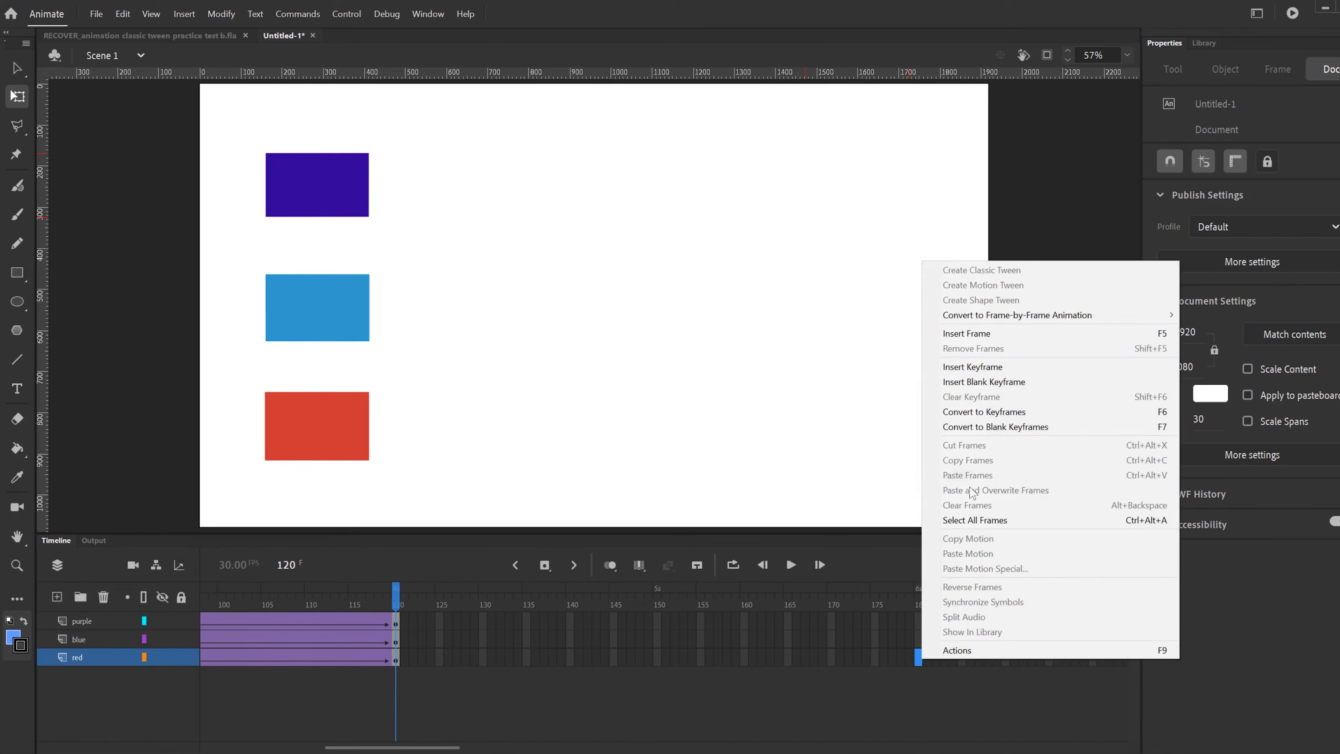
click(982, 365)
click(676, 658)
right_click(676, 658)
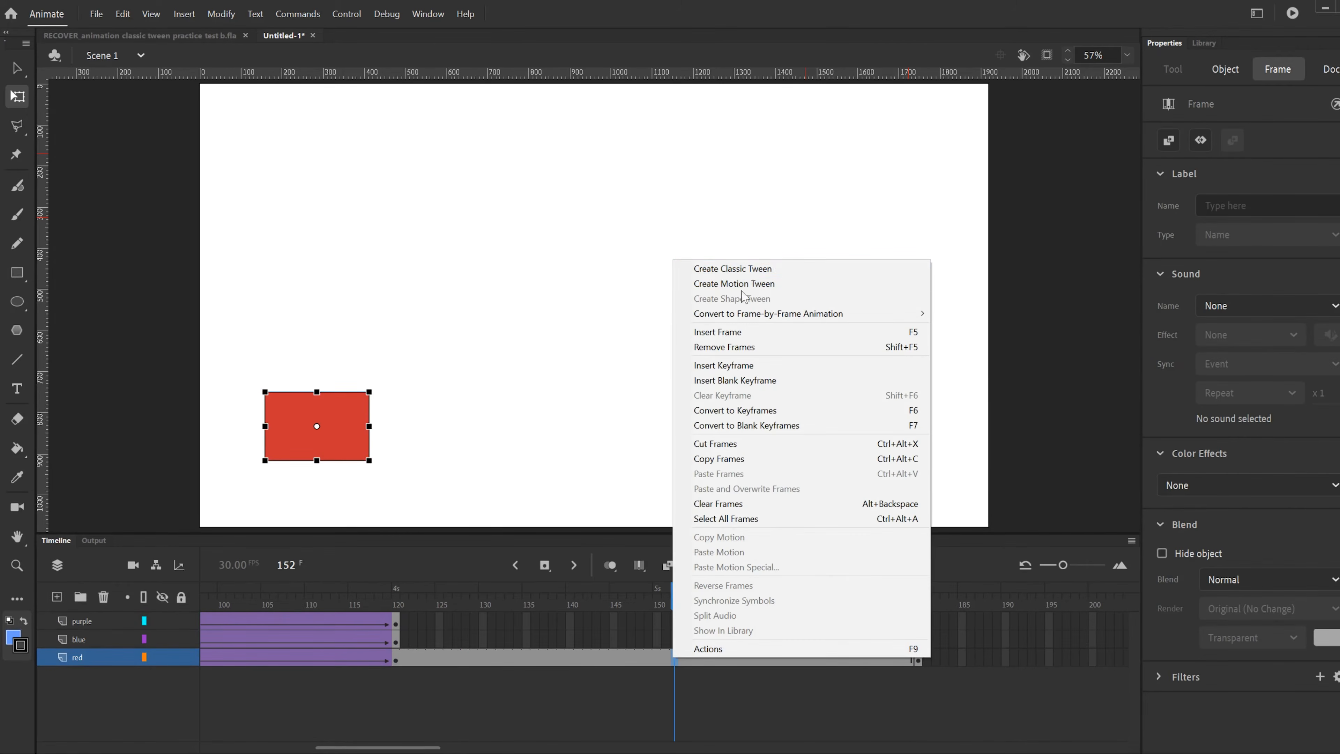
click(745, 270)
click(919, 658)
drag(364, 448, 891, 439)
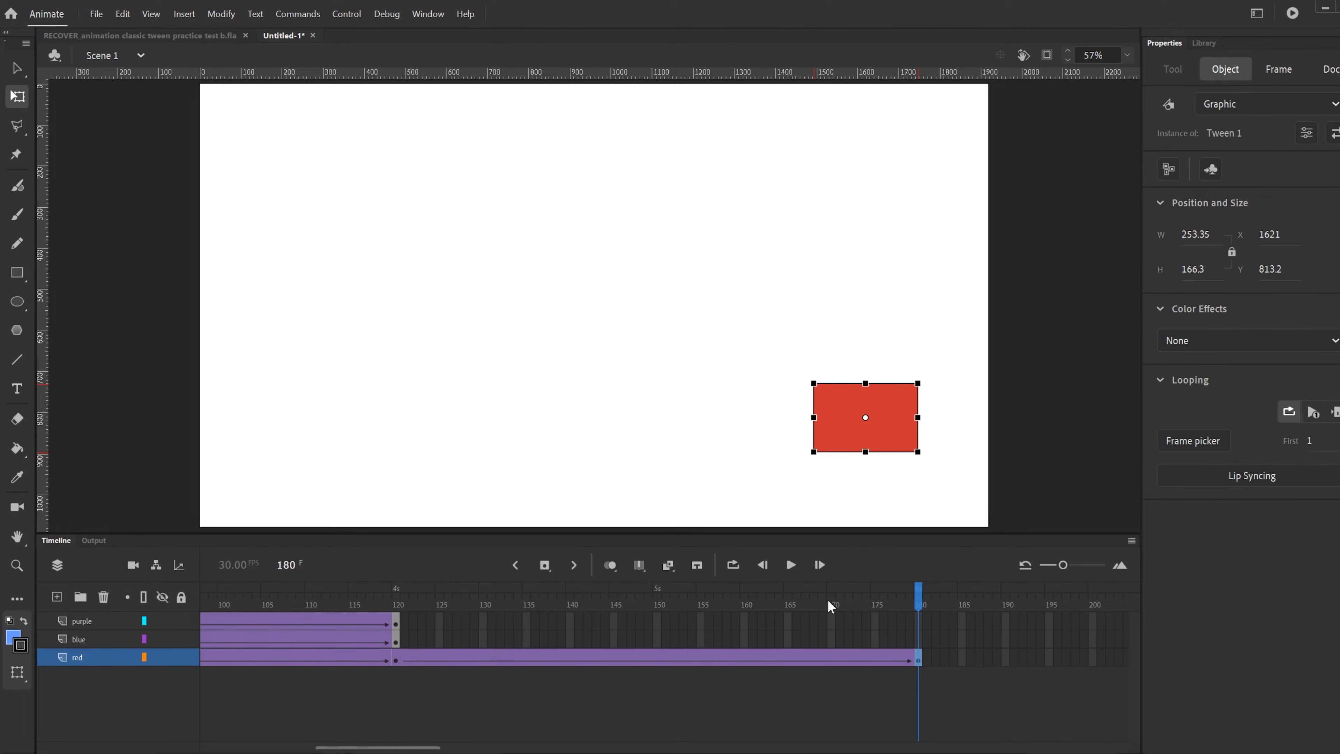
Set the red layer's tween between frames 120 and 180 to rotate clockwise
click(737, 655)
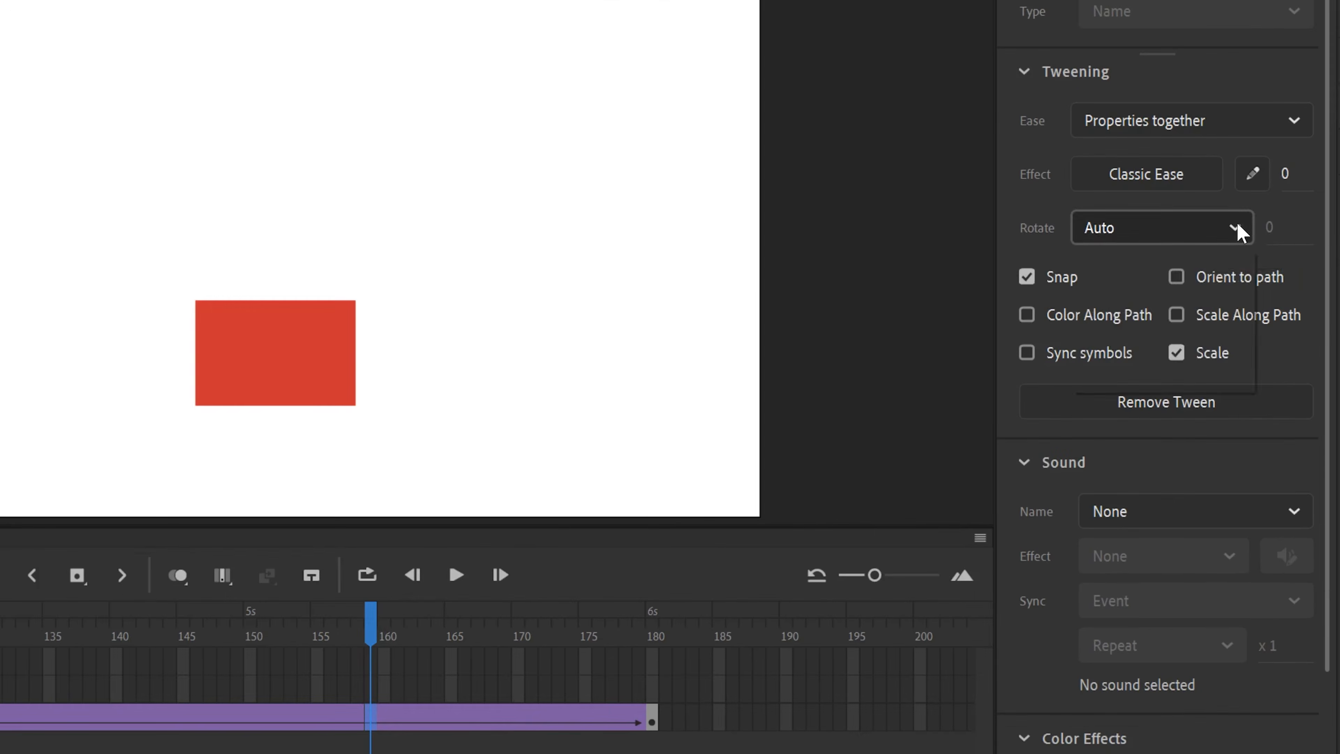
click(1244, 340)
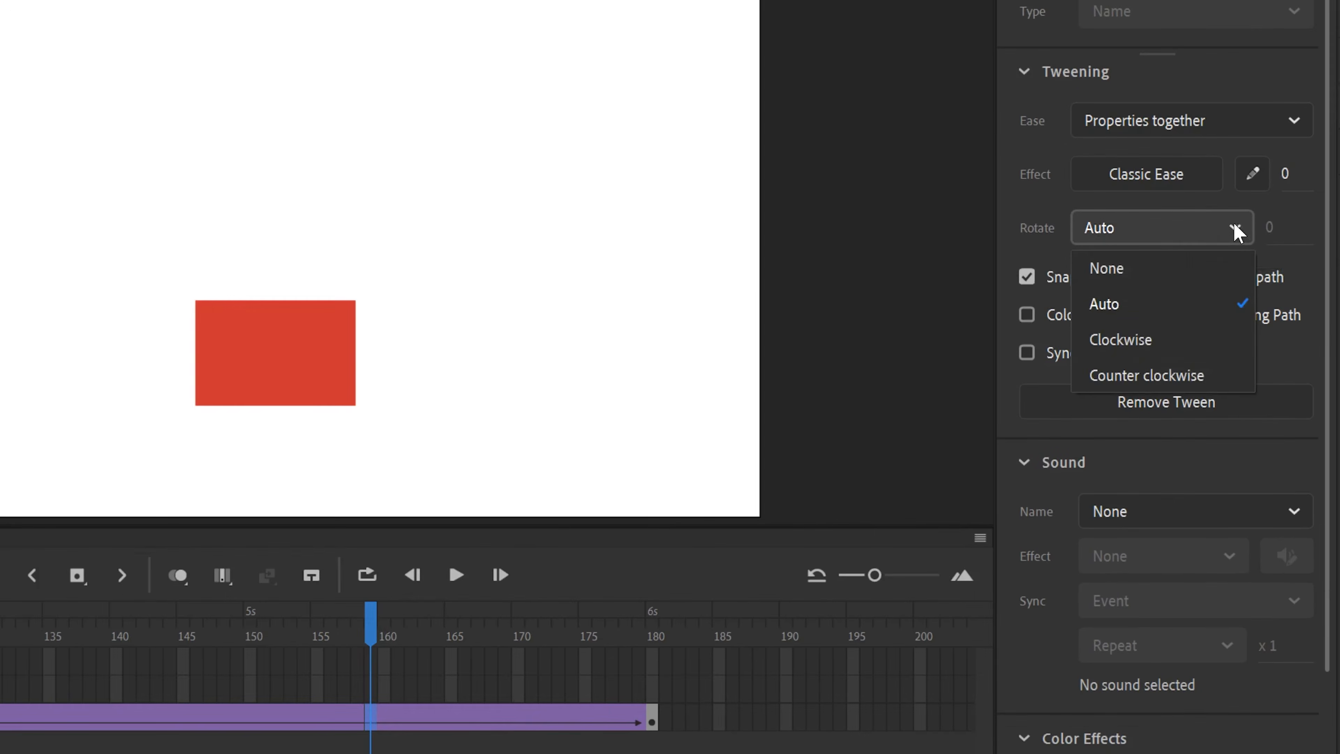
click(1131, 340)
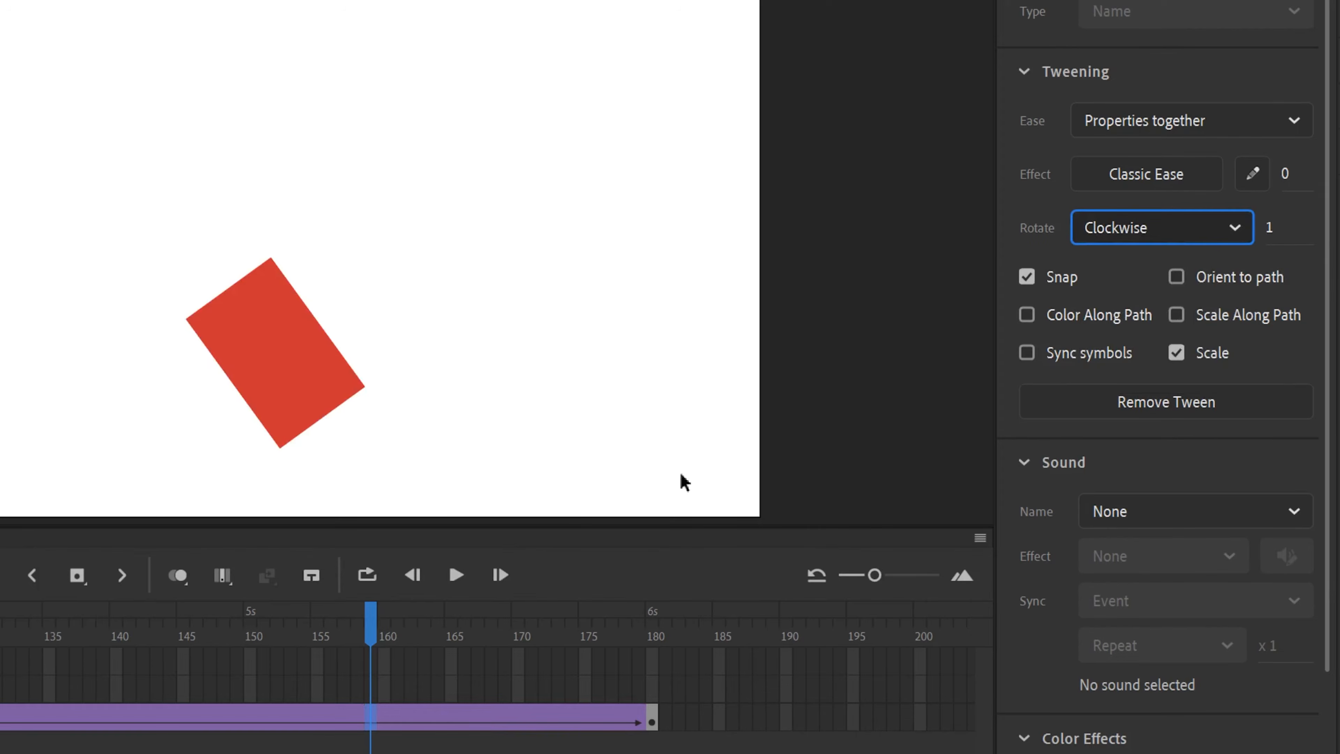
Play the animation twice from frame 120 to check the red rectangle's clockwise rotation
drag(165, 635, 413, 606)
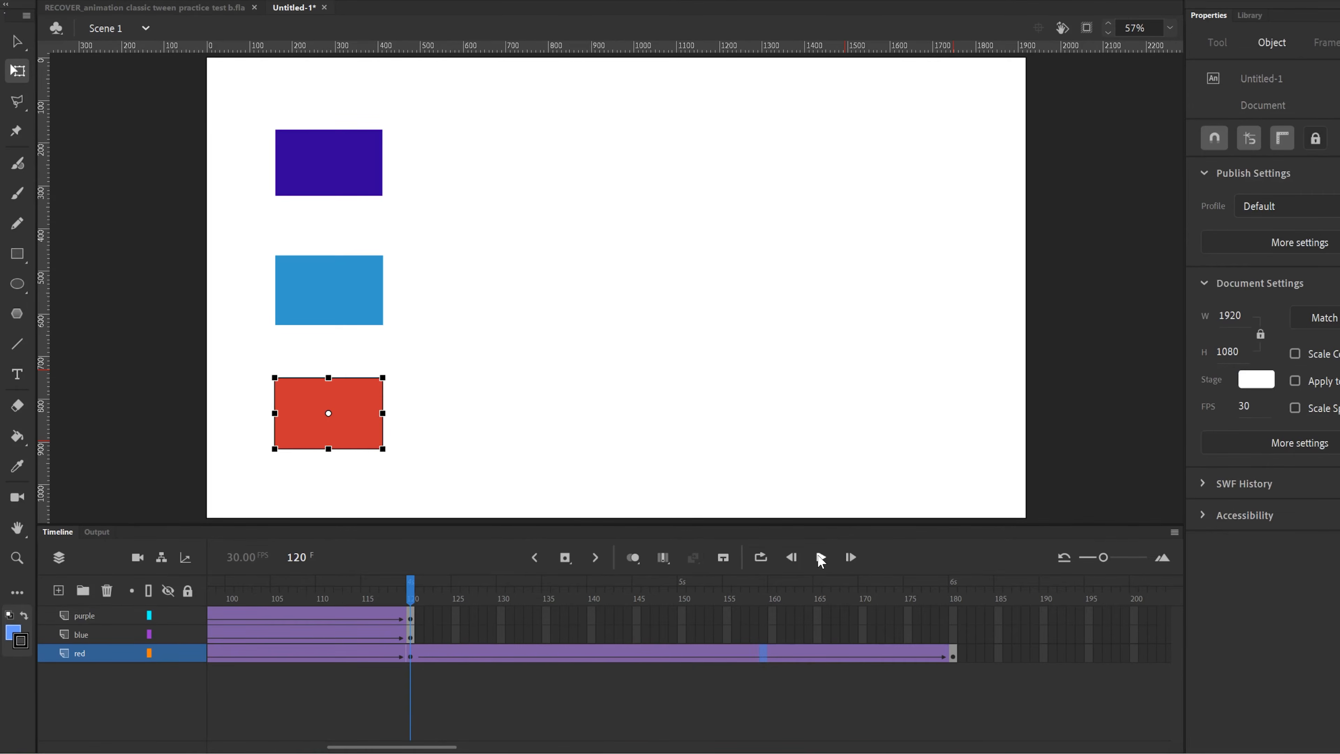
click(819, 558)
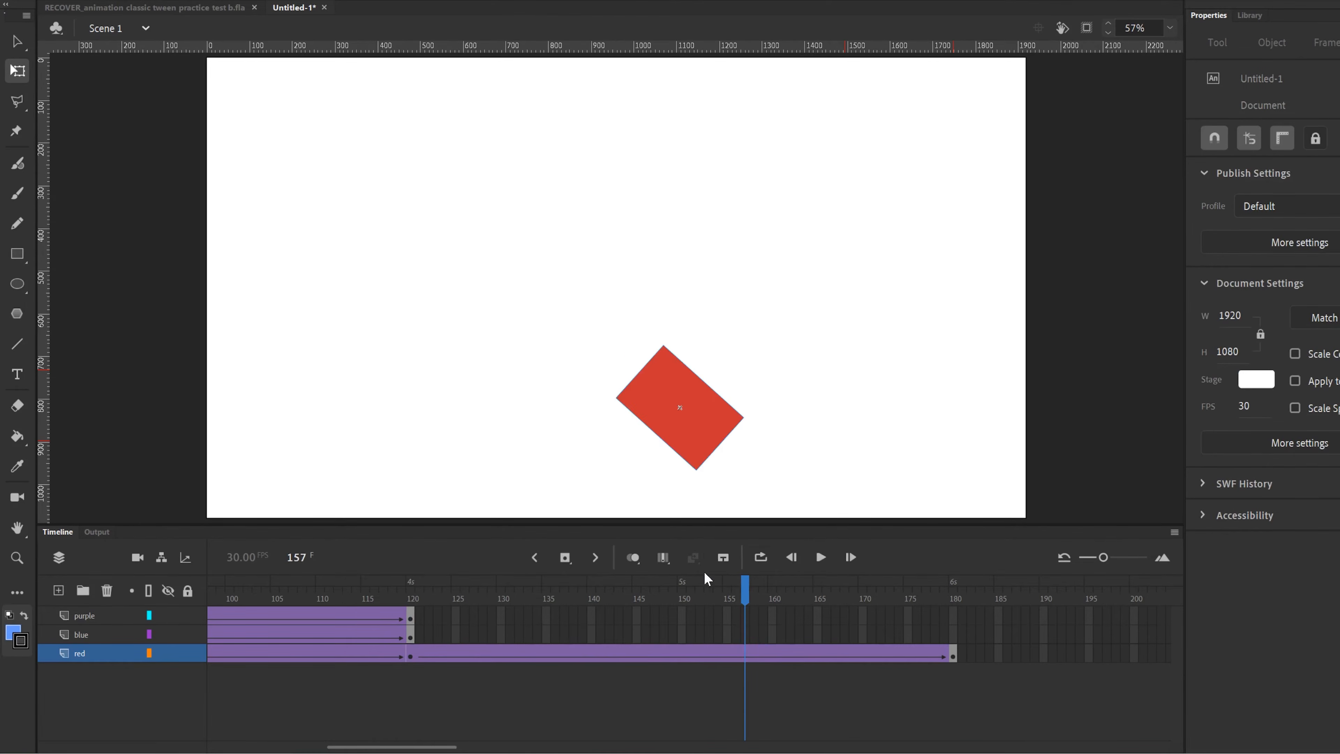
click(417, 601)
drag(417, 600, 411, 598)
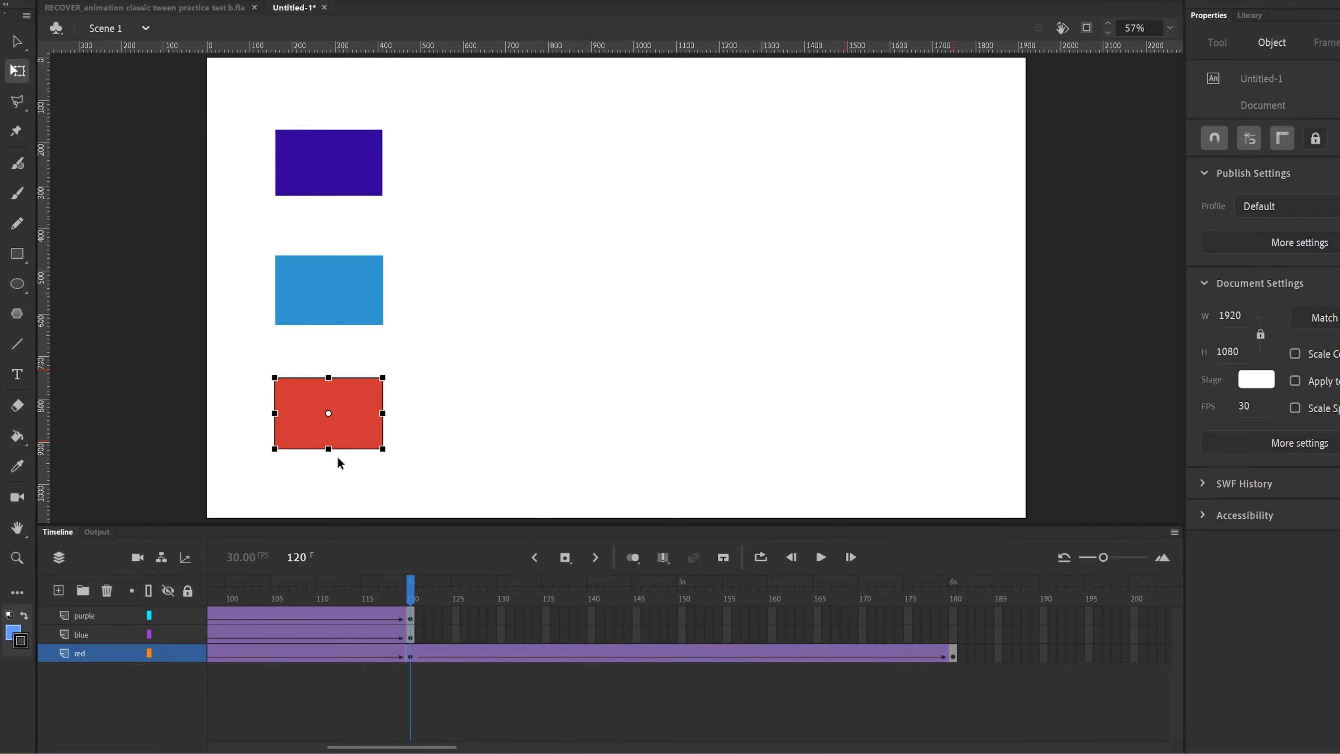
click(821, 558)
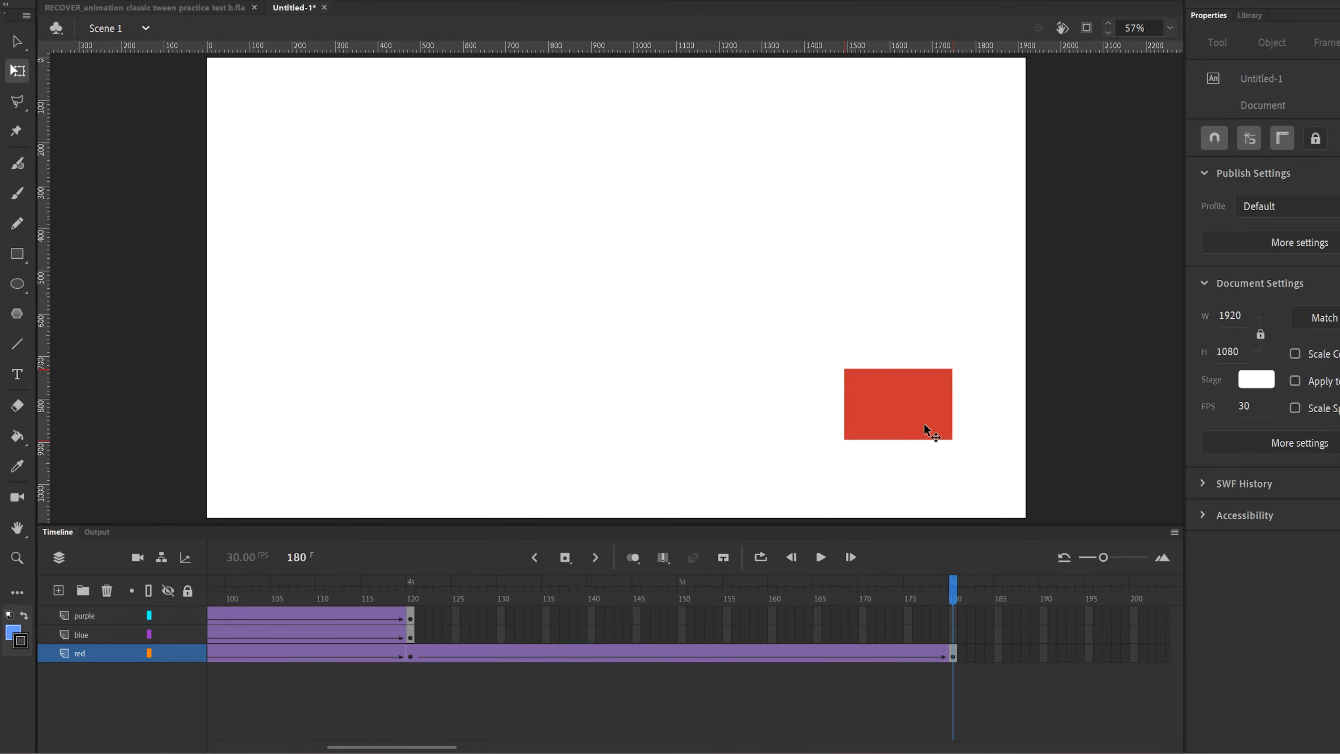
Increase the number of clockwise rotations in the red layer's tween and play it from frame 120
click(802, 654)
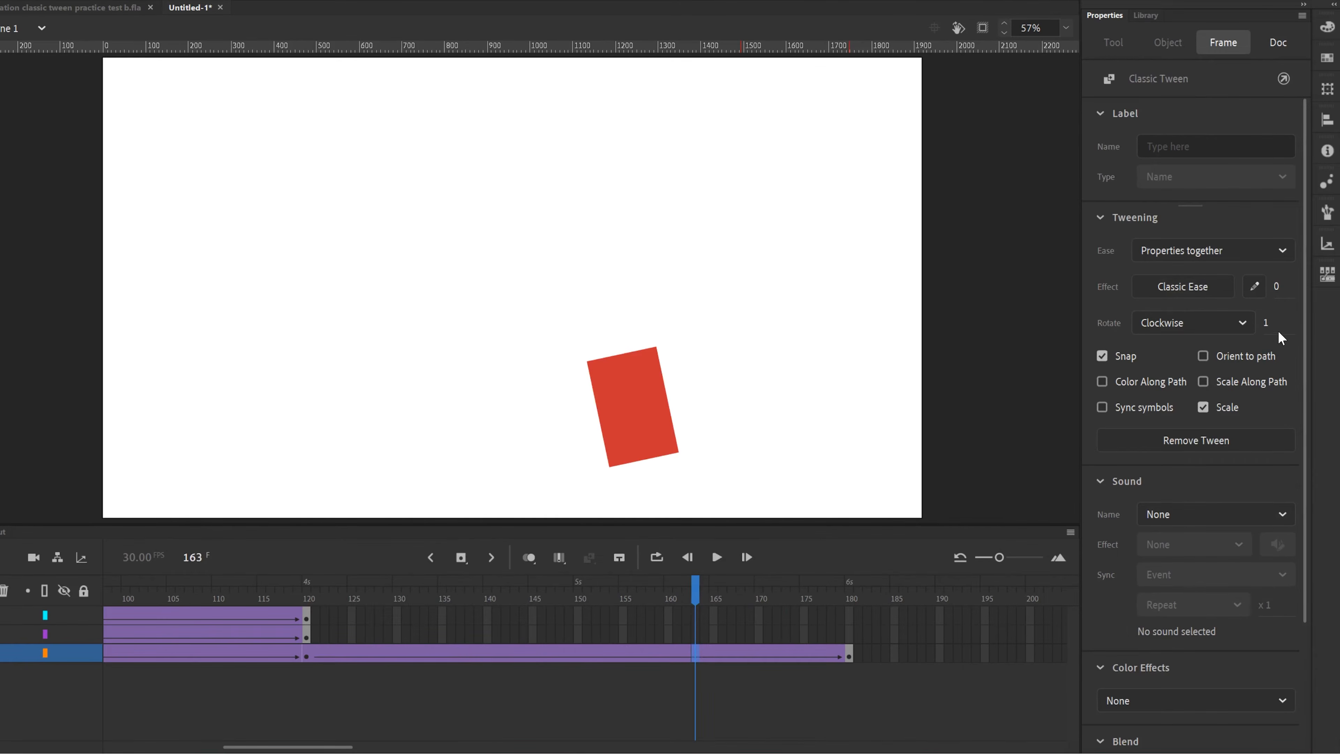
click(1271, 322)
text(9)
drag(1274, 322, 1272, 323)
drag(561, 601, 307, 600)
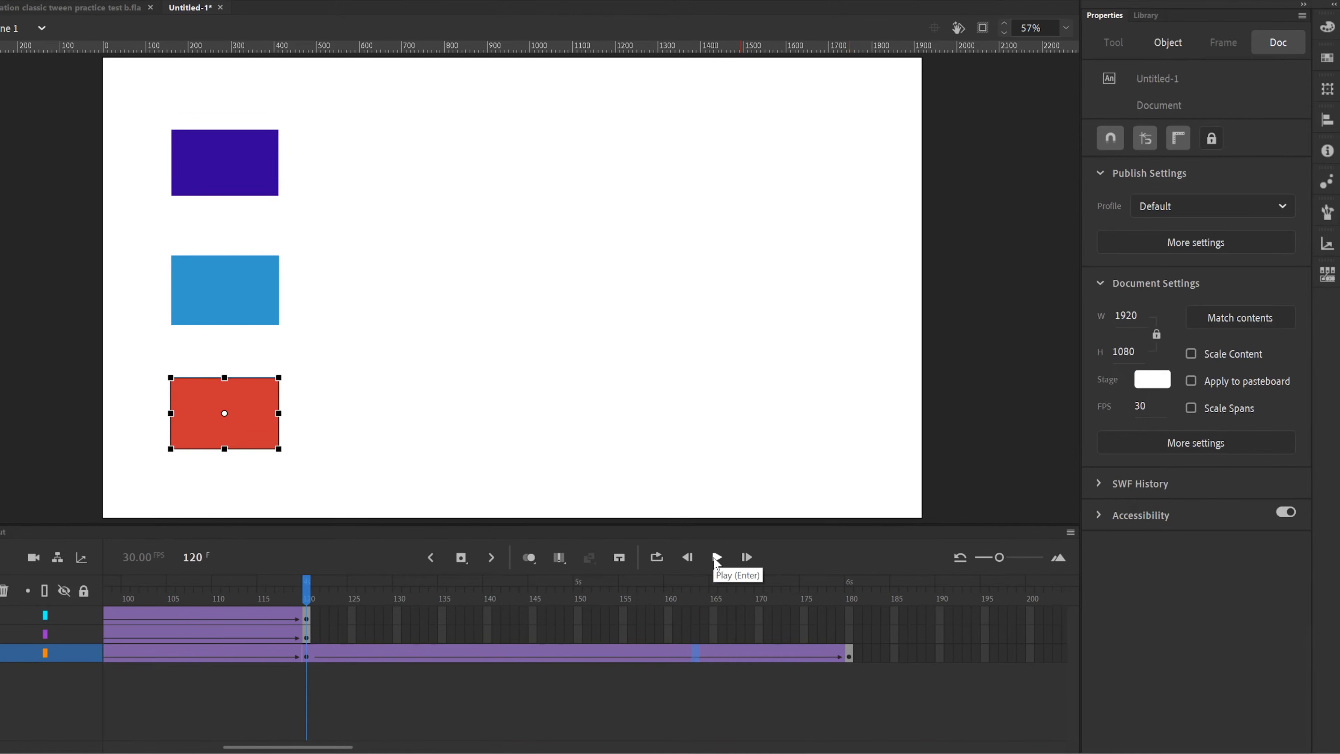
click(716, 559)
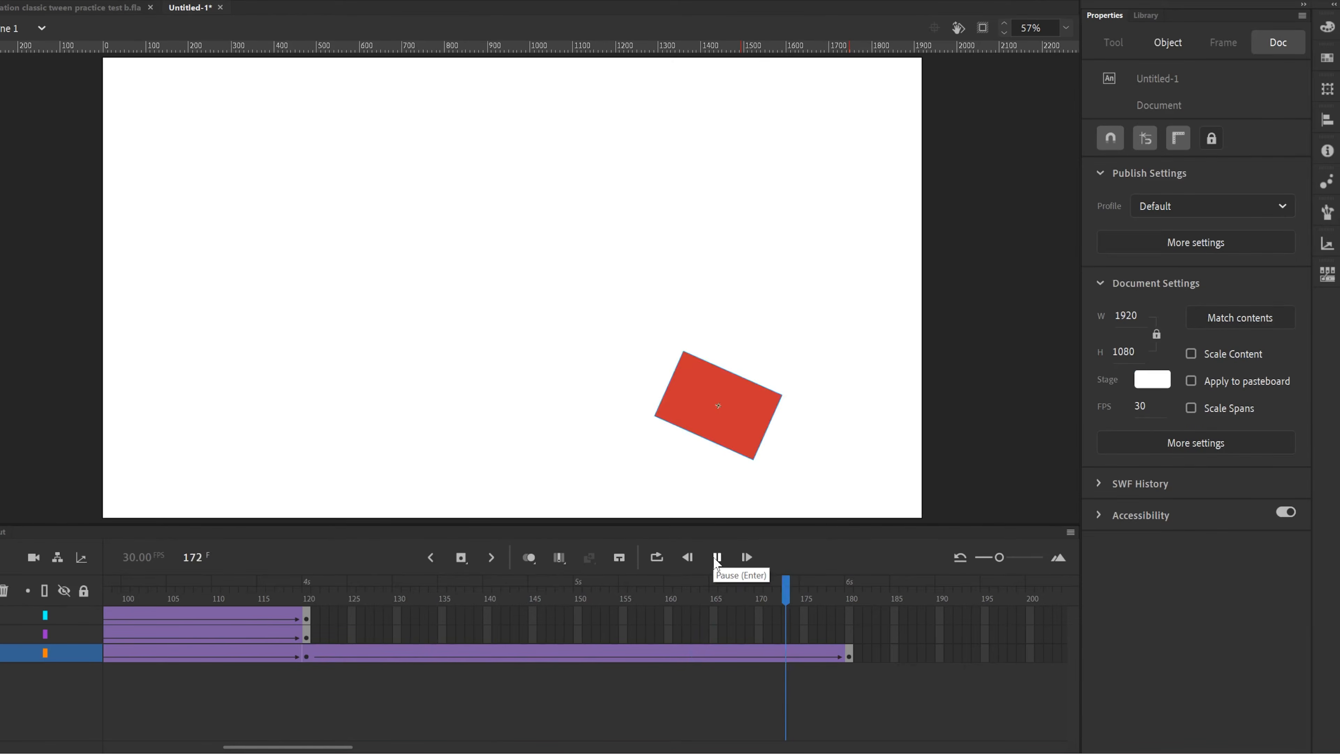
Insert a keyframe at frame 180 of the blue layer and create a classic tween between frames 120 and 180
click(850, 634)
right_click(849, 634)
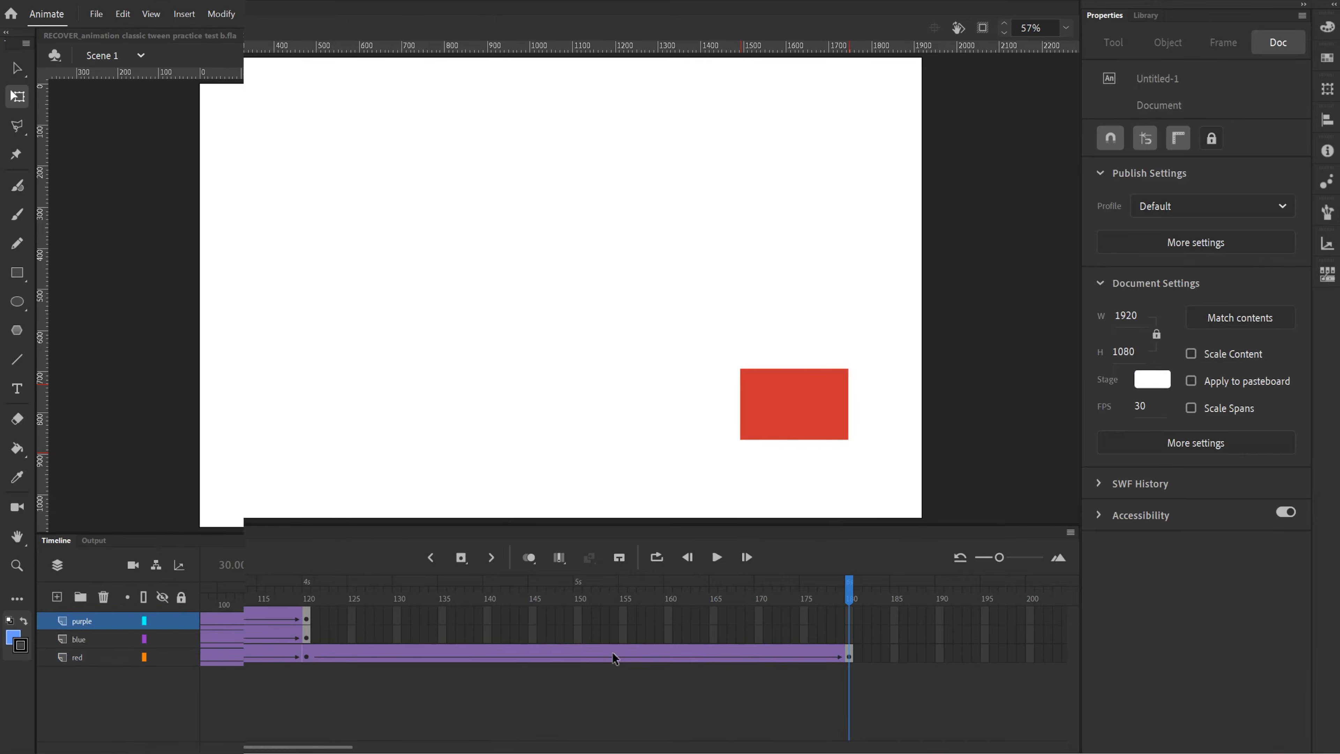
click(983, 363)
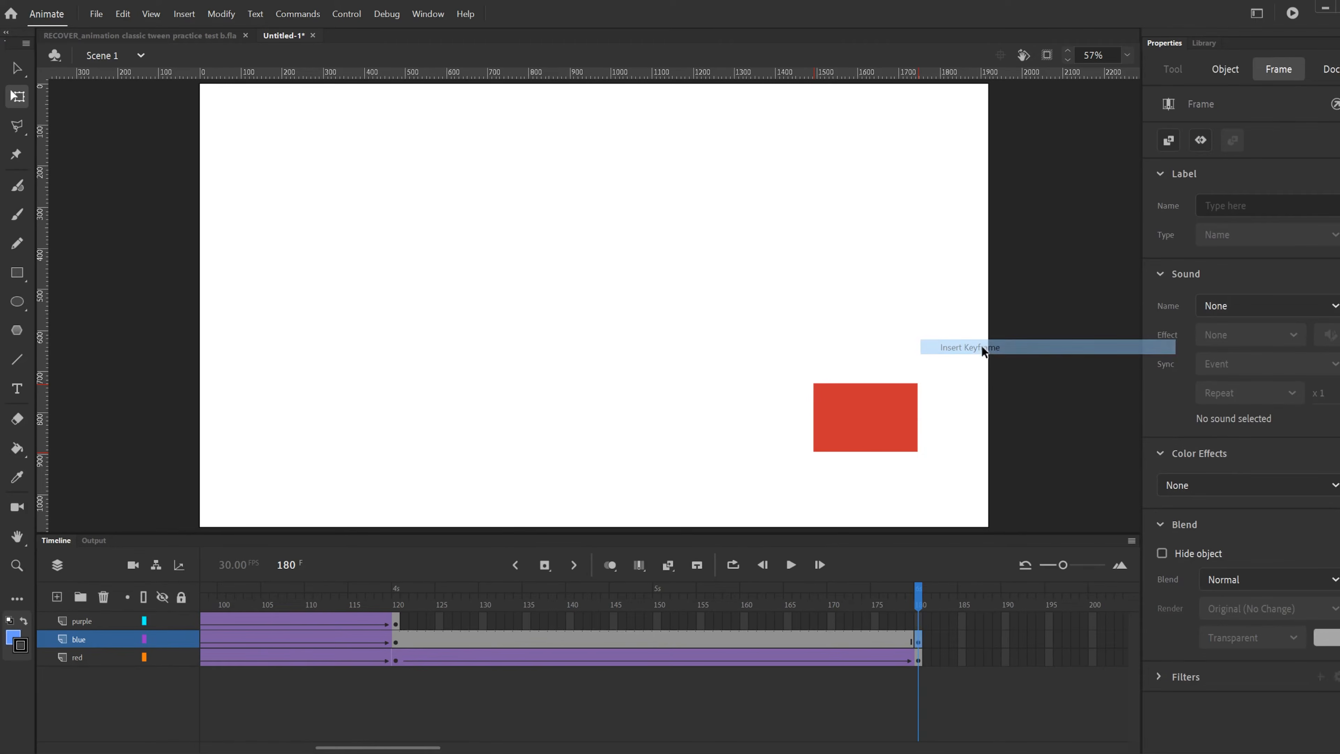
key(ctrl+shift+v)
click(681, 638)
right_click(681, 638)
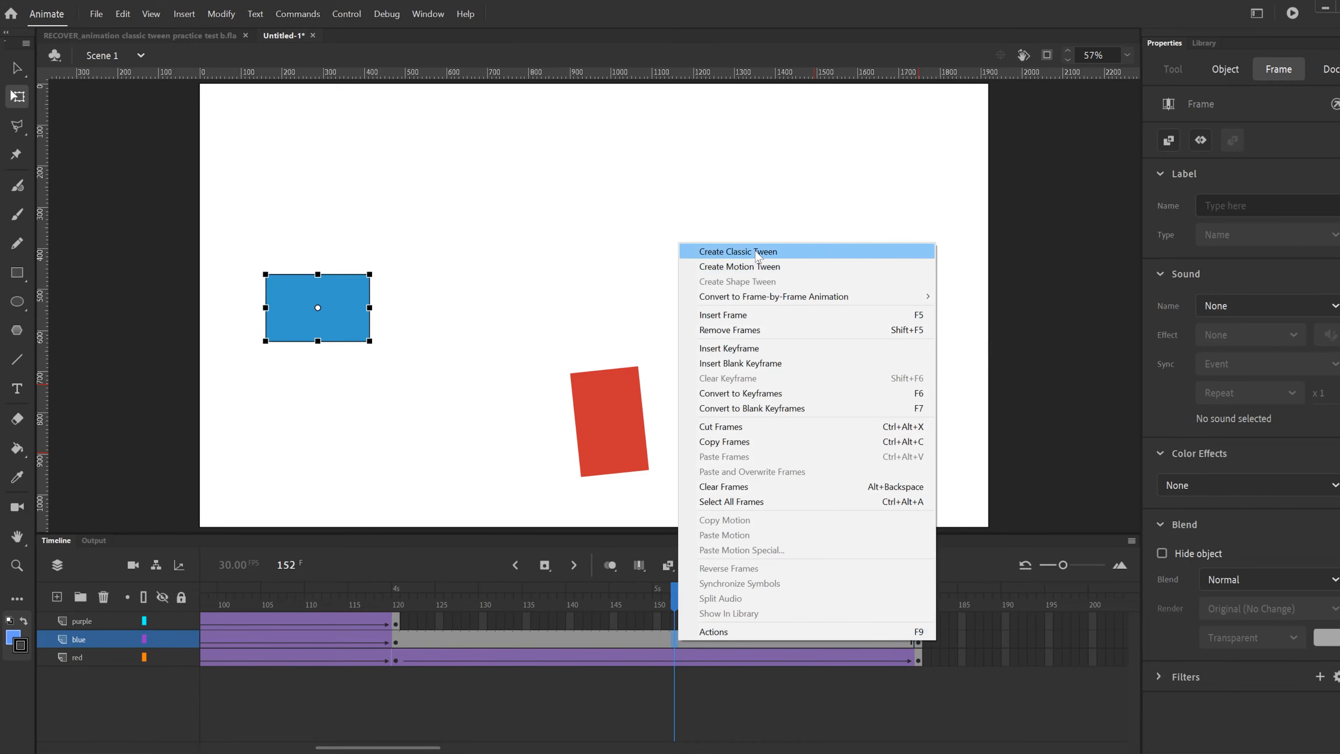
click(744, 251)
Move the blue rectangle at frame 180 across the stage to about X 1620, Y 514.5, above the red rectangle
click(336, 315)
click(16, 97)
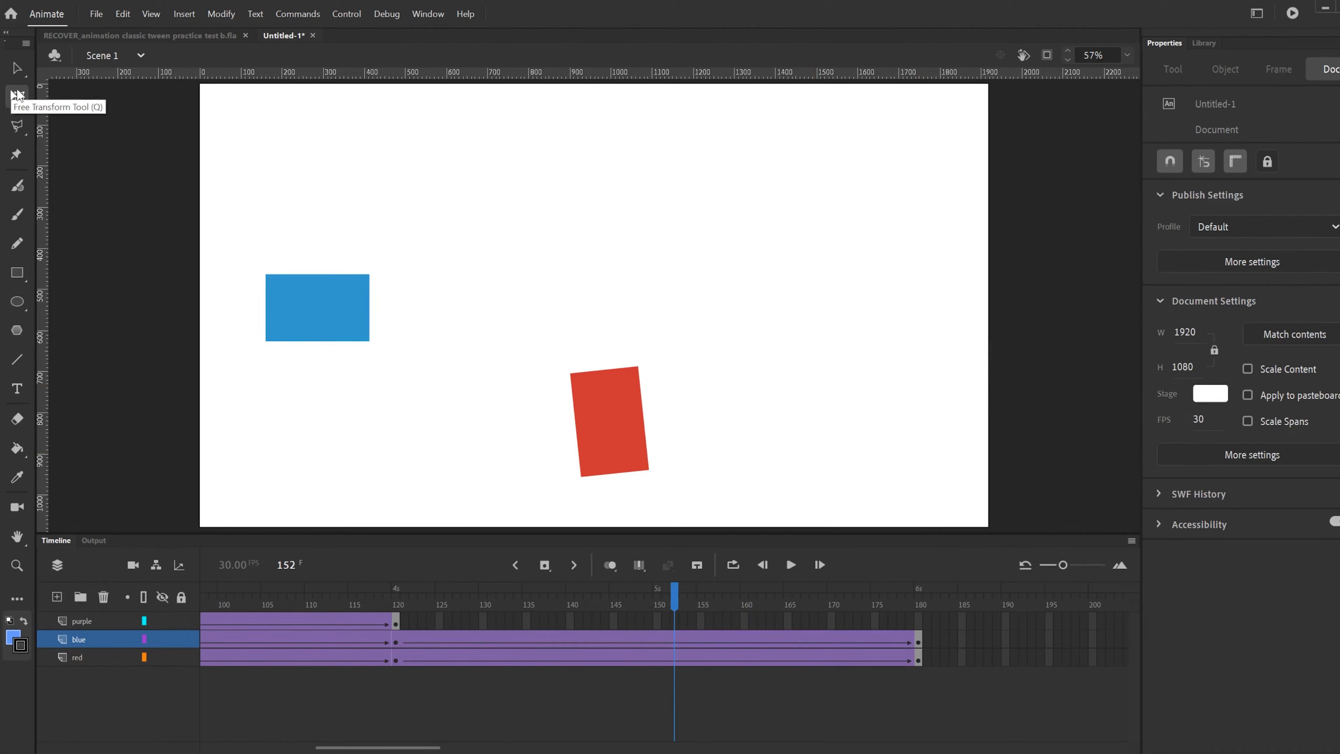
click(918, 647)
drag(338, 323, 885, 308)
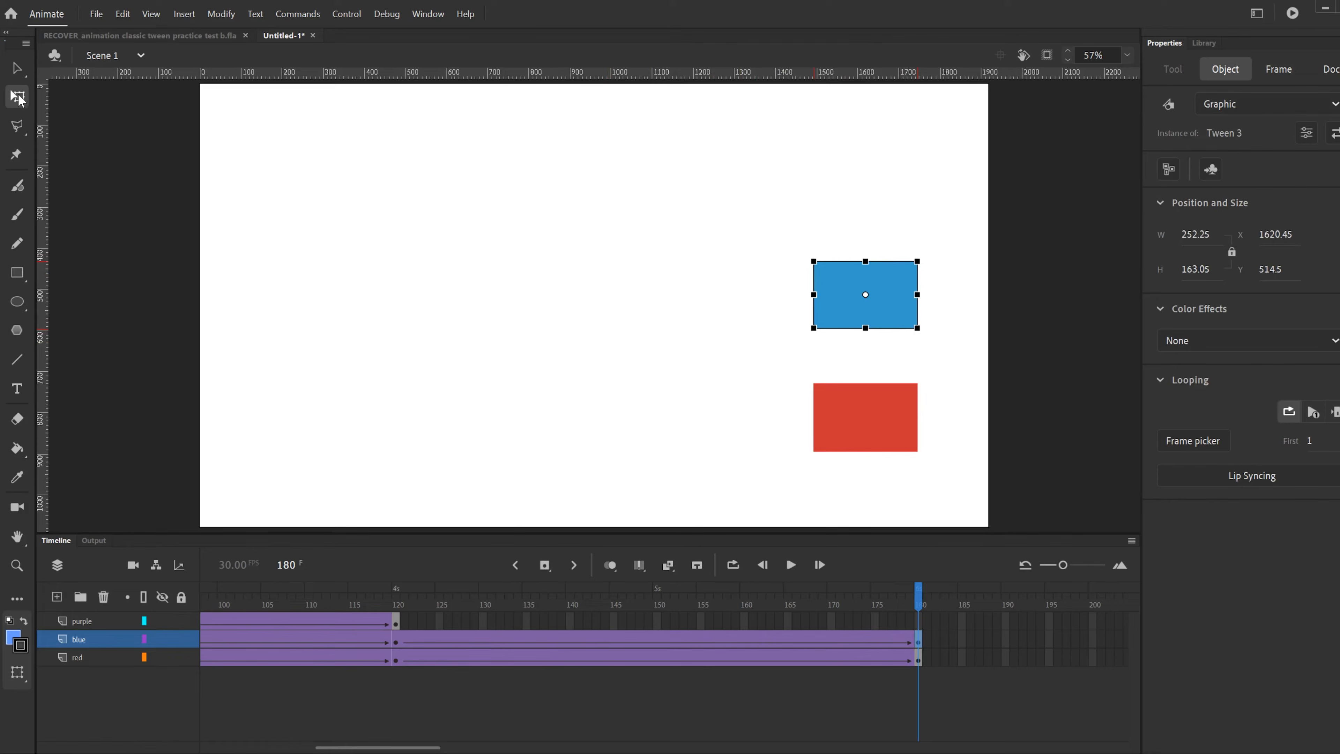
Rotate the blue rectangle at frame 180 a quarter turn clockwise with Free Transform and play the tween from frame 120
click(17, 68)
click(17, 97)
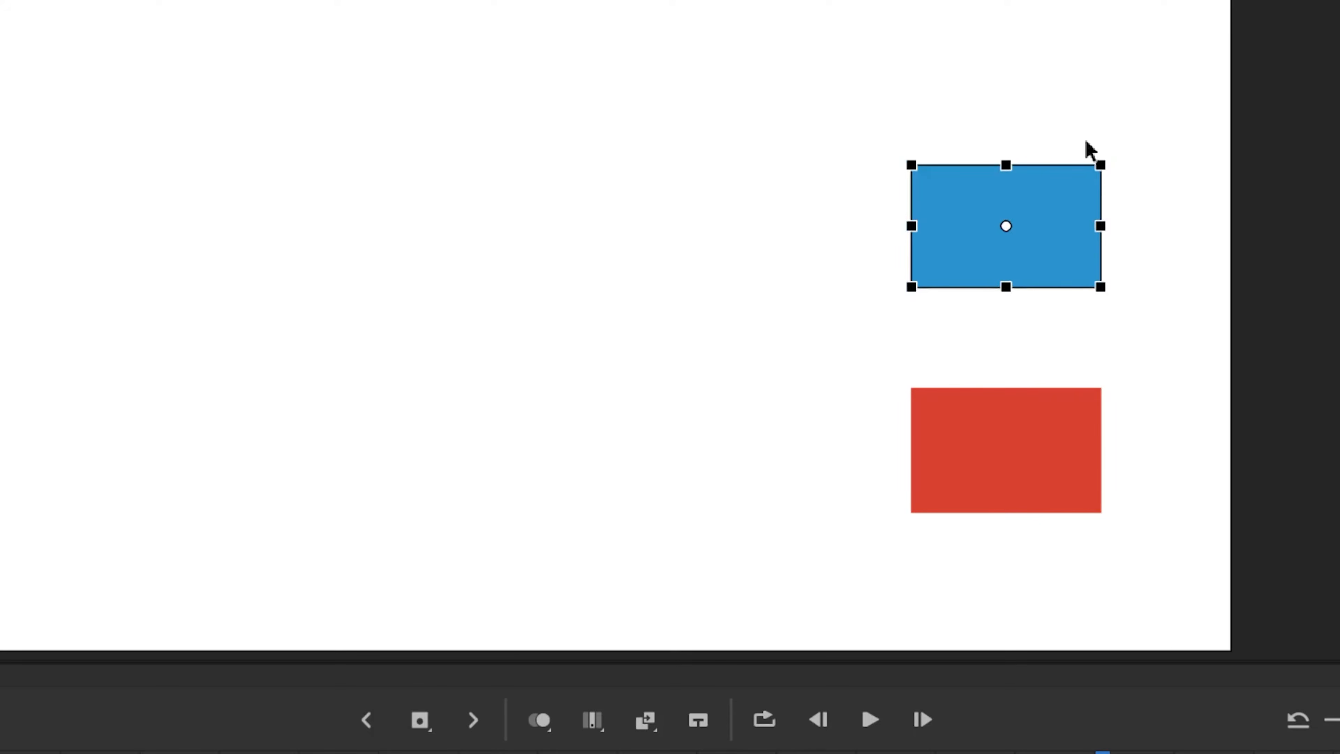
drag(1095, 155, 1068, 350)
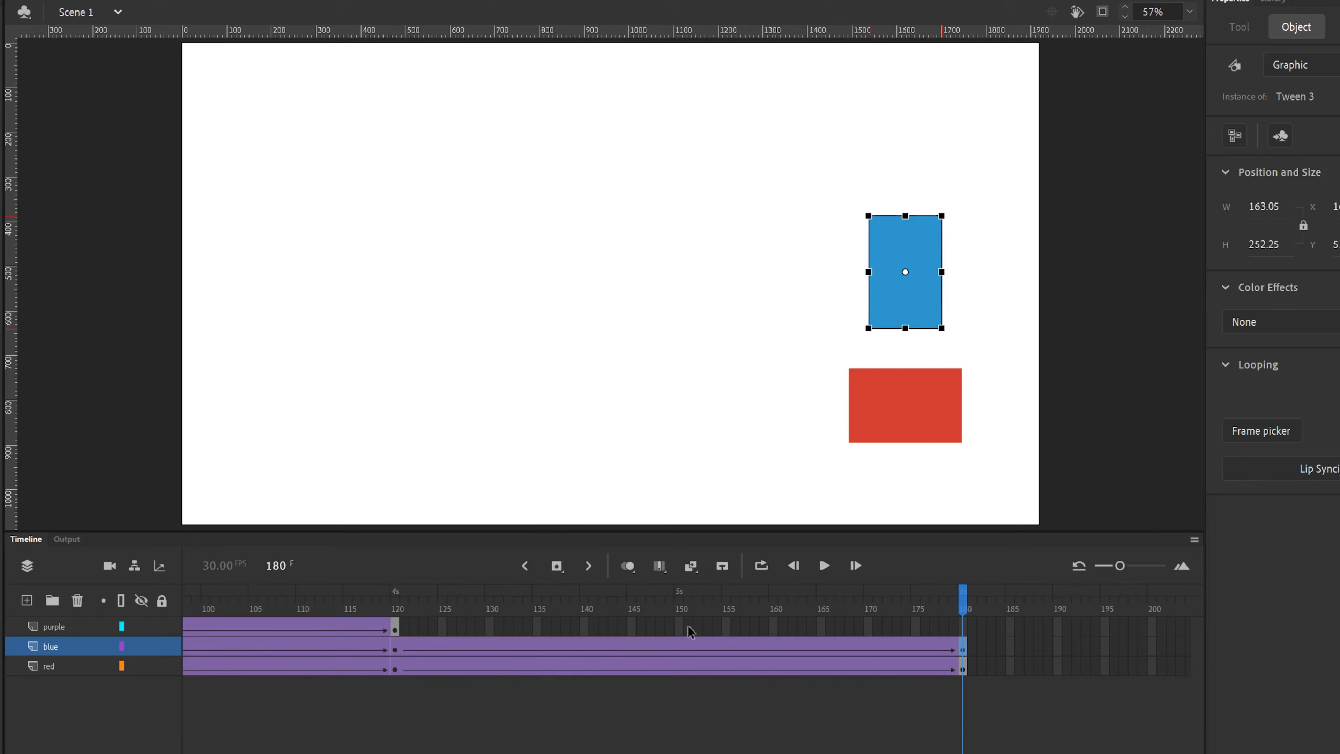
drag(590, 613, 394, 612)
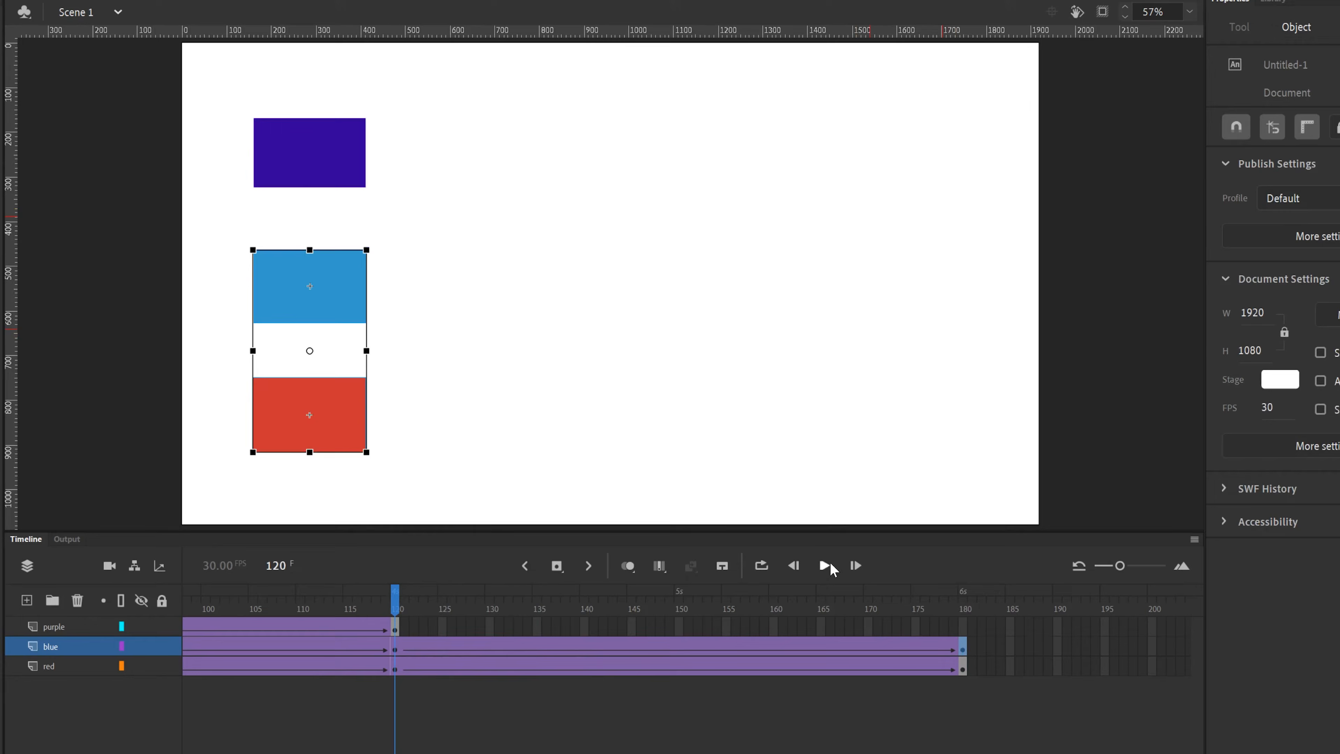
click(824, 565)
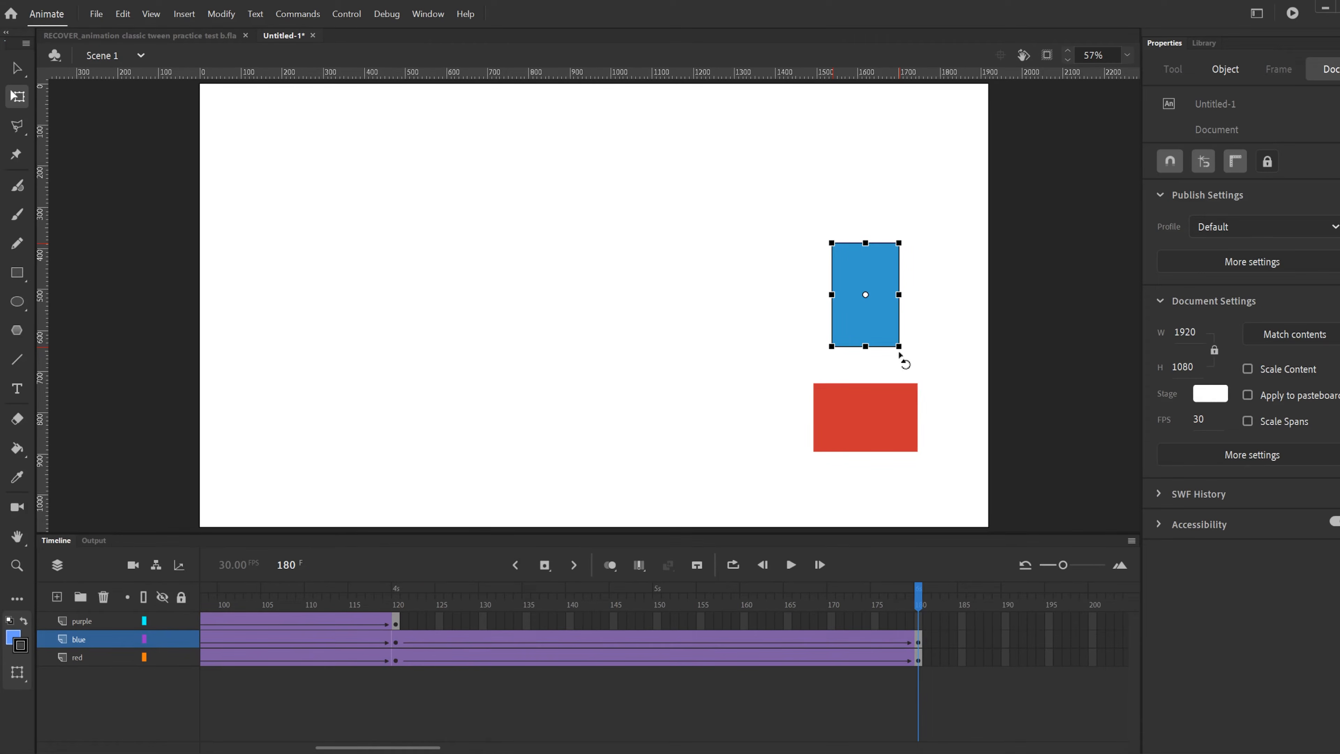
Rotate the blue rectangle at frame 180 counterclockwise in two quarter turns, playing the tween from frame 120 after the first
click(919, 640)
drag(899, 241, 791, 254)
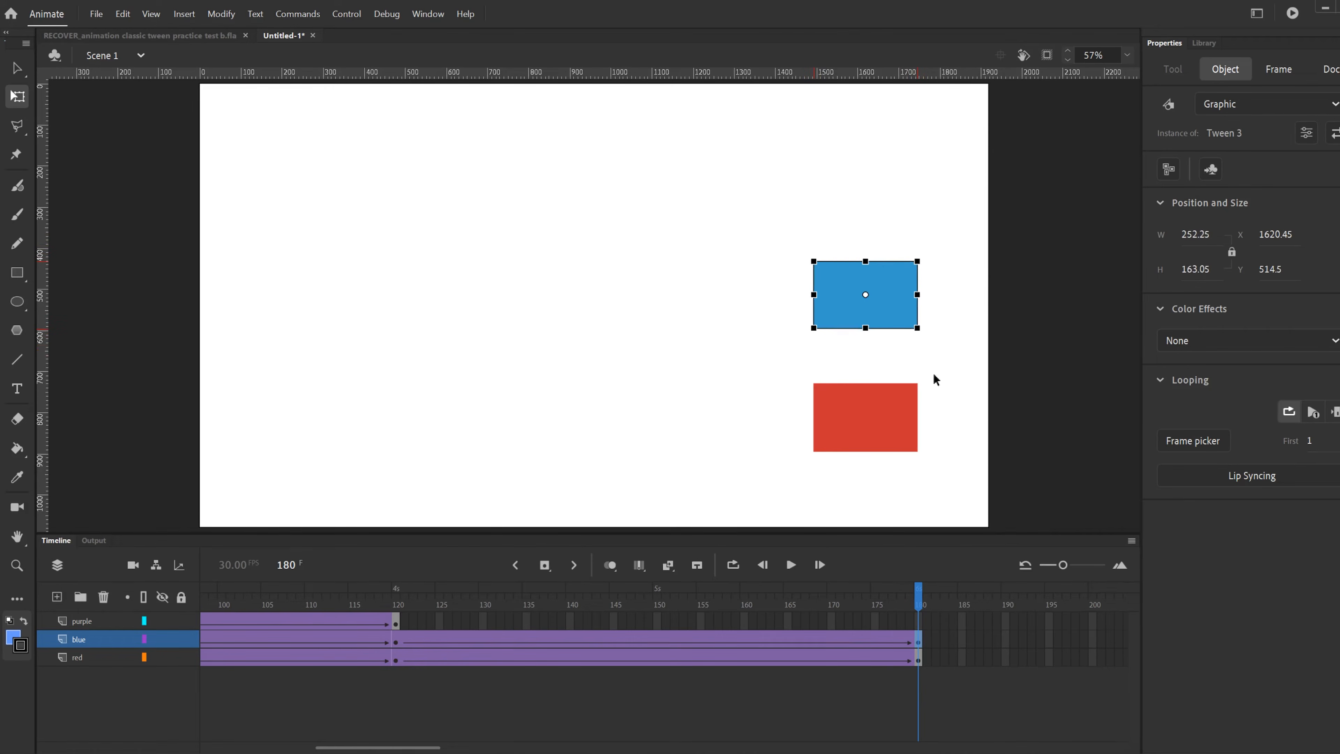
drag(585, 608, 396, 607)
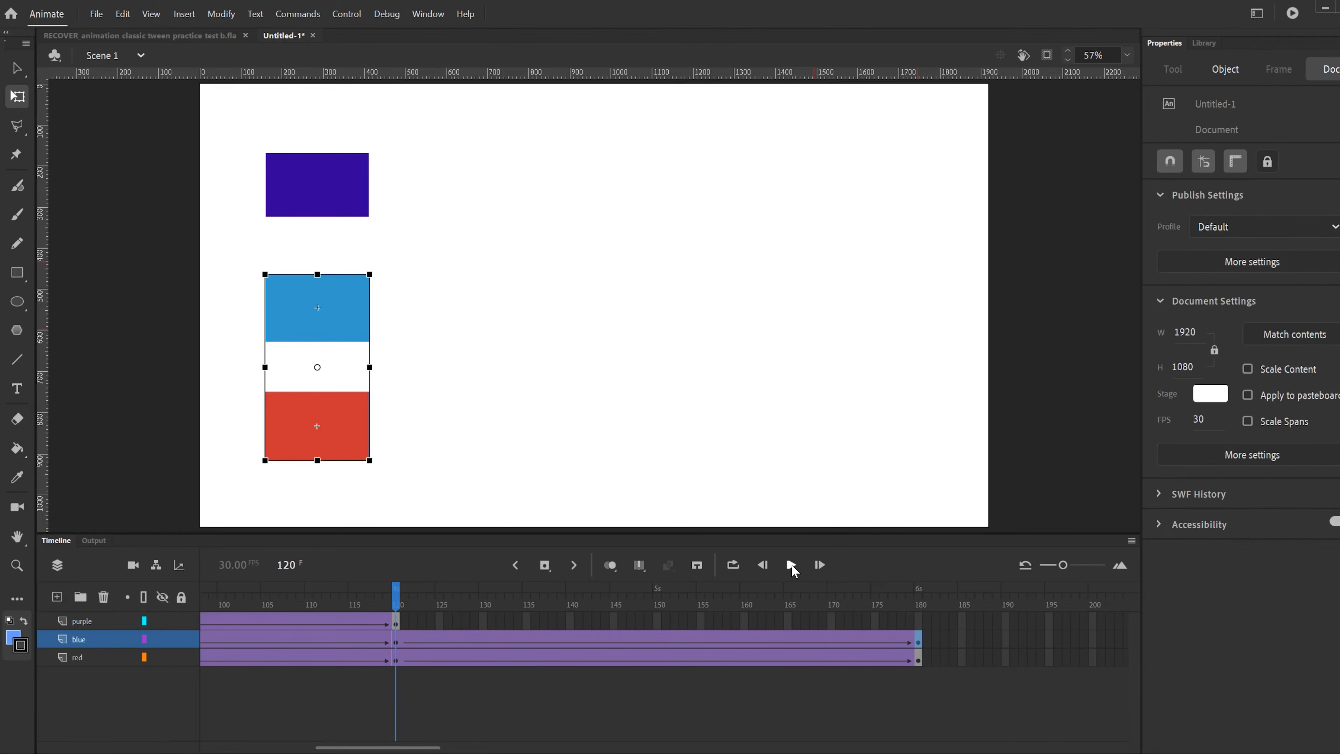
click(791, 564)
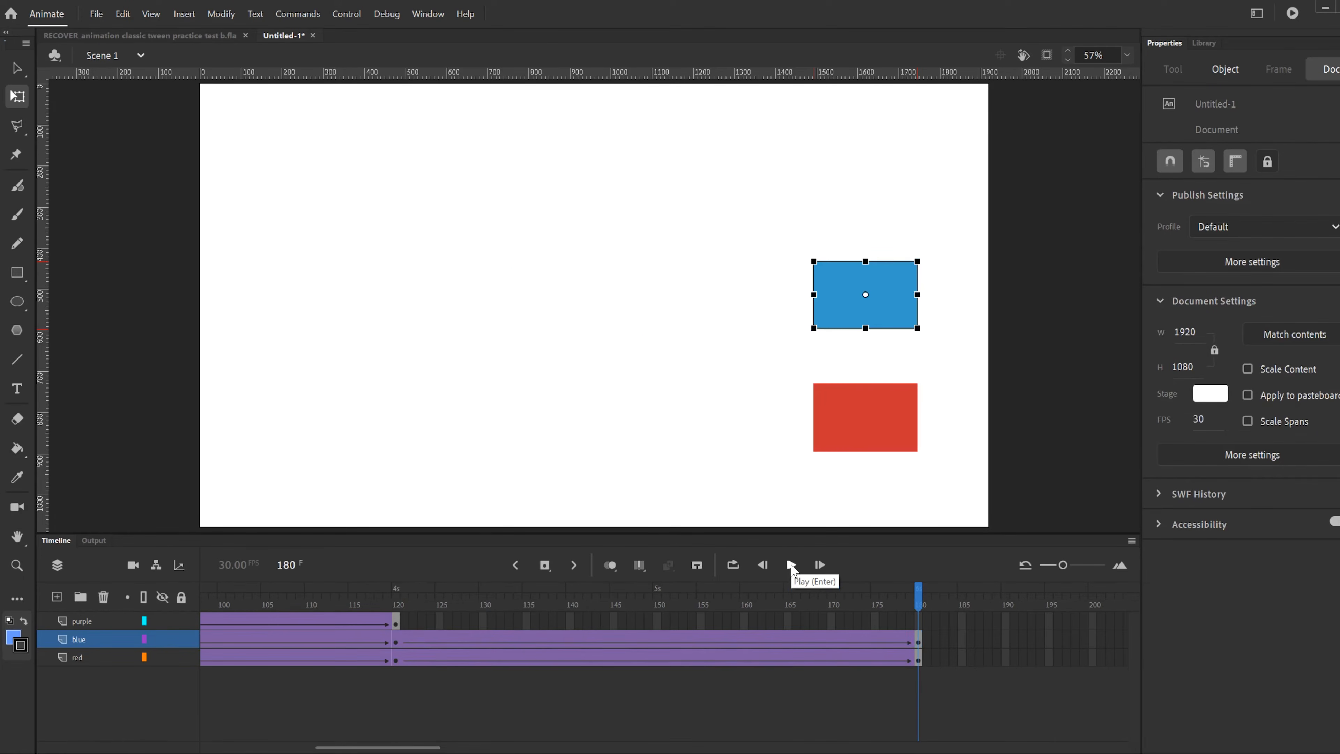
drag(812, 257, 829, 353)
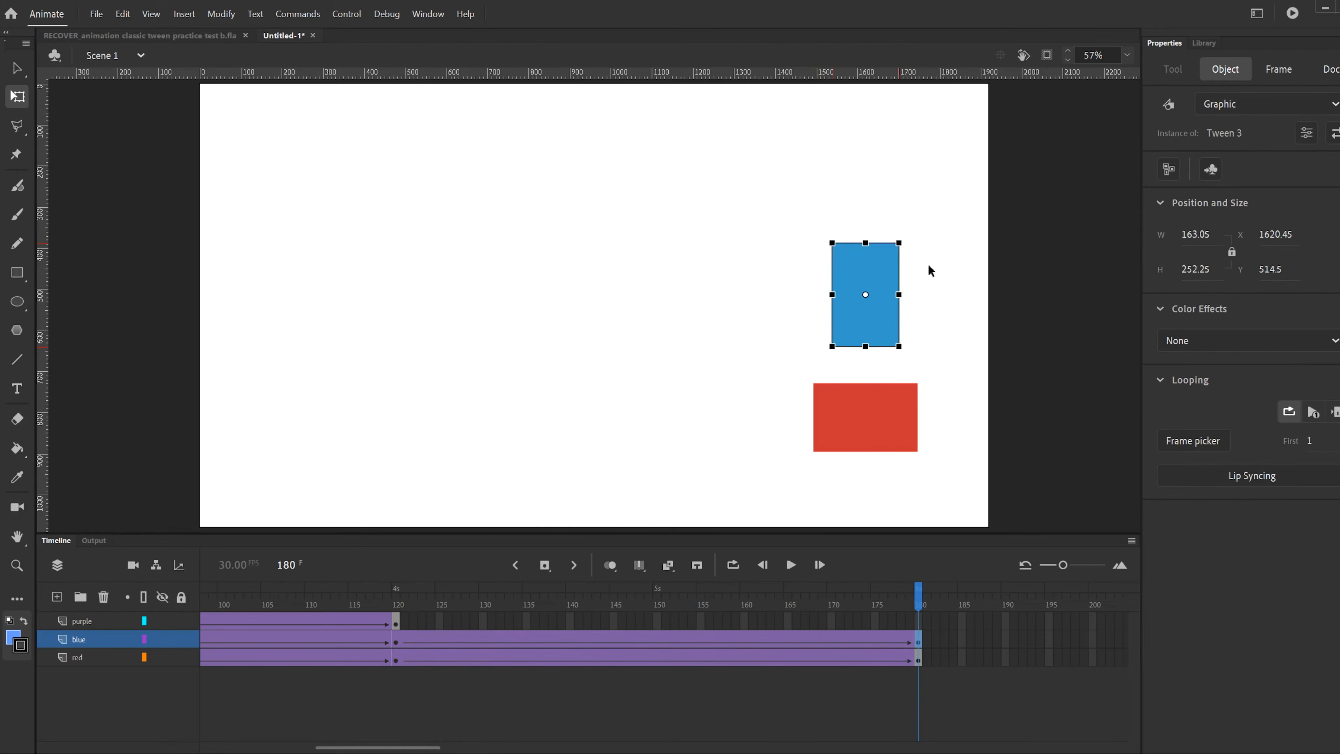
click(758, 643)
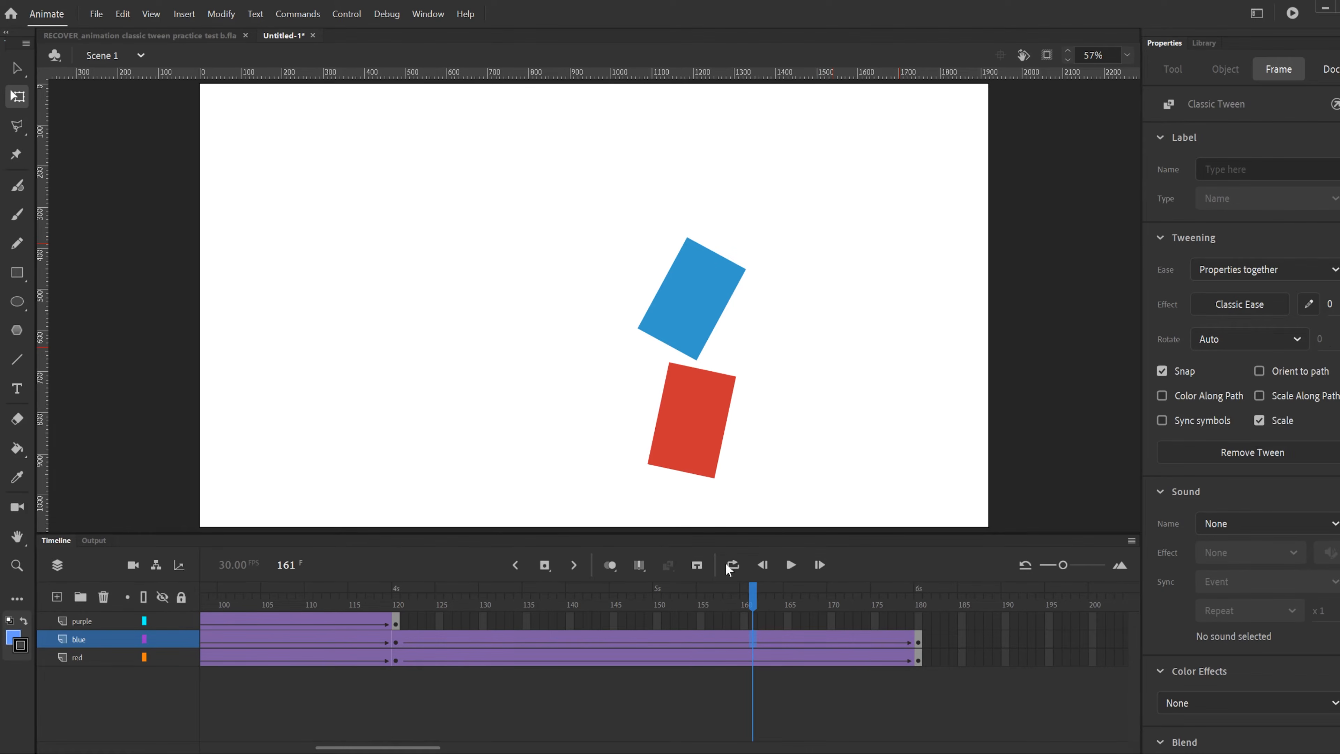
Insert a keyframe at frame 180 of the purple layer and create a classic tween between frames 120 and 180
click(918, 604)
right_click(918, 621)
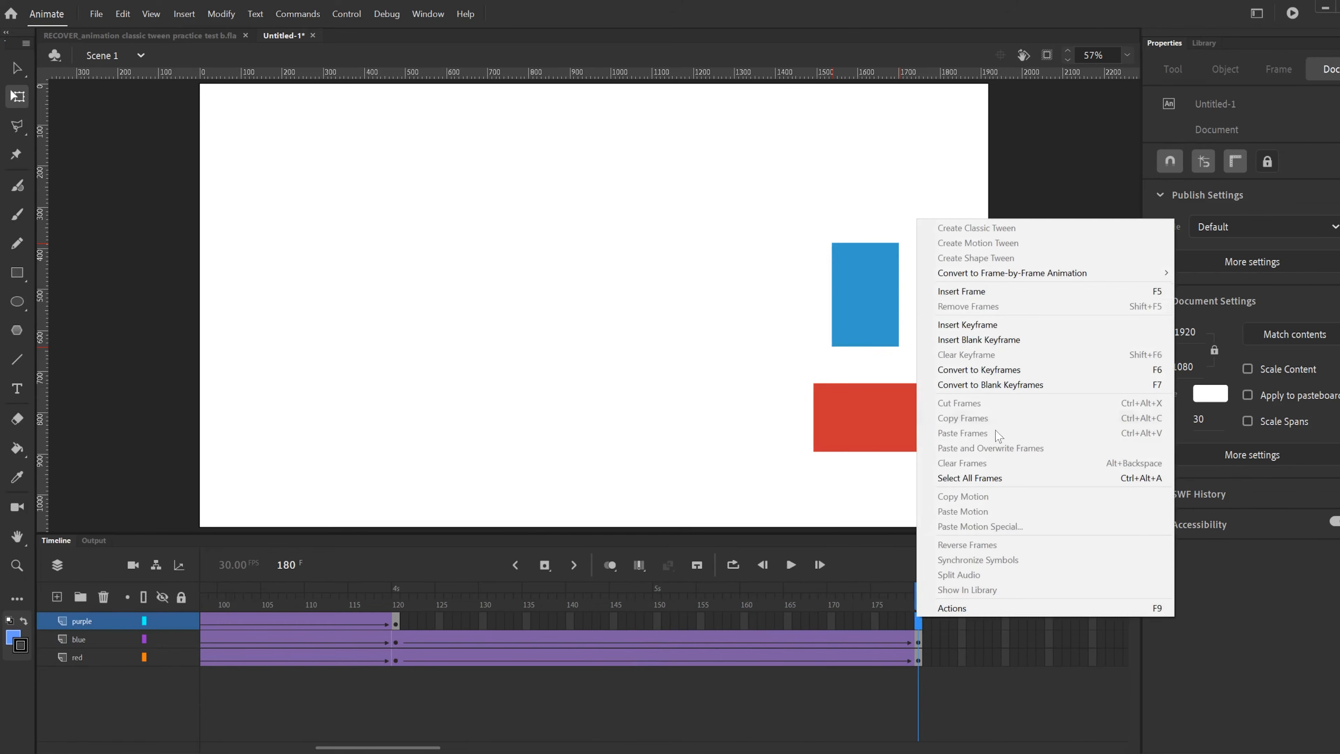
click(981, 324)
right_click(753, 624)
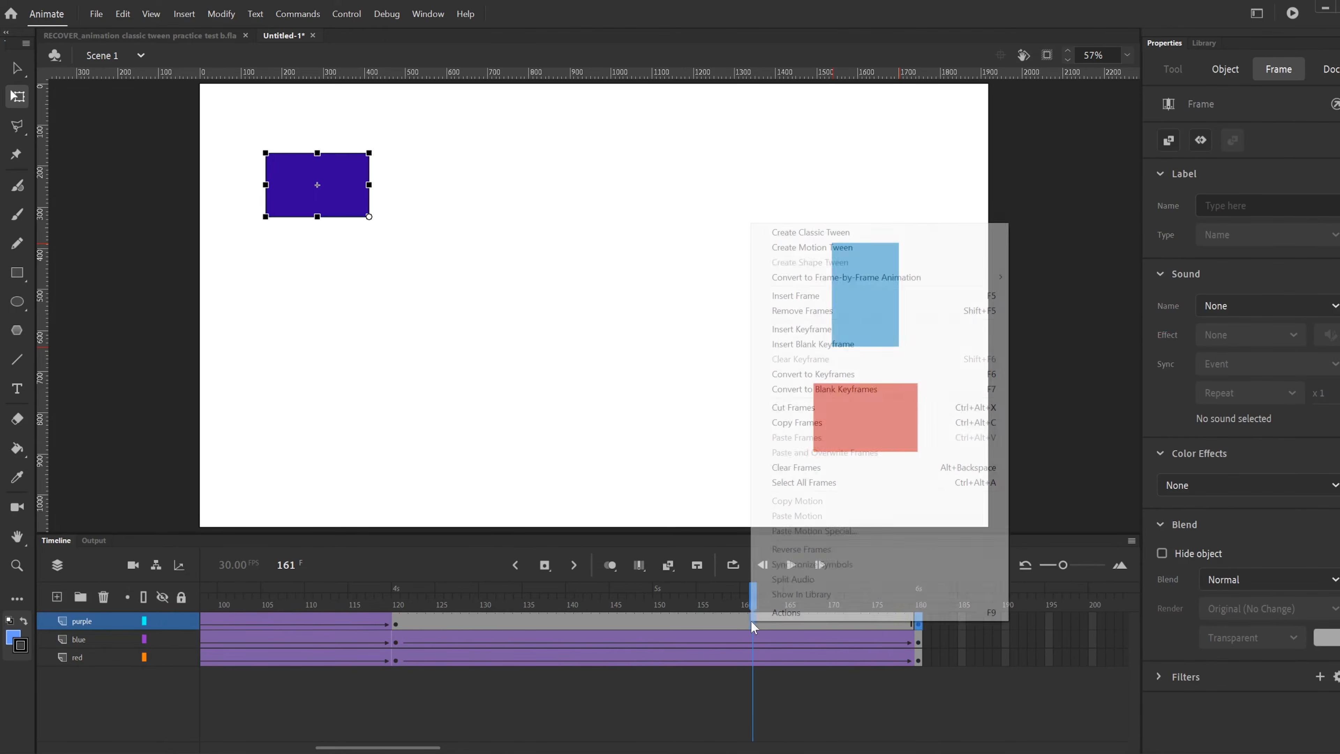
click(832, 232)
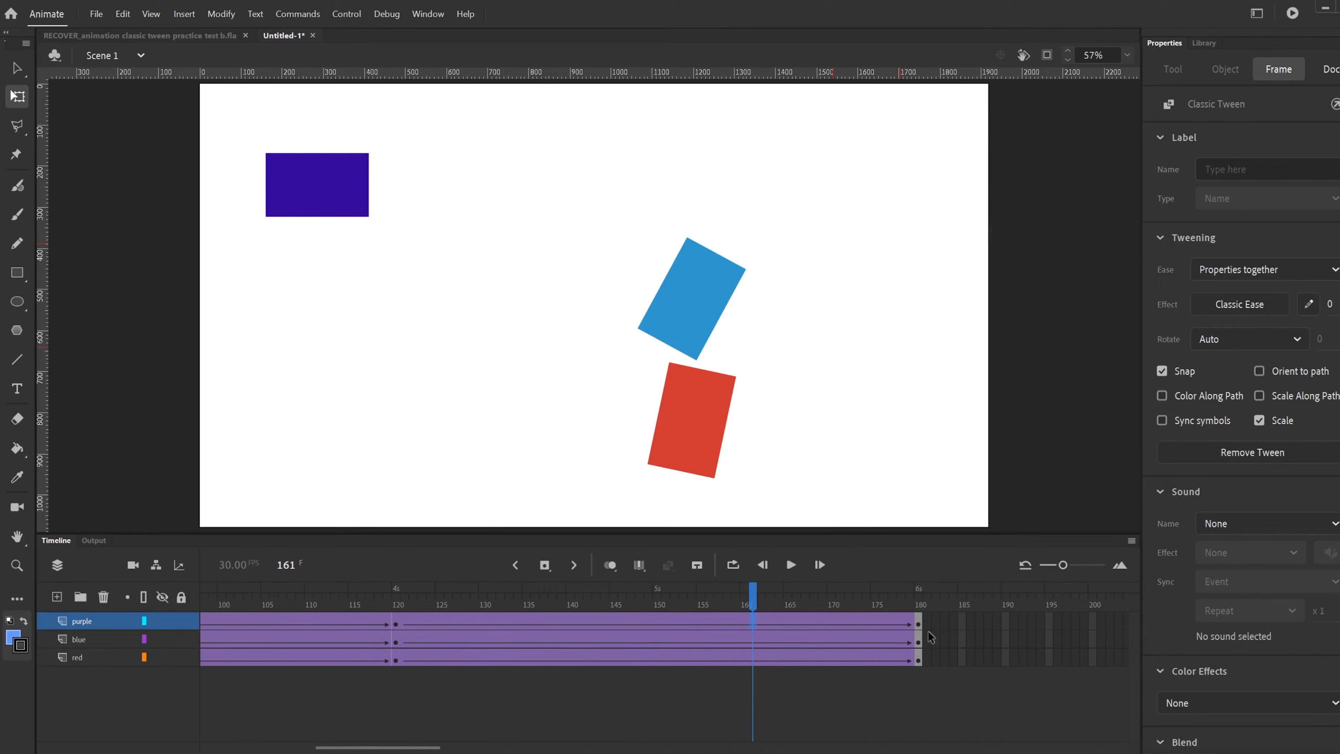
Place the purple rectangle's transformation point on its lower-right corner at frame 120
click(918, 622)
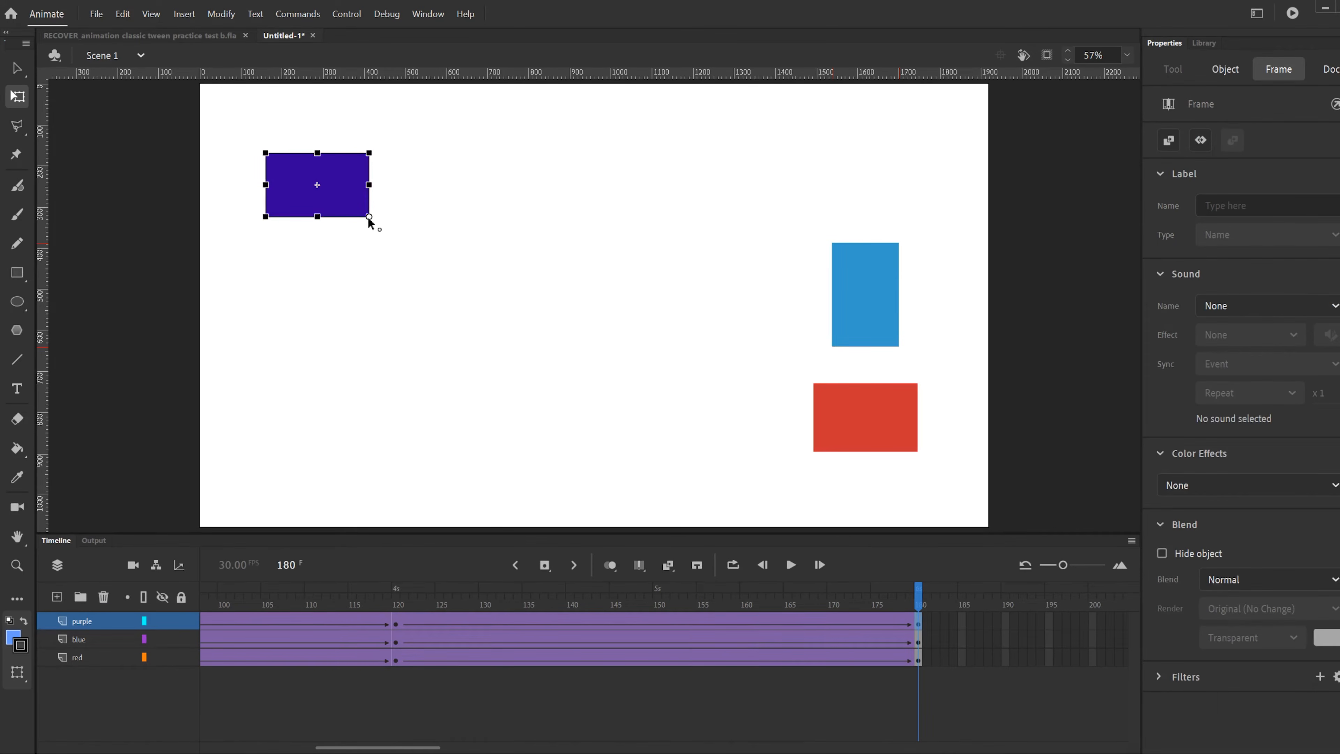
key(alt+comma)
drag(318, 185, 370, 217)
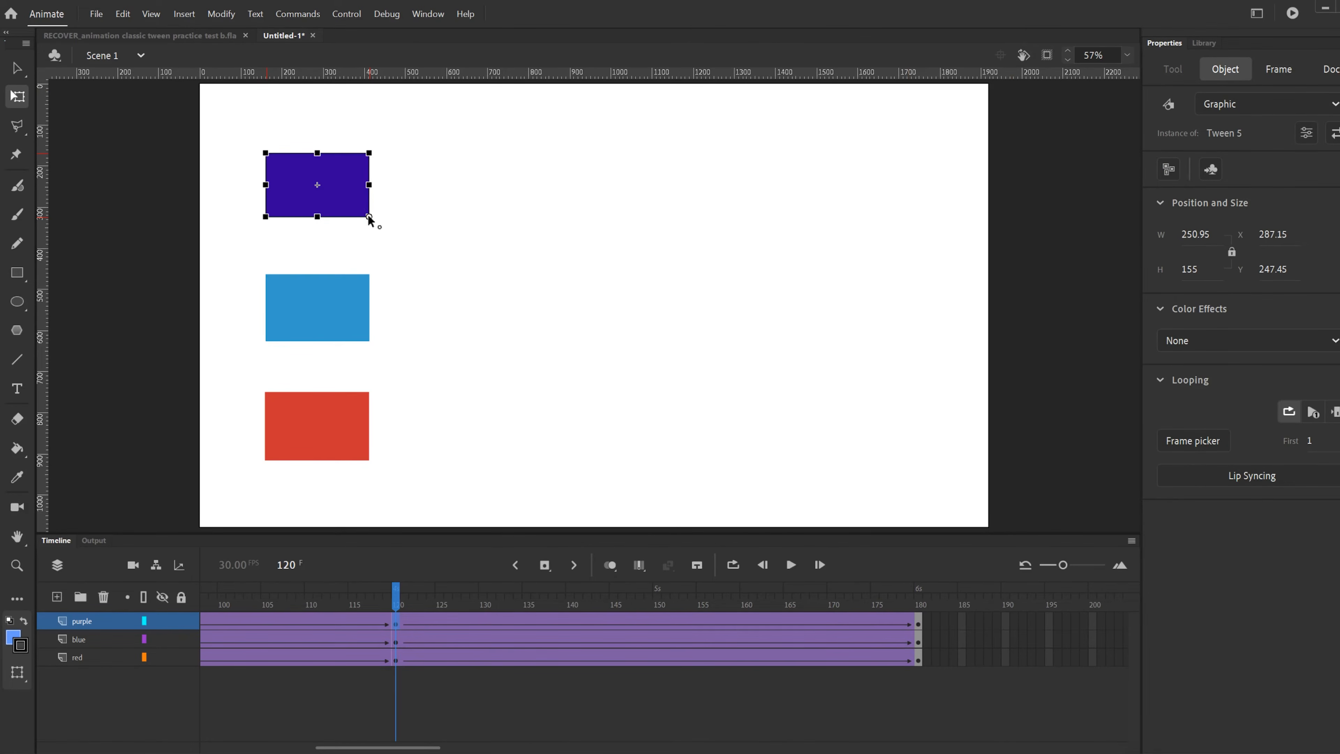
Move the purple rectangle at frame 180 across to about X 1606, Y 247, and rotate it half a turn about its lower-right corner
click(918, 623)
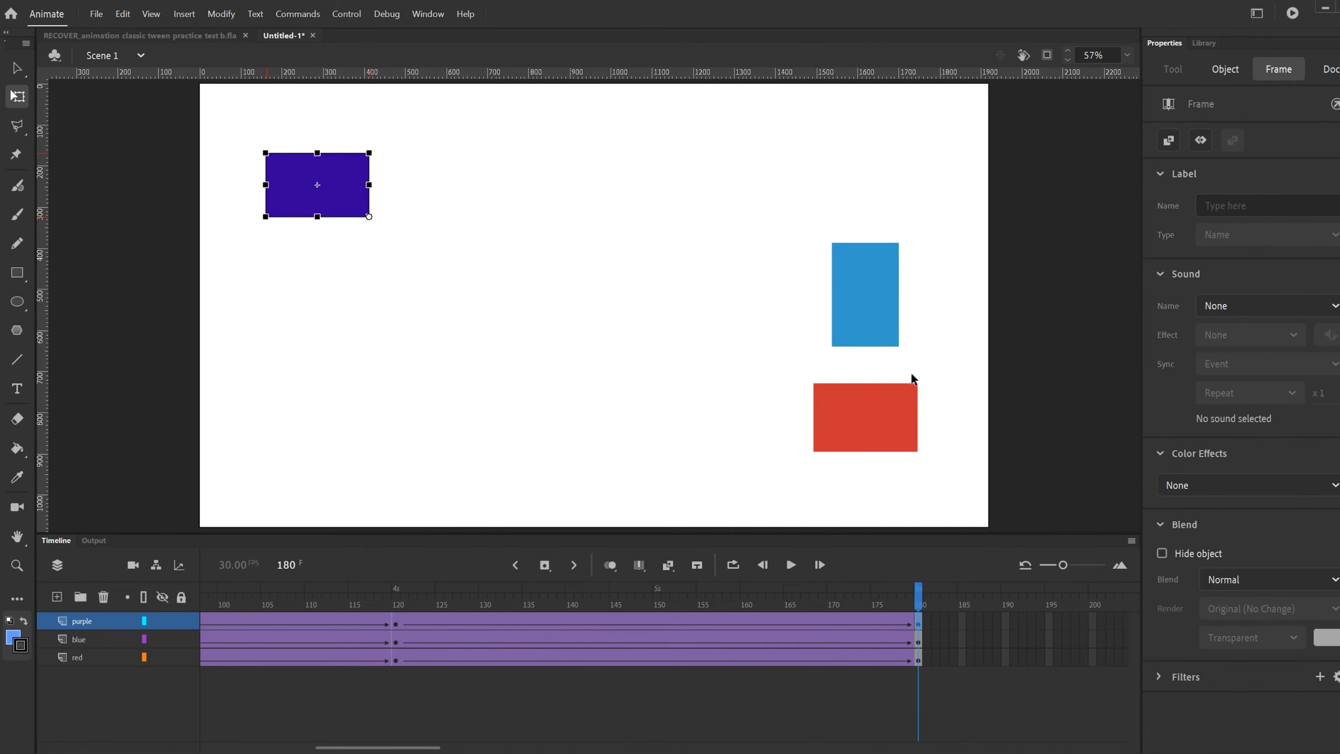
drag(327, 208, 869, 208)
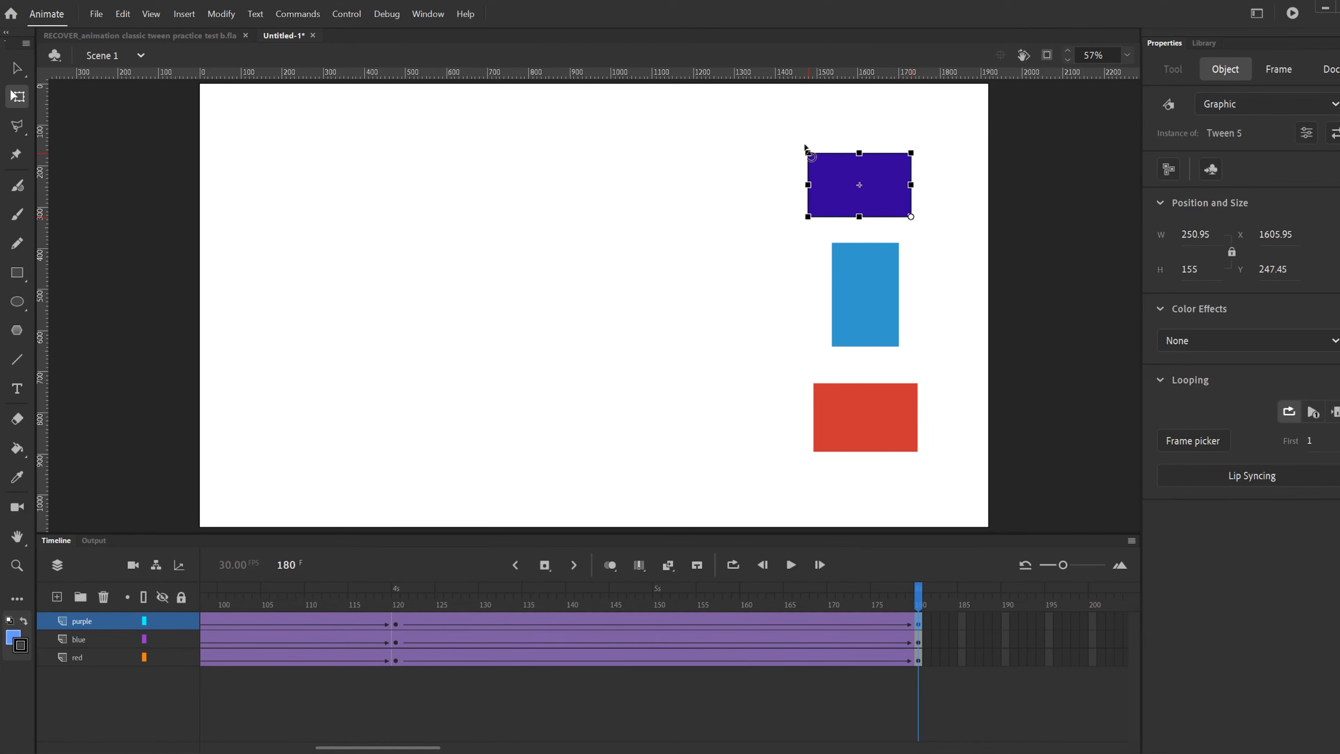
drag(805, 148, 978, 259)
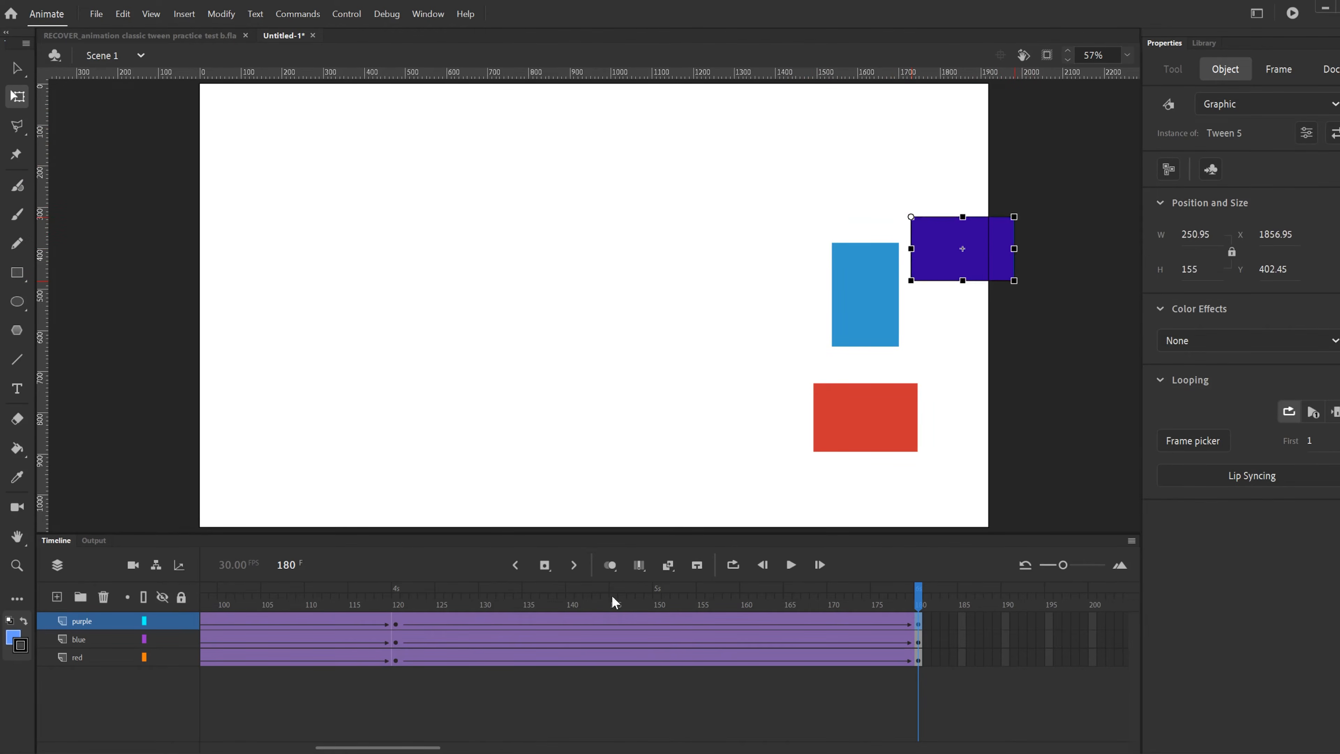
Play the animation twice from frame 120 to examine the purple rectangle turning about its corner
click(396, 605)
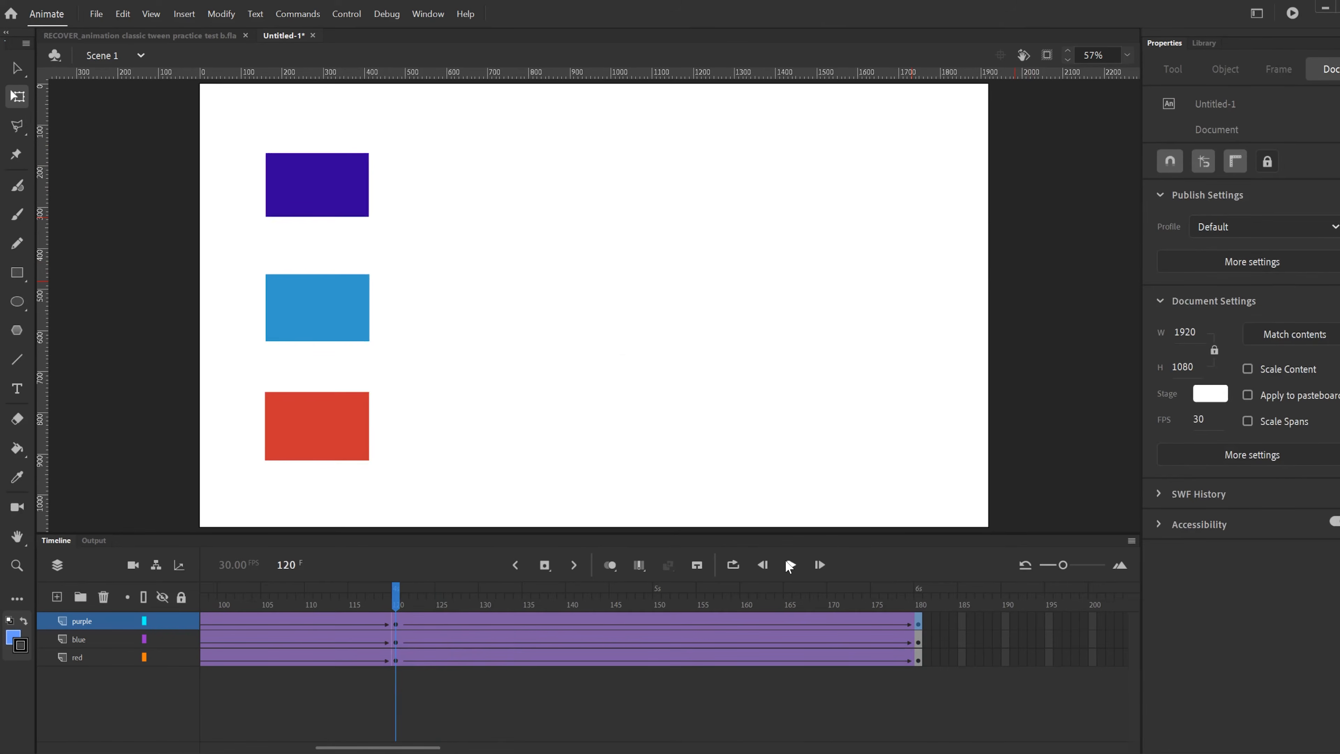
click(790, 564)
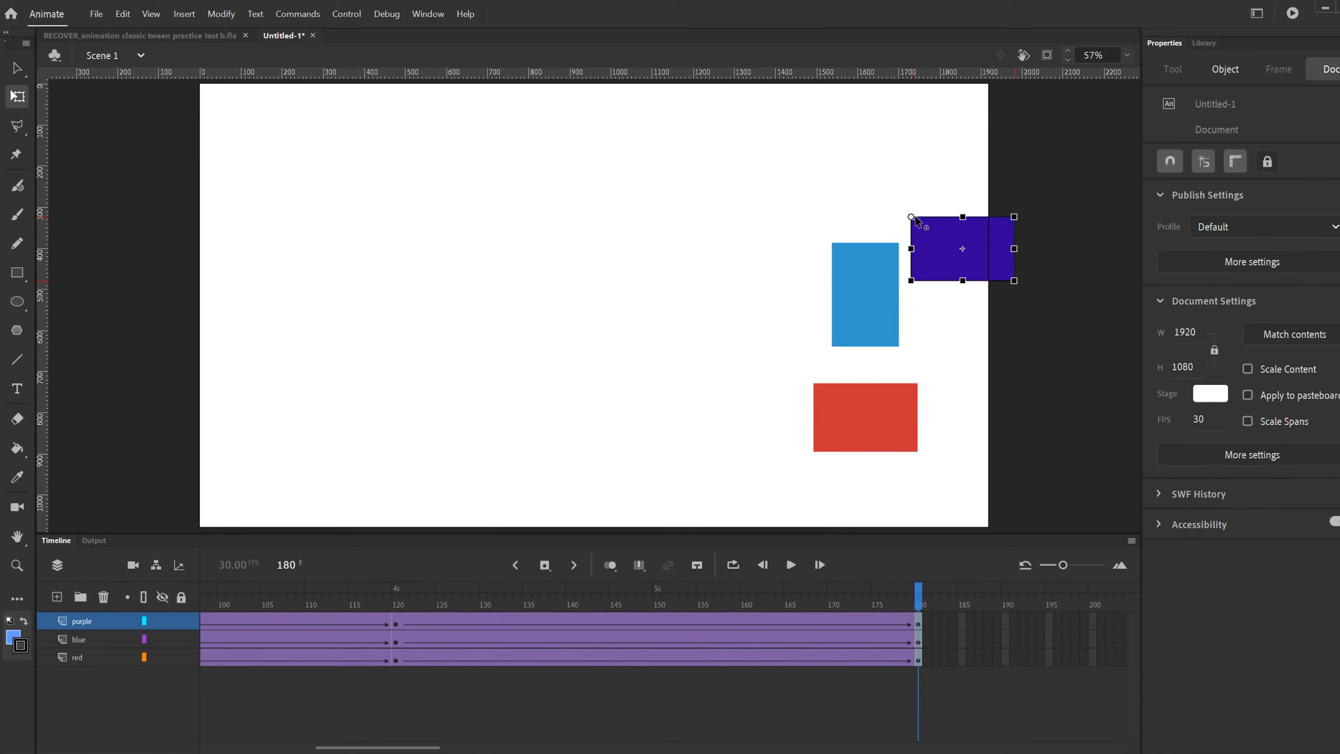
drag(457, 604, 399, 602)
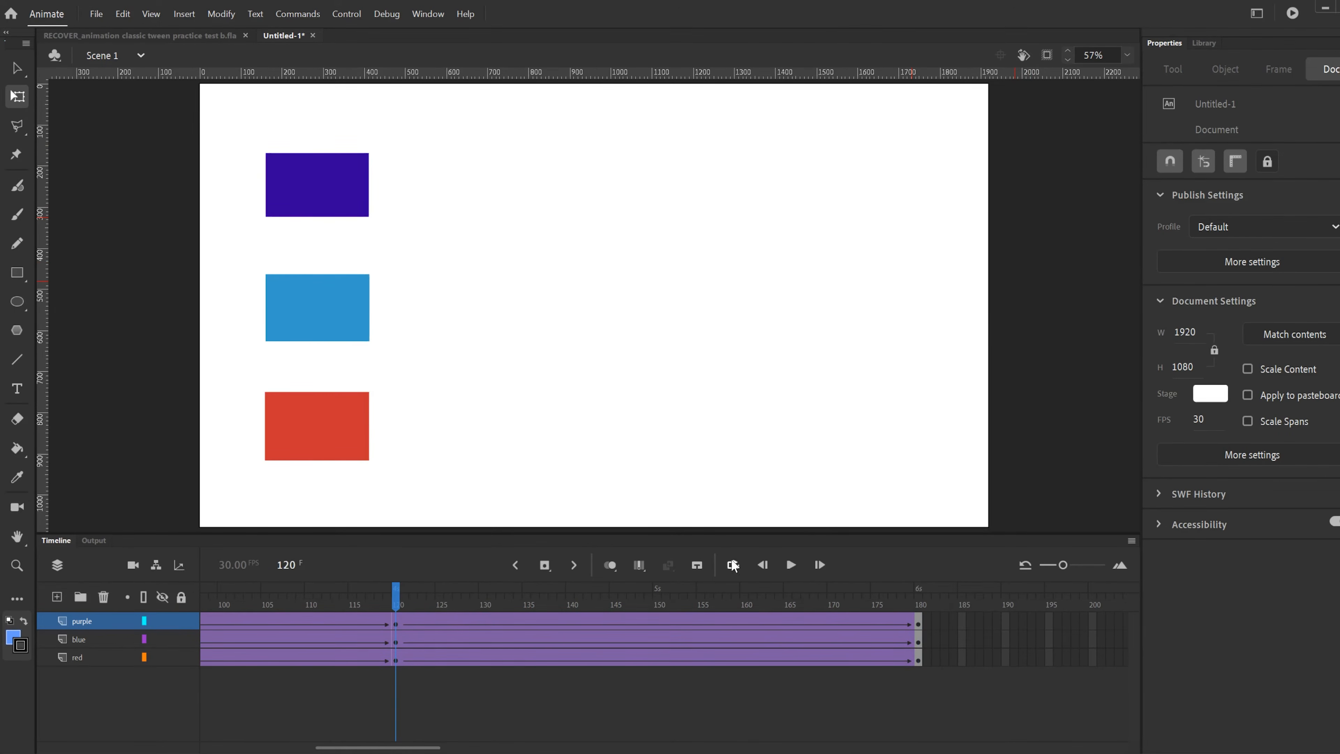
click(788, 564)
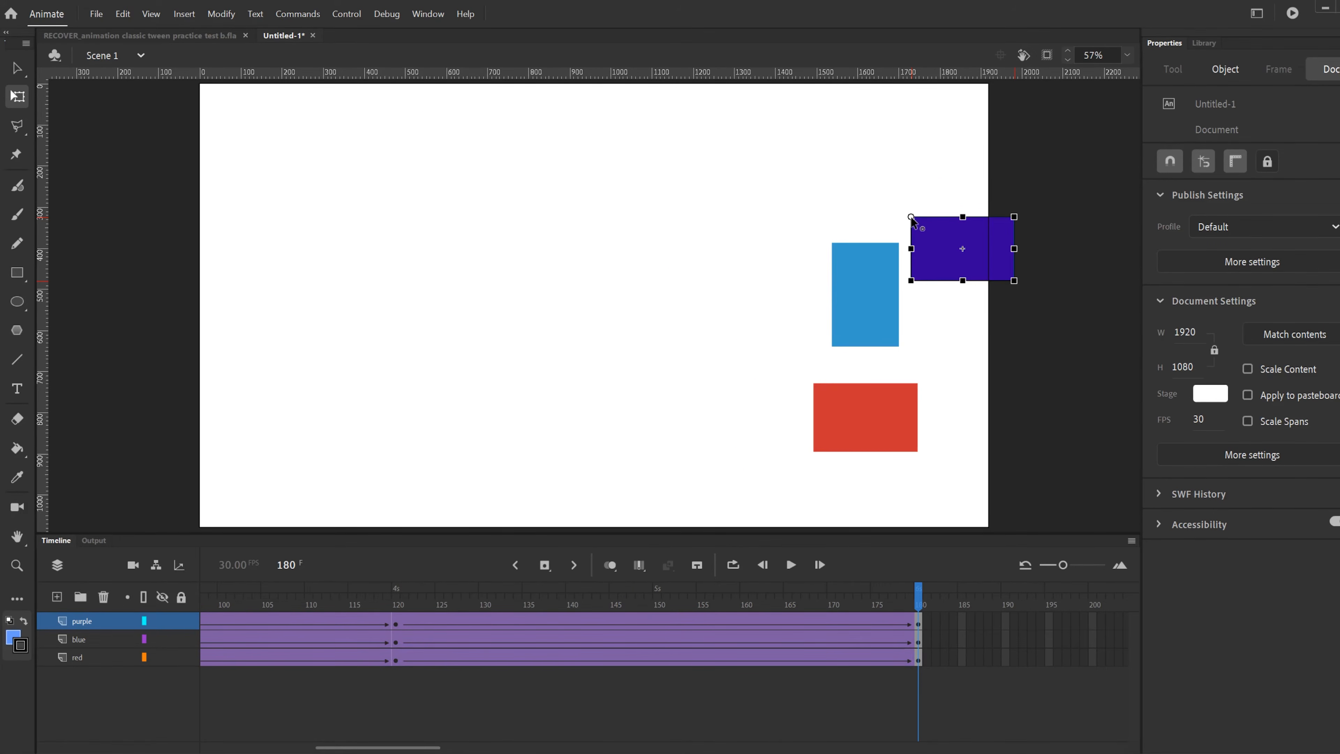
Move the purple rectangle's transformation point at frame 180 to the diagonally opposite corner and replay the tween from frame 120
drag(917, 220, 950, 247)
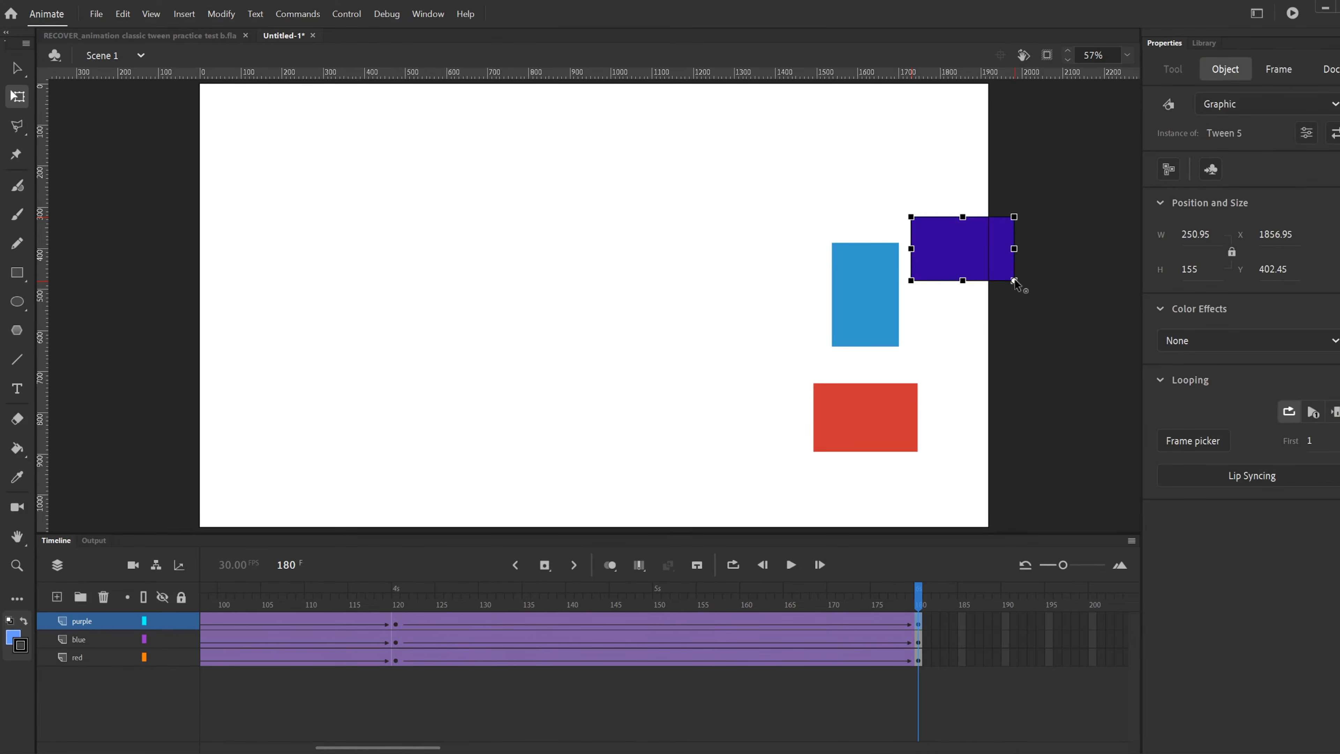
drag(524, 603, 396, 603)
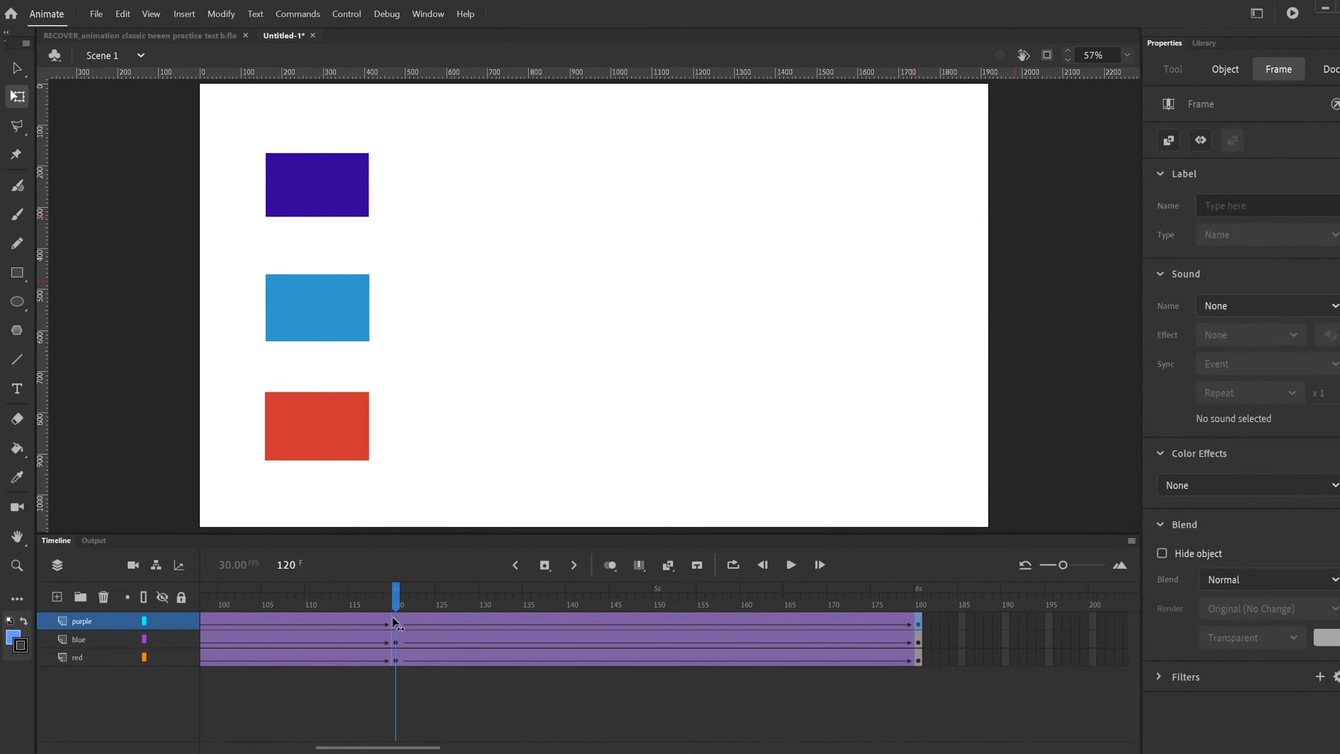
click(790, 564)
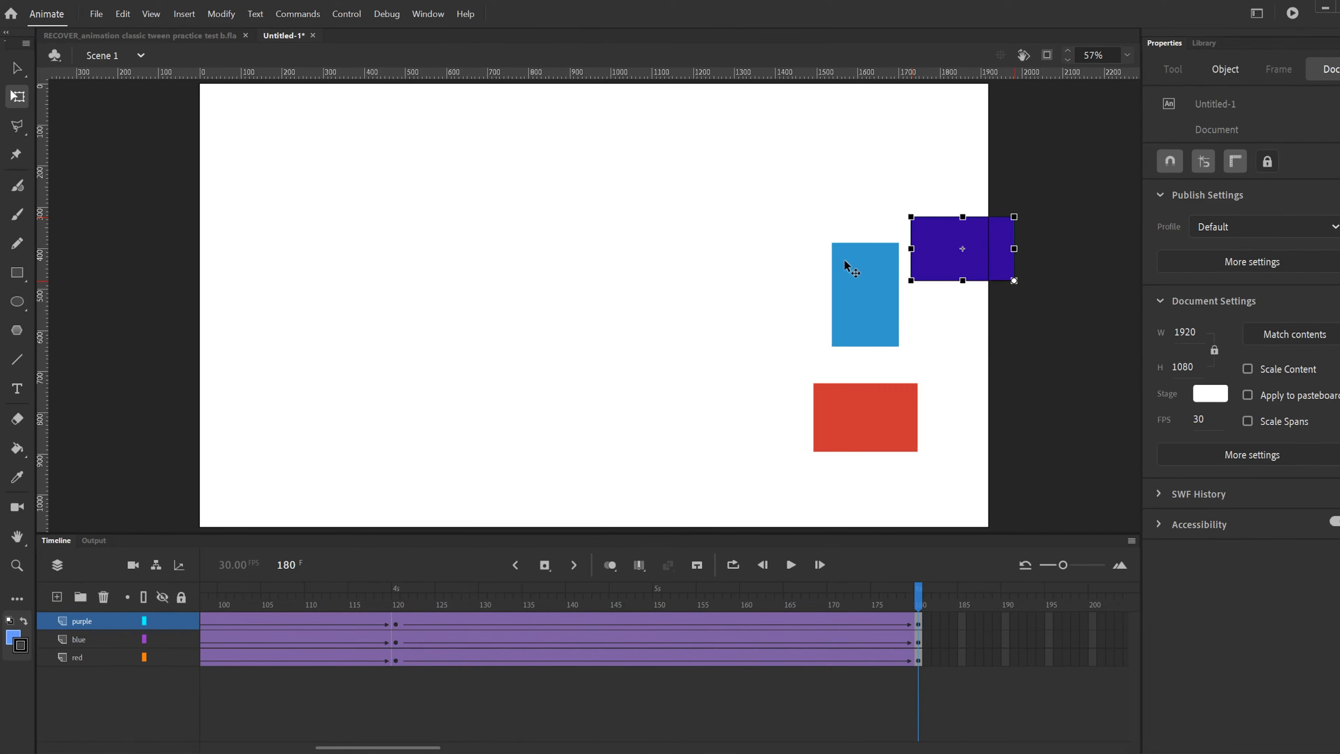
drag(636, 605, 396, 606)
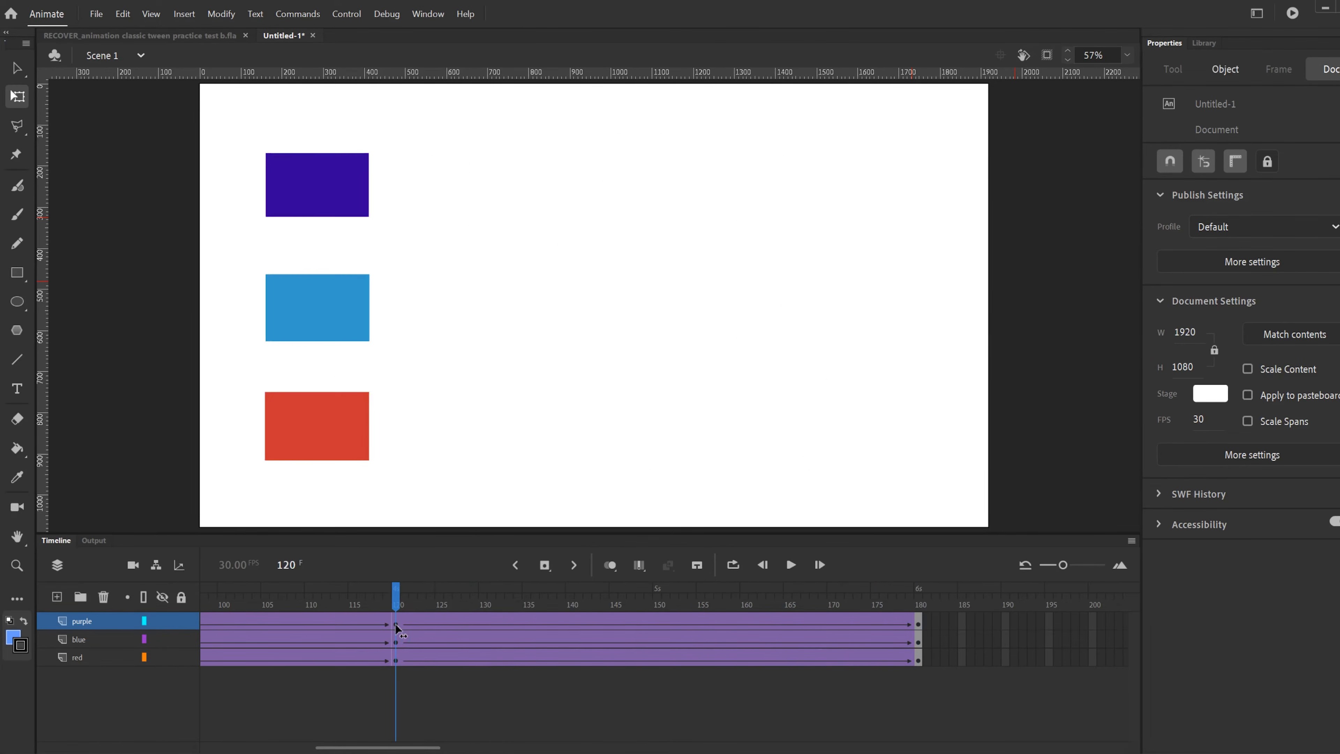
click(791, 566)
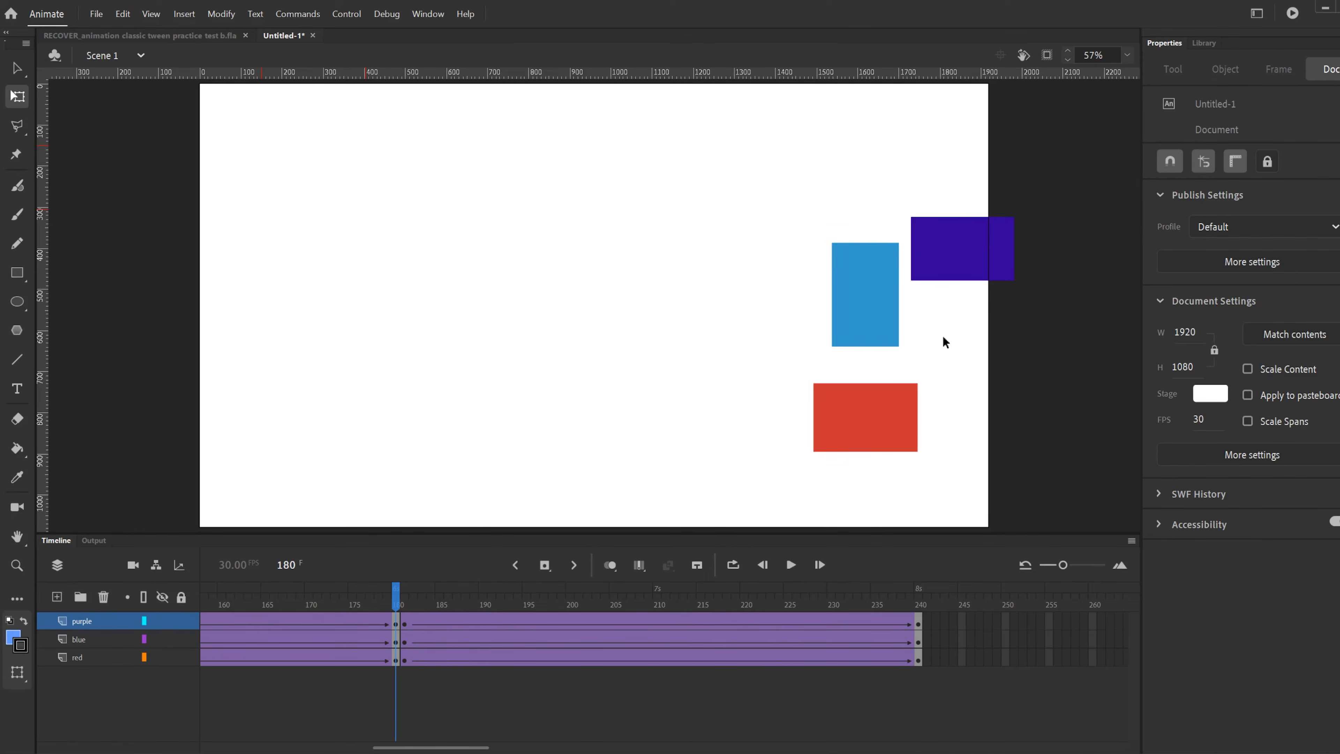
Select the purple rectangle at frame 240, try rotating it a quarter turn, and undo the rotation
click(406, 604)
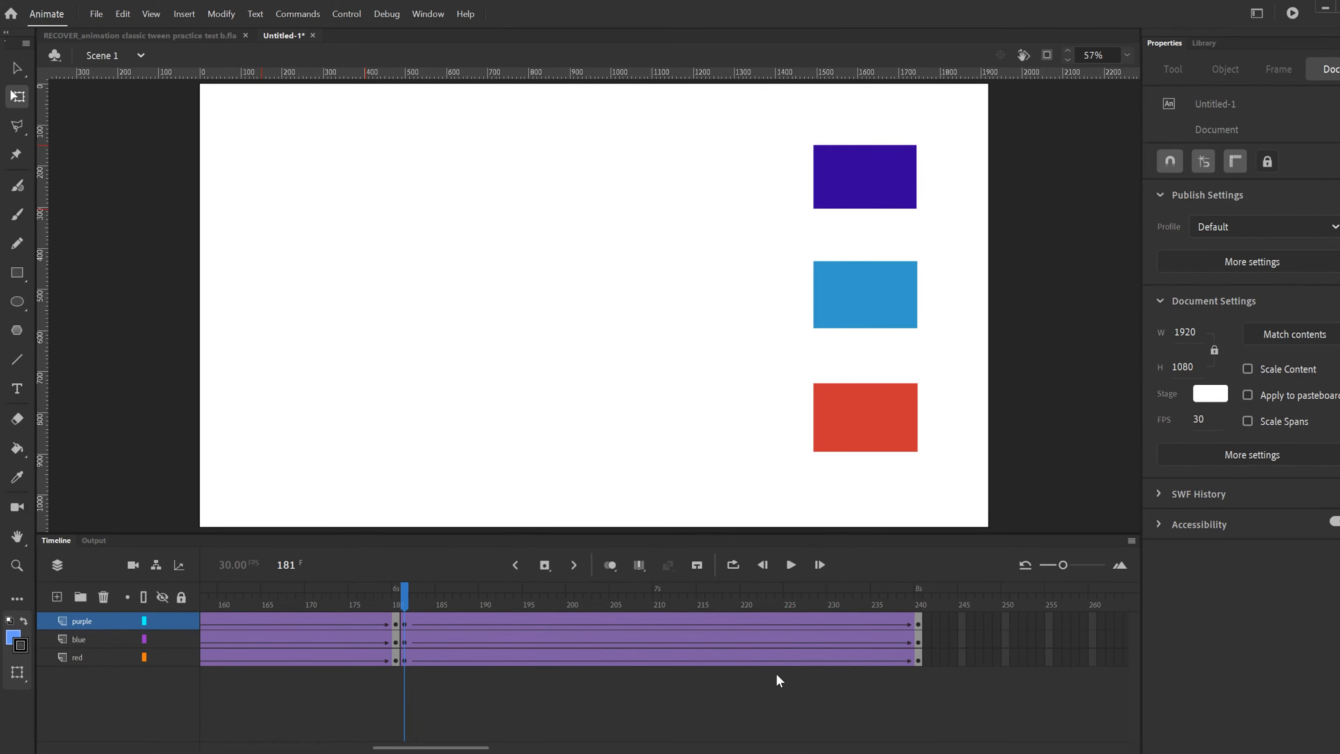
click(919, 627)
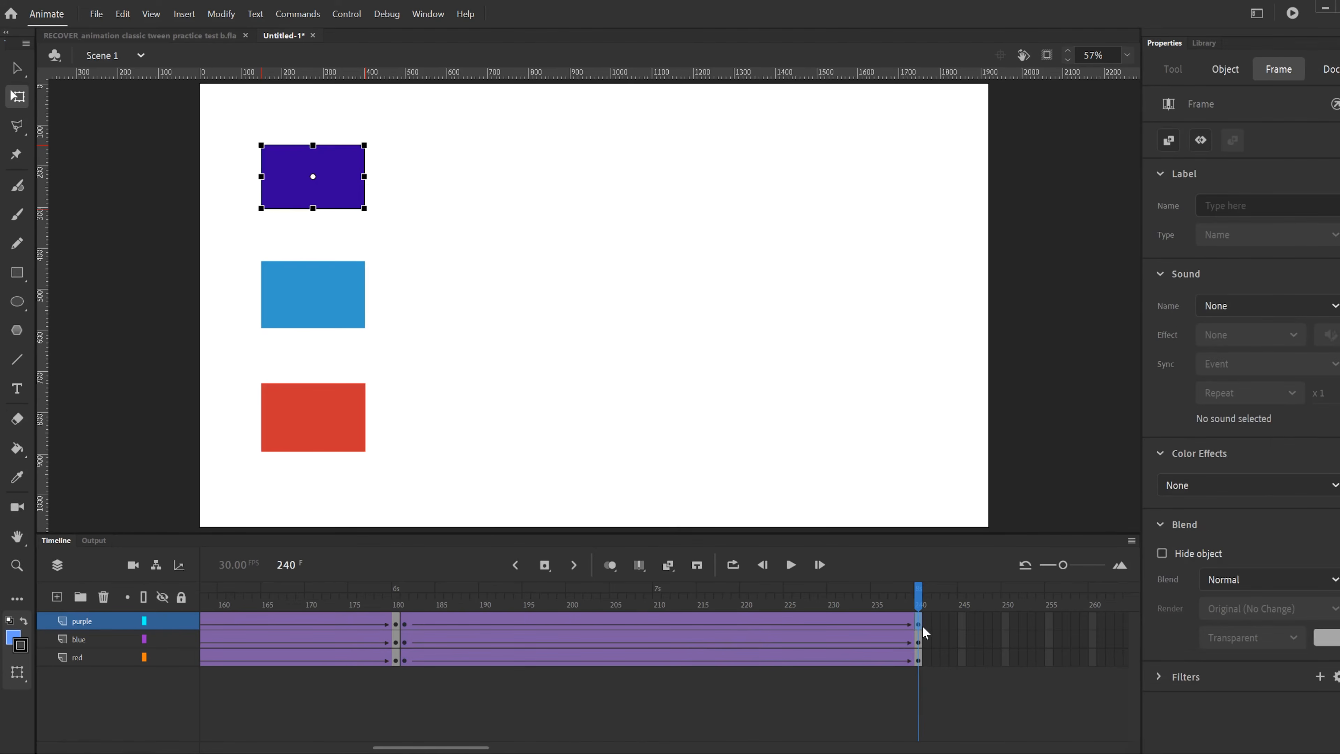
drag(877, 607, 917, 613)
click(920, 623)
click(919, 624)
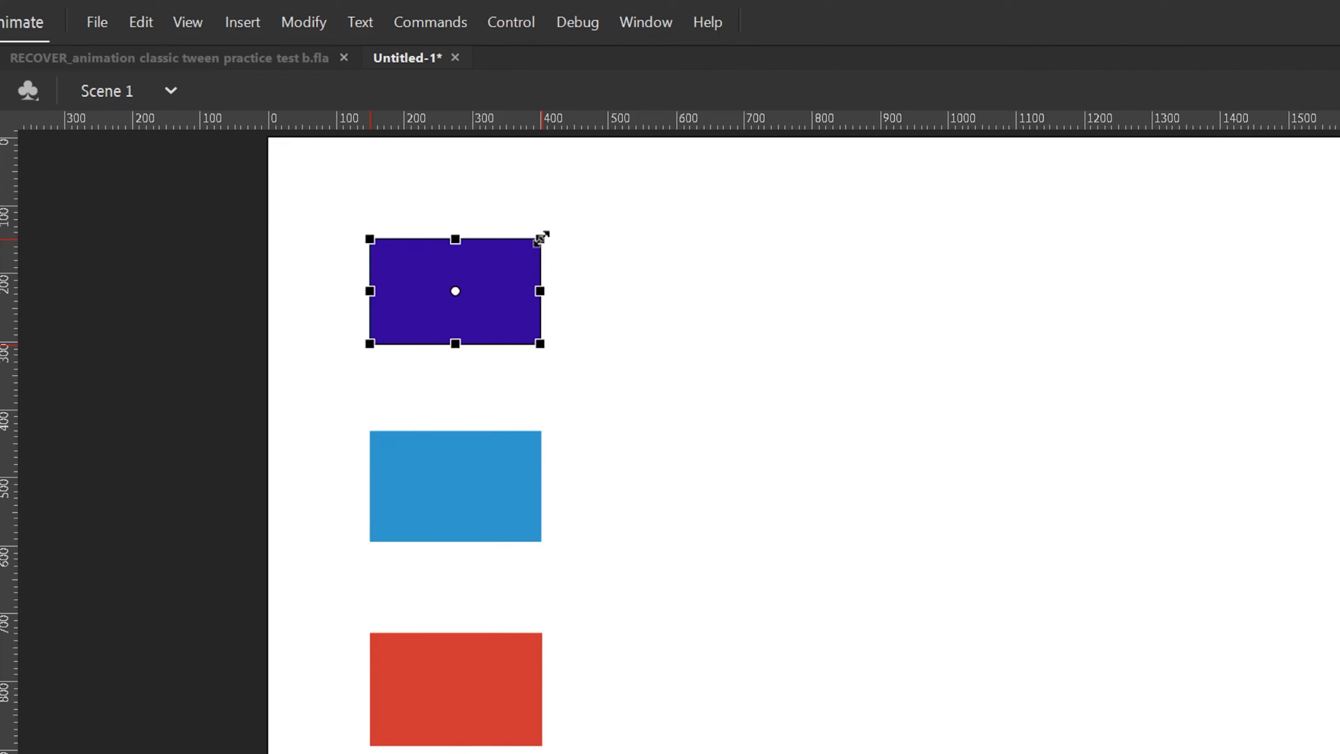
drag(541, 238, 502, 201)
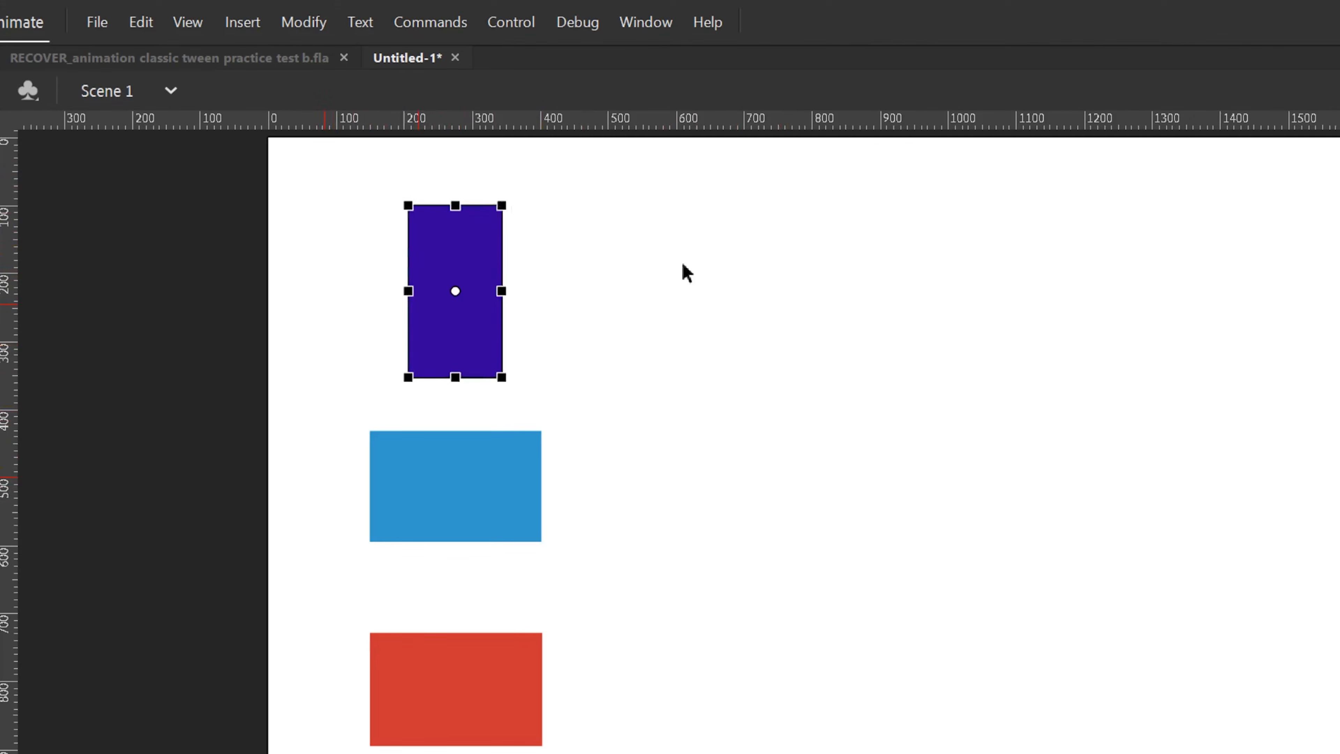
key(ctrl+z)
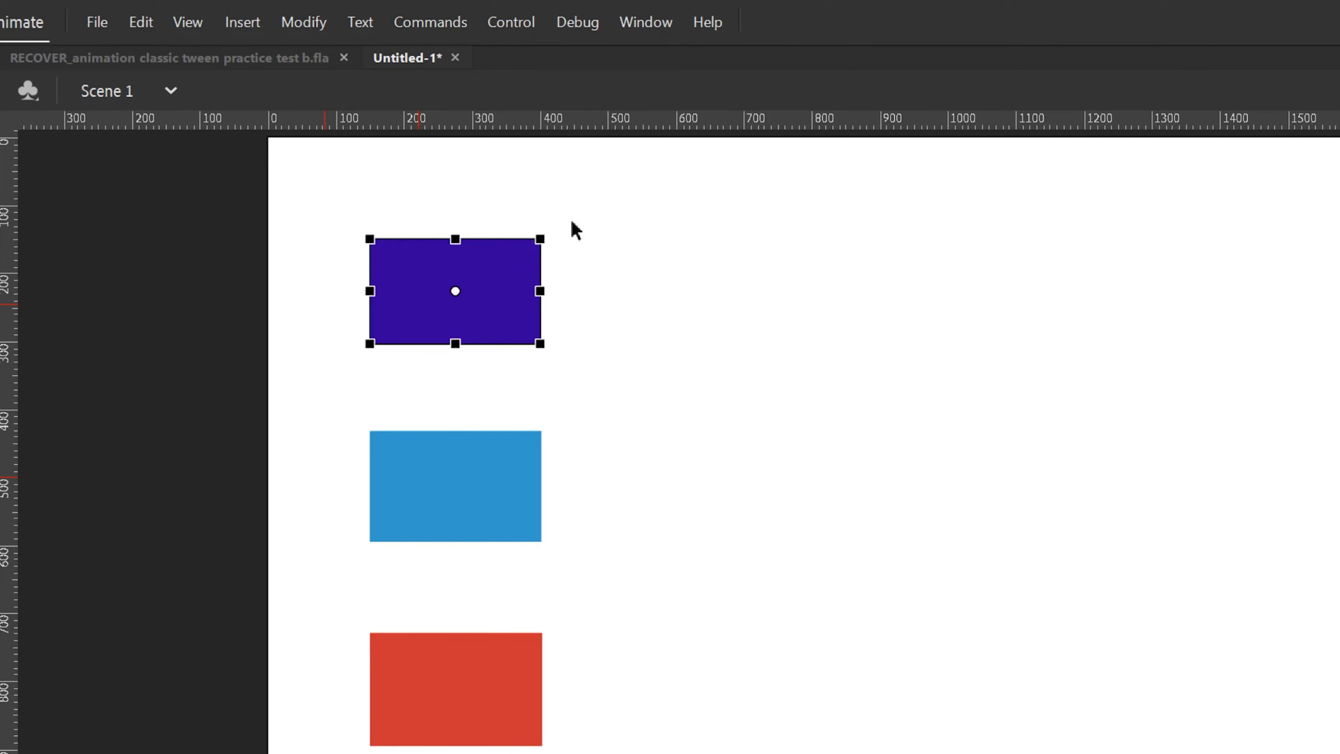
Scale the purple rectangle at frame 240 down proportionally about its centre and play the tween from frame 181
drag(544, 234, 498, 272)
click(412, 614)
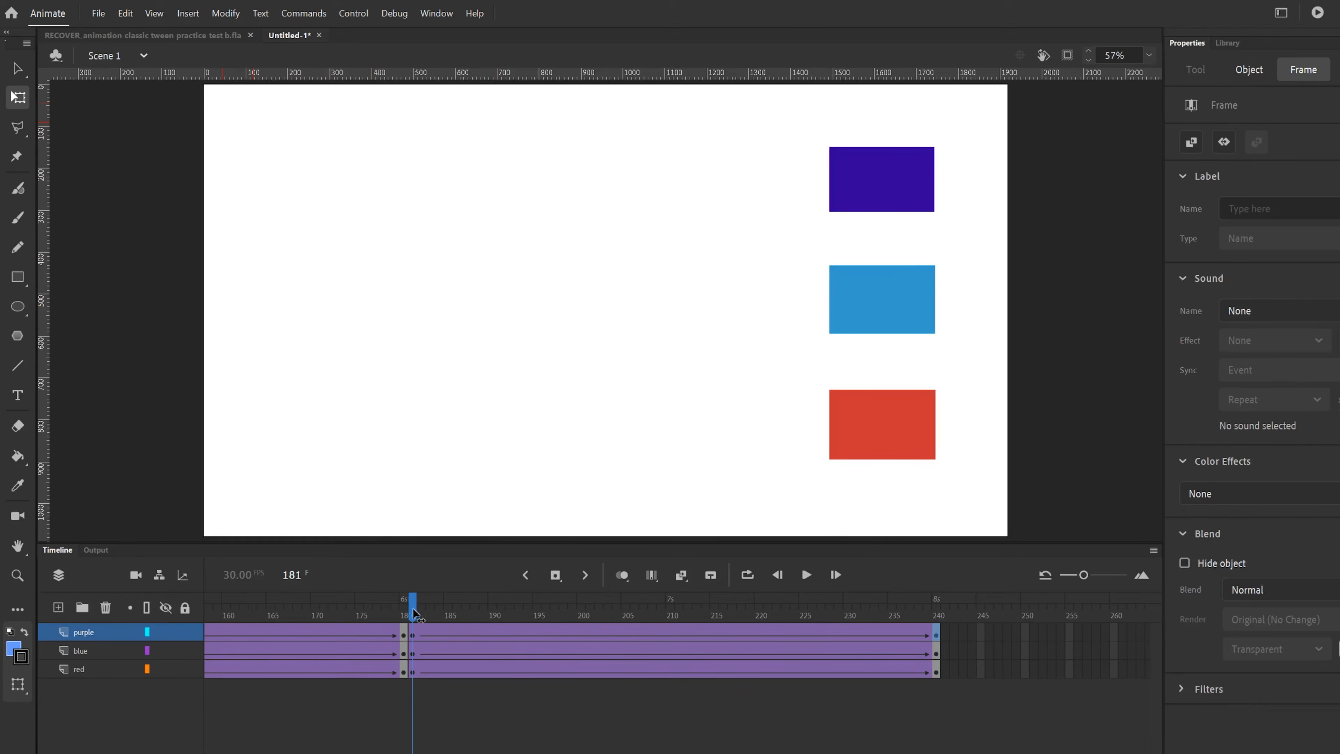
click(806, 574)
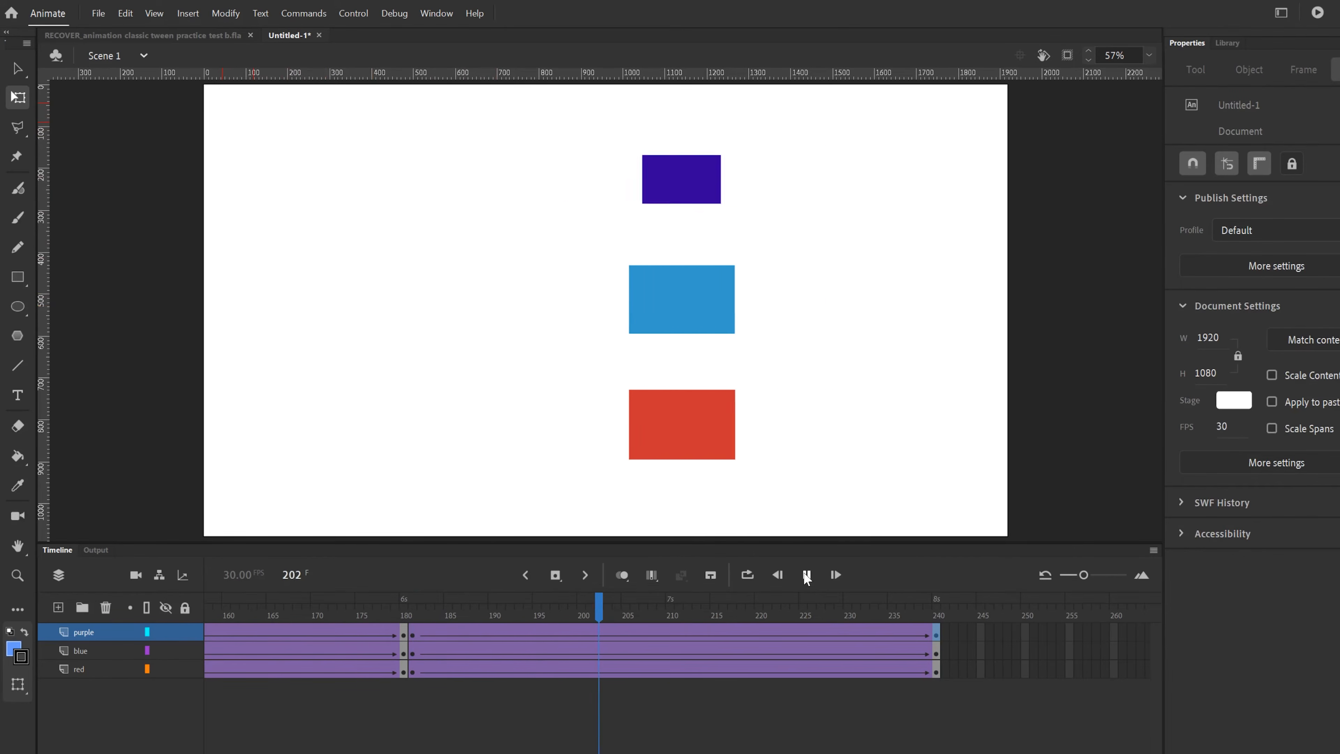
click(807, 574)
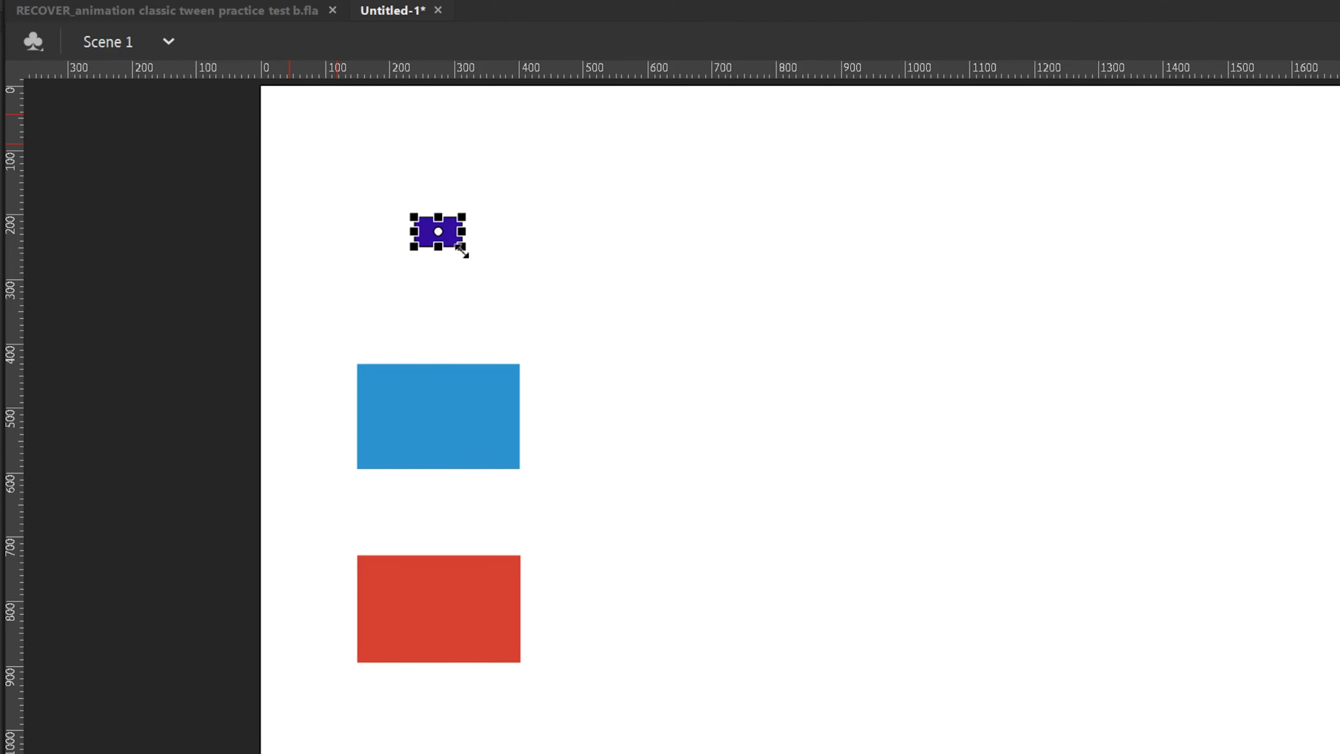
Try scaling the purple rectangle at frame 240 about an off-centre transformation point, undo it, and resize the rectangle to about 96 by 59
drag(464, 250, 524, 286)
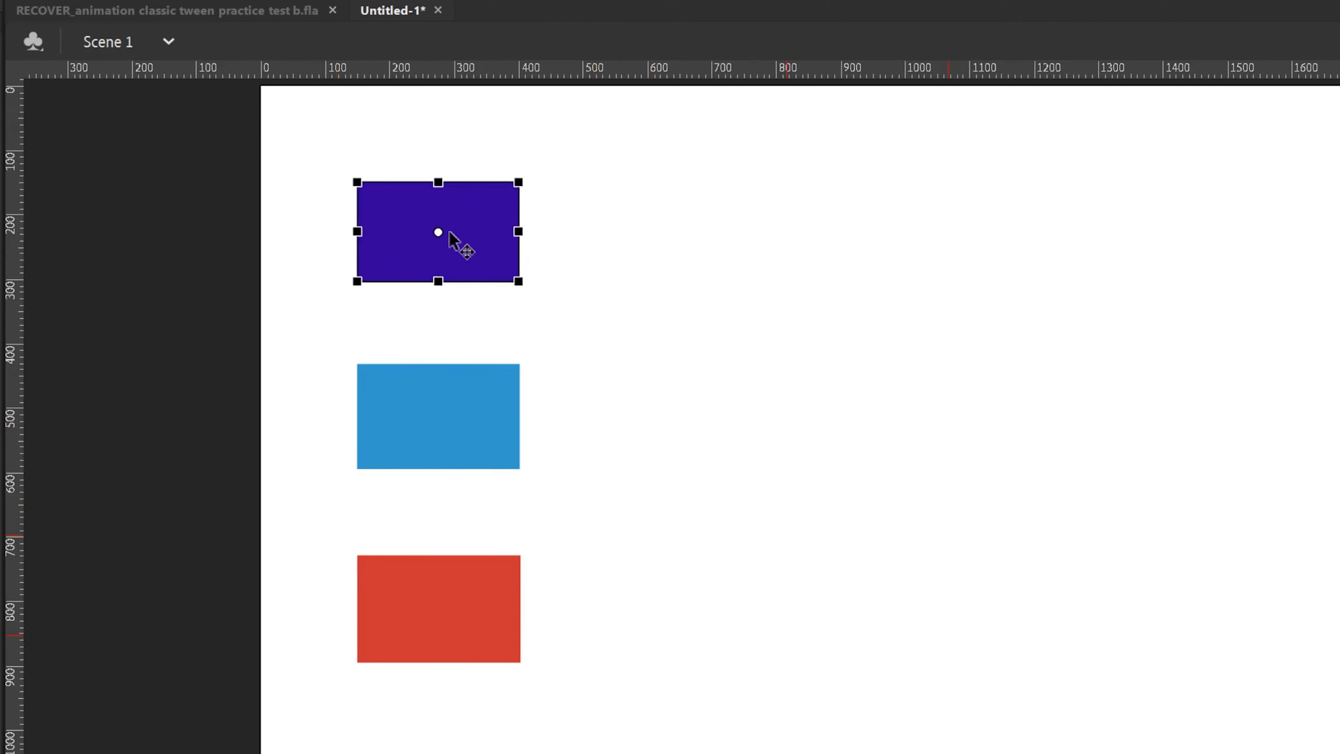
drag(439, 231, 378, 200)
drag(344, 174, 314, 150)
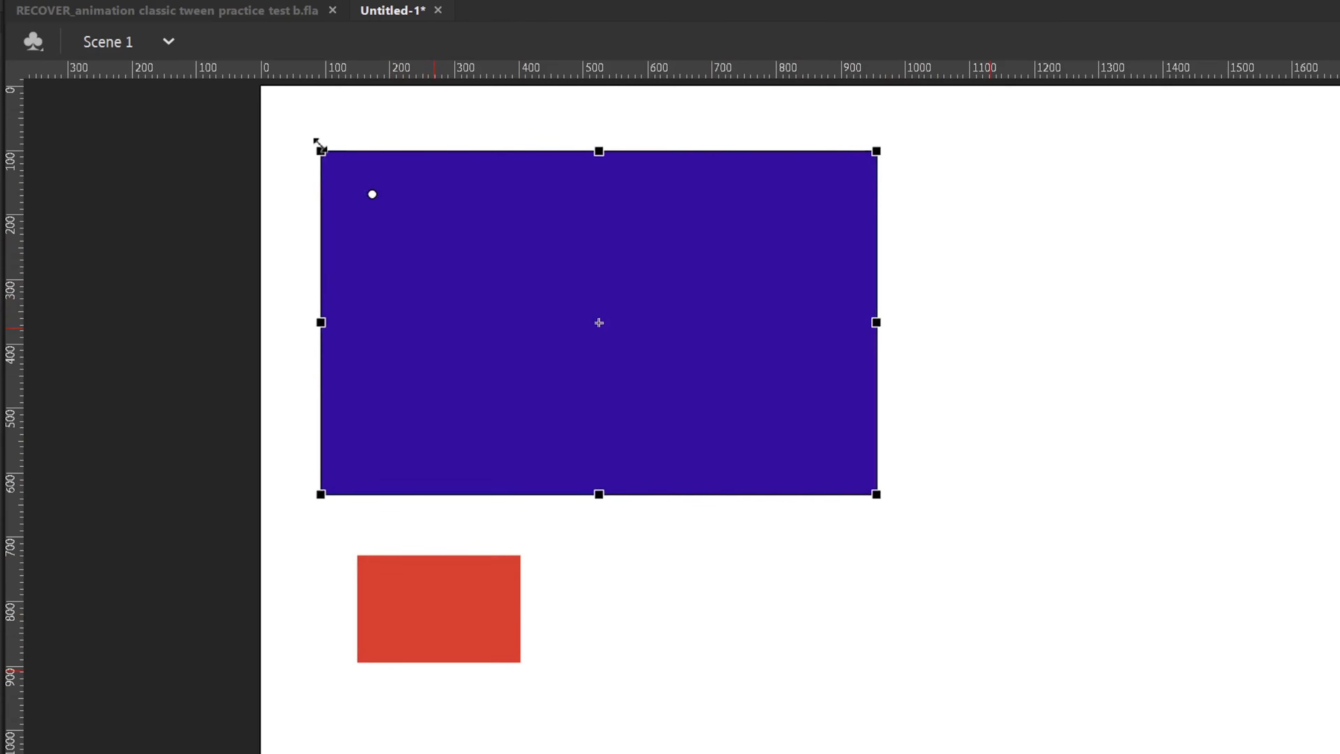
key(ctrl+z)
key(ctrl+z)
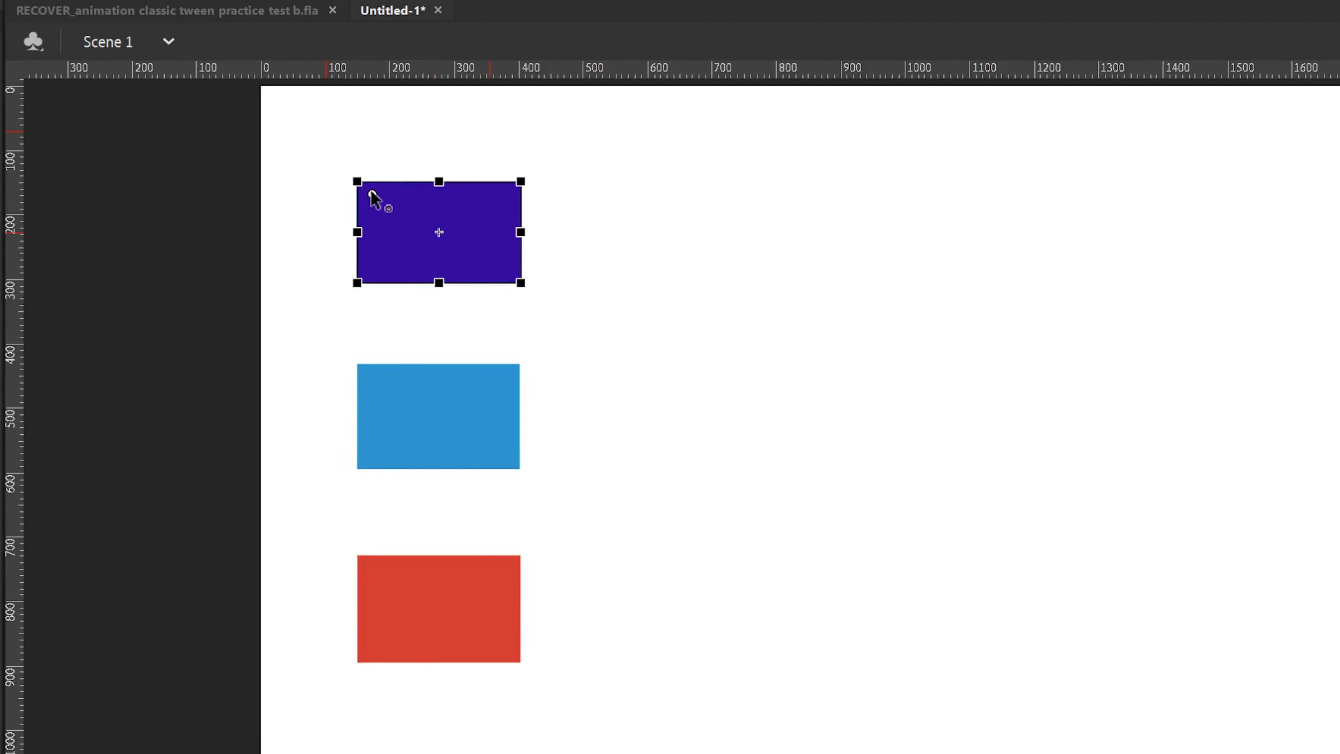
drag(375, 192, 406, 208)
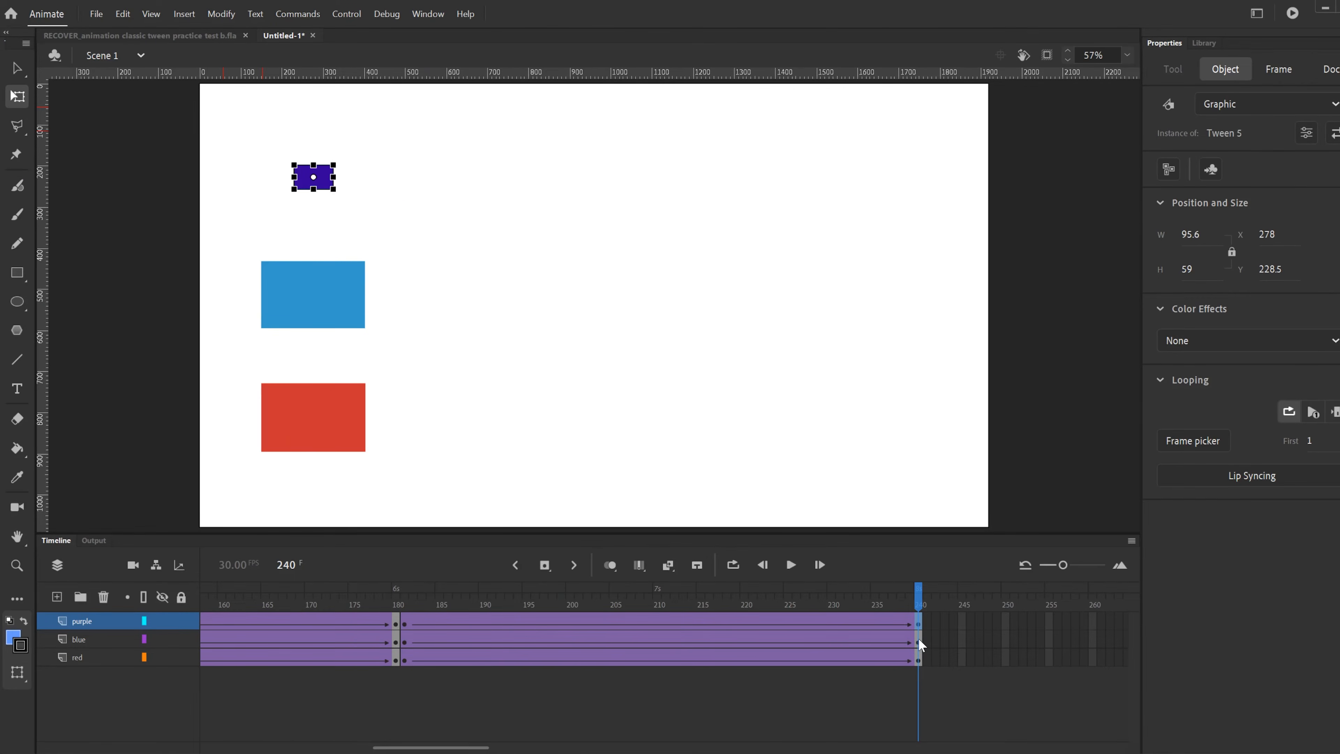
Skew the blue rectangle at frame 240 horizontally into a slanted parallelogram and play the tween from frame 181
click(919, 639)
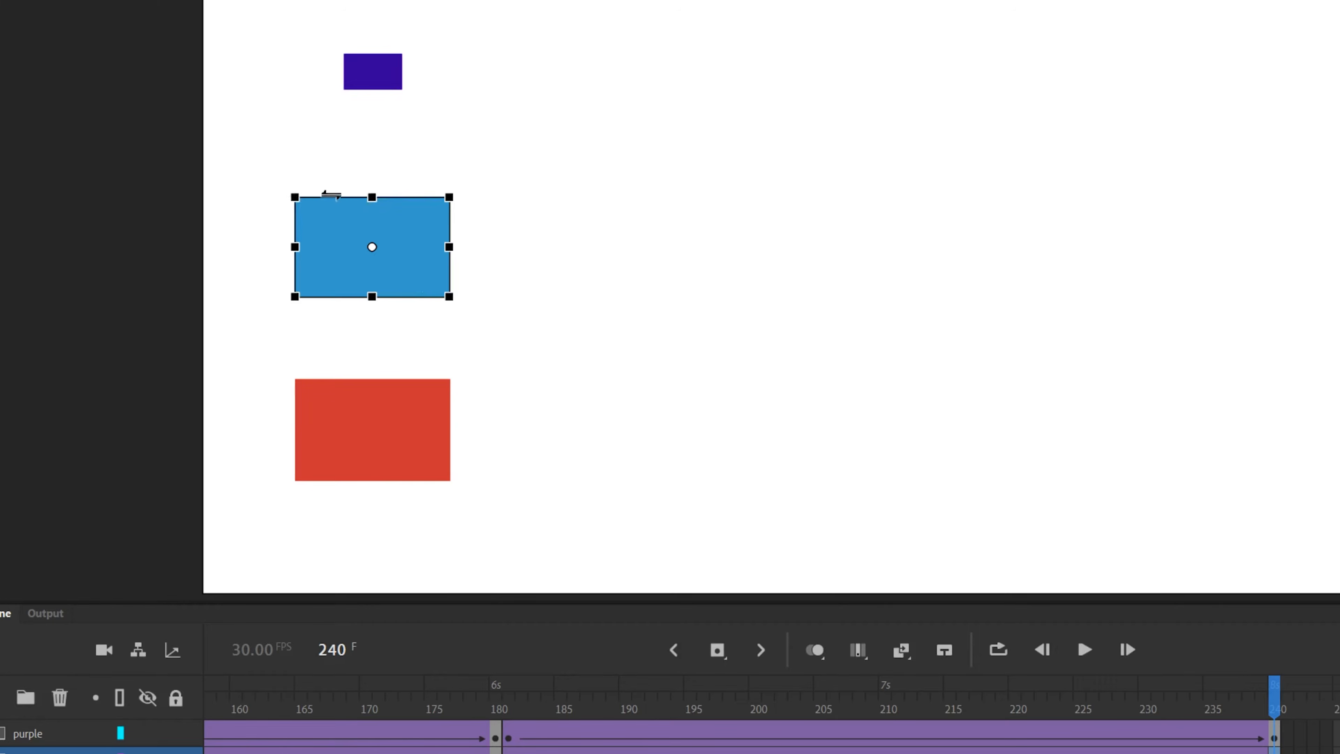
drag(334, 195, 402, 209)
drag(577, 698, 512, 698)
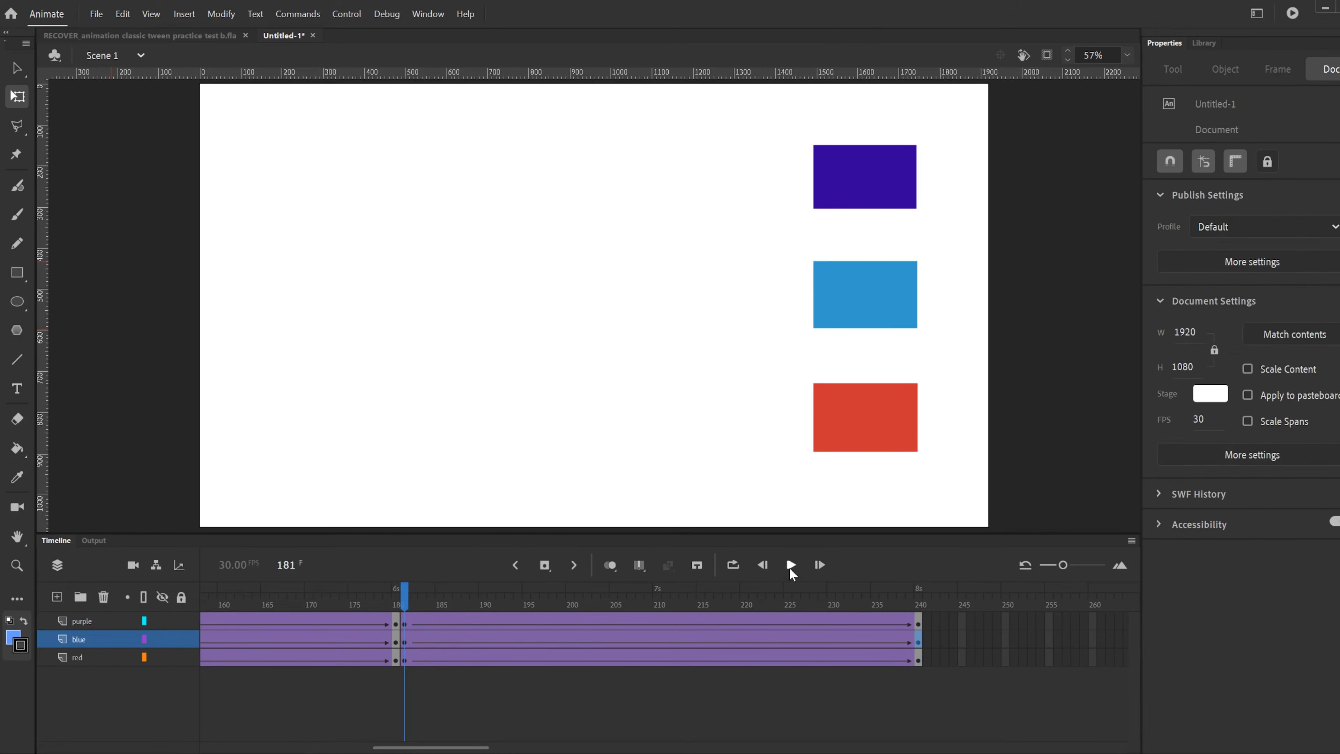
click(791, 564)
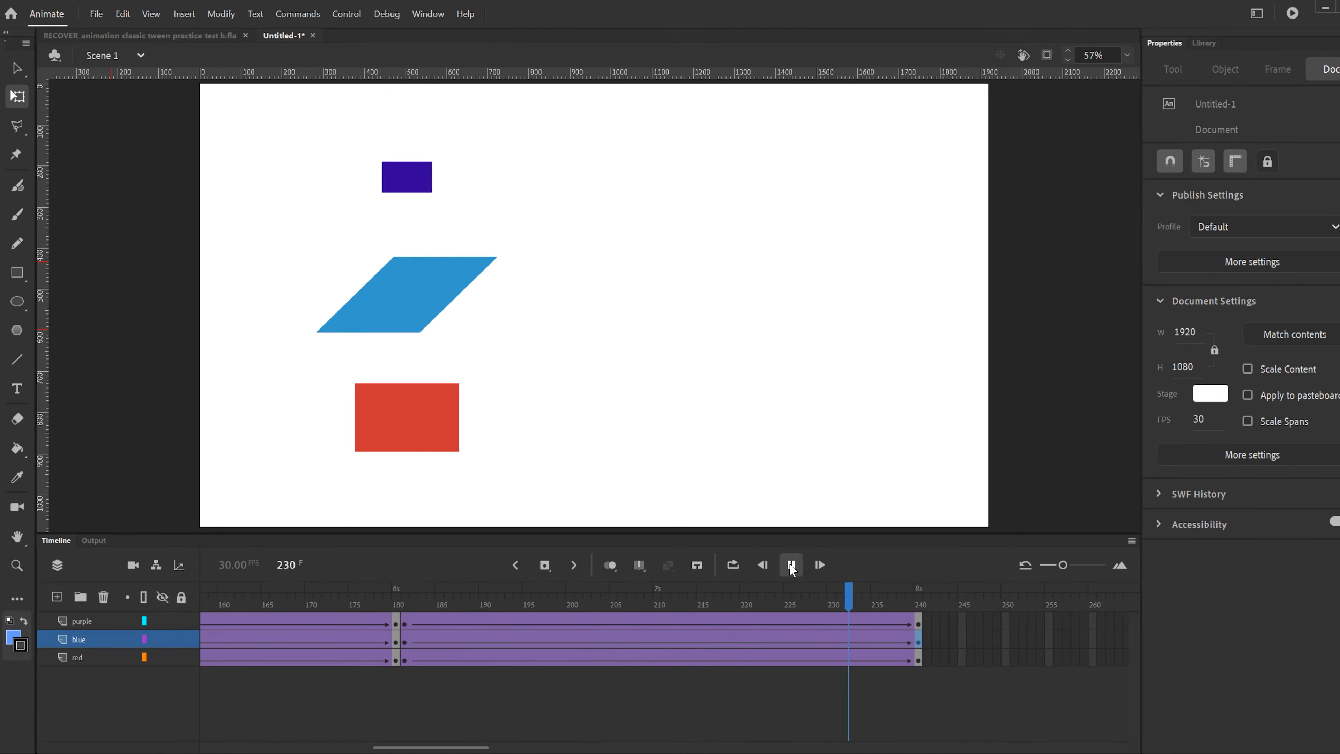
click(791, 566)
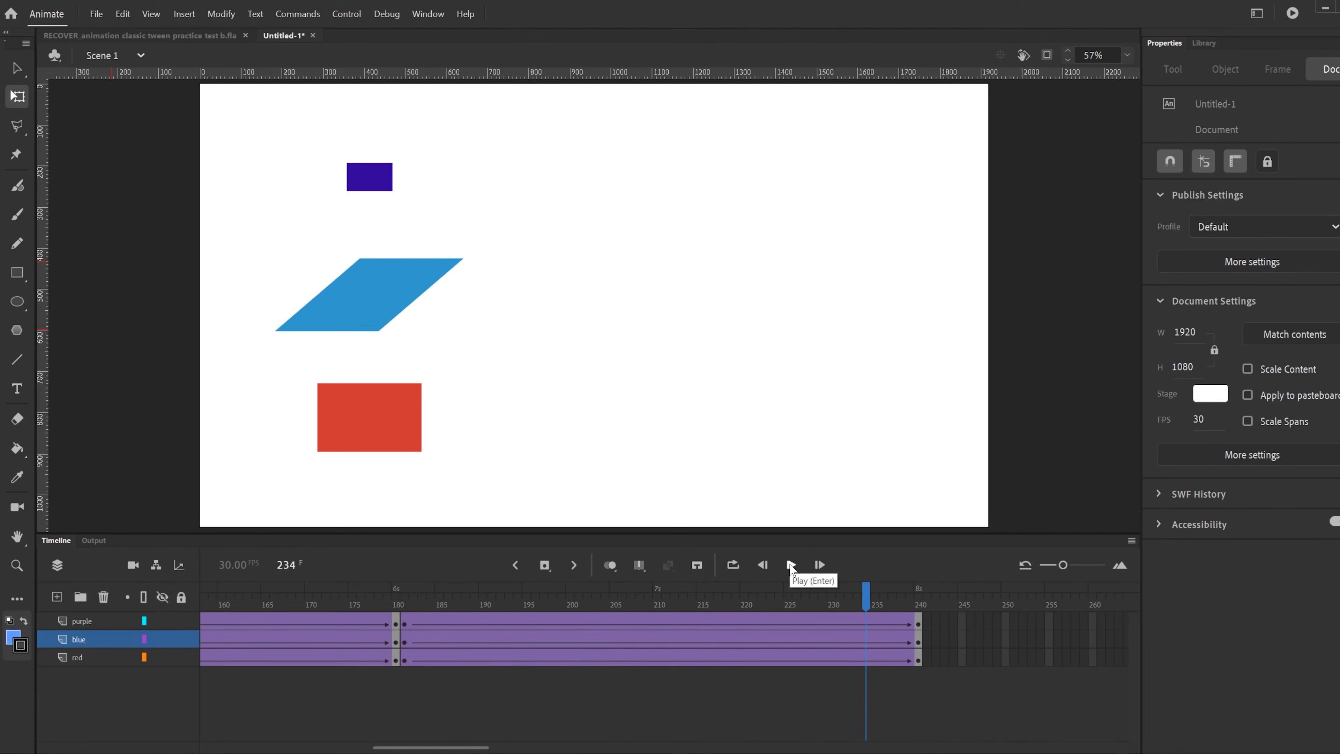
Stretch the red rectangle at frame 240 into a wide, flat bar about its centre and play the tween from frame 181
click(918, 661)
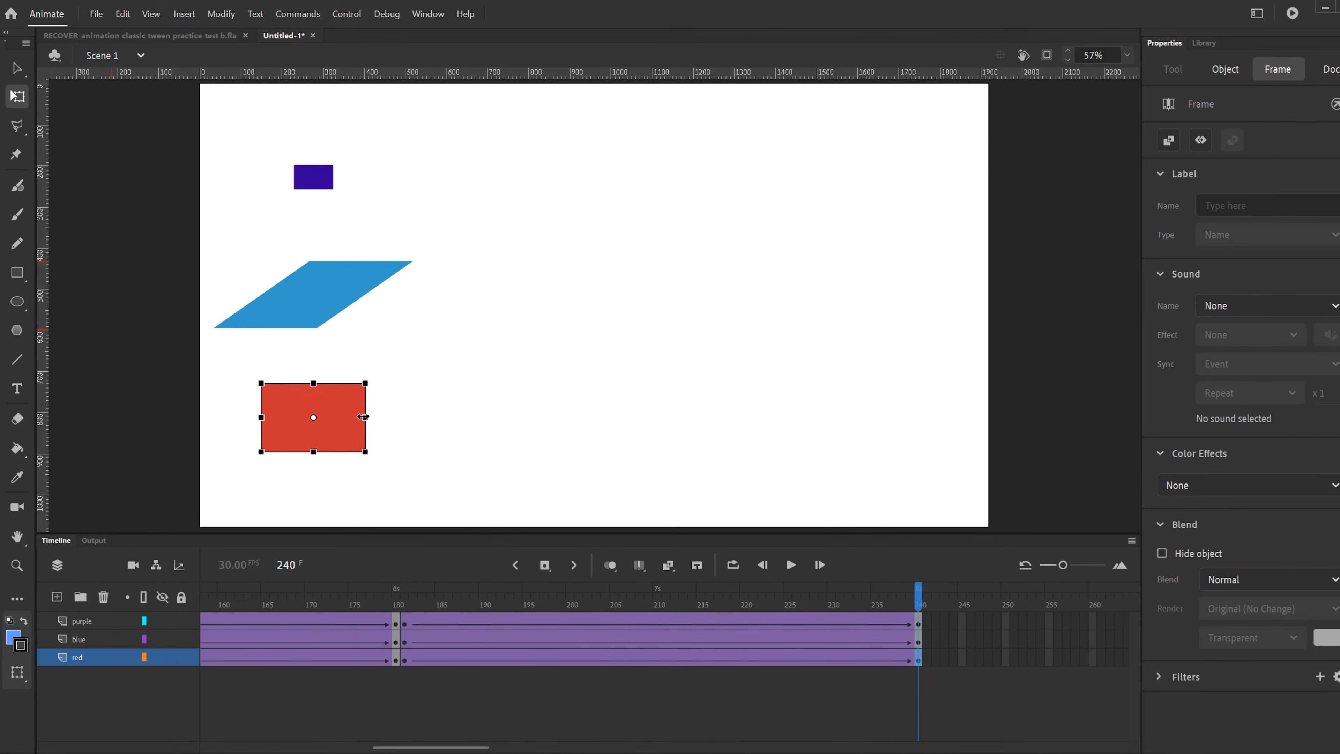
mouse_move(366, 383)
mouse_down()
mouse_move(335, 362)
mouse_move(331, 380)
mouse_move(386, 403)
mouse_move(368, 374)
mouse_move(341, 383)
mouse_up()
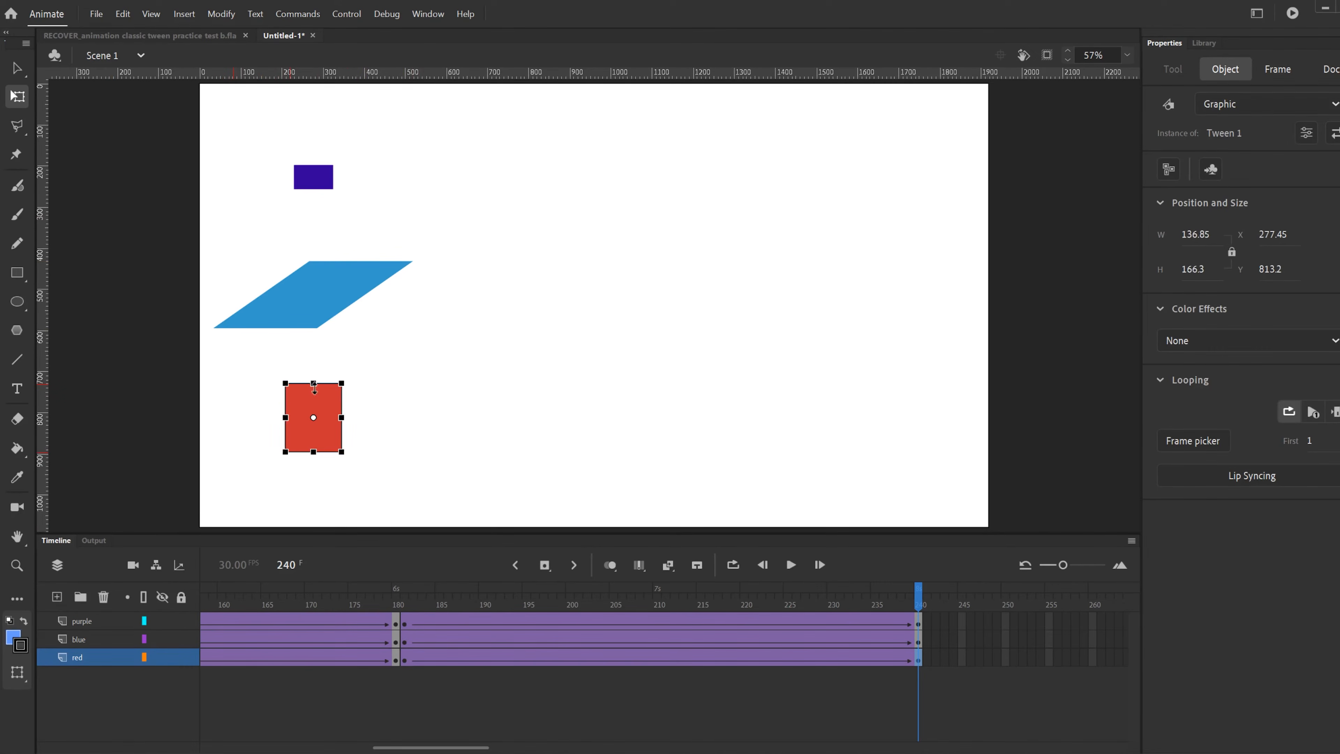
drag(287, 418, 411, 417)
click(413, 601)
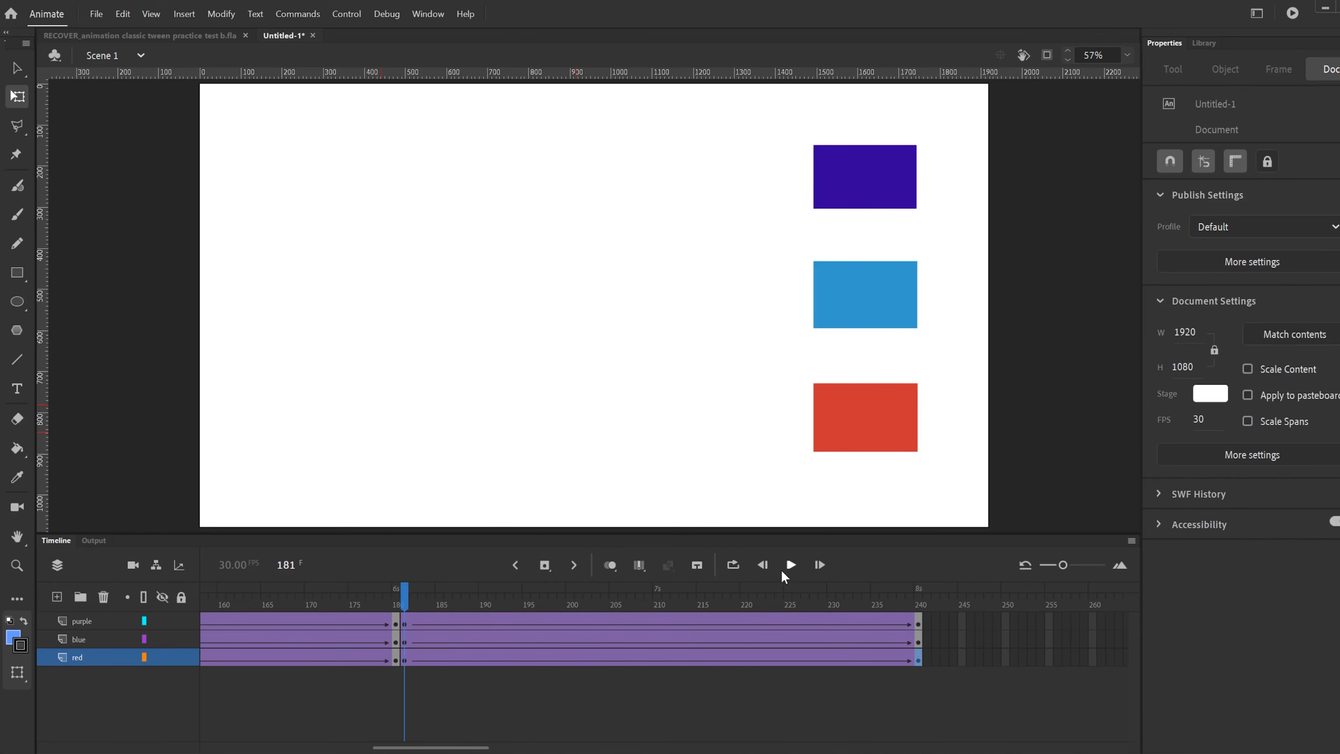
click(790, 566)
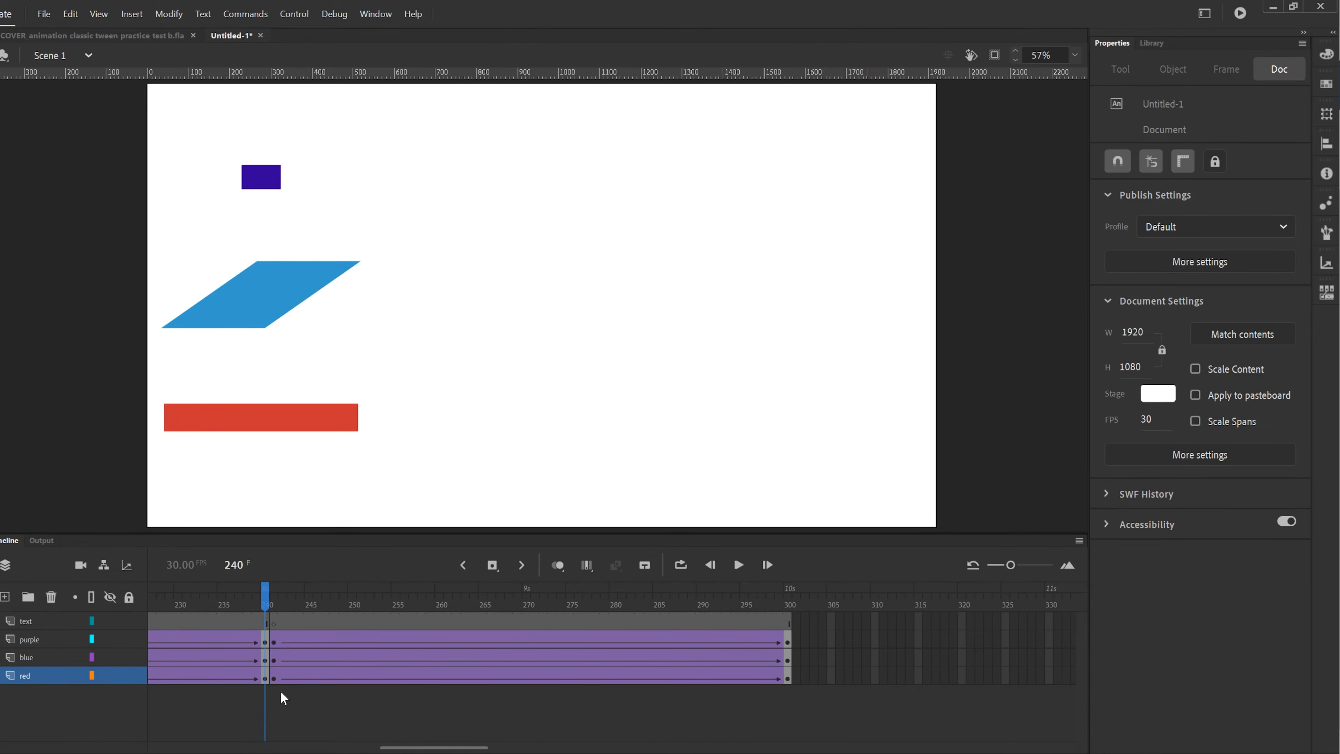
Play the unmodified tweens of the three rectangles from frame 241
click(274, 678)
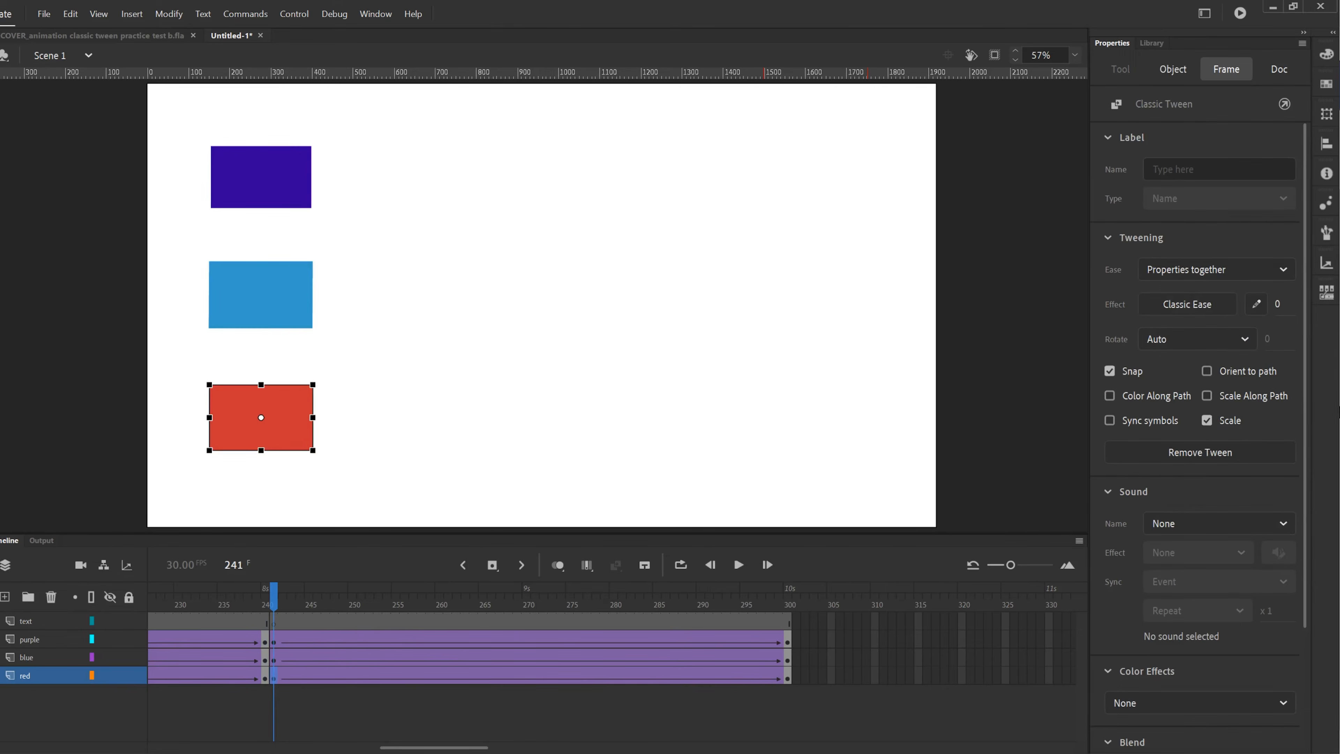
scroll(1143, 522, down, 3)
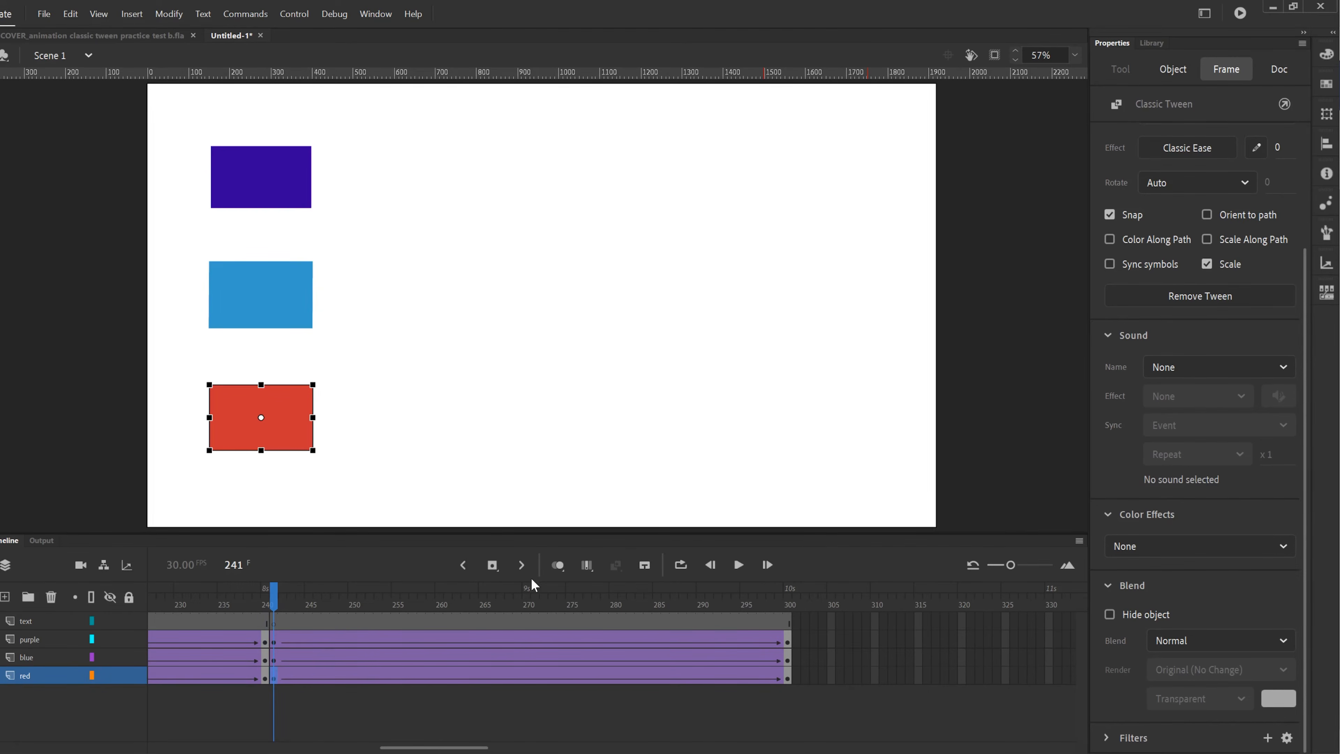
click(739, 564)
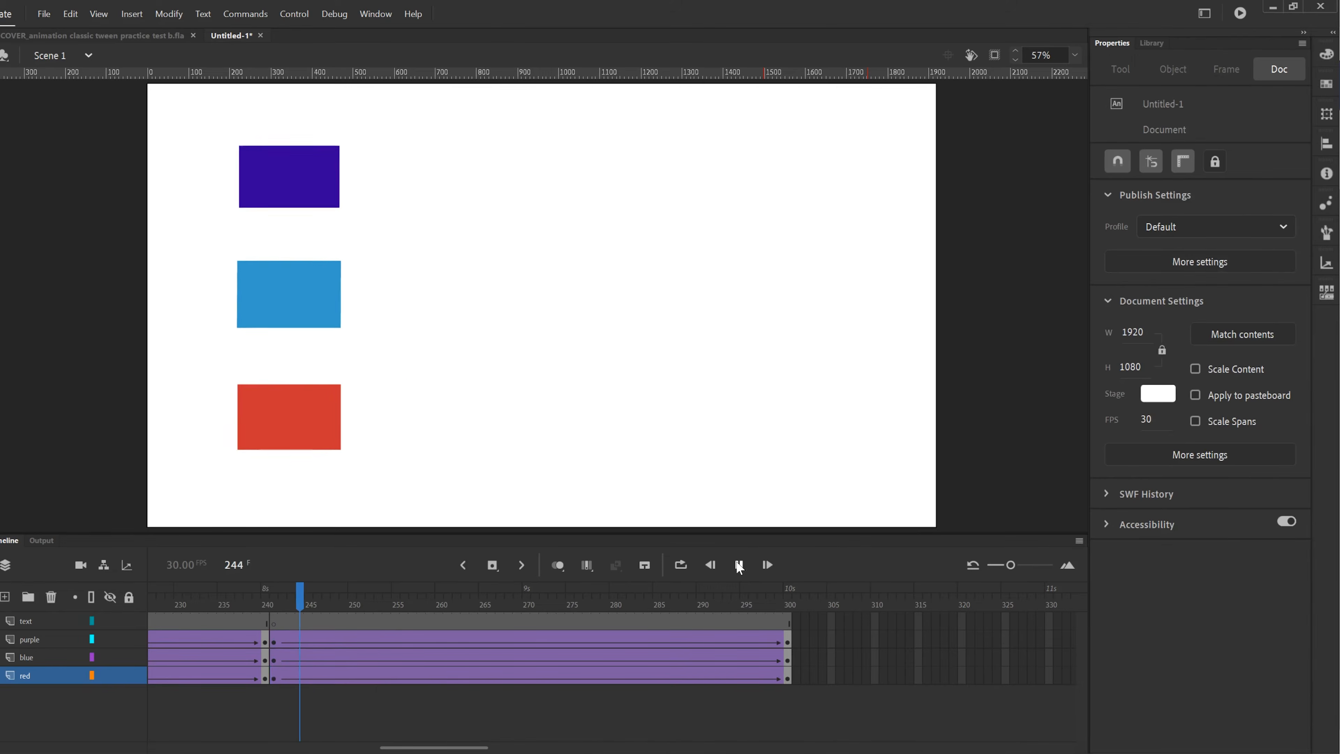
click(739, 565)
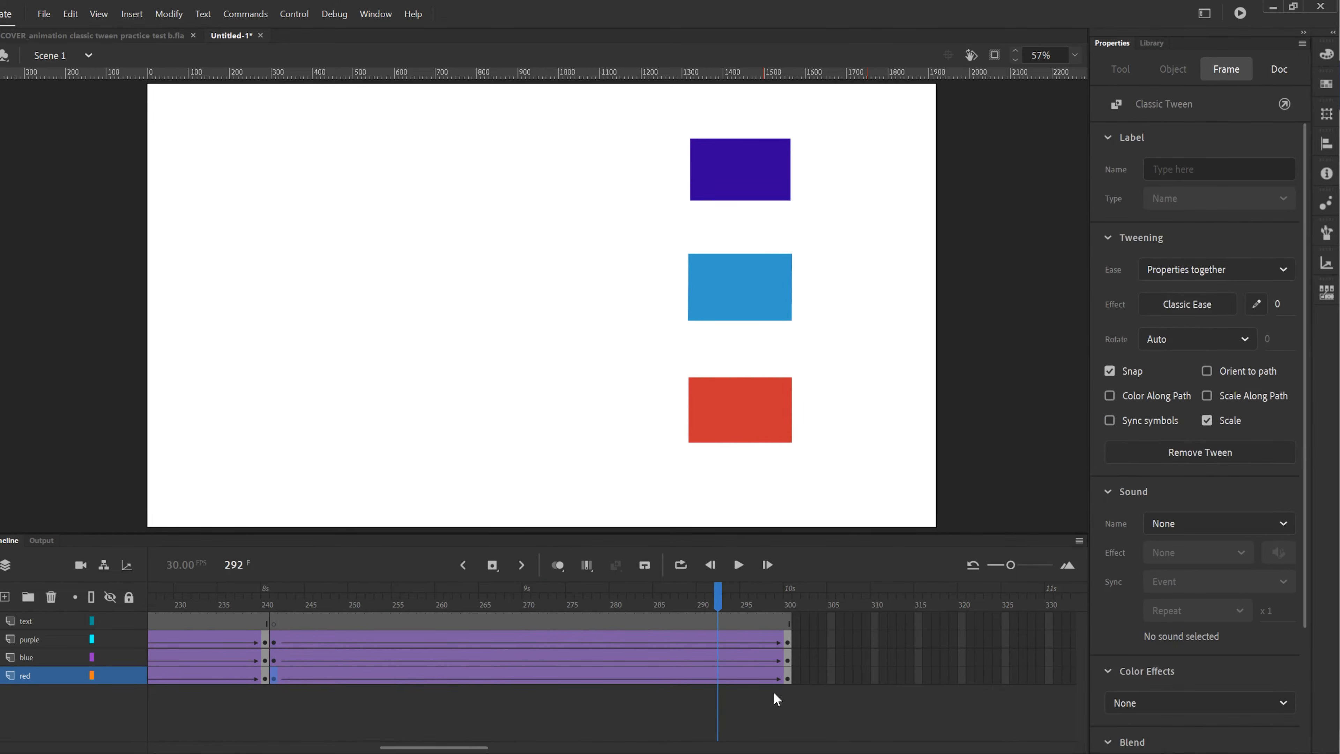
Darken the red rectangle at frame 300 with a Brightness color effect and play the tween from frame 241
click(788, 680)
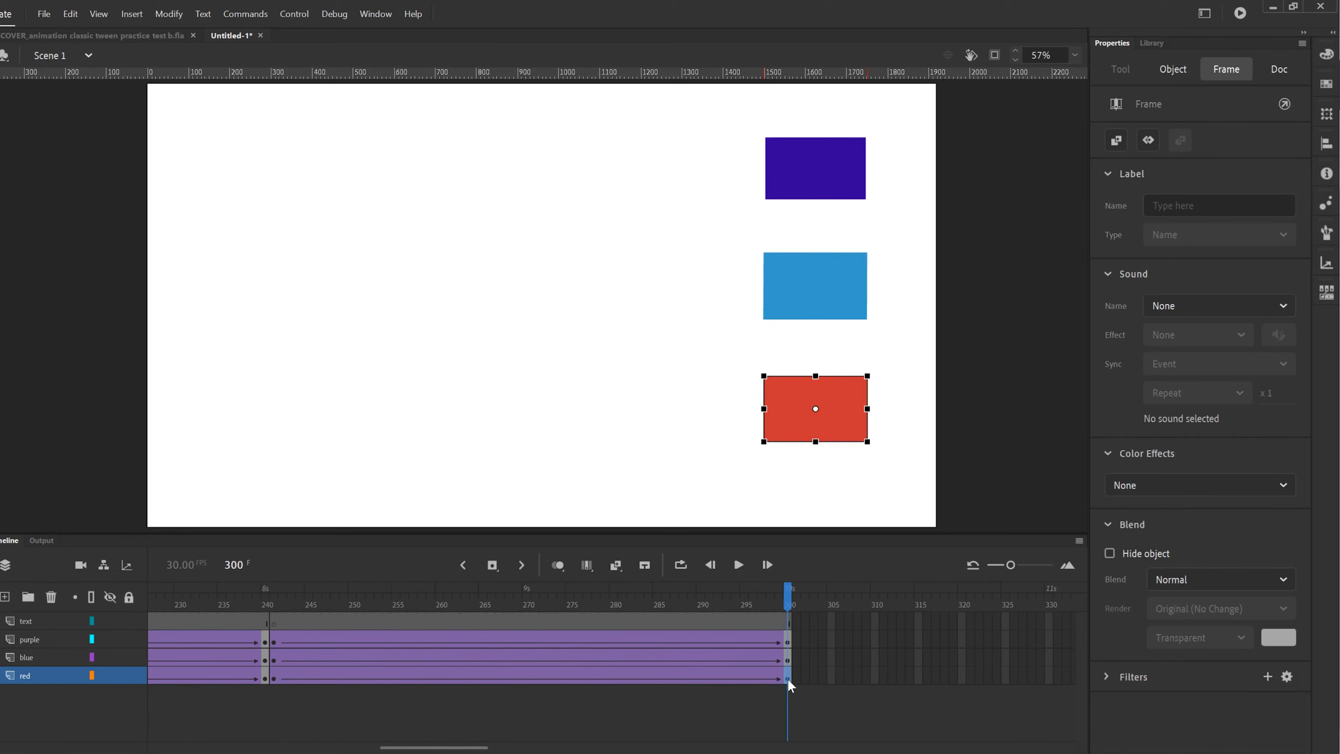
click(1283, 489)
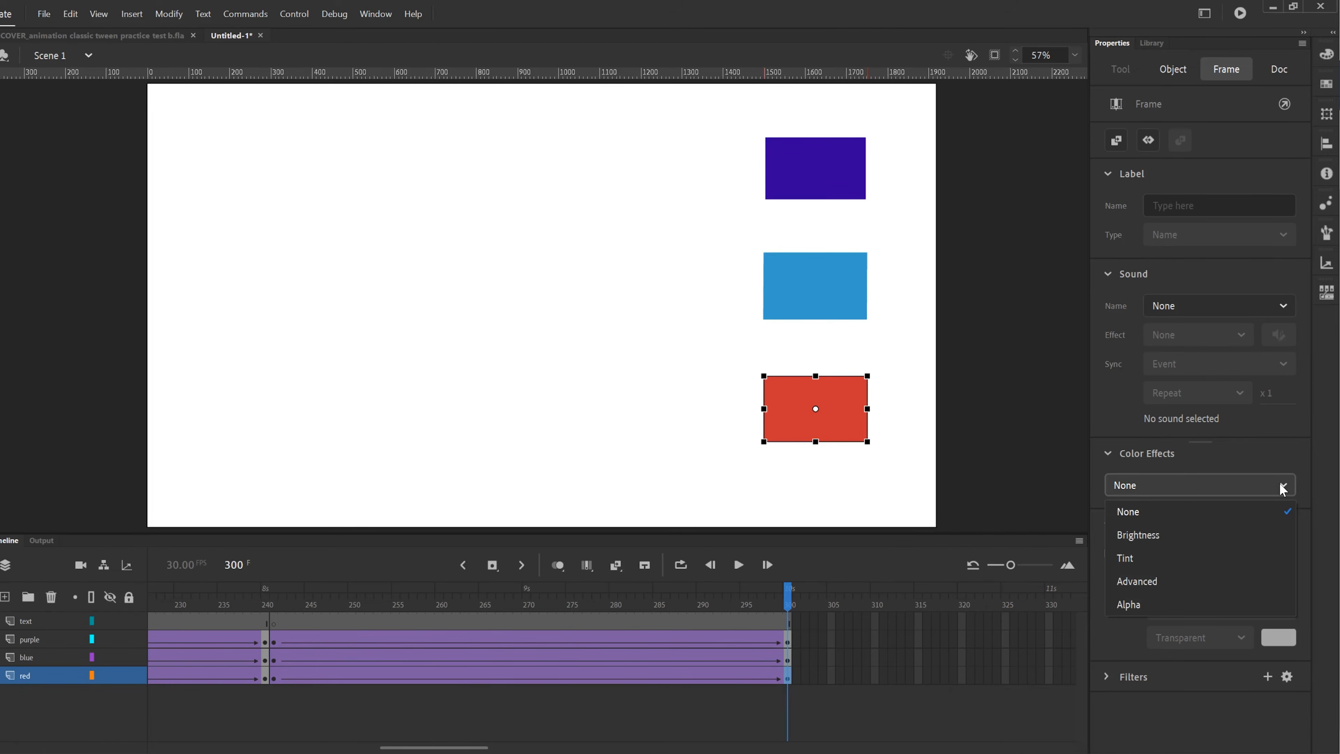
click(1154, 536)
drag(1124, 522, 1112, 528)
drag(1261, 528, 1140, 527)
drag(744, 607, 344, 605)
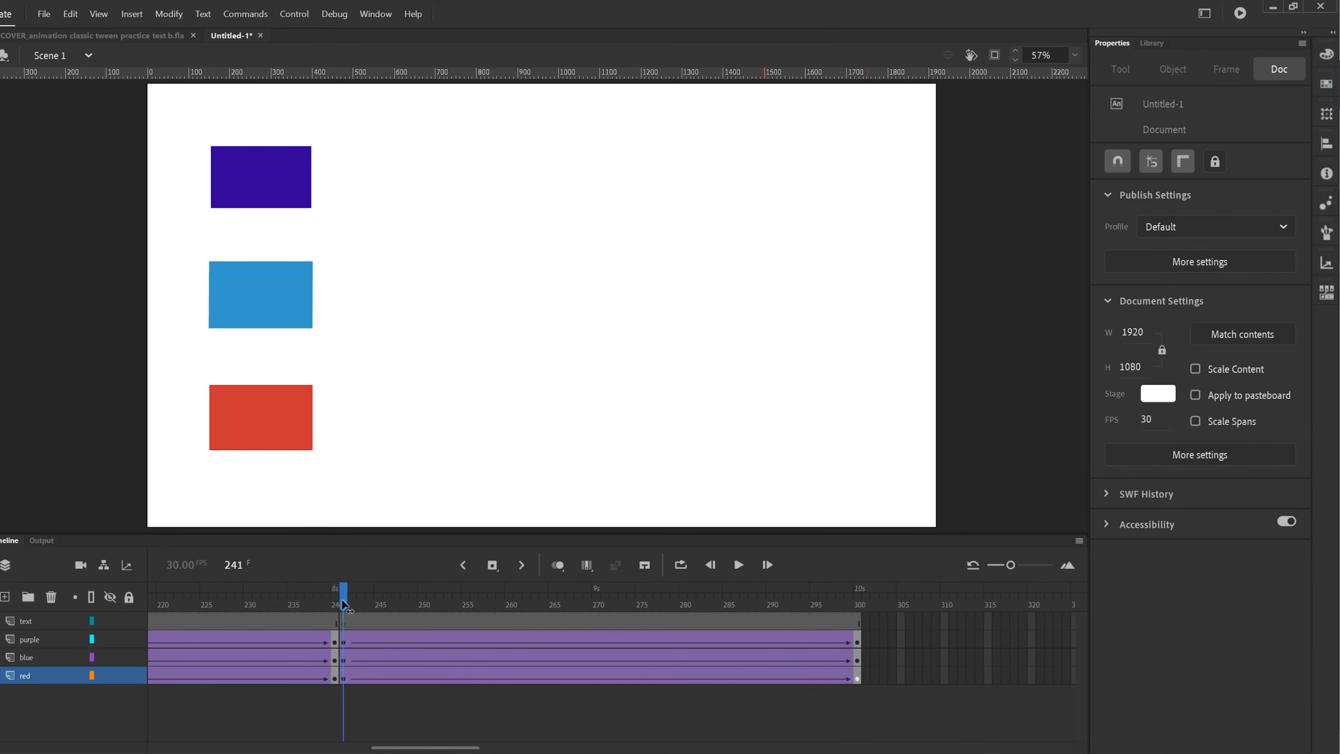
click(738, 565)
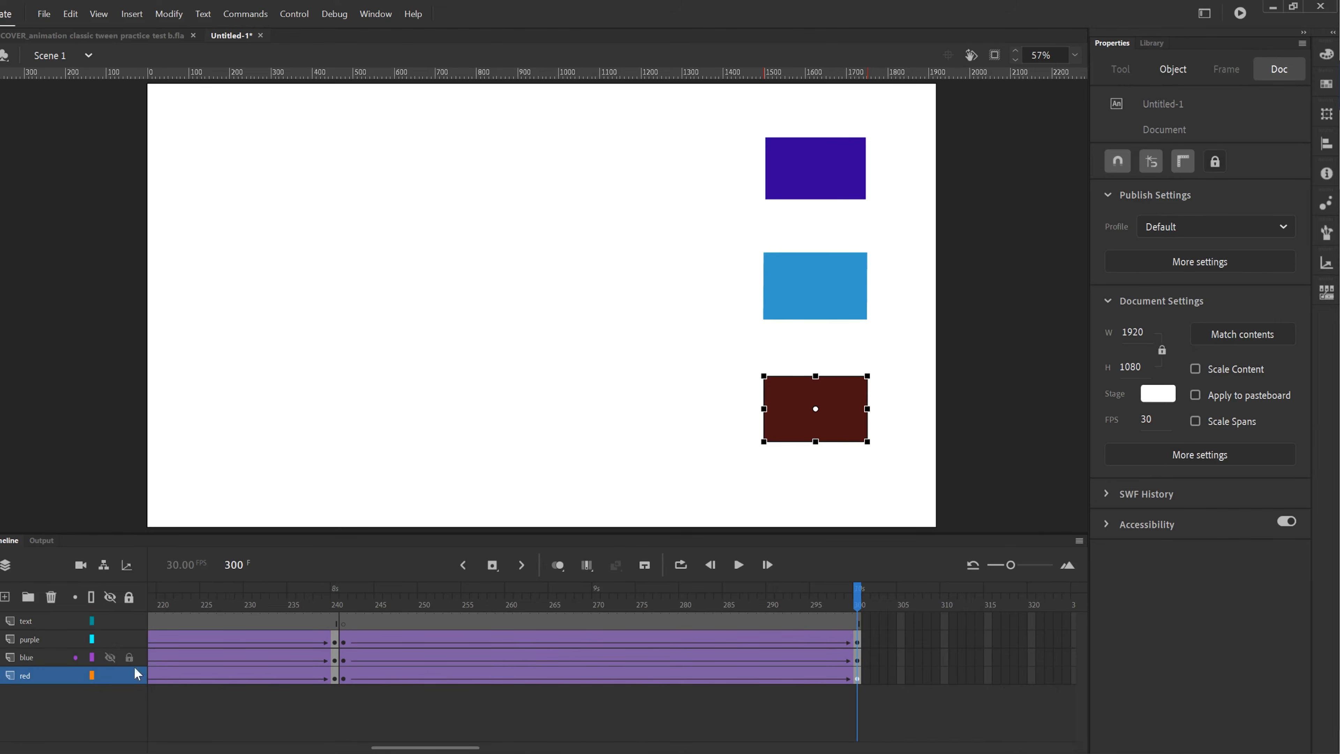
Apply a Tint color effect to the blue rectangle at frame 300 with tint 79%, red 165 and green 151
click(857, 661)
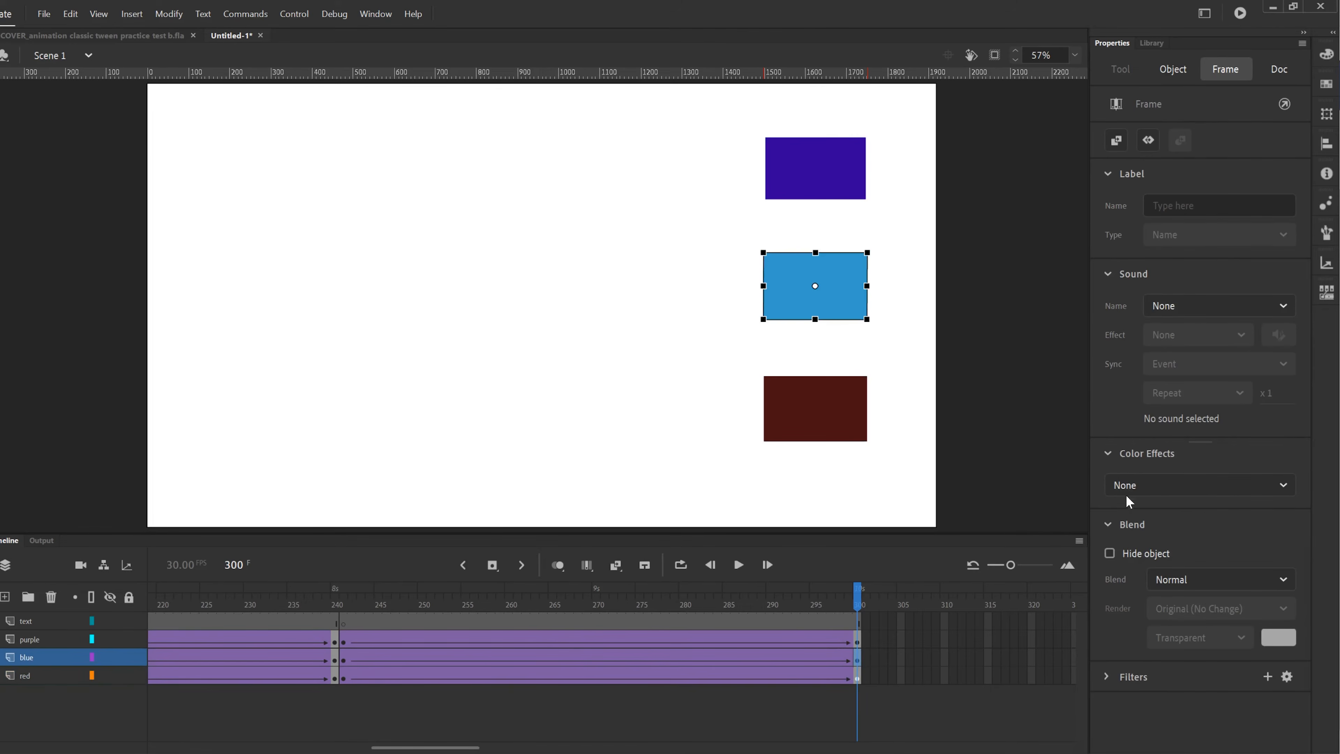
click(1283, 485)
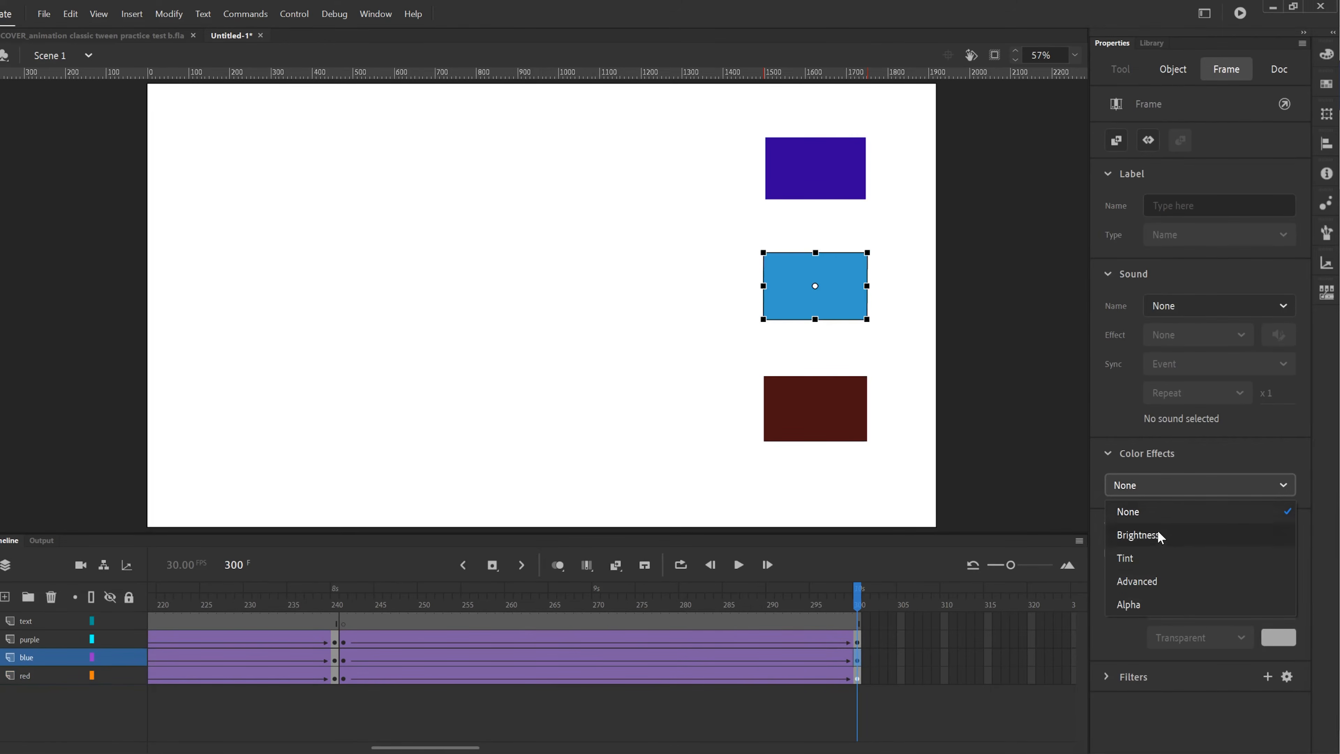
click(1136, 557)
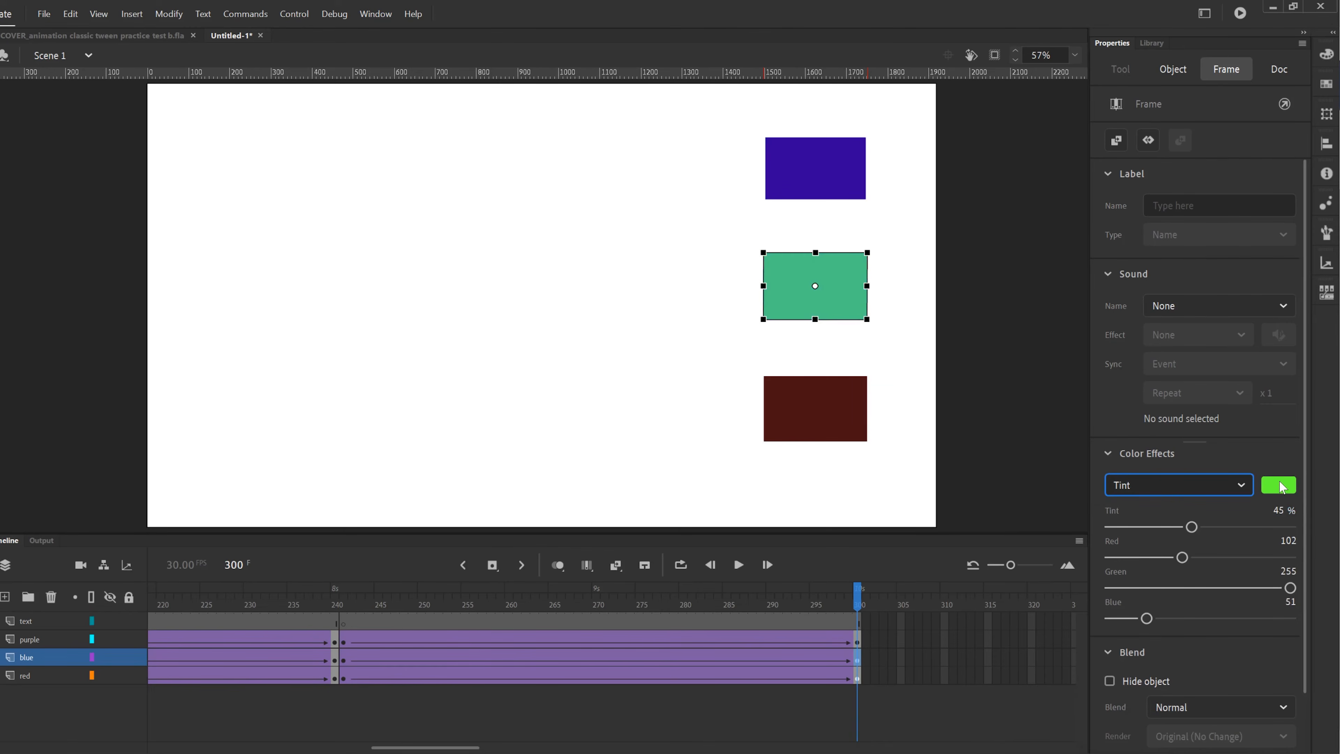
drag(1192, 526, 1256, 529)
drag(1156, 558, 1226, 558)
drag(1290, 588, 1218, 587)
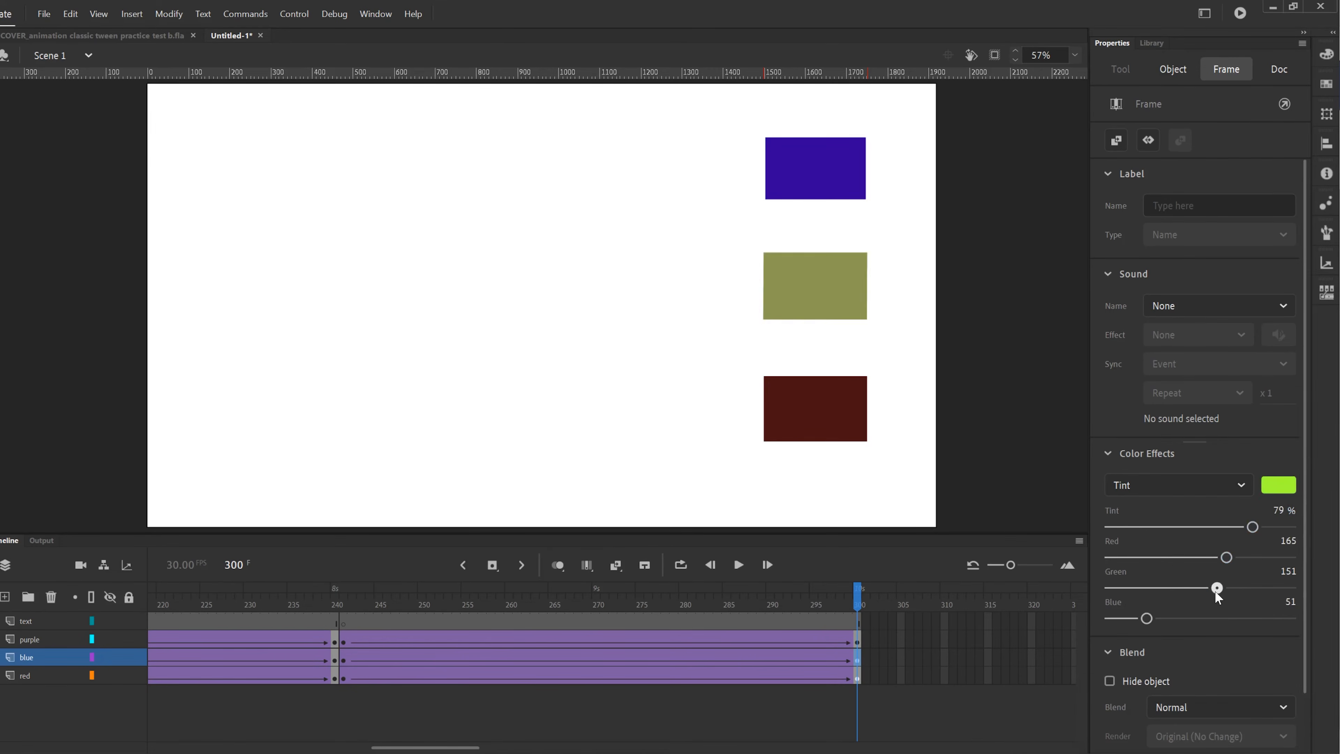
Change the blue rectangle's tint color to the red swatch (255, 0, 51) and play the tween from its start
click(1278, 484)
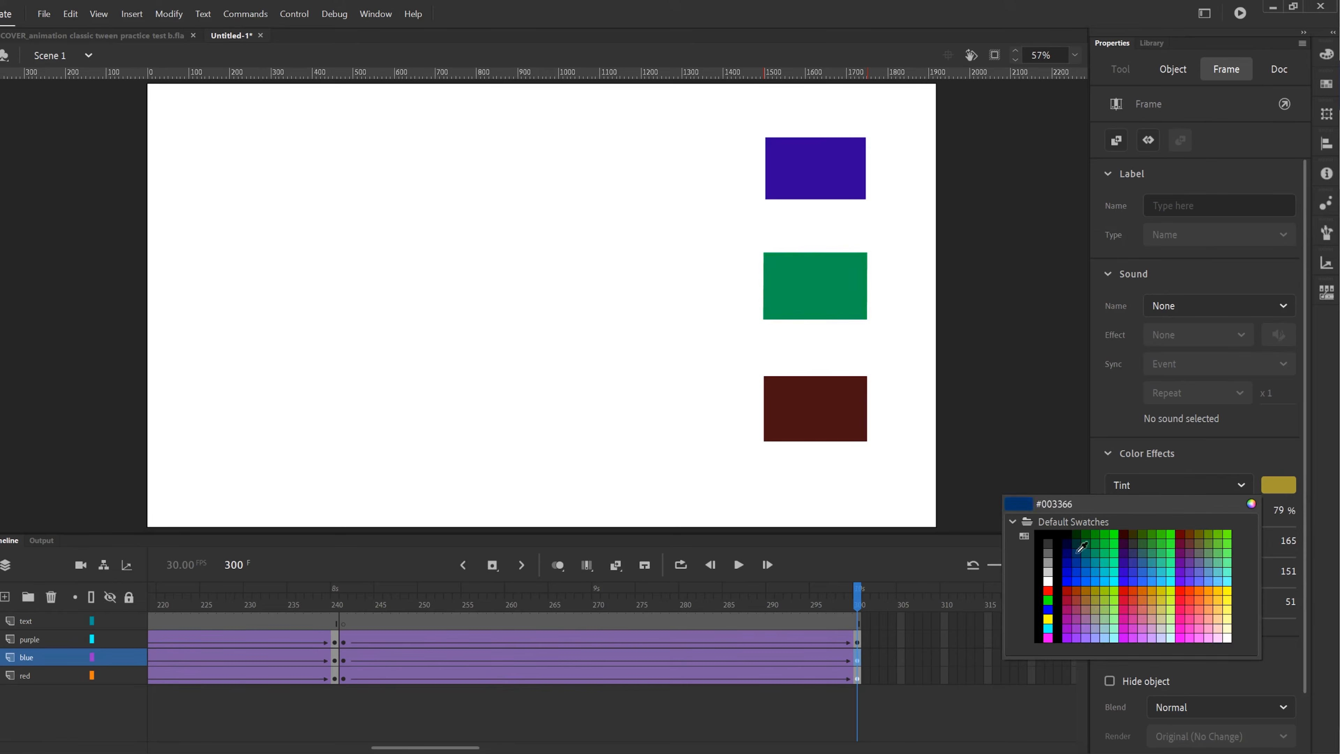
click(1180, 598)
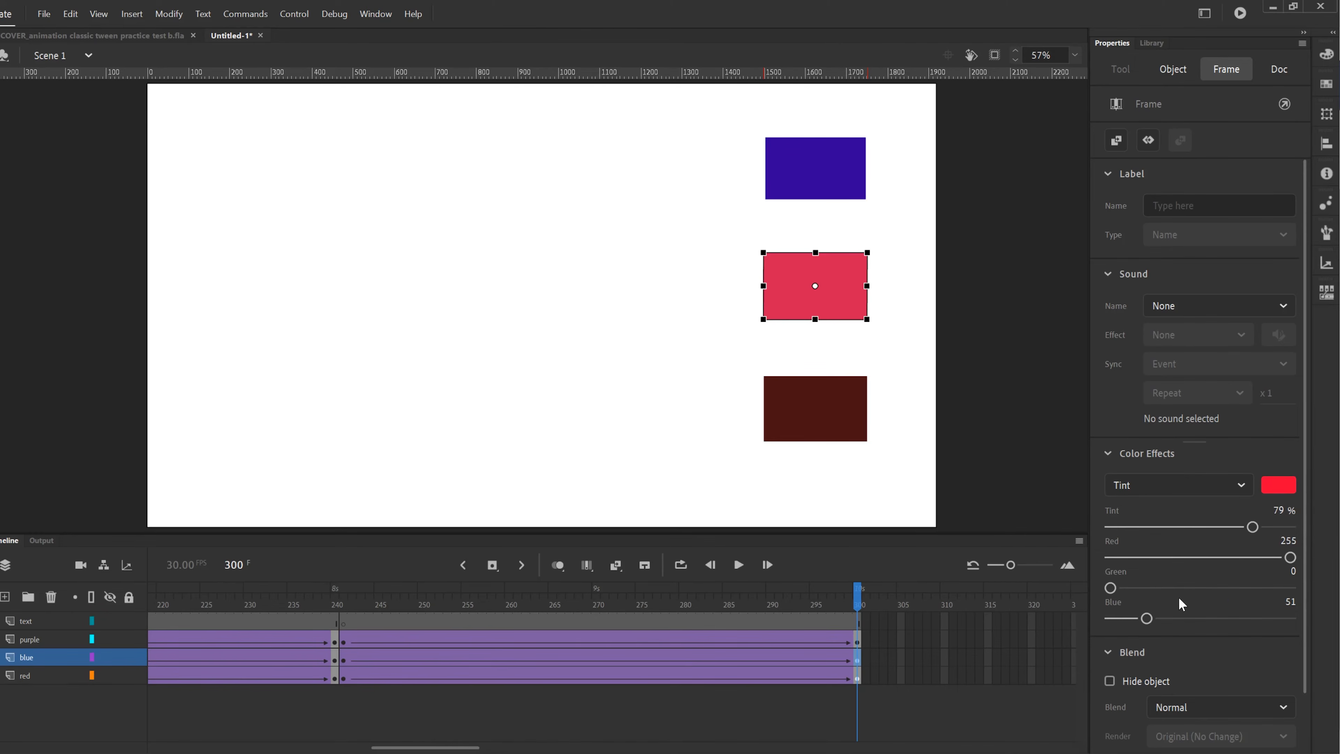
drag(837, 613, 343, 612)
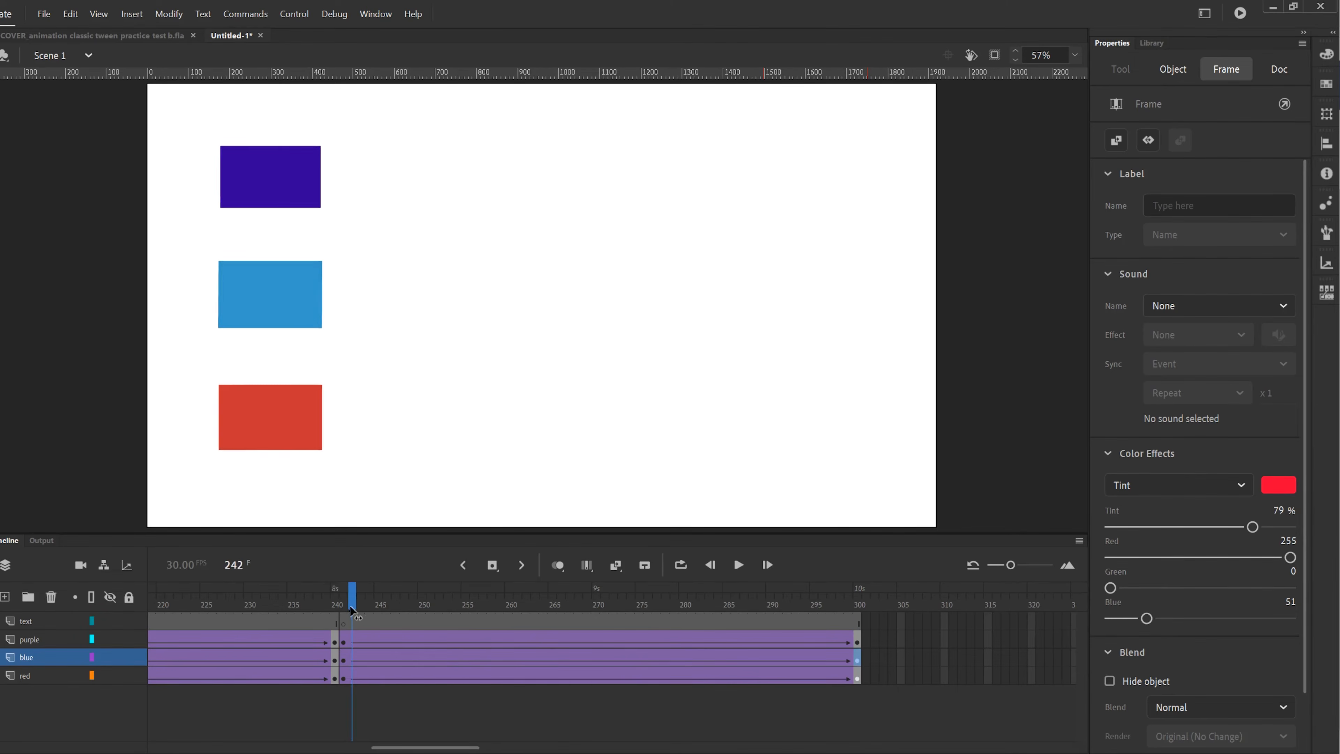
click(739, 564)
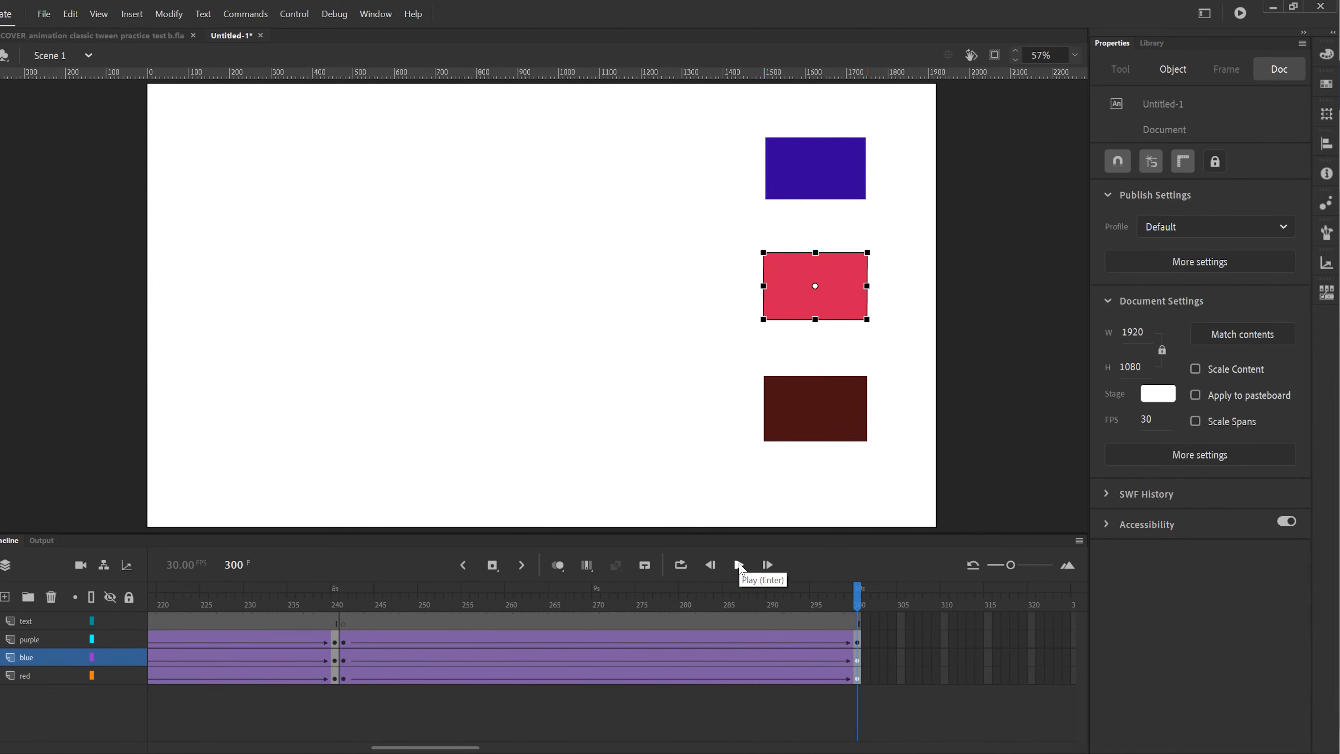
Try the Advanced color effect on the purple rectangle at frame 300, then use Alpha instead and set it to 19%
click(859, 643)
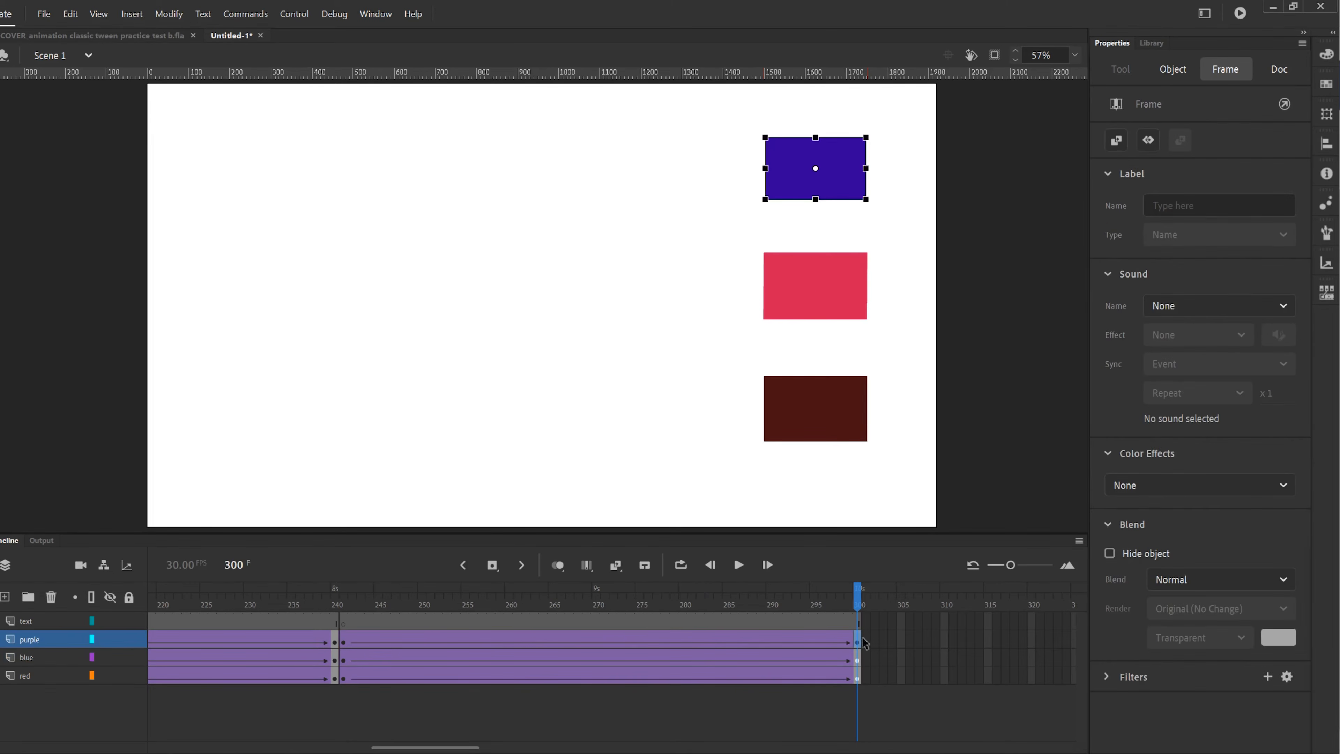
click(1286, 485)
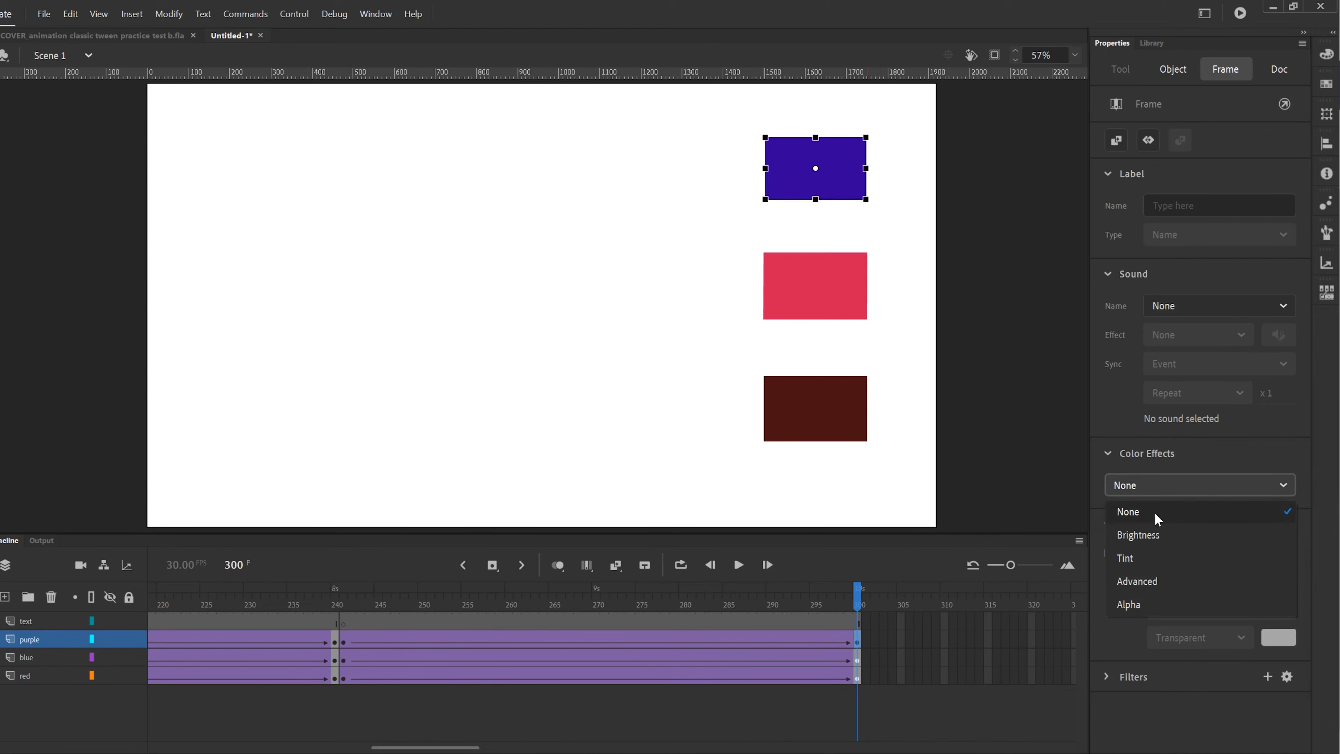
click(1141, 580)
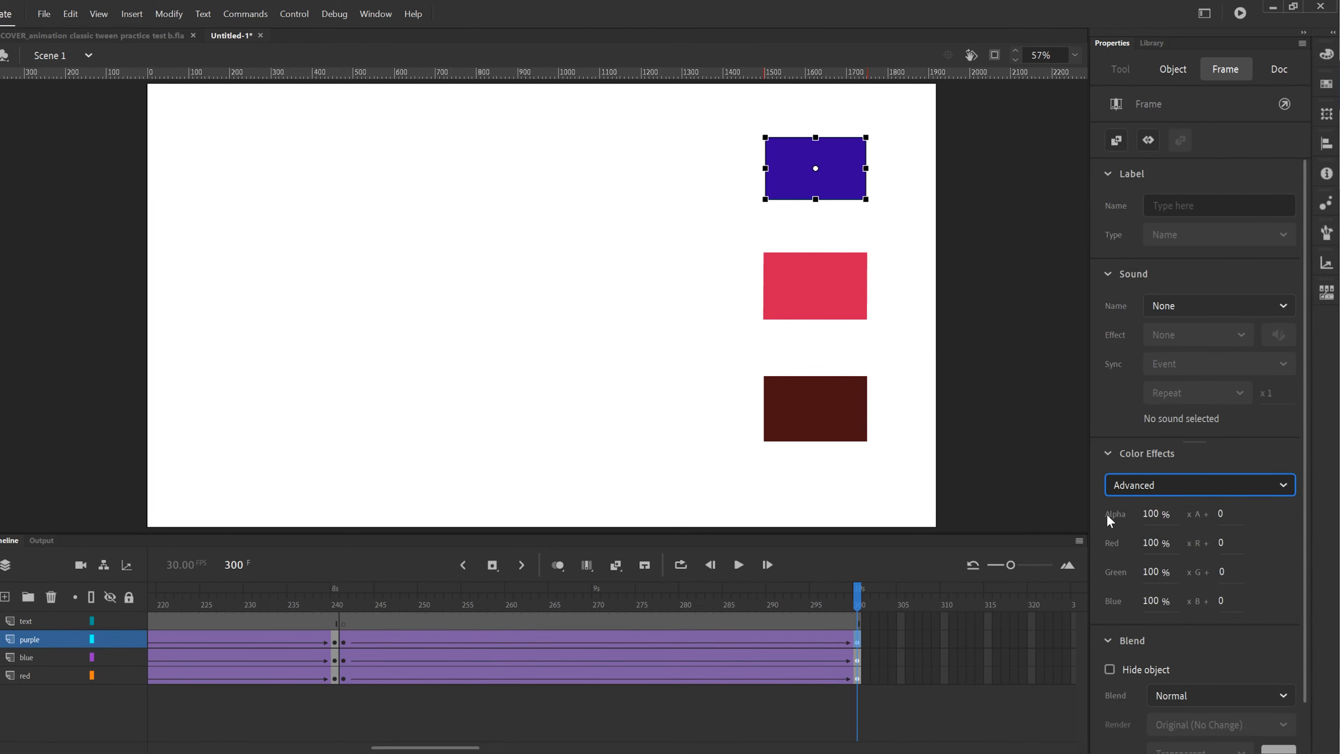
click(1207, 494)
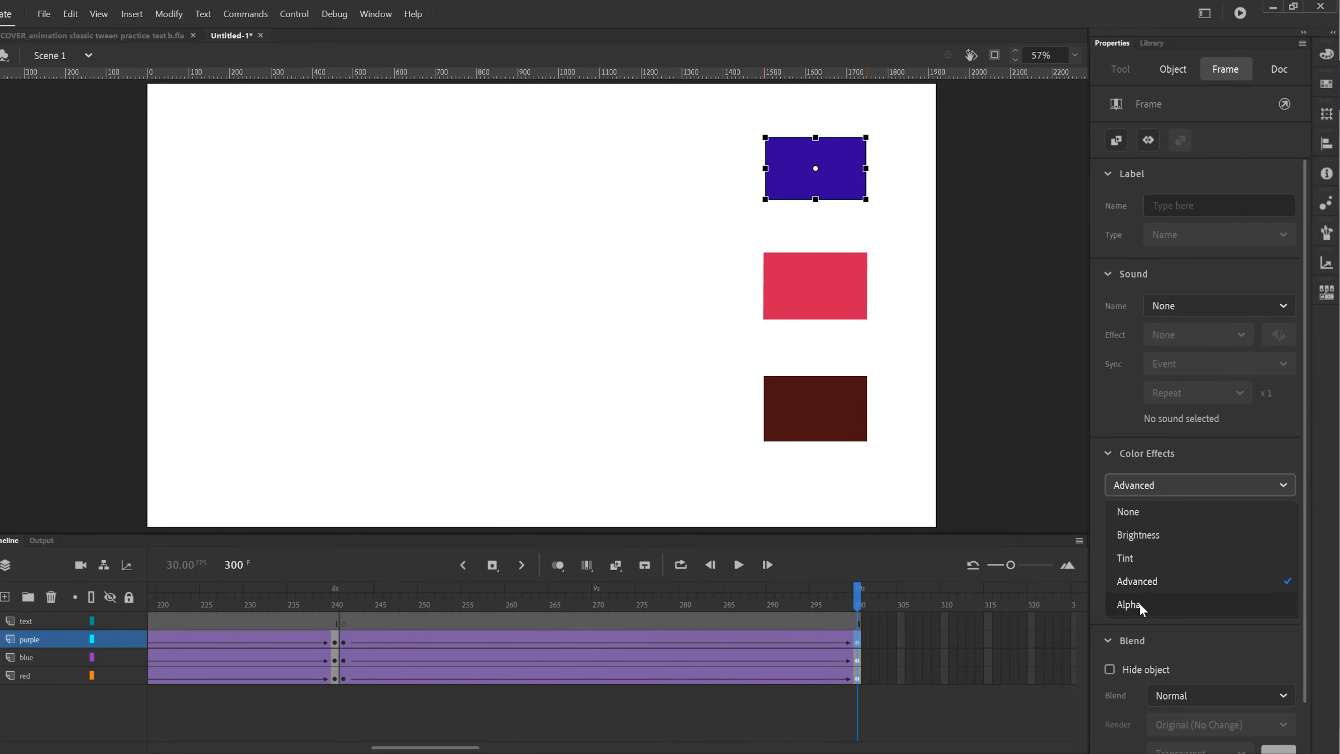
click(1129, 603)
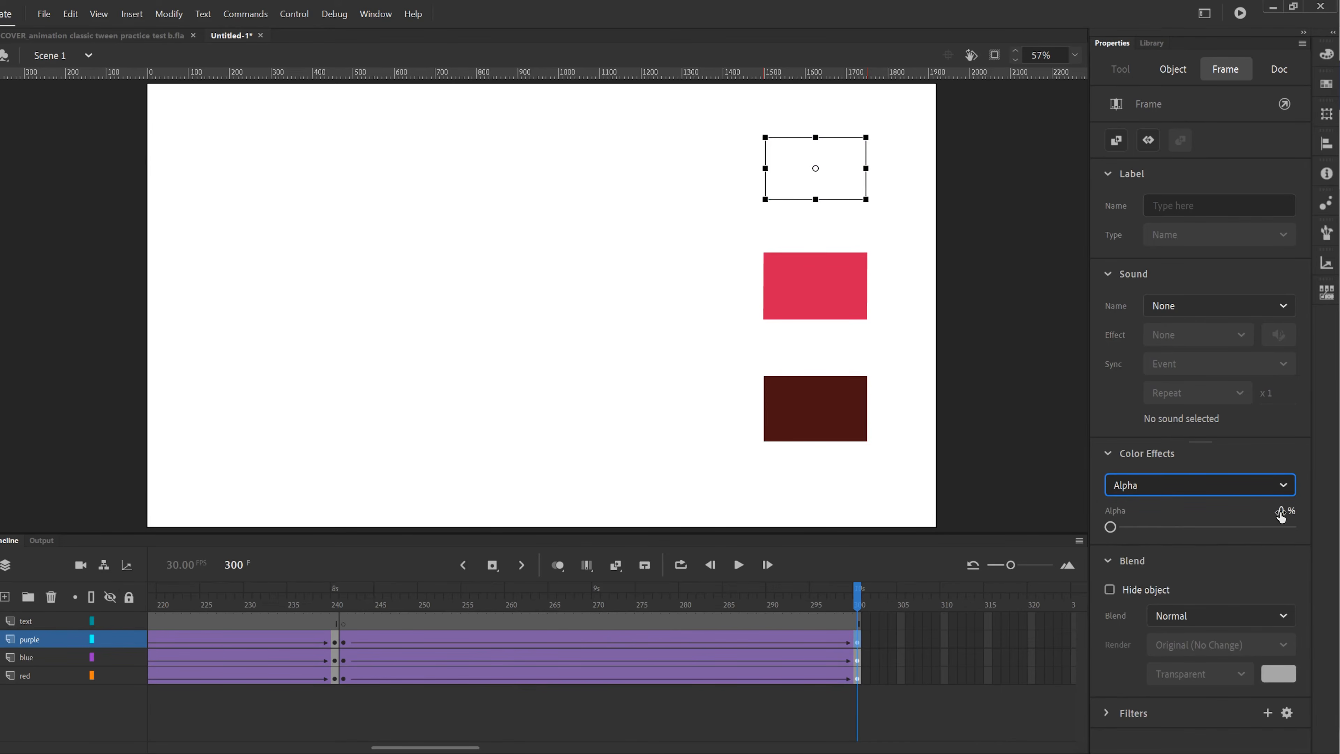
drag(1112, 527, 1144, 528)
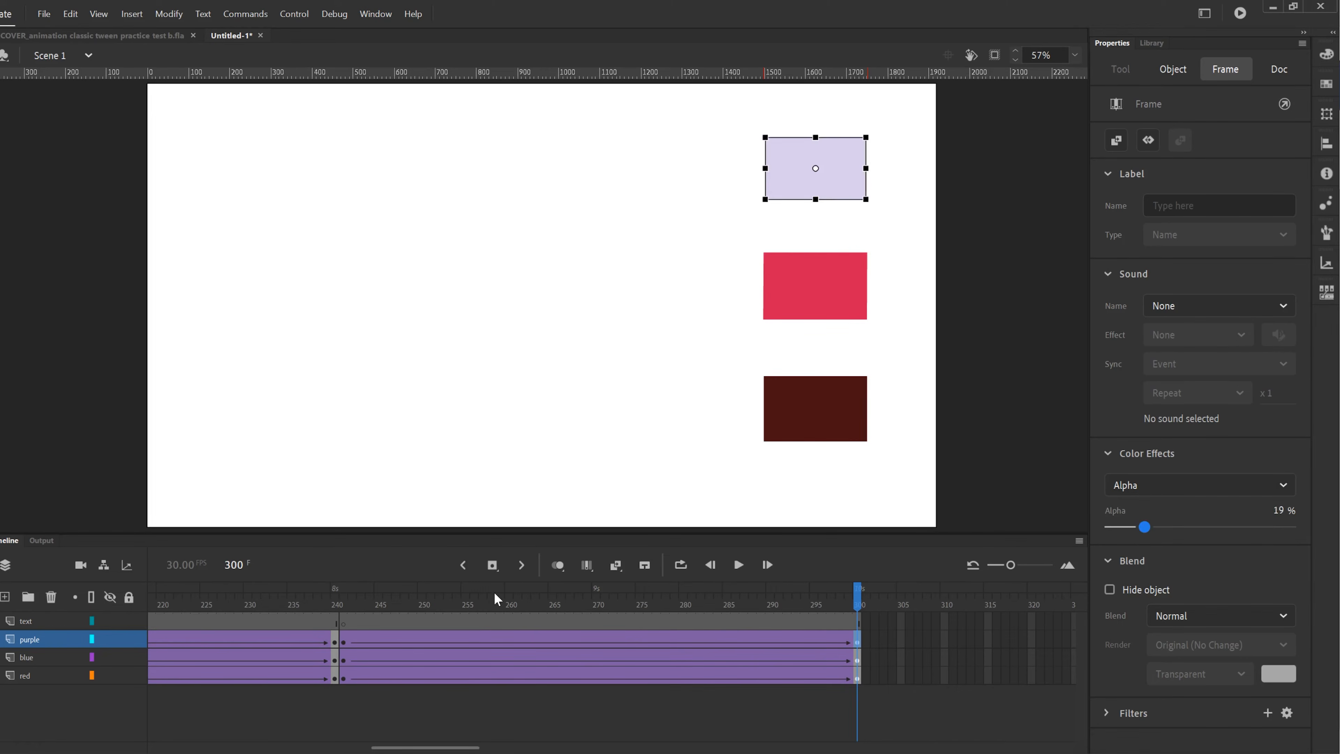
Play the brightness, tint and alpha tweens from frame 241 and go to the end keyframe at frame 300
drag(464, 605, 343, 605)
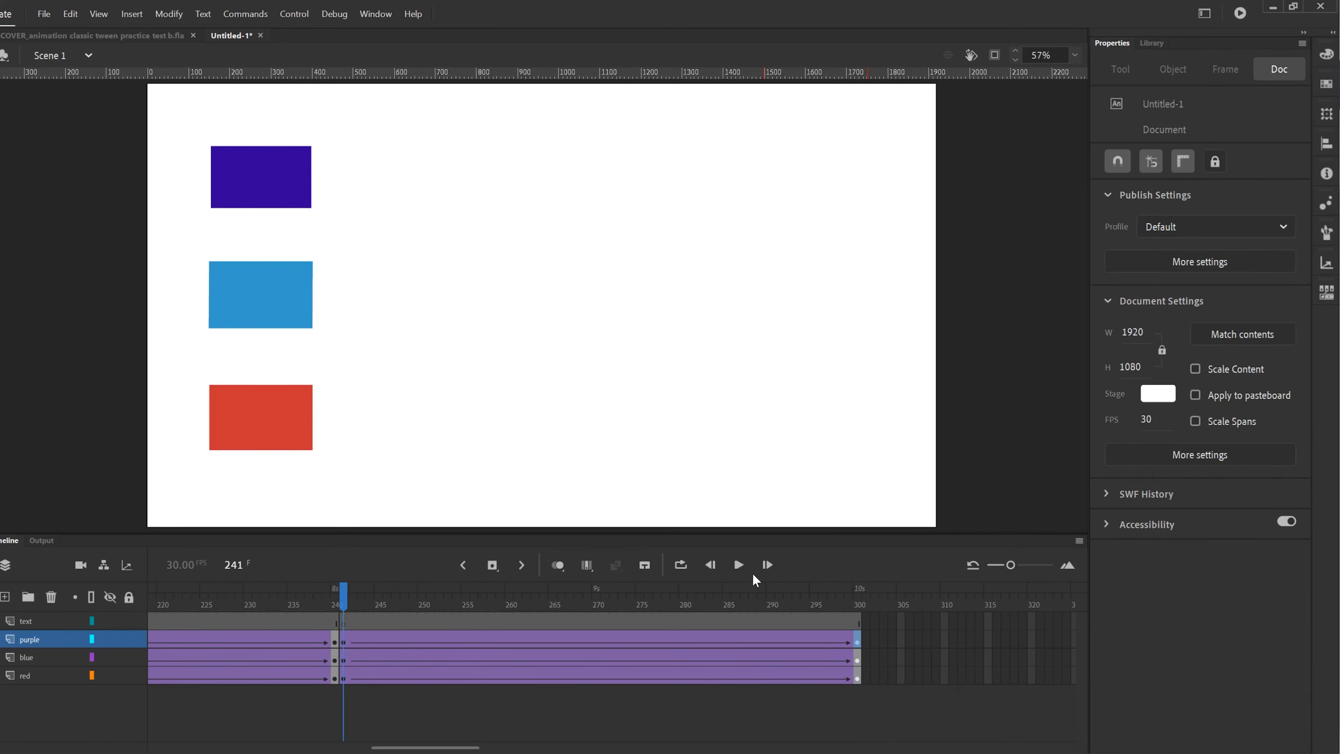
click(740, 568)
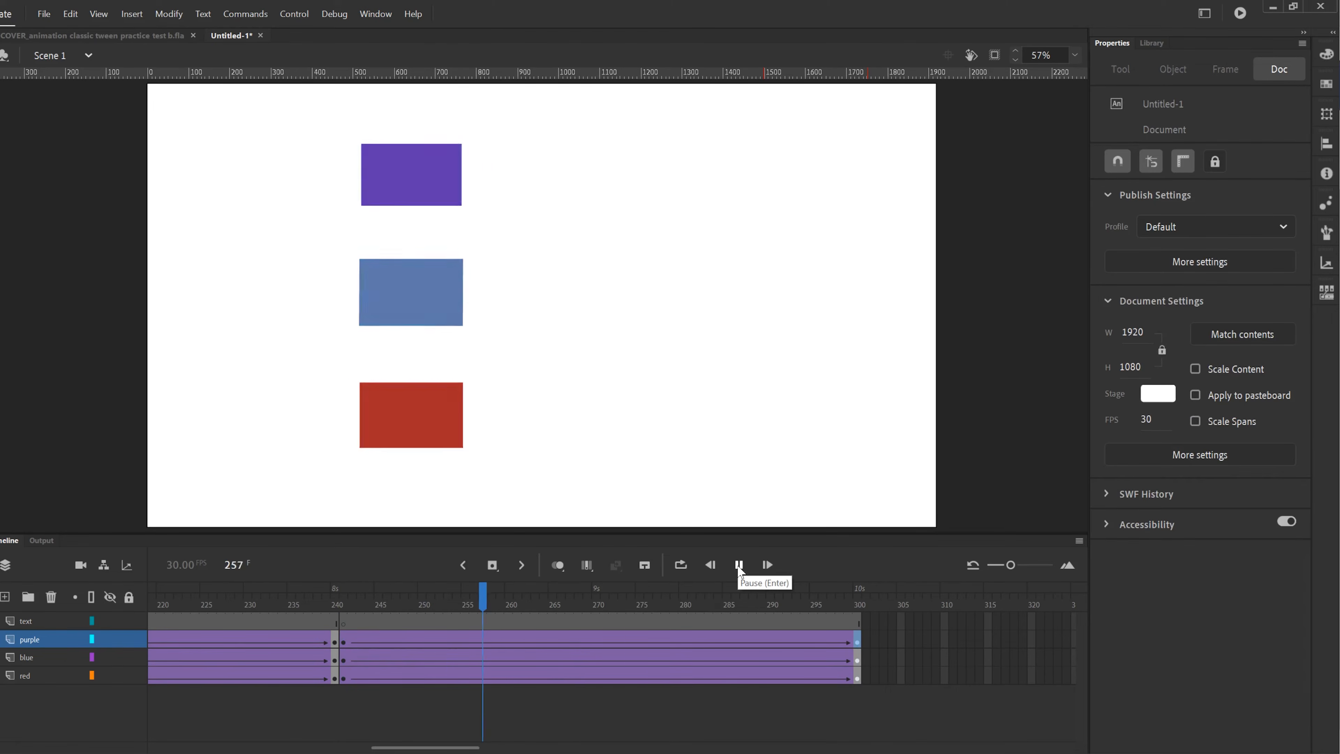
click(739, 566)
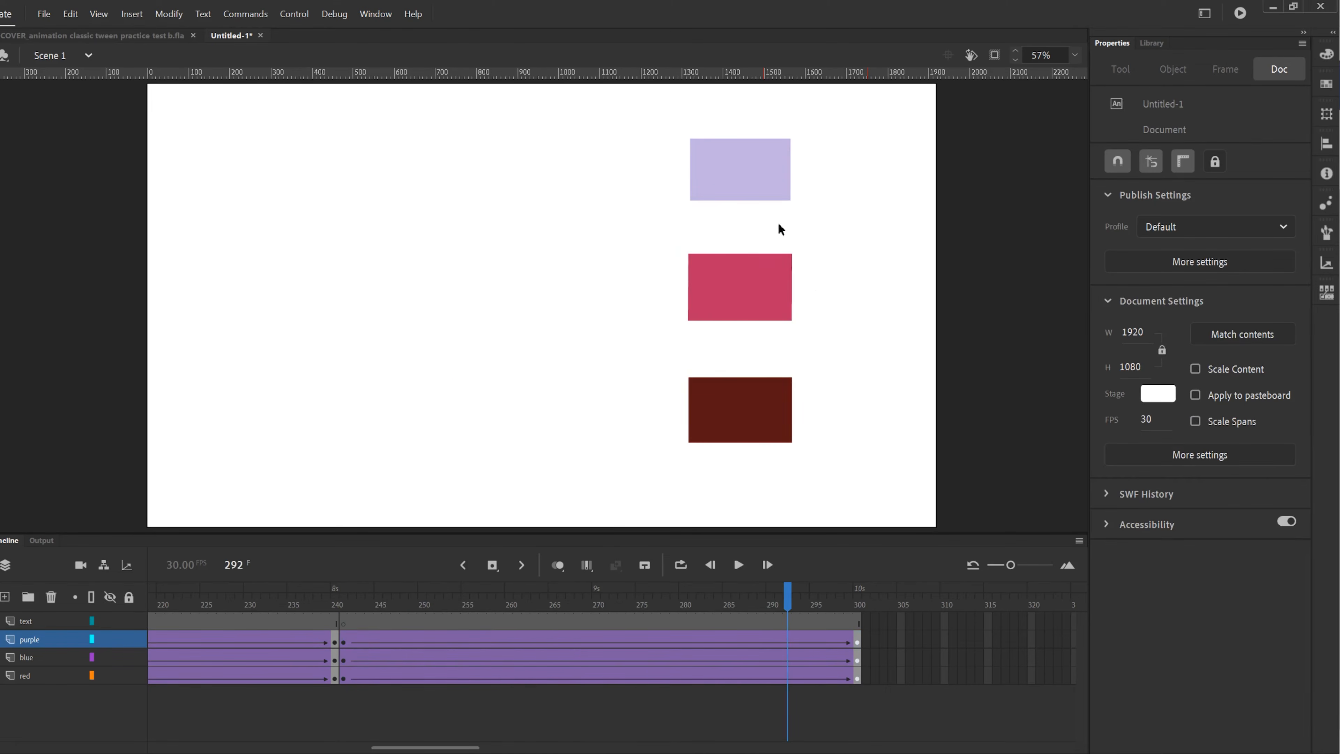
click(832, 636)
click(856, 603)
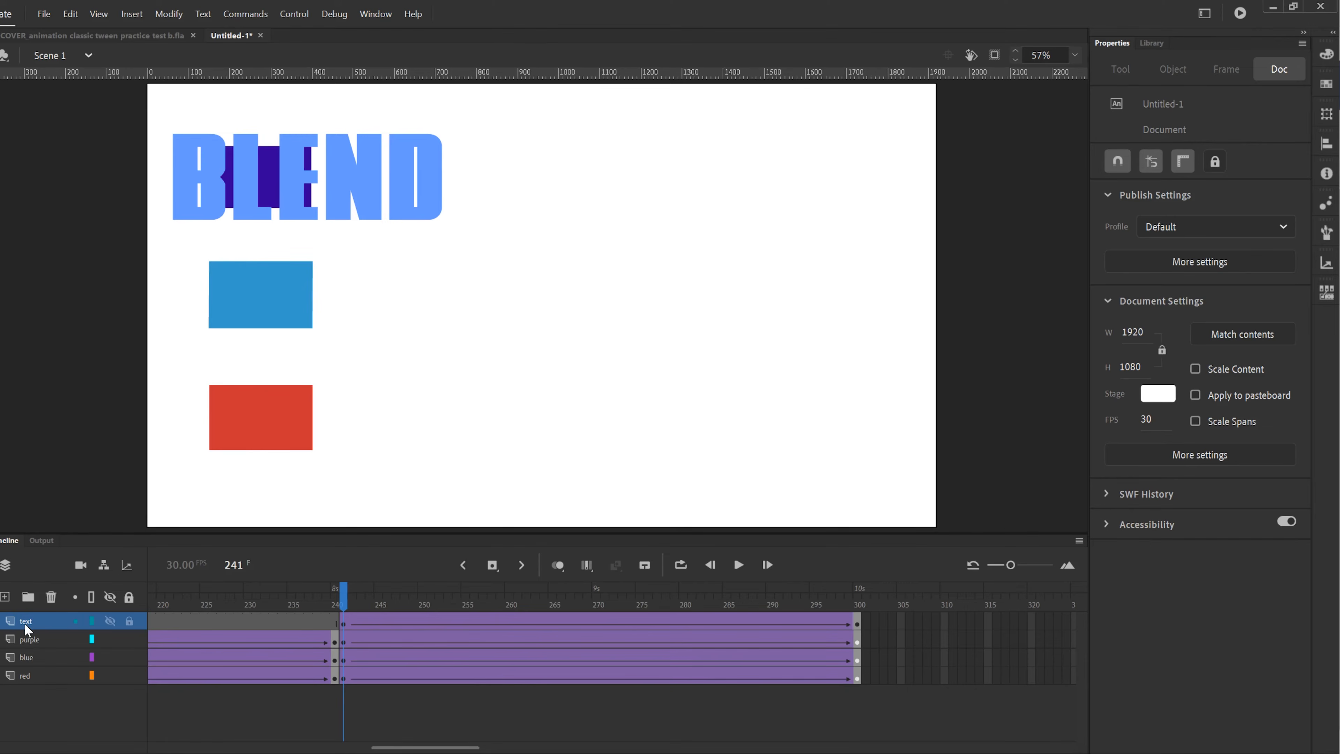
Move the text layer directly beneath the purple layer
drag(11, 626, 14, 647)
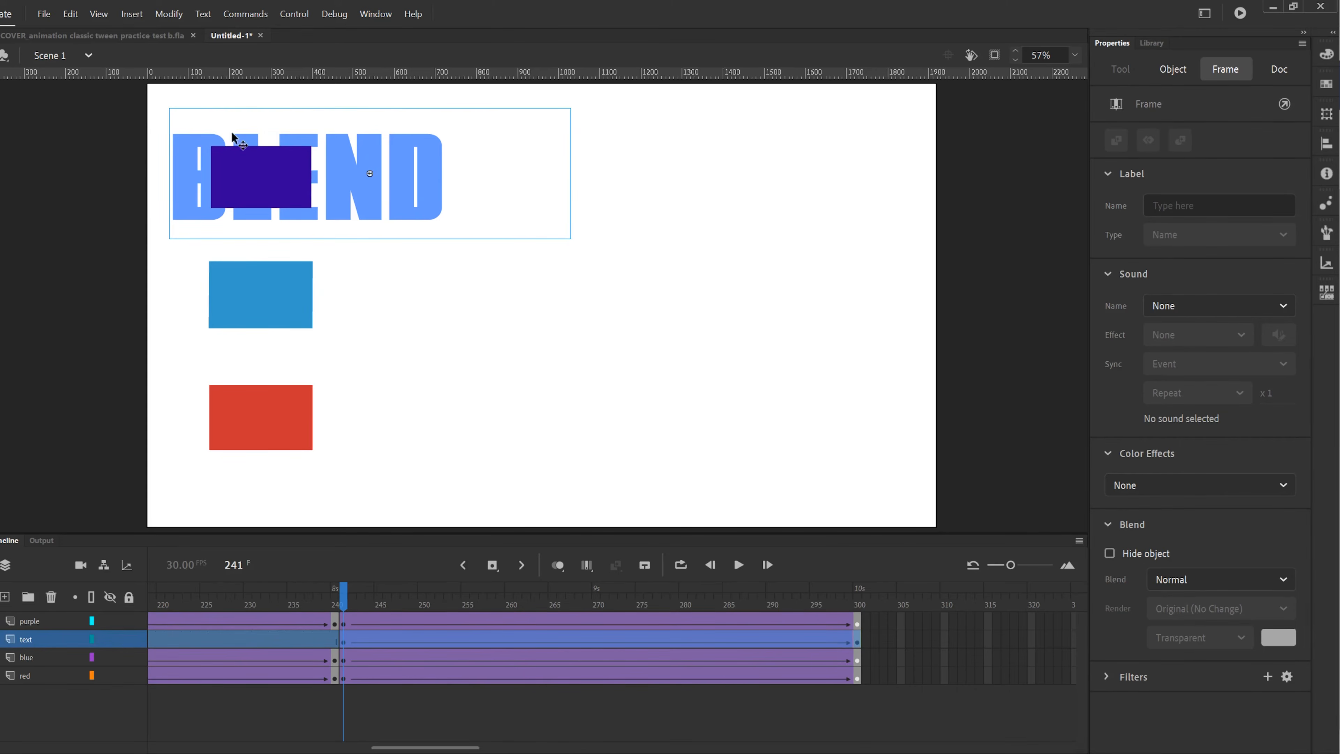
Scrub the playhead from frame 241 to frame 300 to preview the rectangle tweens over the text layer
drag(344, 594, 857, 610)
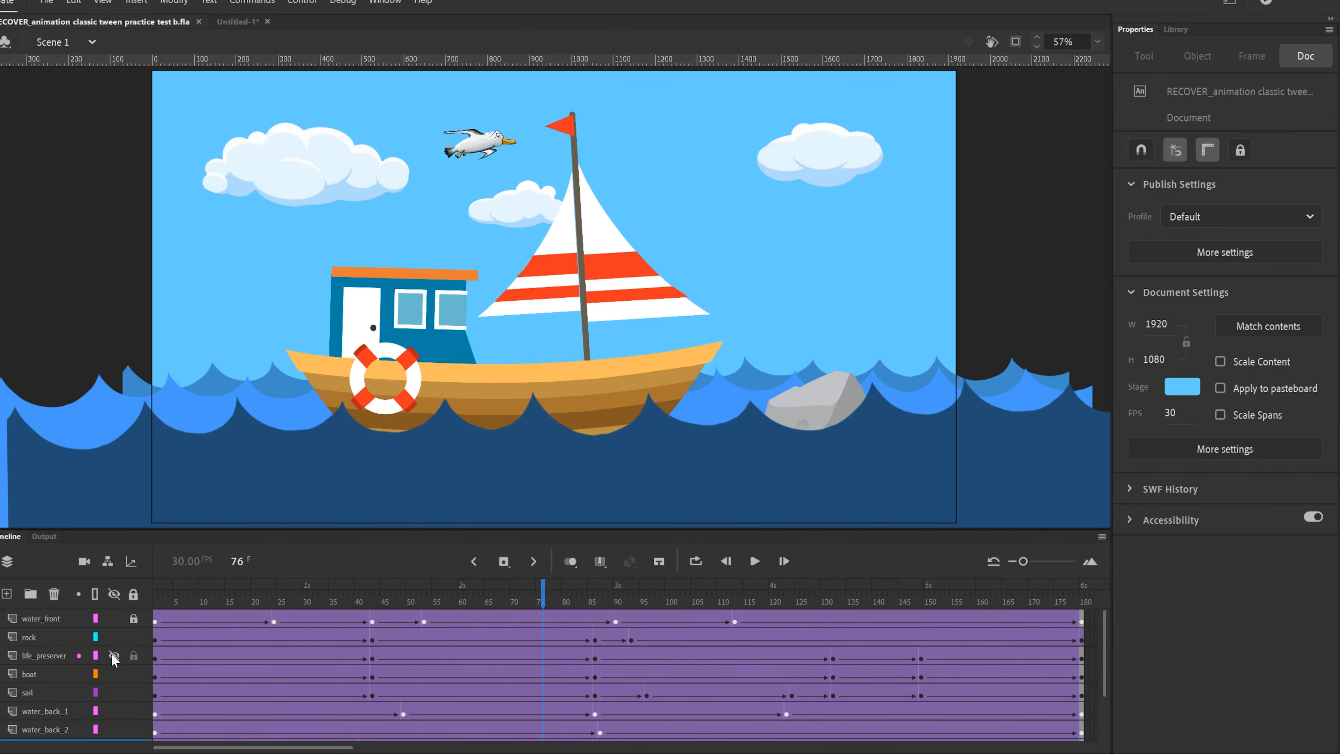
Hide and show the life_preserver and boat layers in turn, and play the boat animation through from frame 1
click(113, 655)
click(112, 655)
click(113, 674)
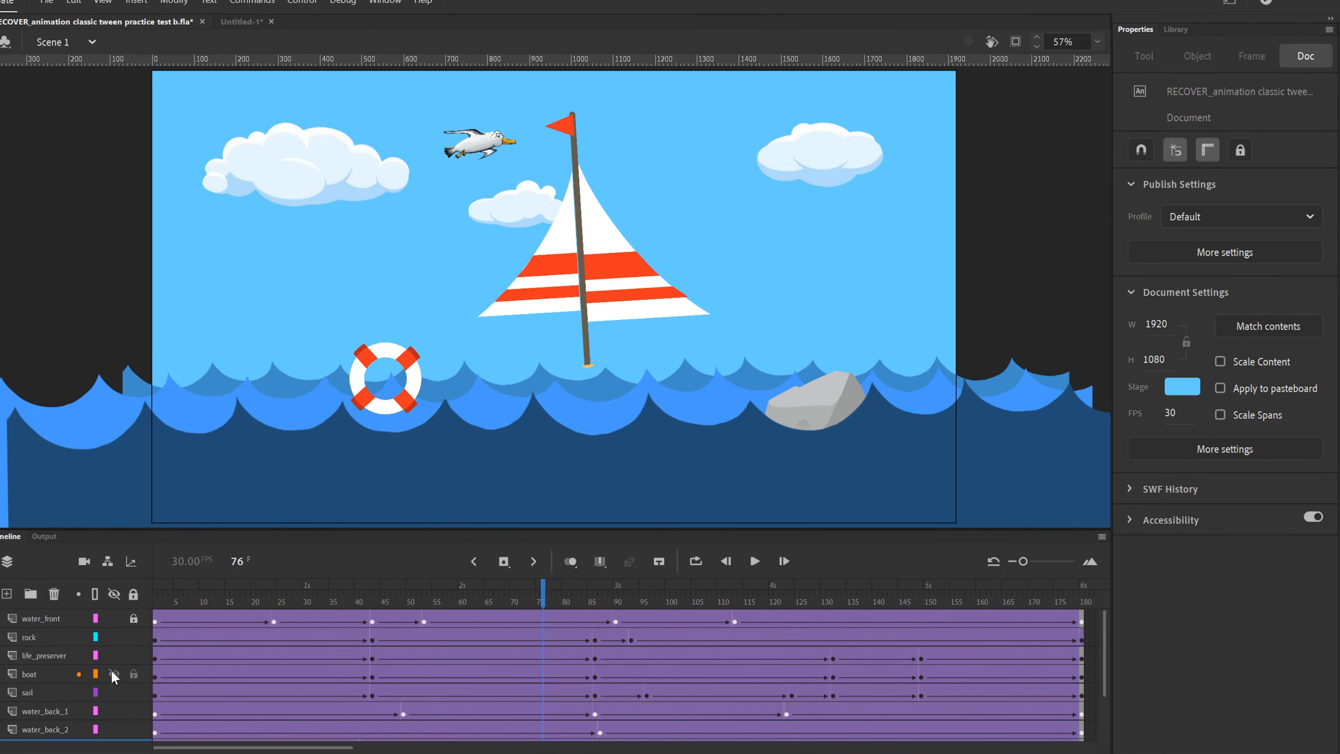
click(112, 673)
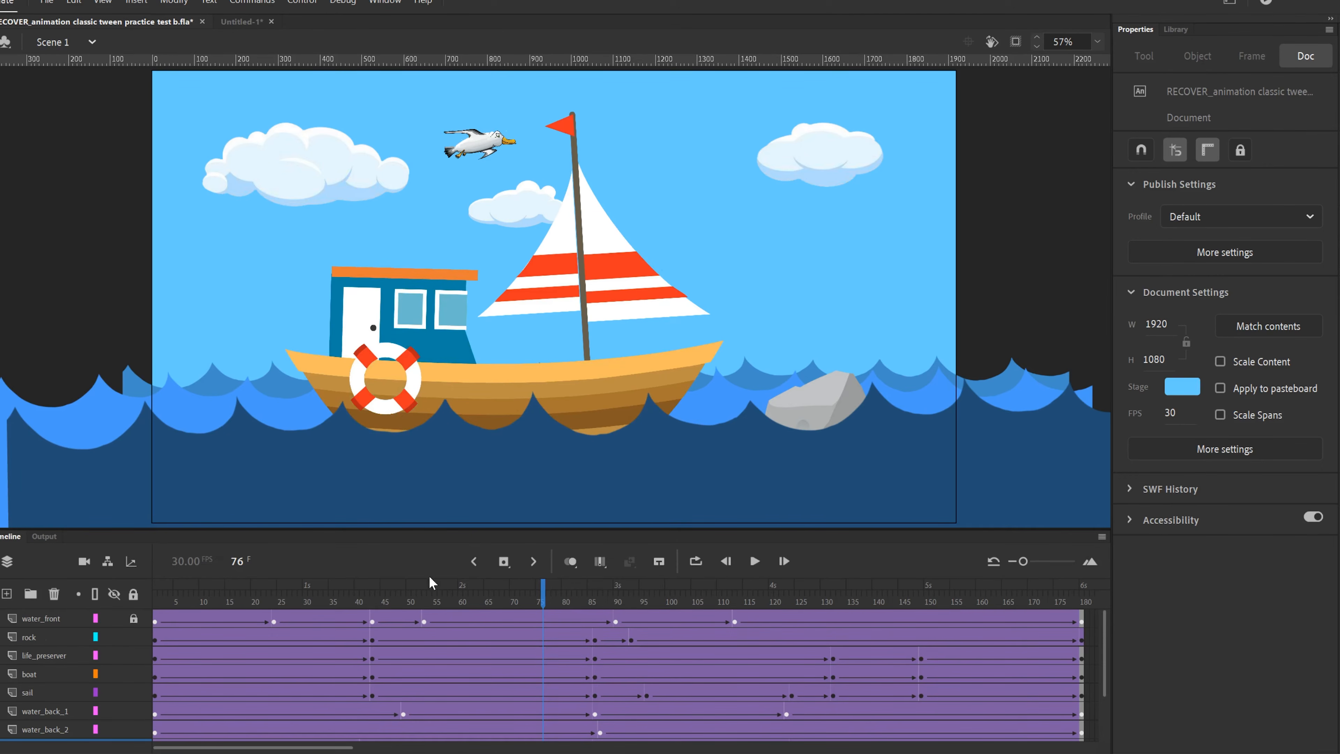
drag(243, 602, 155, 602)
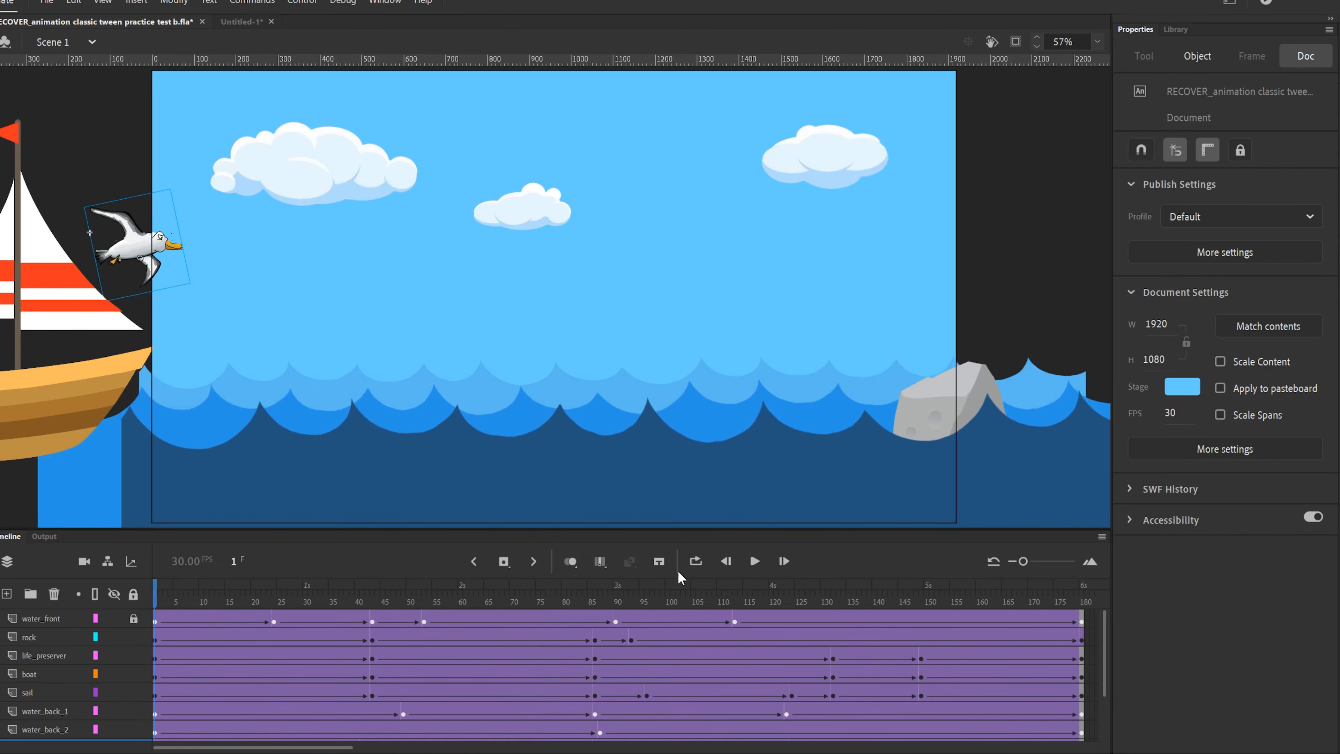
click(755, 563)
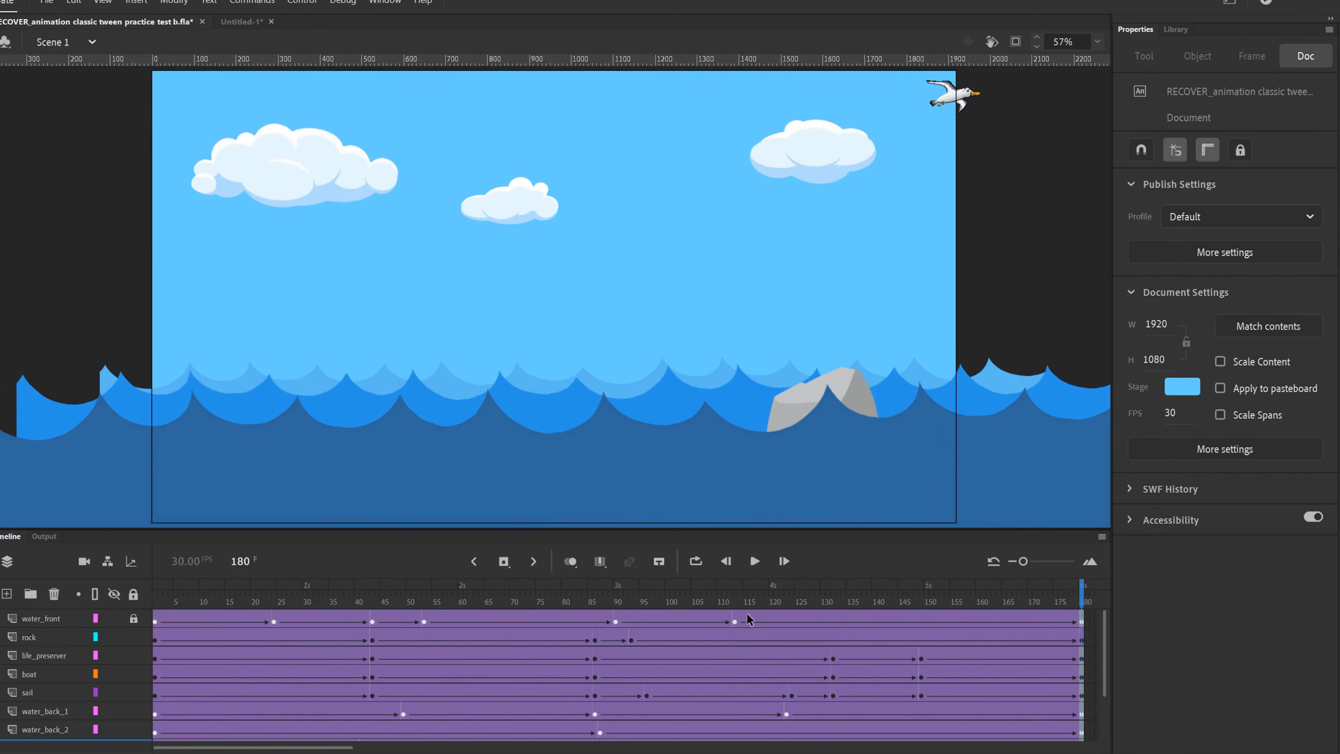
Return to frame 1 and hide the water_front, rock, life_preserver, boat, sail, water_back_1 and water_back_2 layers
drag(307, 600, 153, 601)
click(114, 618)
click(113, 637)
click(115, 655)
click(114, 673)
click(114, 693)
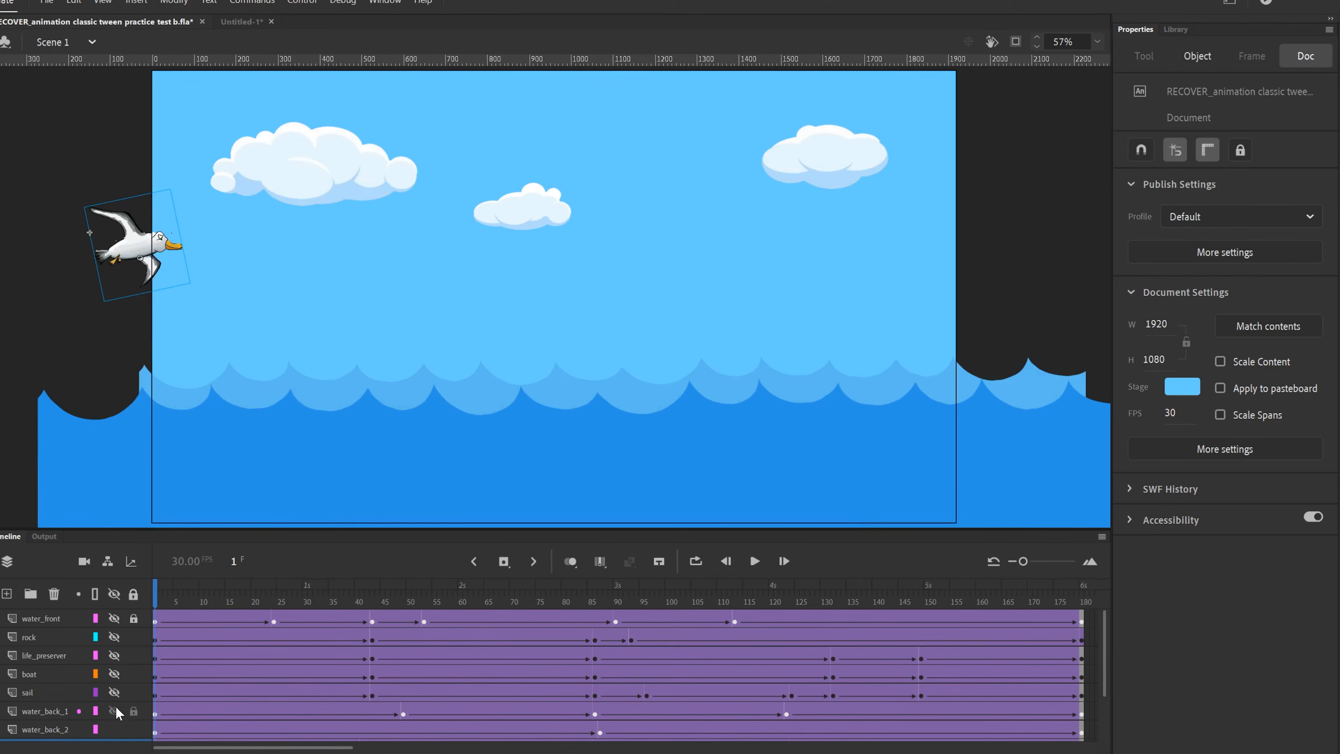
click(114, 711)
scroll(114, 704, down, 3)
click(114, 656)
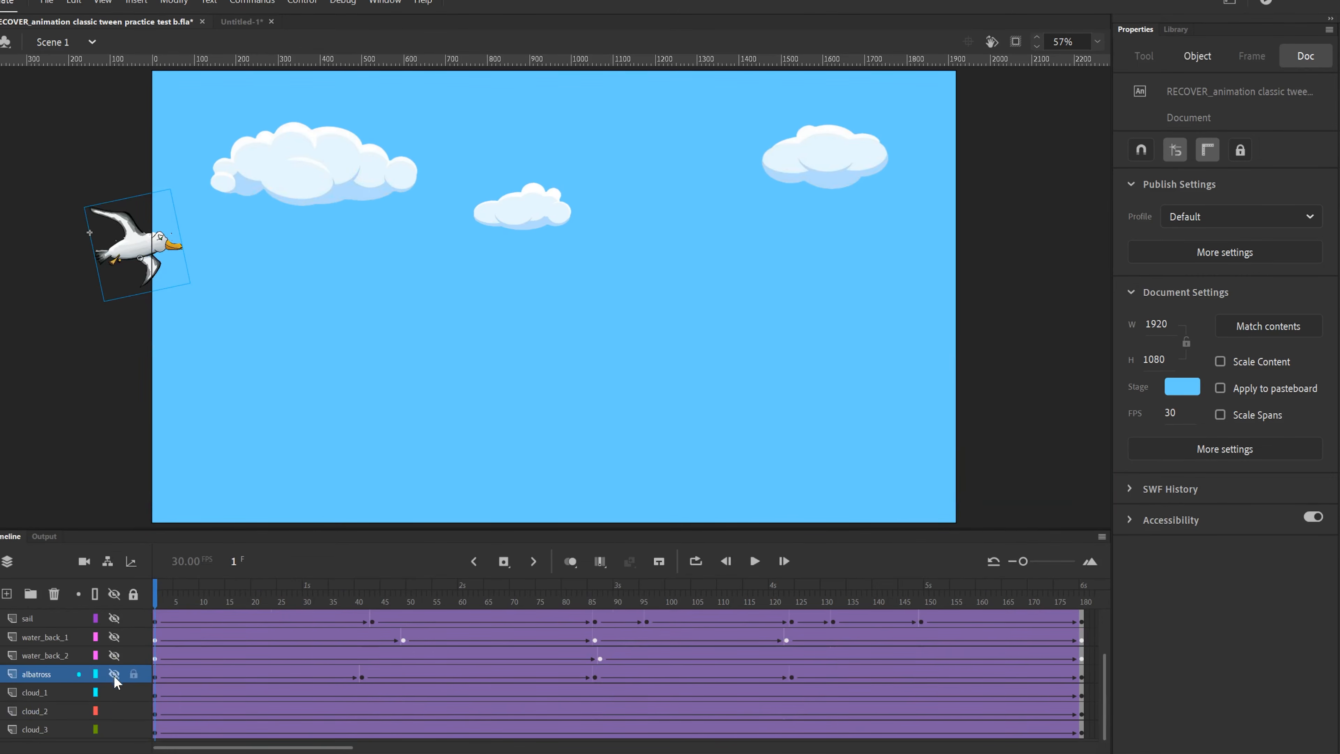
Hide the albatross, cloud_1, cloud_2 and cloud_3 layers
click(115, 674)
click(114, 692)
click(115, 711)
click(115, 729)
scroll(115, 694, up, 3)
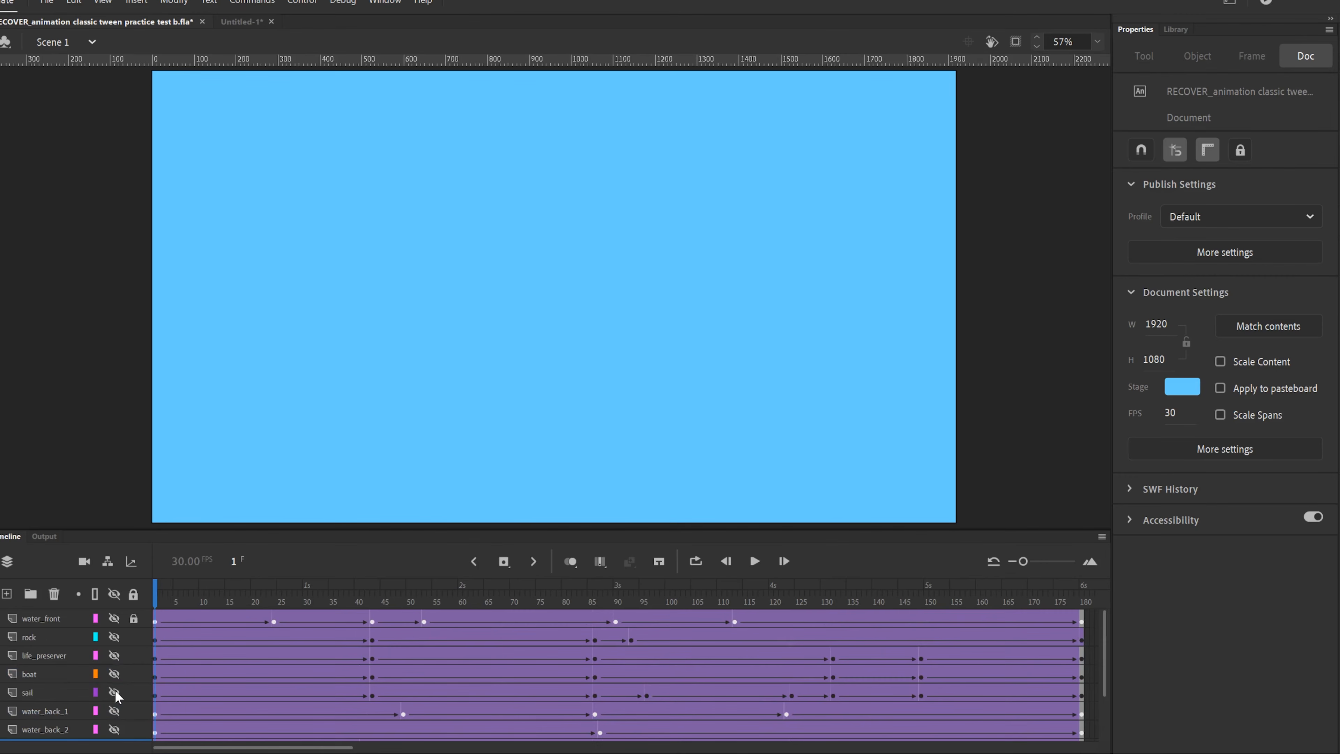
Show the water_front layer and the rock layer again, scrubbing the timeline to review the motion of each
click(113, 618)
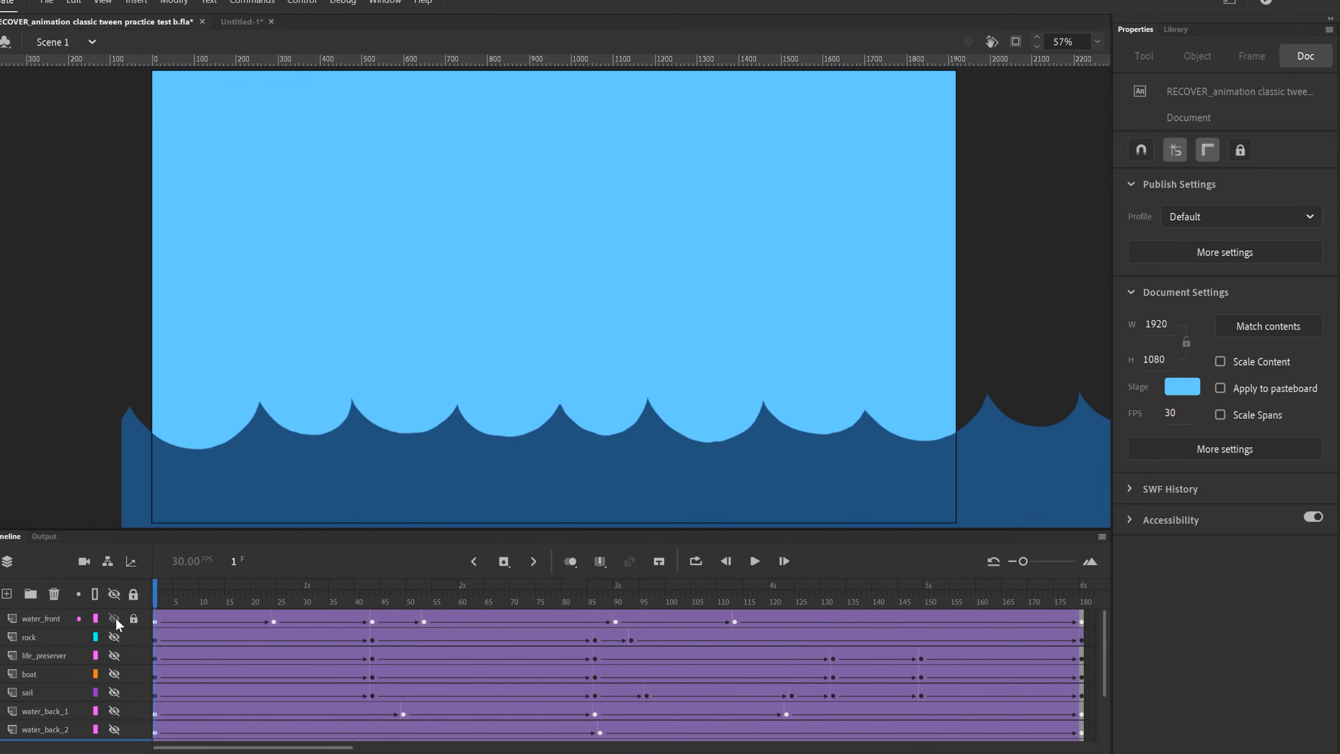
drag(167, 597, 160, 639)
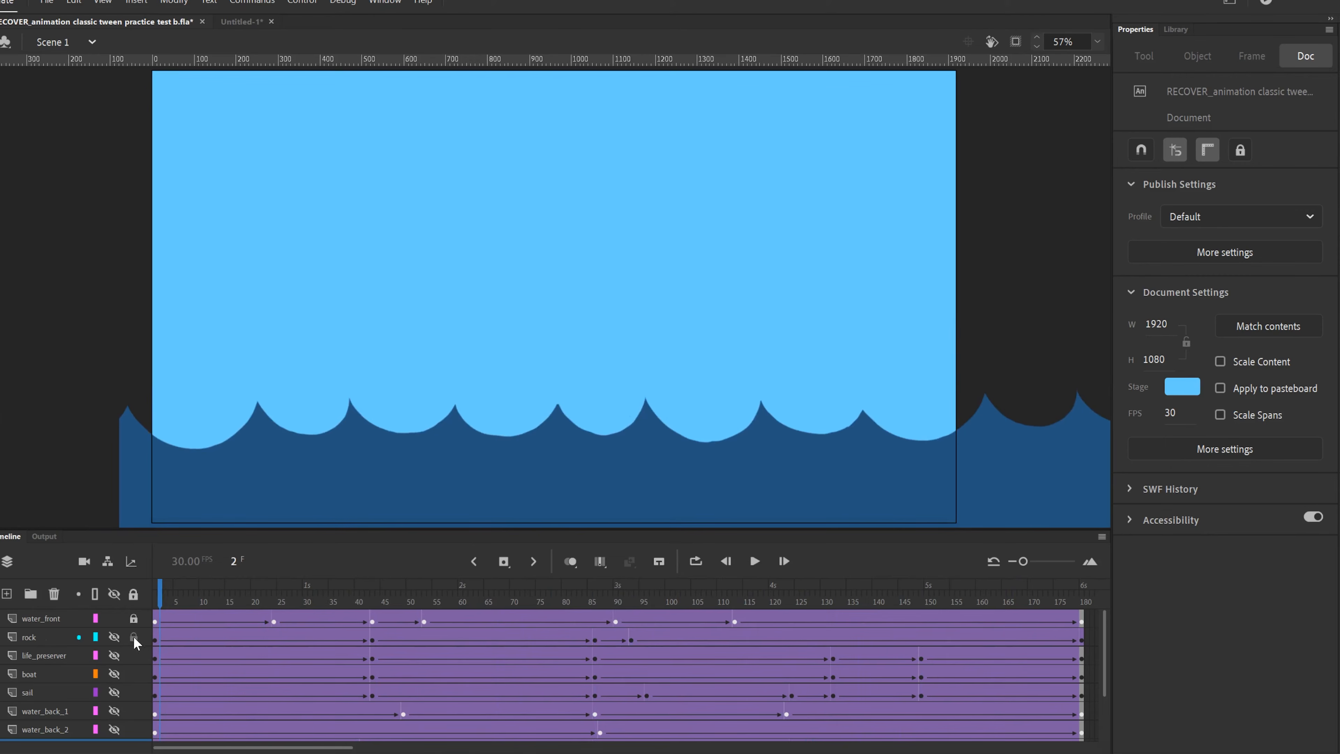
click(113, 634)
click(152, 606)
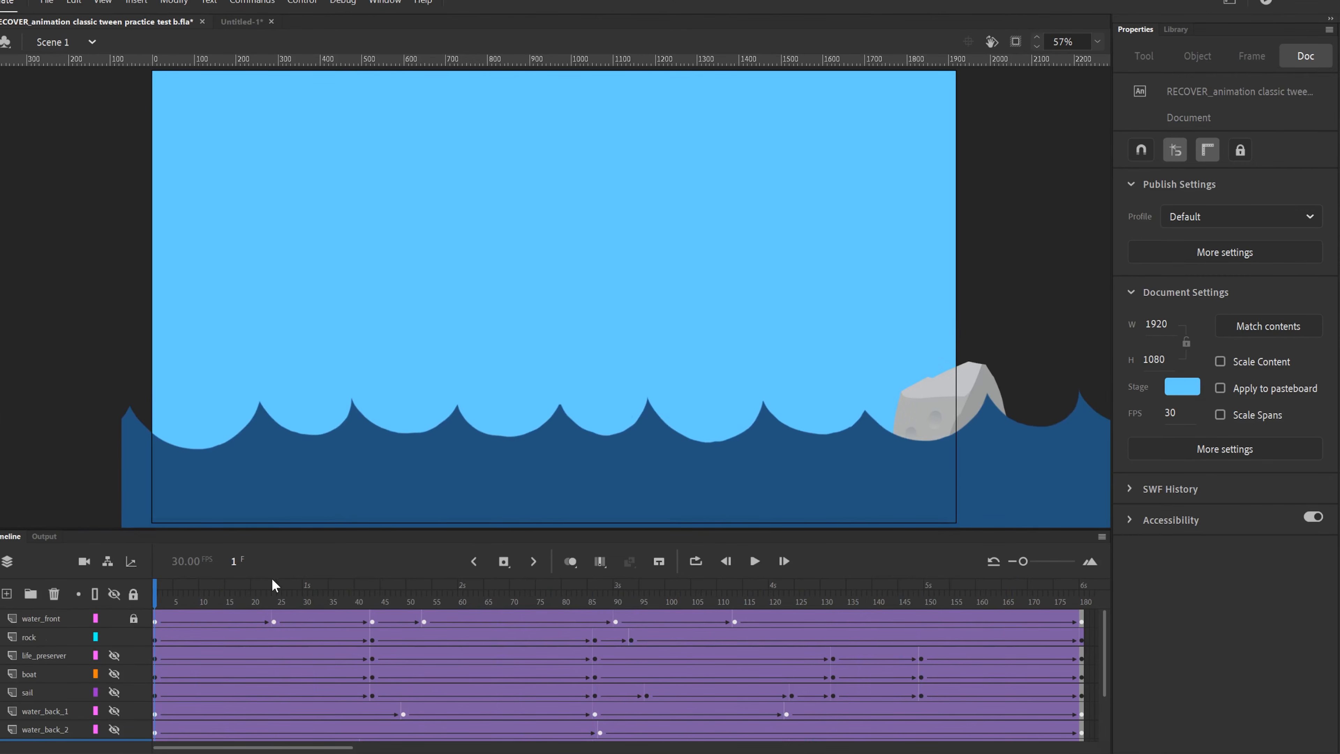
drag(167, 597, 739, 612)
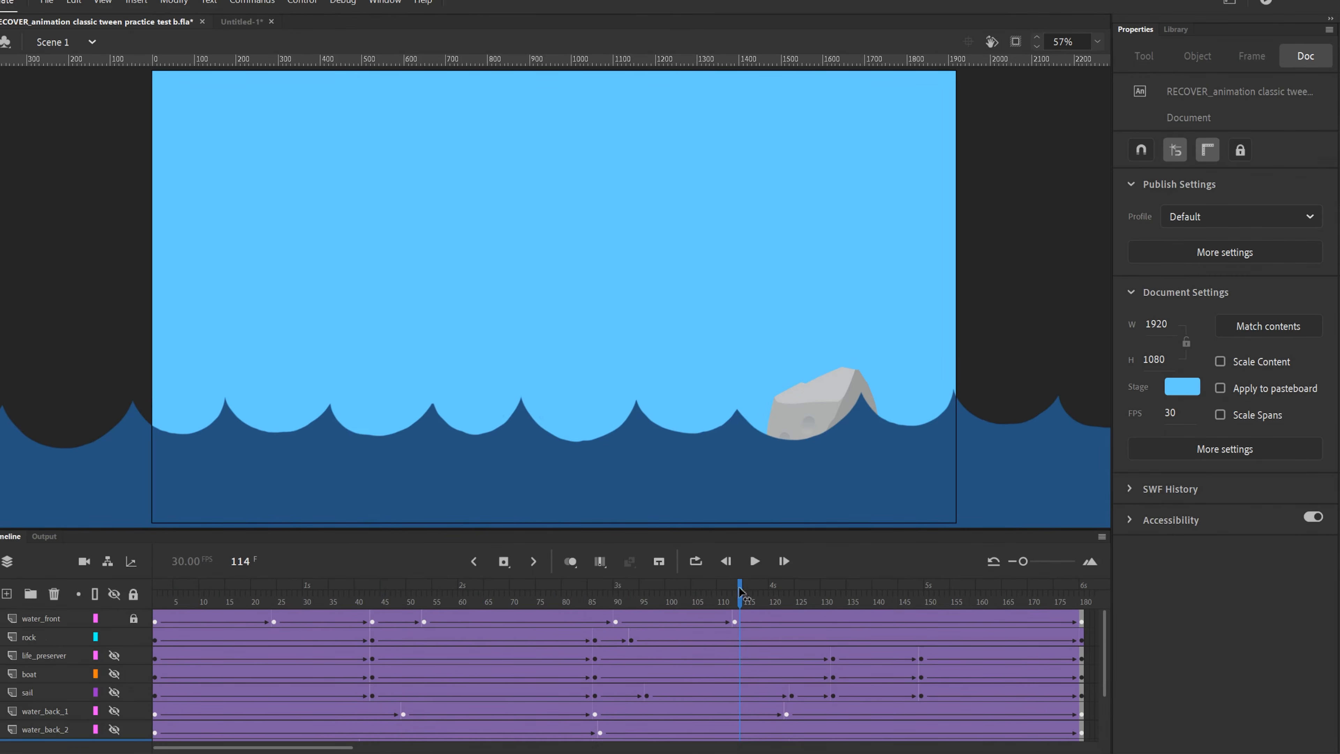
drag(740, 591, 147, 654)
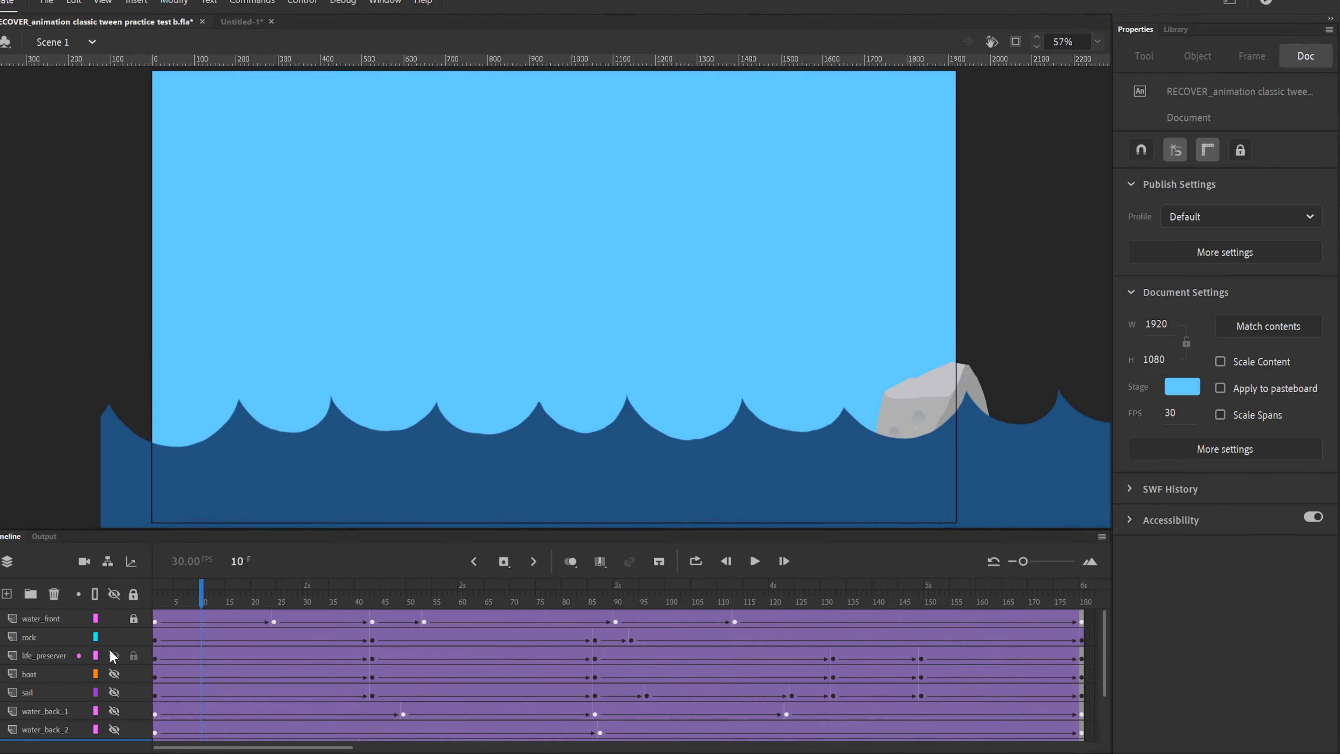
Show the life_preserver layer and review its motion from the keyframe at frame 43 through to frame 155
drag(194, 612, 212, 602)
drag(388, 593, 233, 586)
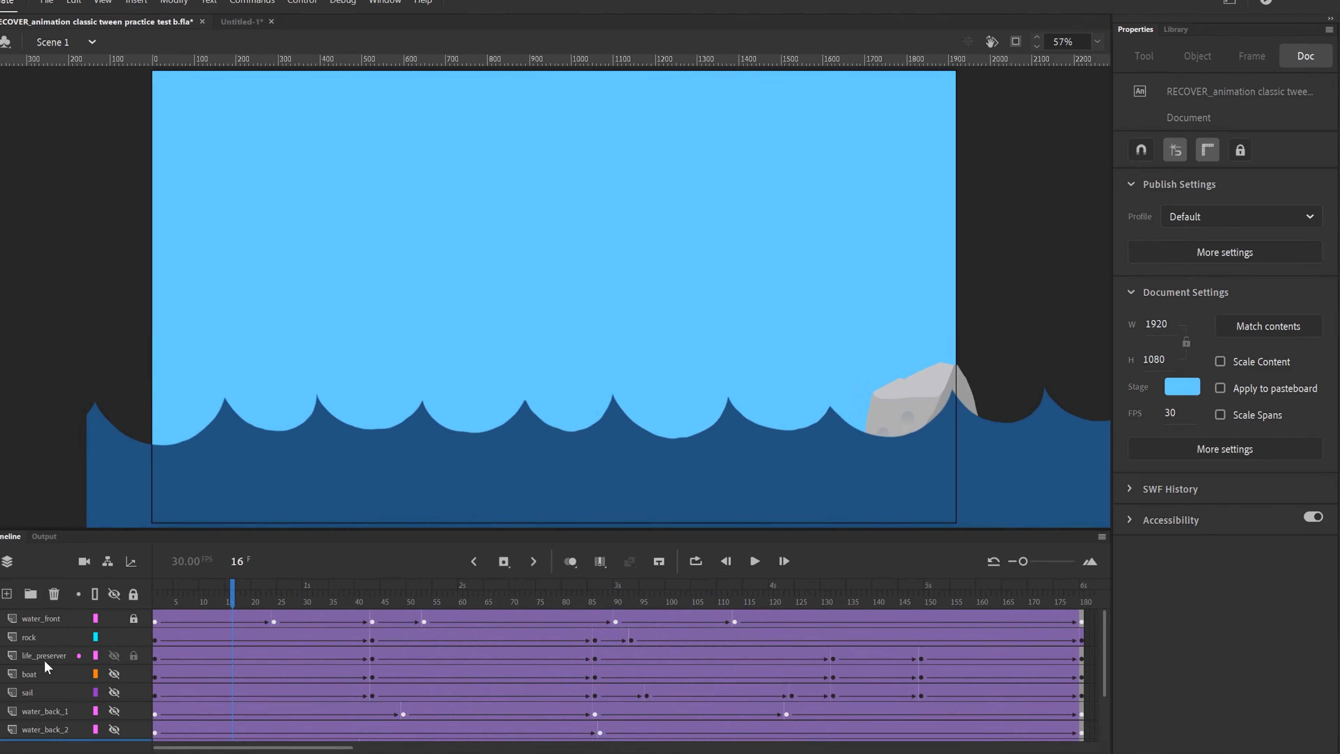
click(373, 660)
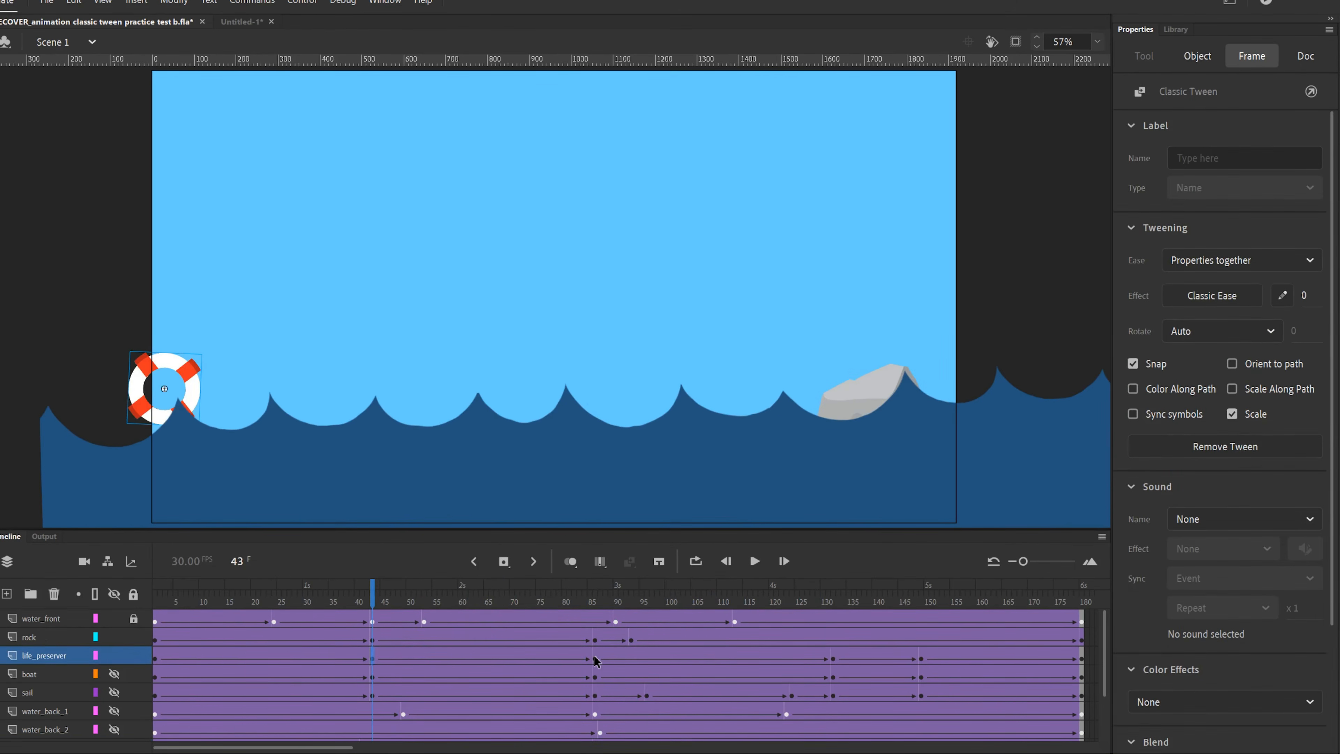
click(595, 660)
drag(596, 602, 958, 639)
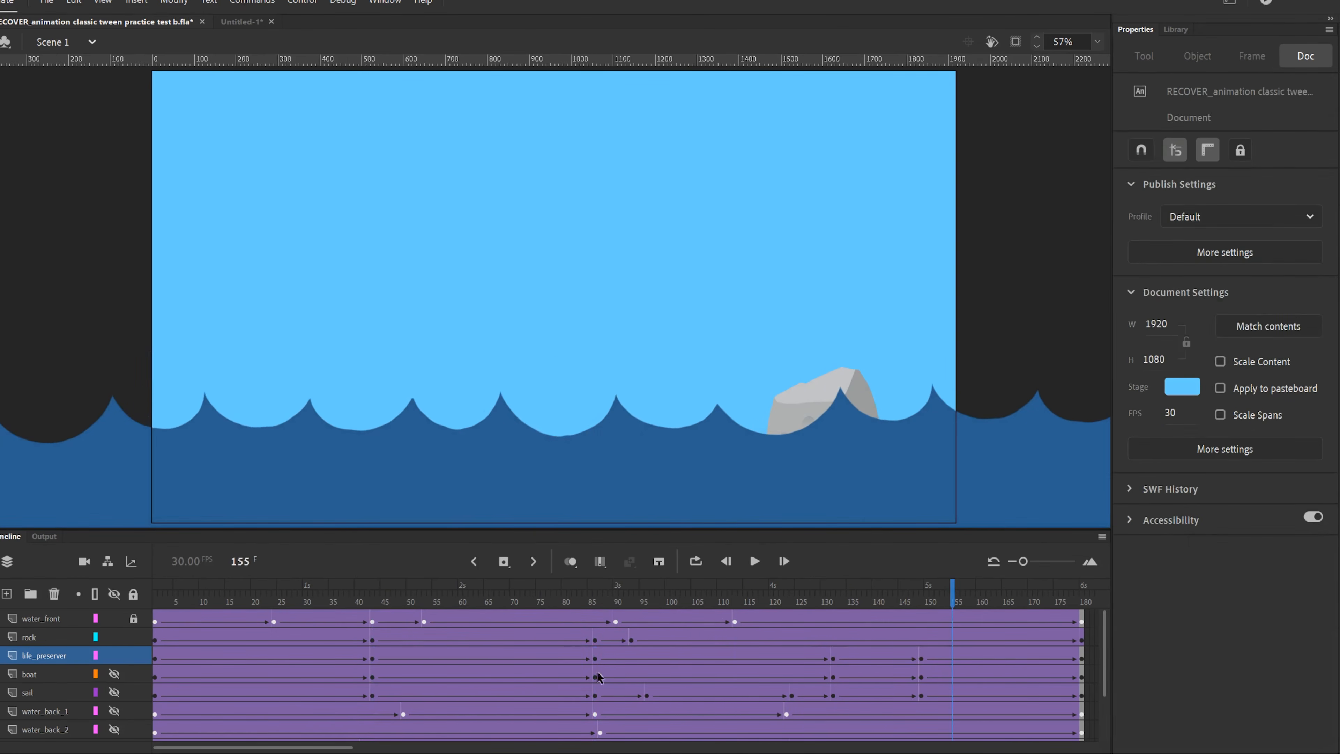
Show the boat and sail layers and scrub from near the start to frame 95
click(114, 676)
click(114, 693)
drag(181, 598, 642, 592)
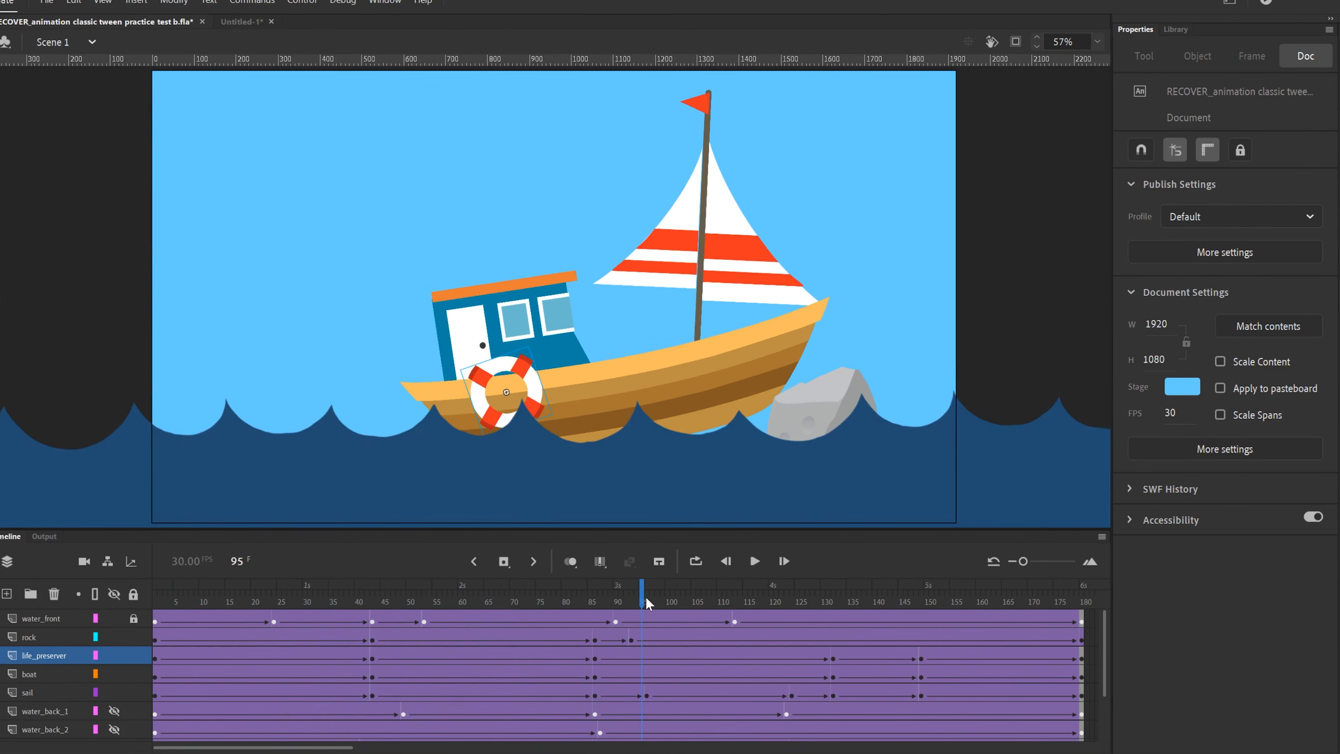
Examine the ease effects of the boat layer's tweens at frames 100 and 139, scrubbing on to frame 146
click(669, 677)
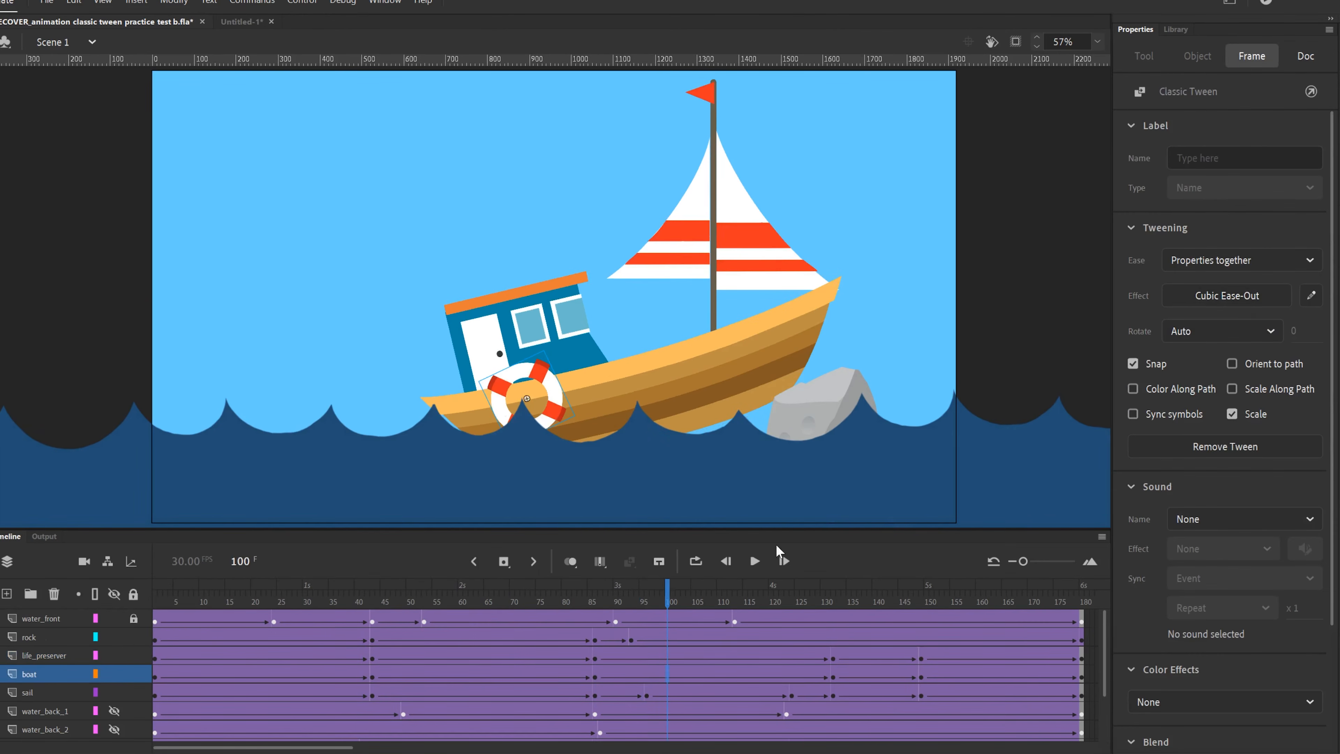
drag(674, 603, 840, 580)
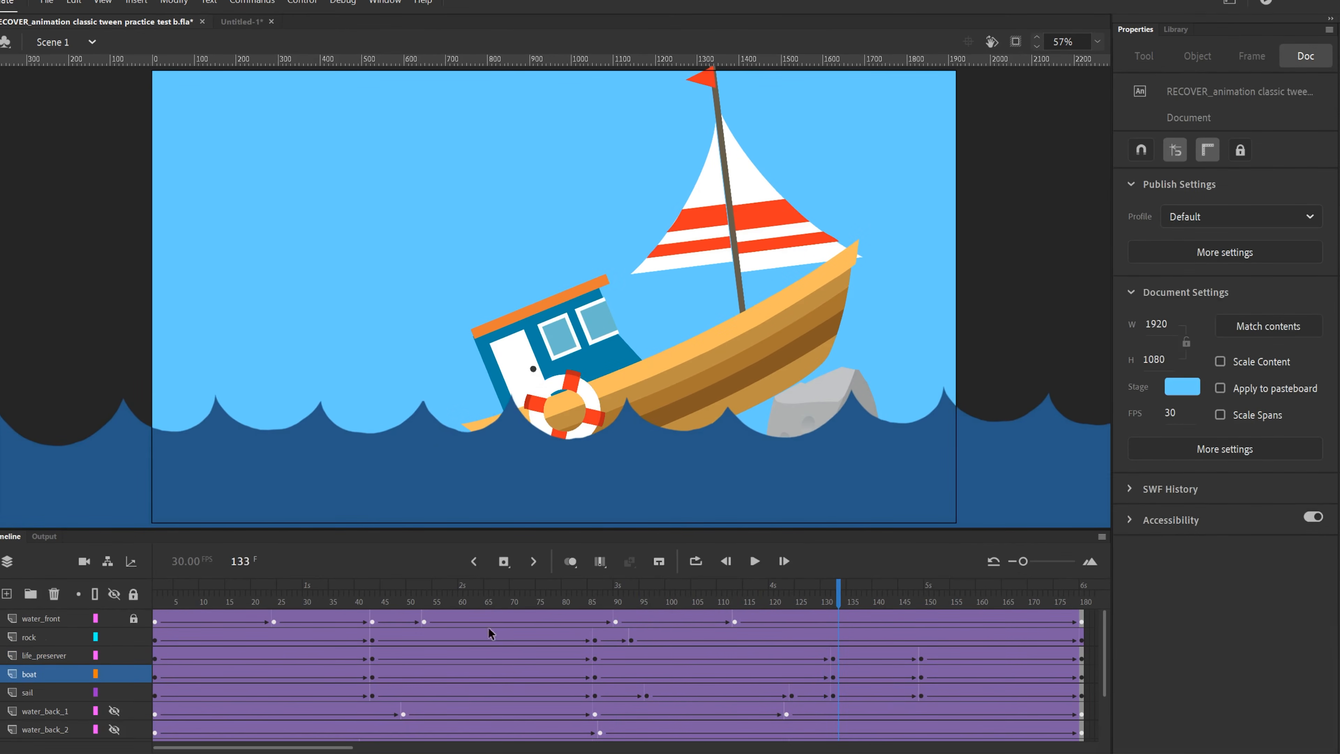
click(870, 677)
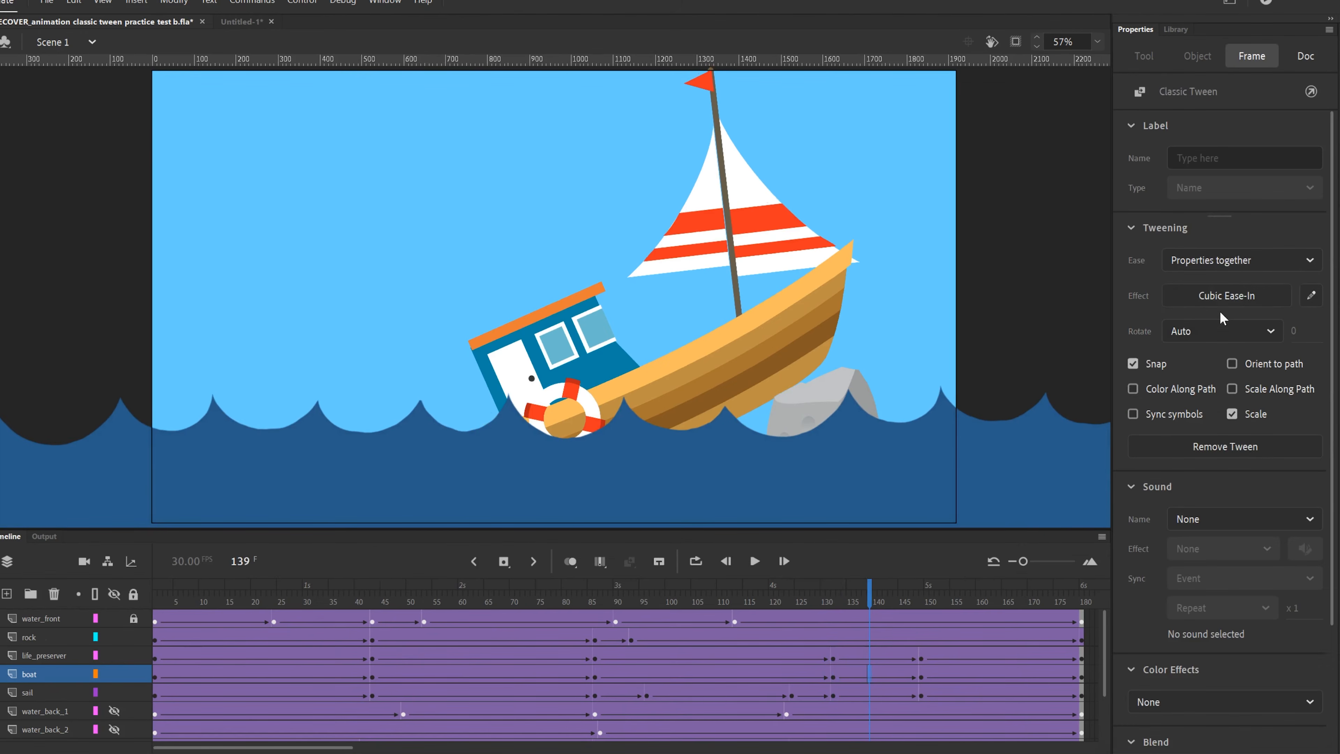
drag(871, 600, 912, 624)
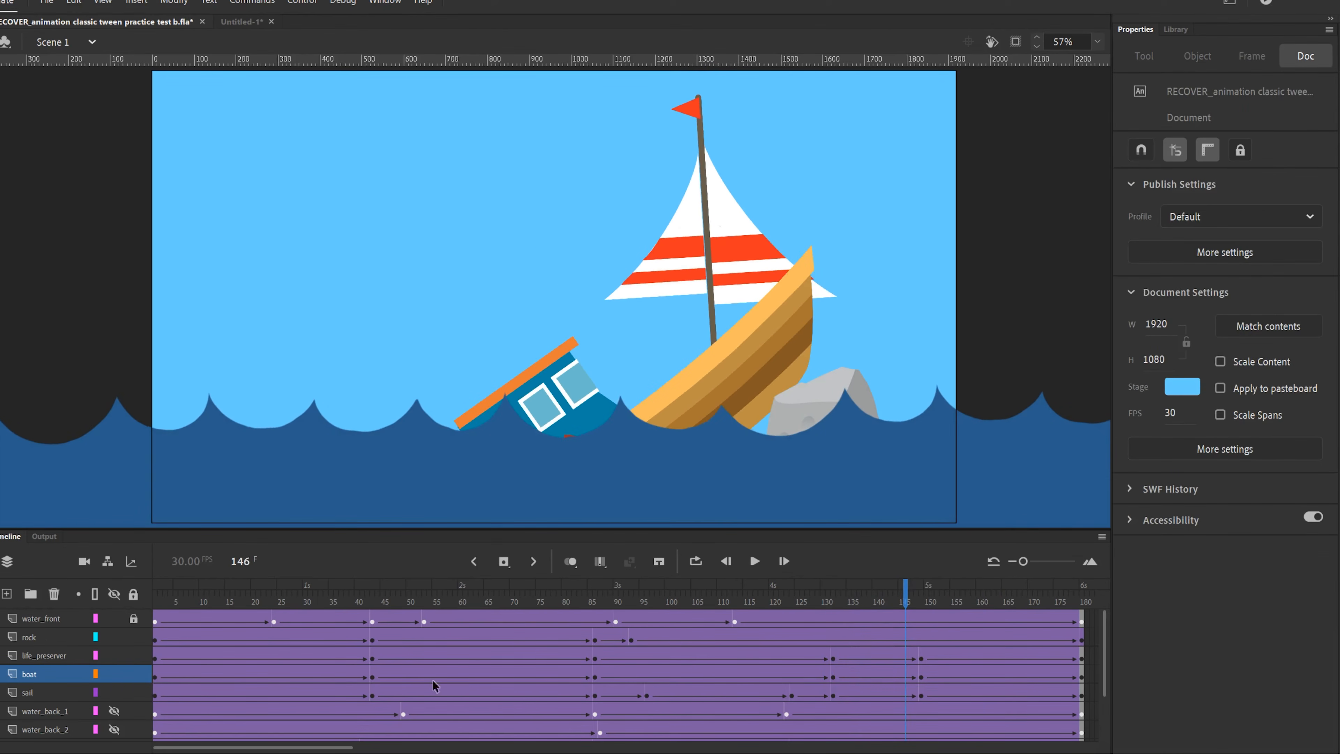
Select the sail keyframe at frame 132 and temporarily hide the boat layer to examine the sail on its own
click(833, 696)
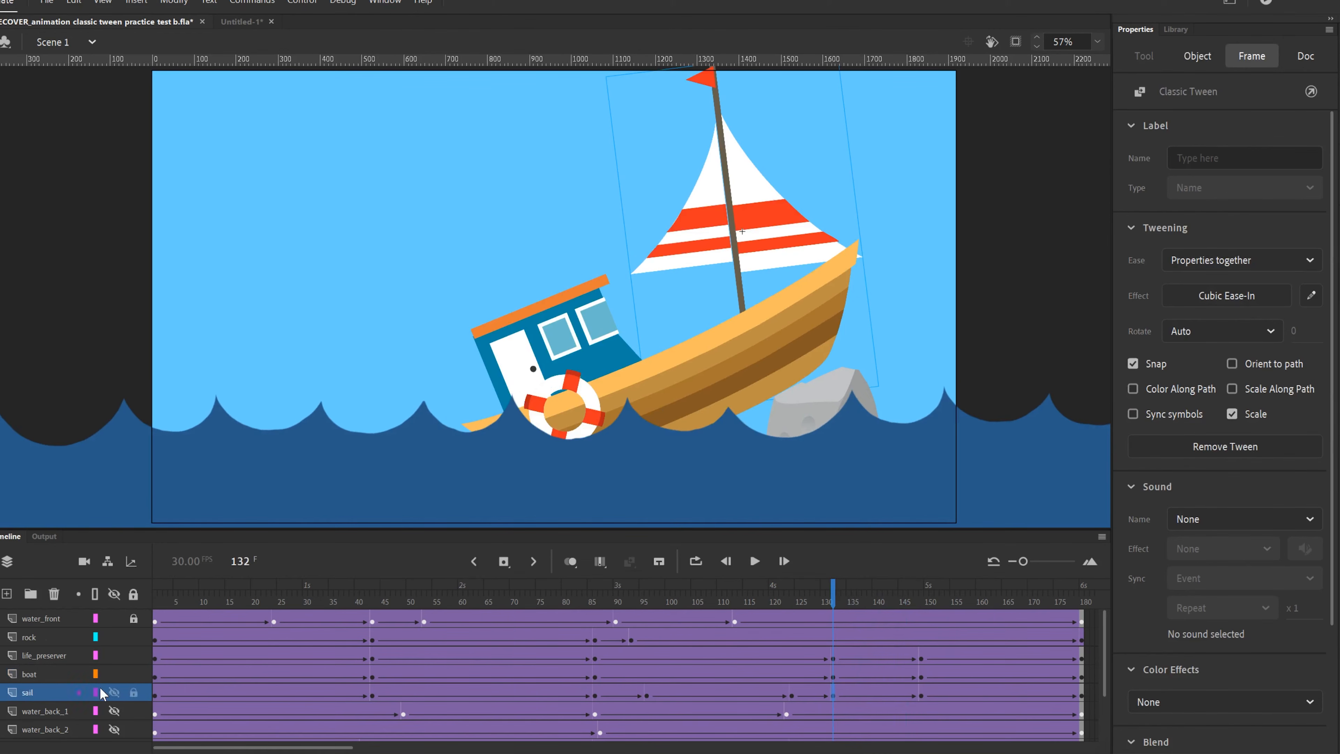
click(114, 675)
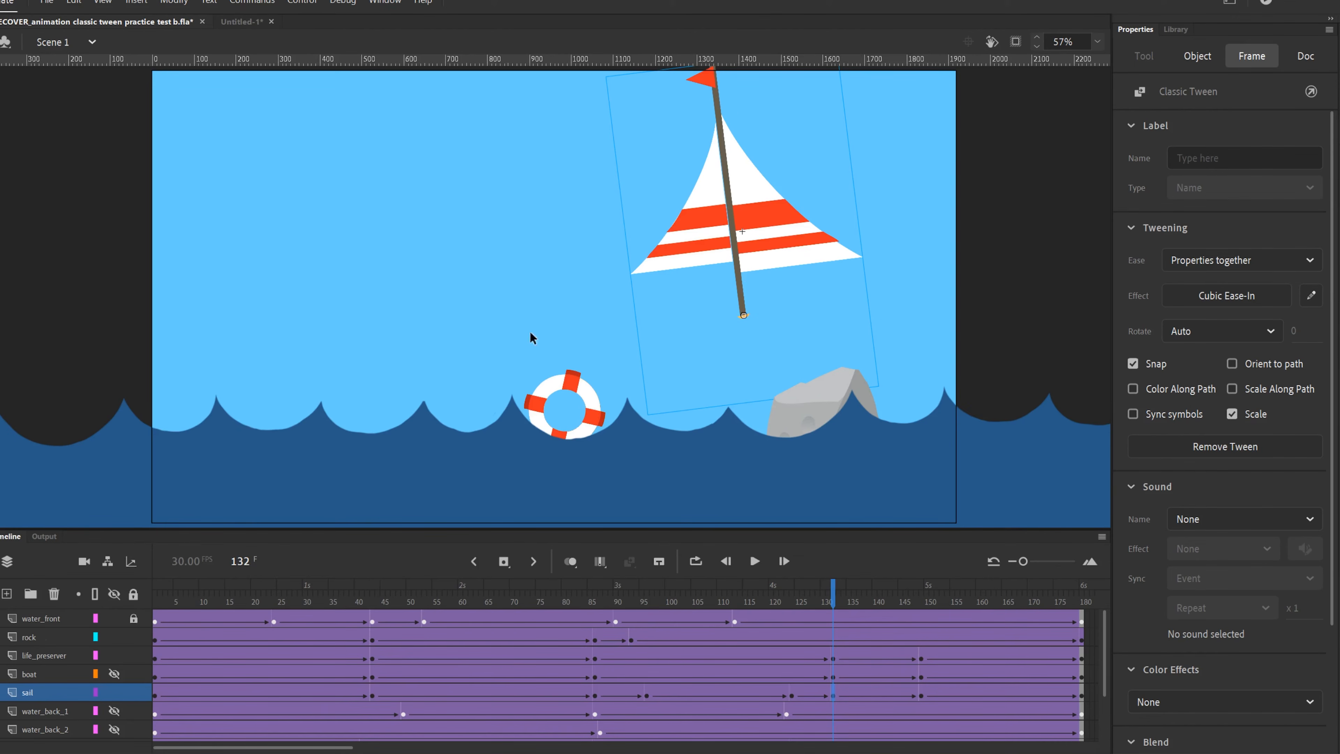
click(114, 674)
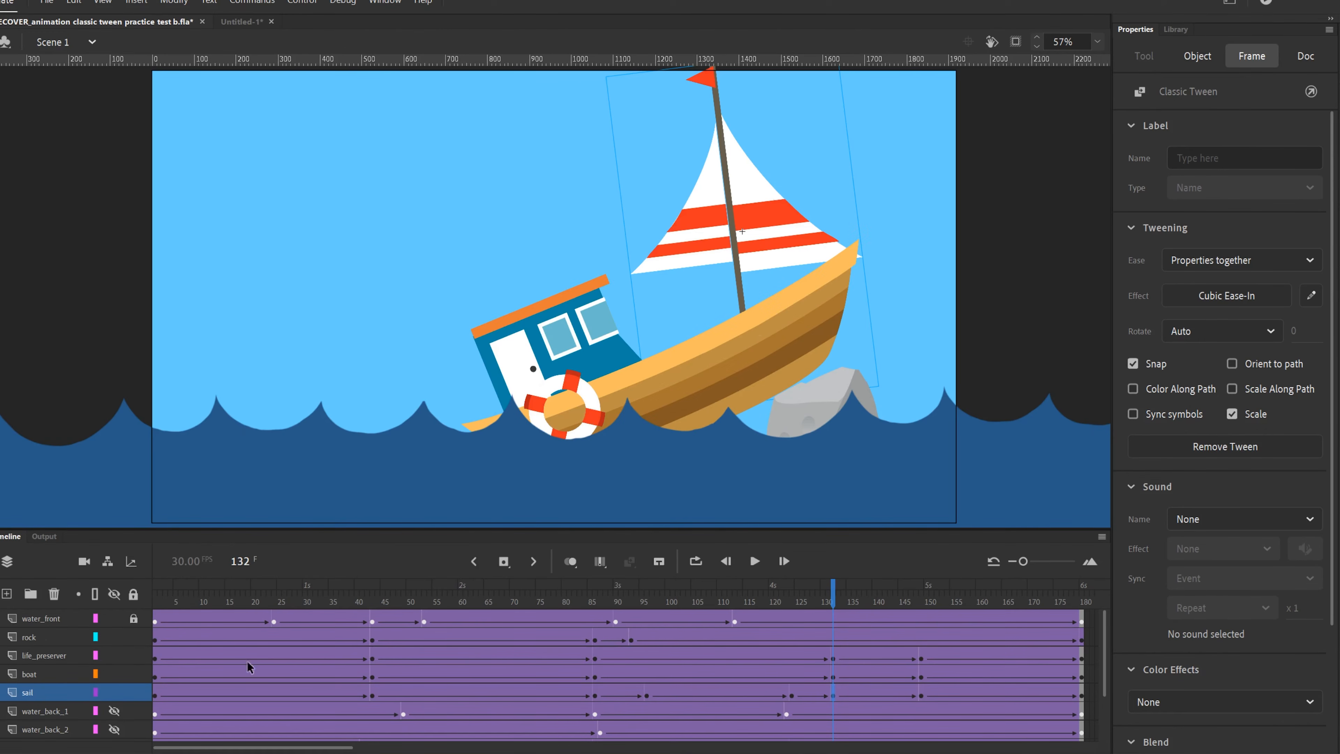
Show the water_back_1 and water_back_2 layers and scrub the timeline up to frame 136
click(113, 712)
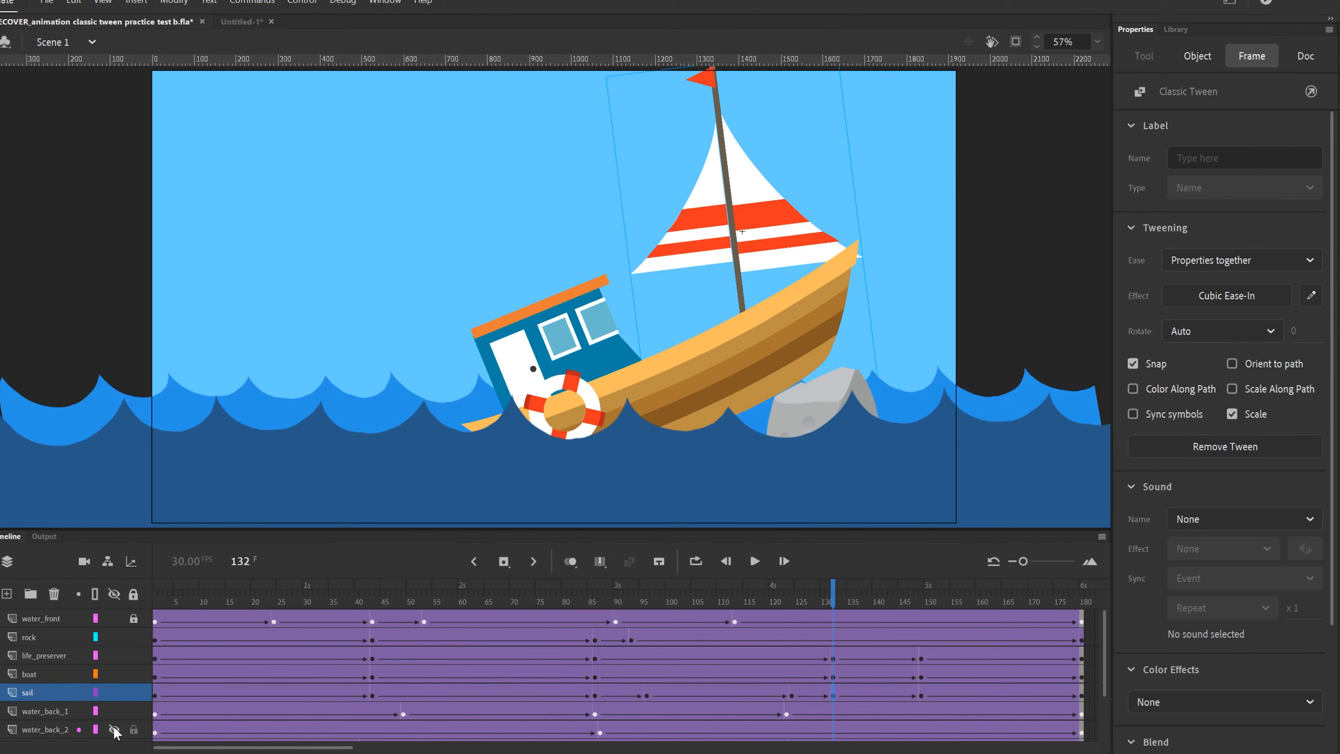
click(114, 730)
drag(171, 599, 855, 602)
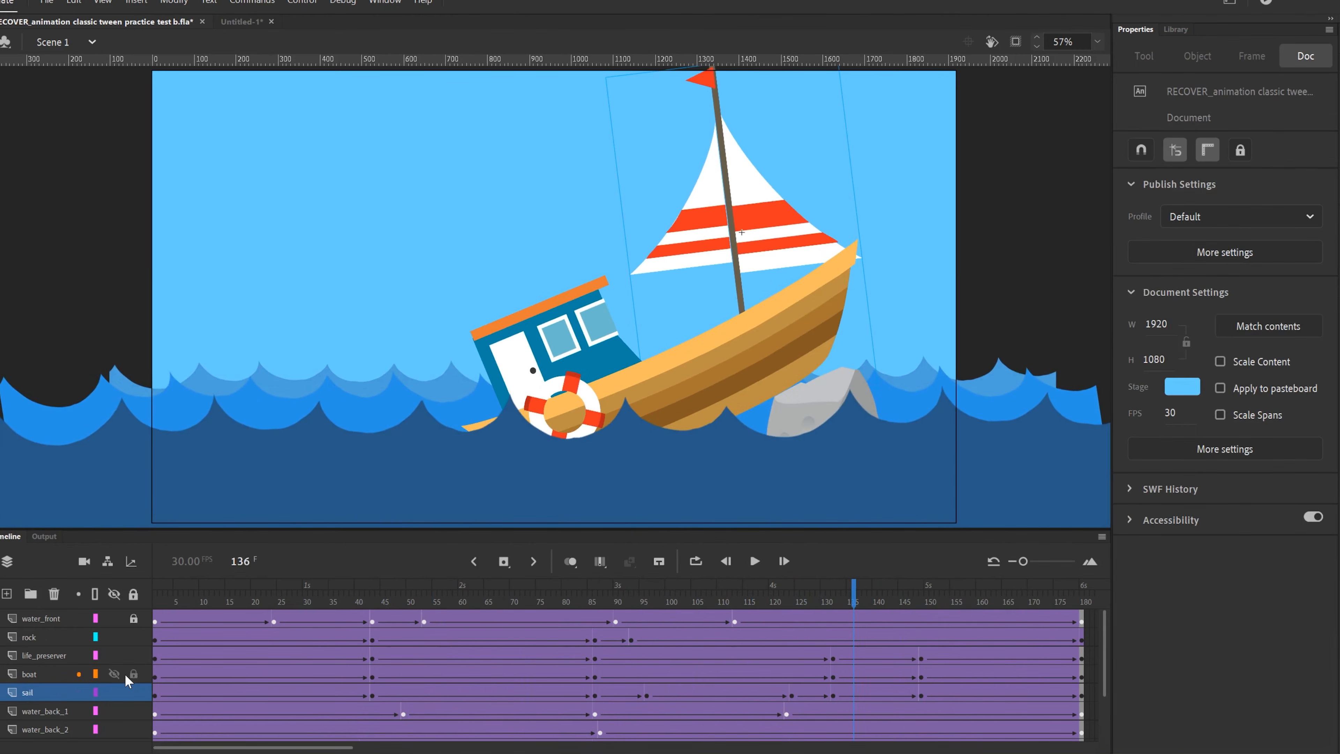
Show the cloud_1, cloud_2 and cloud_3 layers
scroll(124, 673, down, 2)
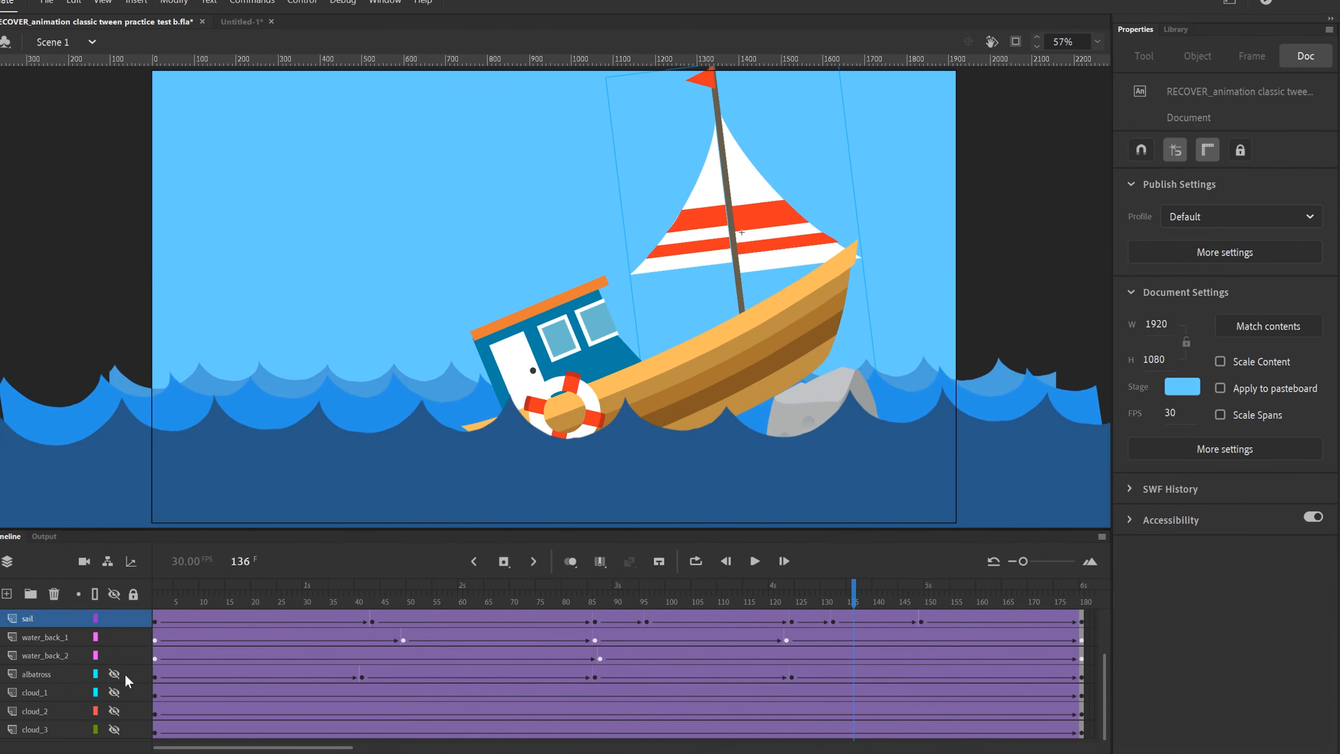
click(114, 693)
click(114, 711)
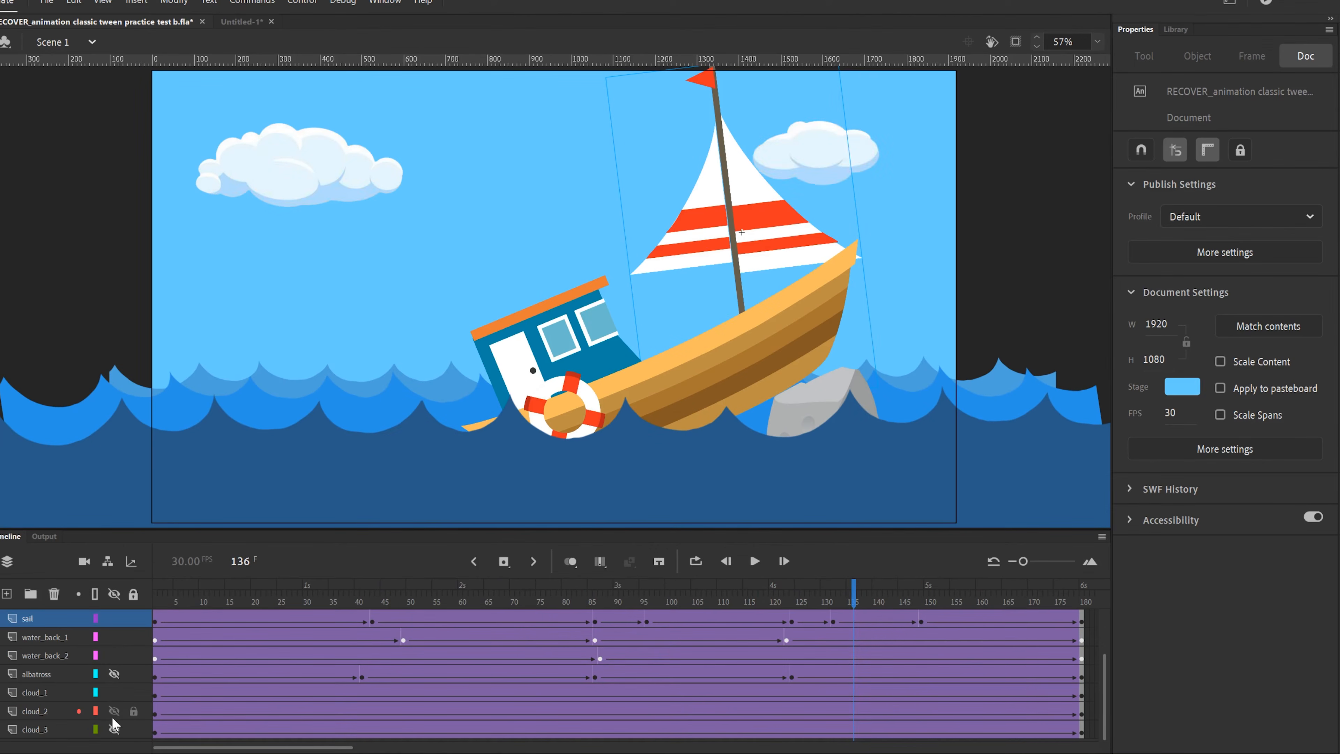
click(115, 729)
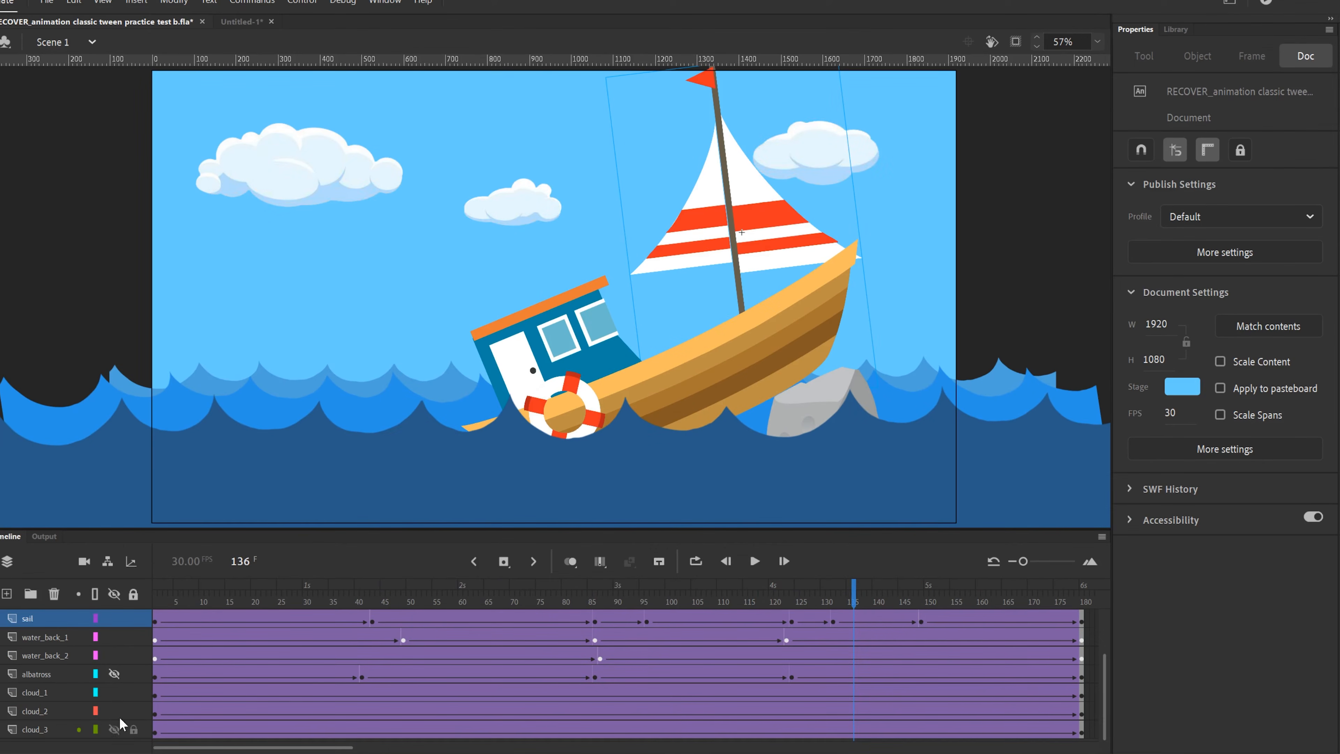
Compare the first and last keyframes of the cloud_2 layer and scrub the scene through to frame 176
click(156, 714)
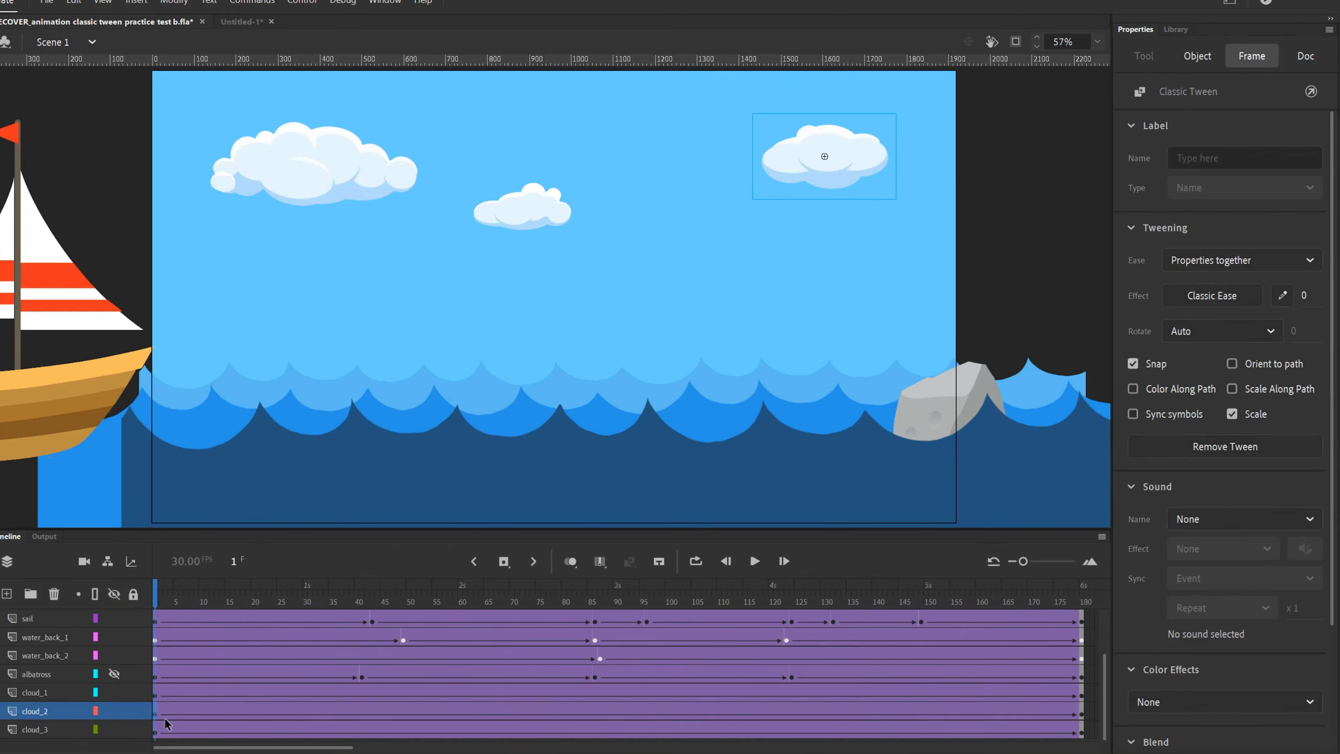
click(1082, 717)
drag(171, 602, 929, 581)
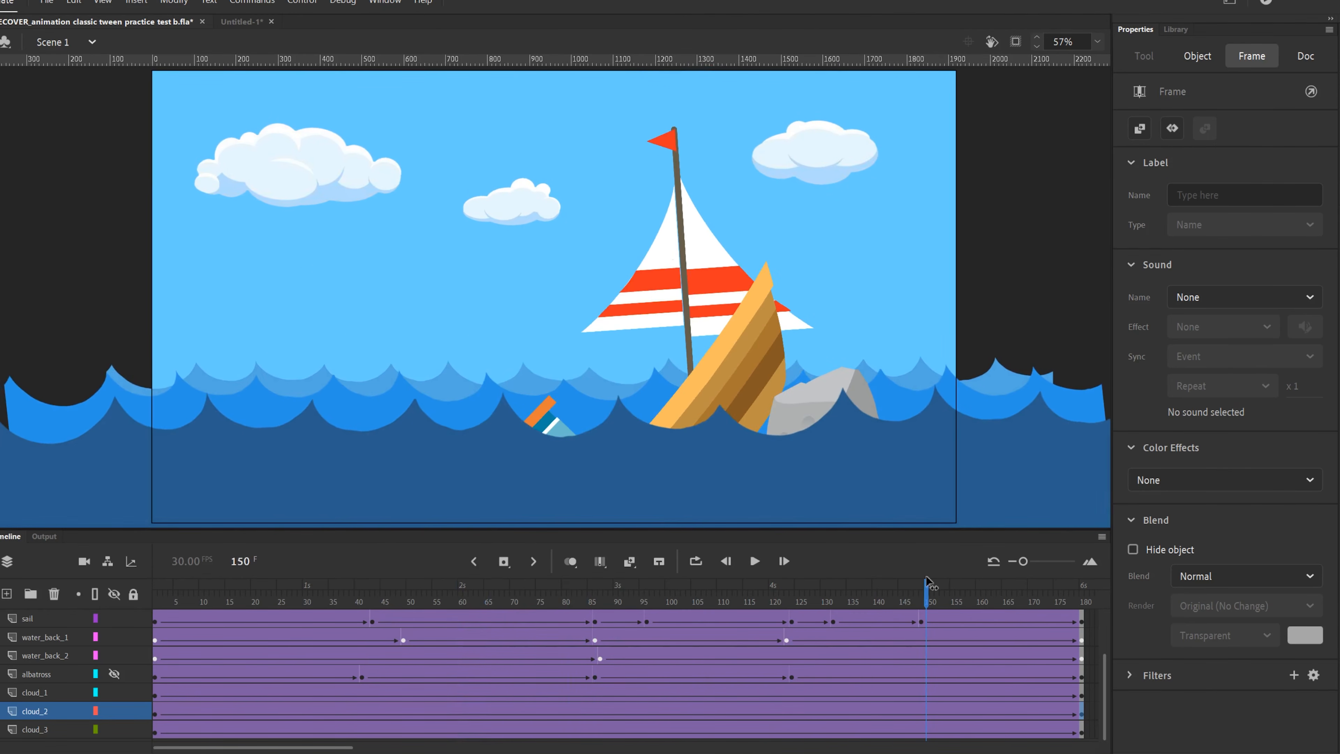
click(494, 414)
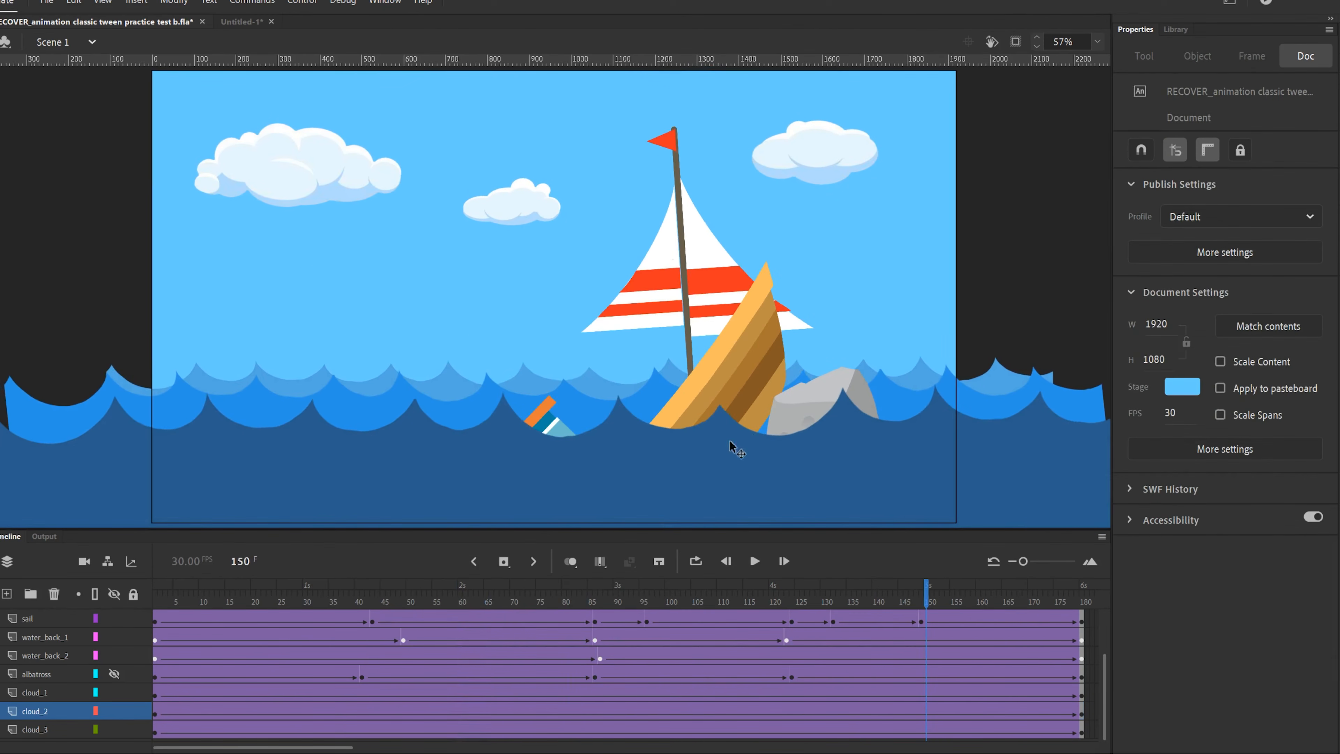
drag(311, 606, 1061, 597)
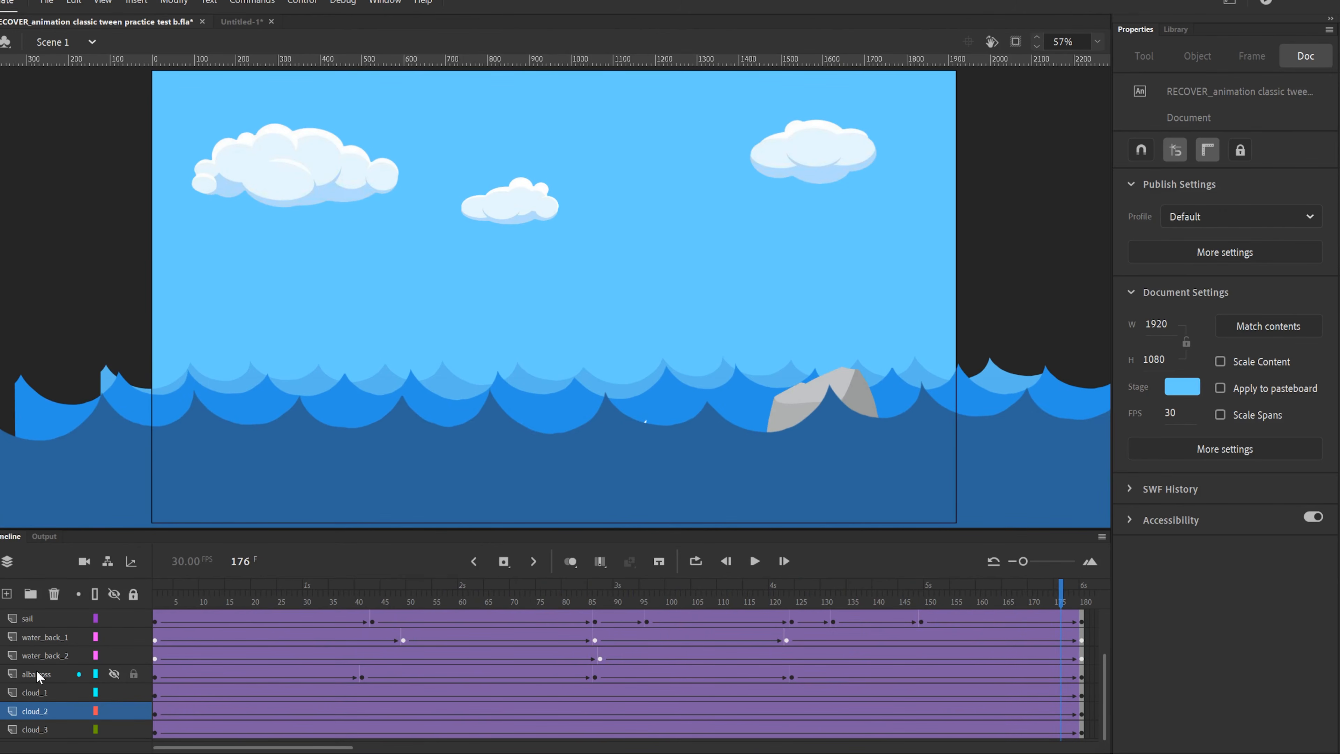
Show the albatross layer, select its first tween span and scrub the timeline to review the bird's flight
click(113, 674)
click(163, 674)
drag(203, 605, 698, 604)
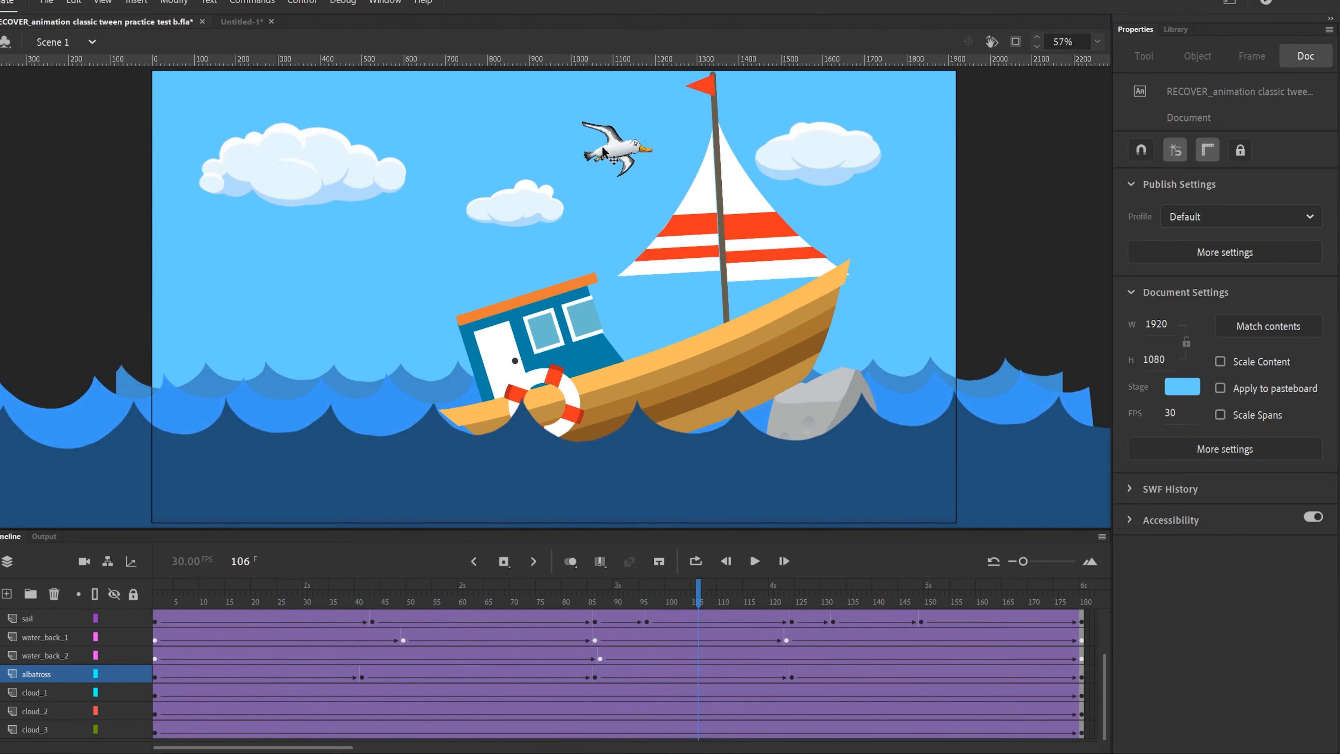
drag(418, 603, 312, 631)
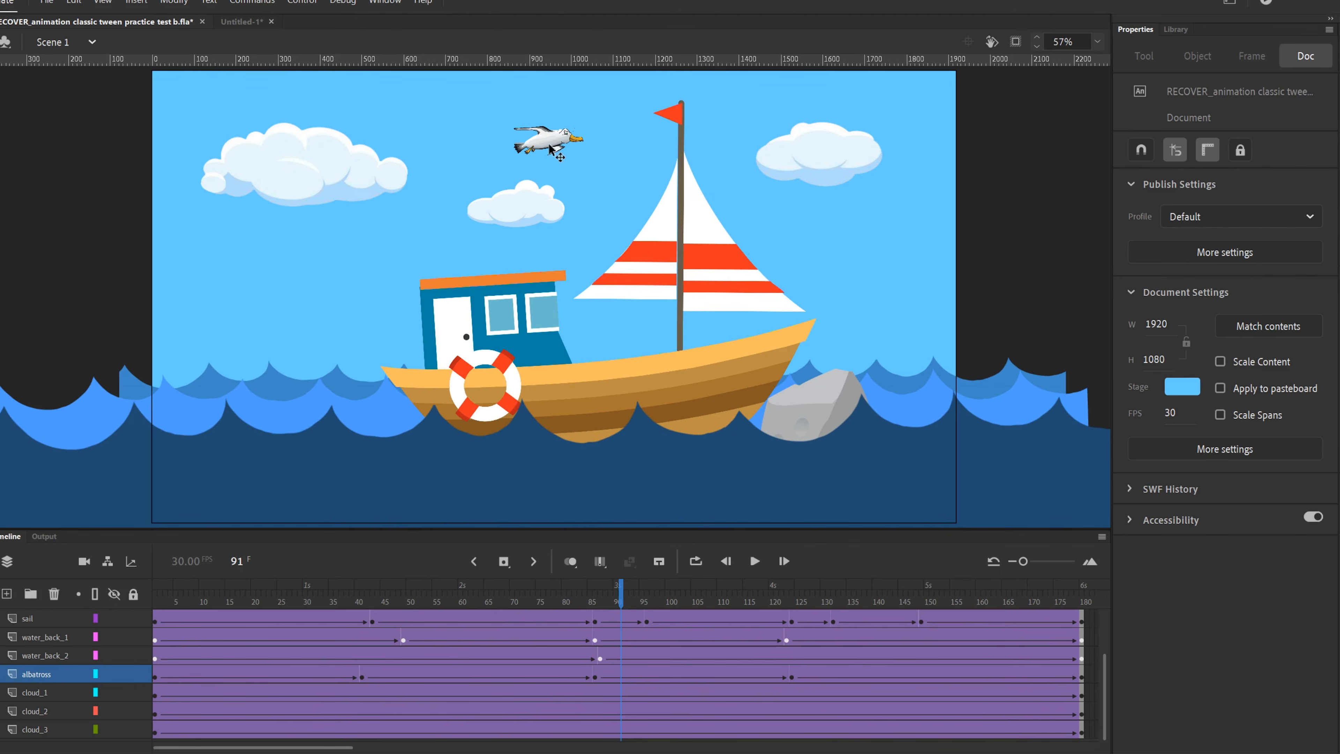
Open the albatross symbol from its frame 86 keyframe and scrub its internal timeline between frames 1 and 10 to review the wing movement
click(48, 678)
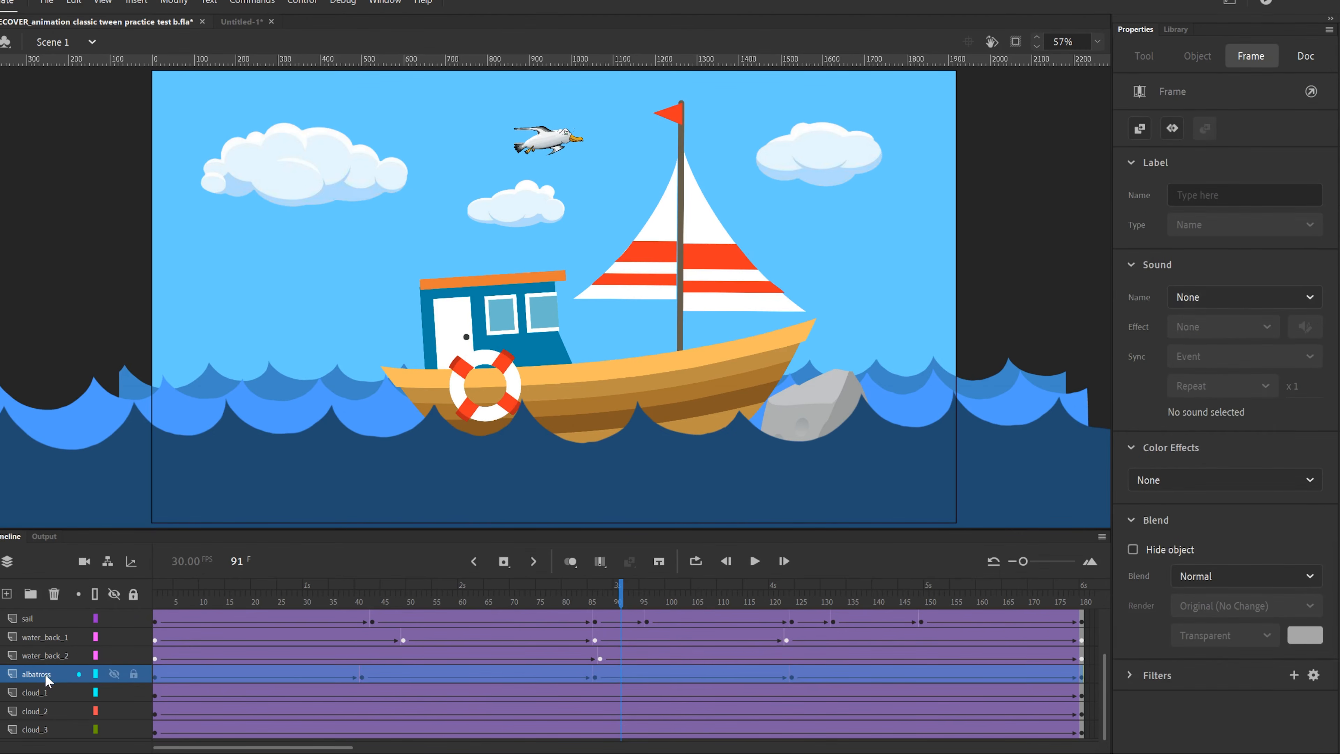
click(595, 678)
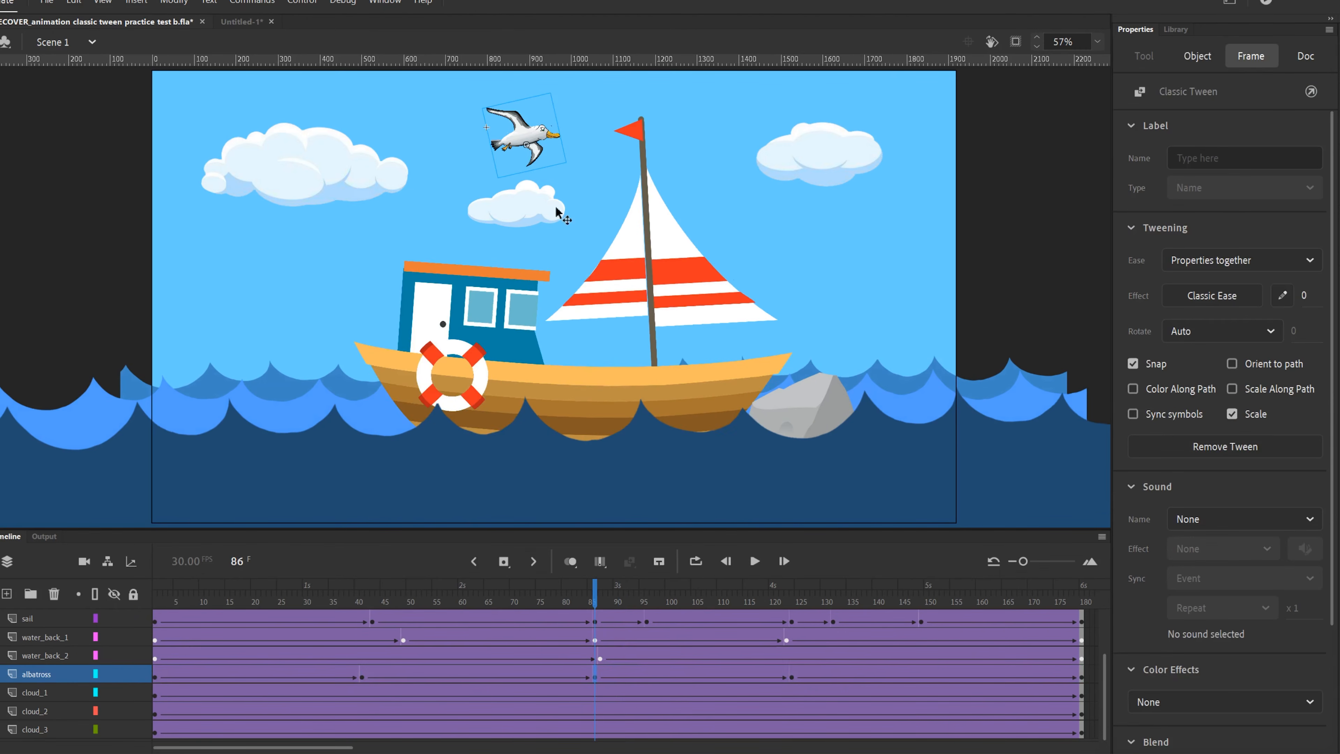
double_click(519, 137)
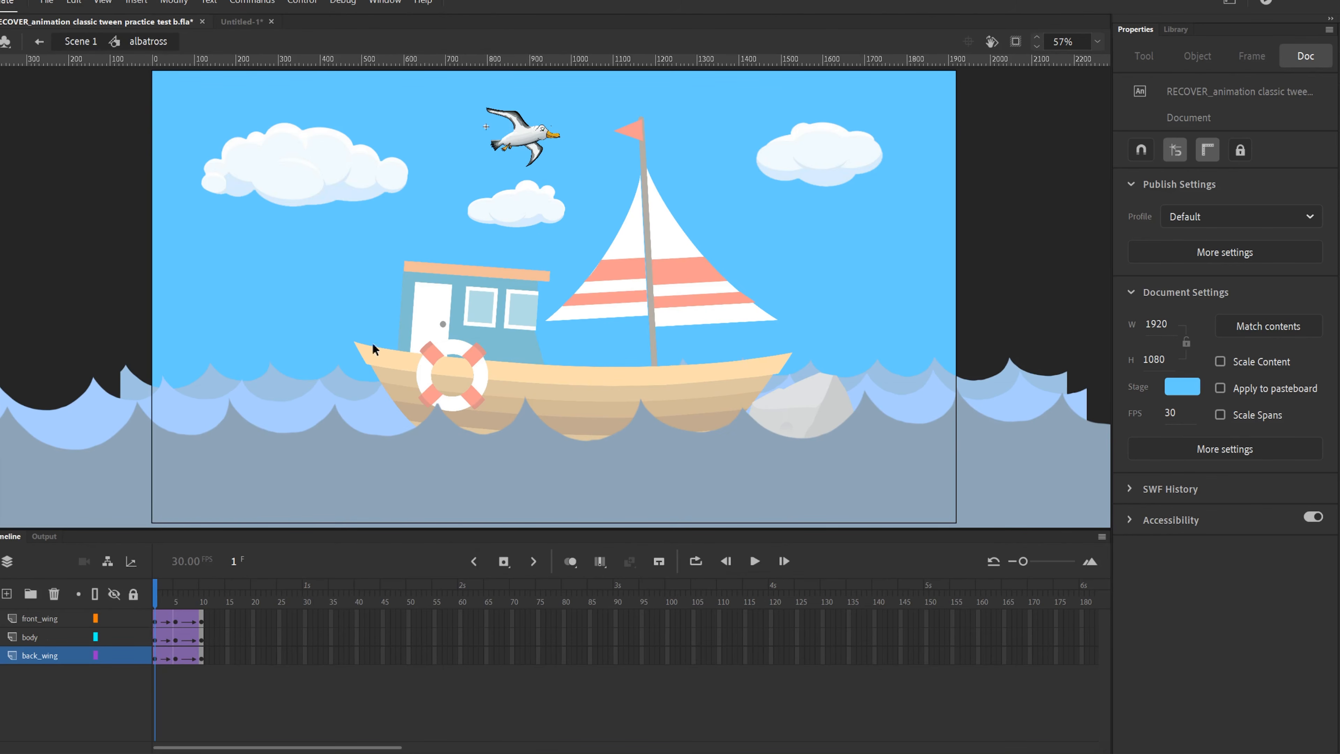
drag(162, 602, 203, 602)
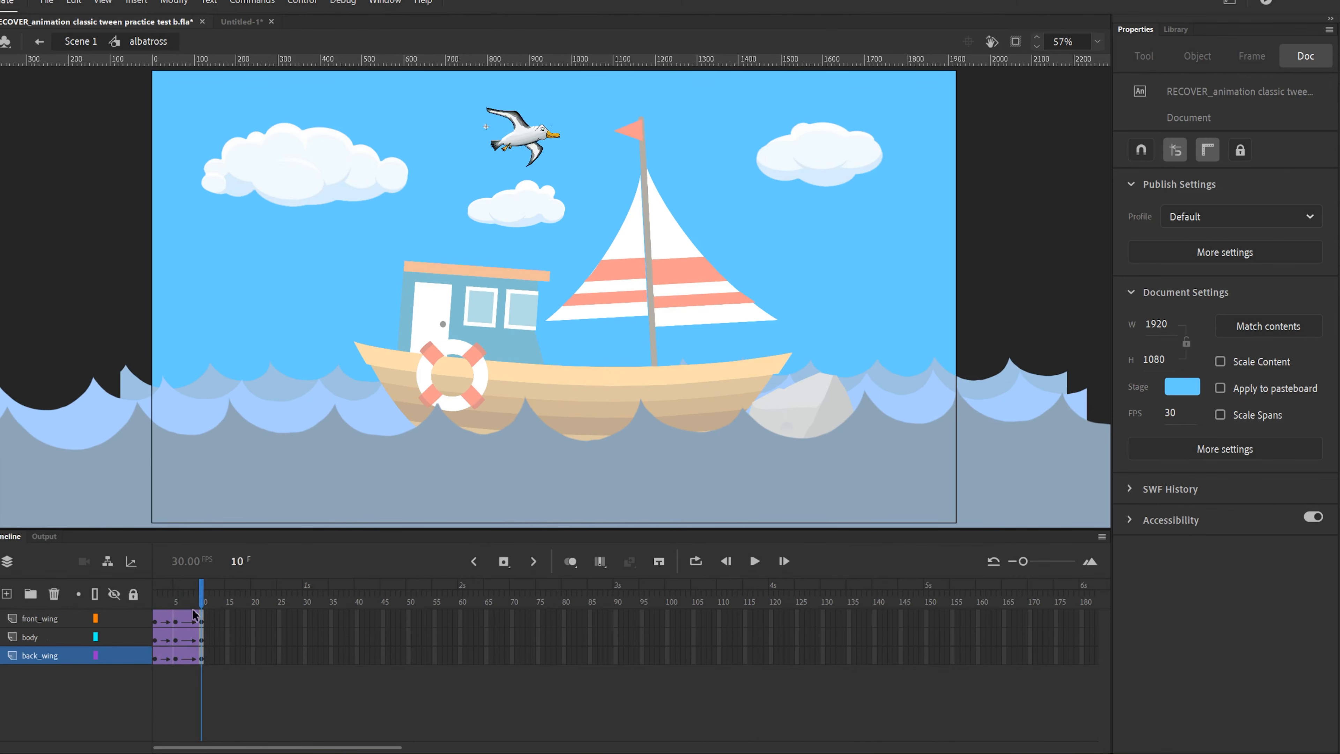
drag(171, 606, 147, 617)
Preview the albatross wing flap in a loop over frames 1 to 10, stop playback and turn looping off
click(694, 563)
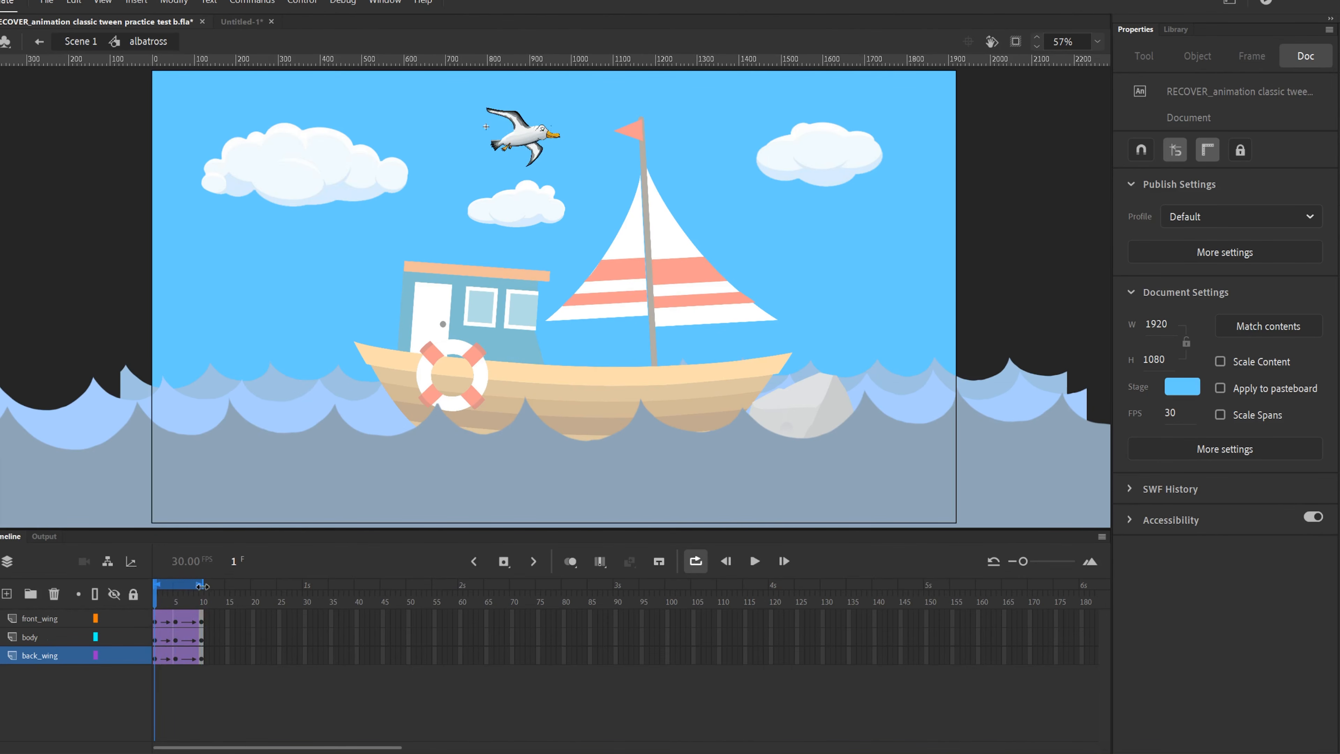
click(754, 561)
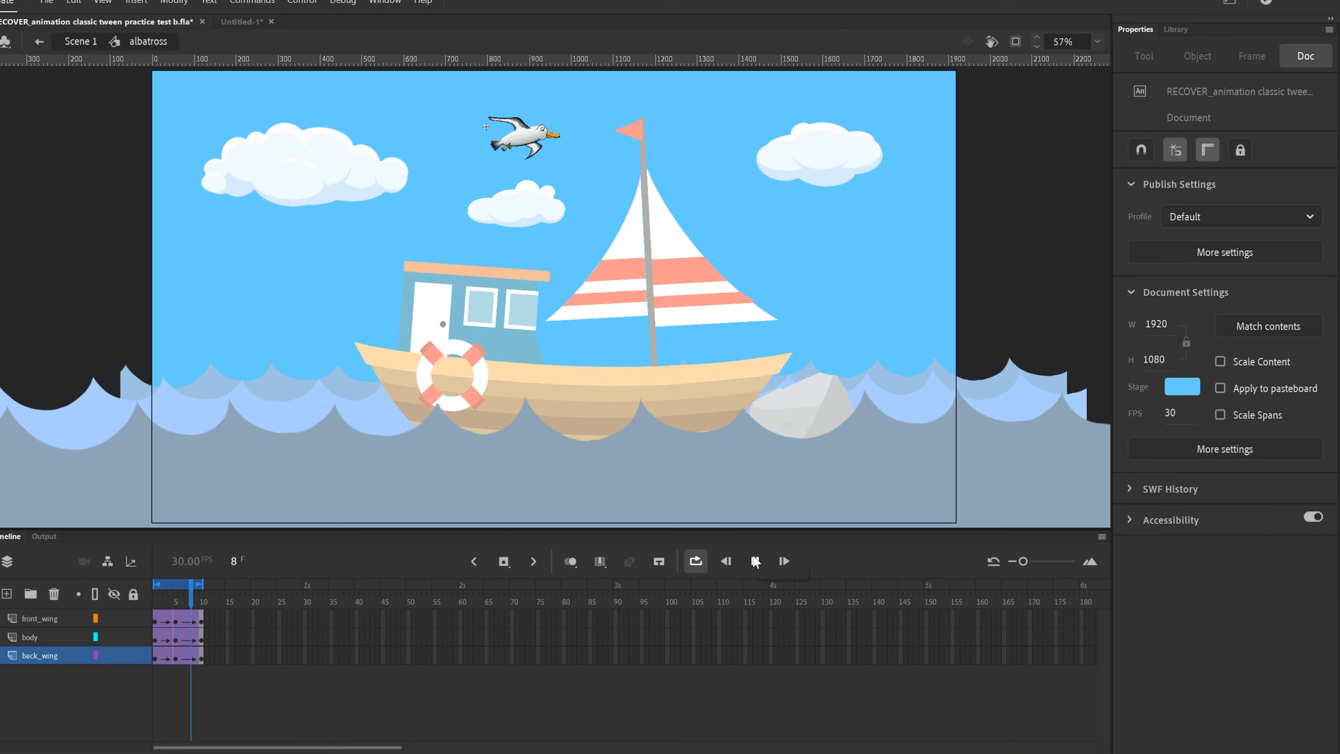
click(755, 561)
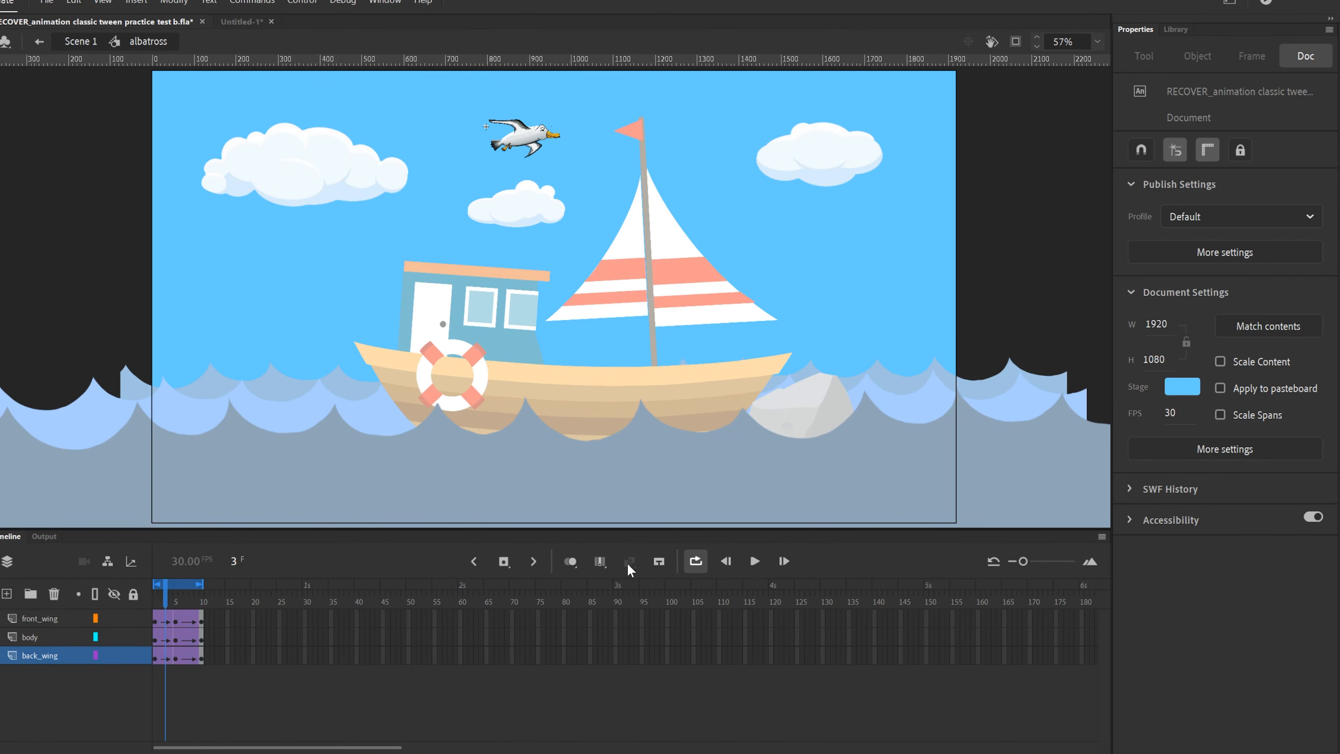
click(700, 565)
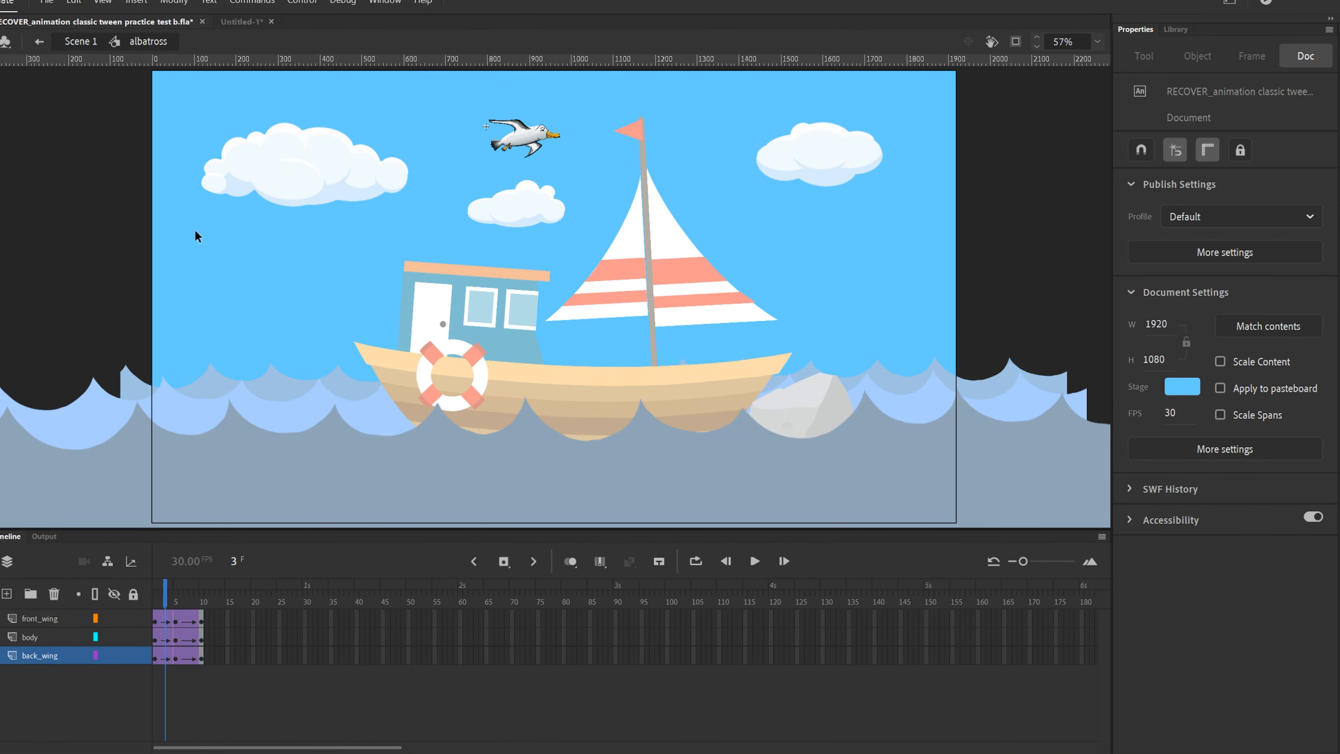
Scrub the main scene's timeline to frame 100 to review the bird's flight and reopen the albatross symbol there
click(38, 42)
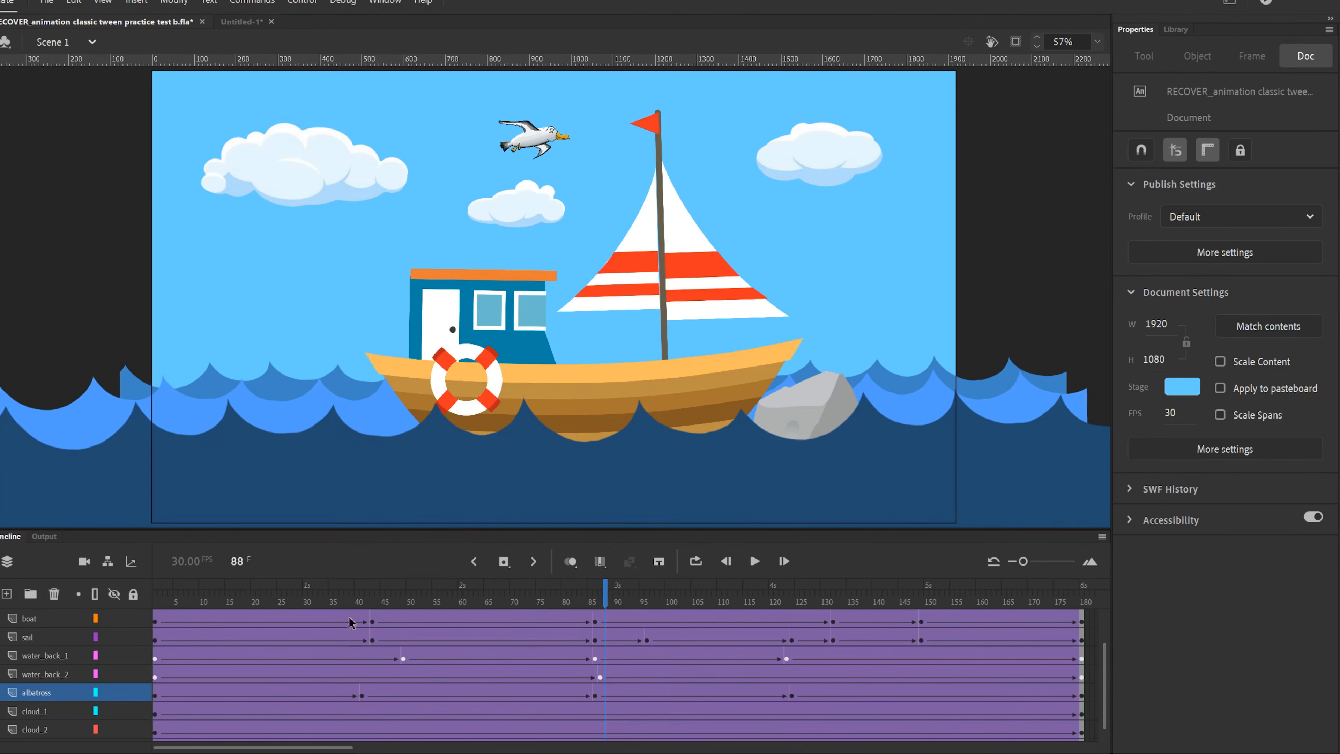
click(186, 596)
drag(202, 599, 661, 620)
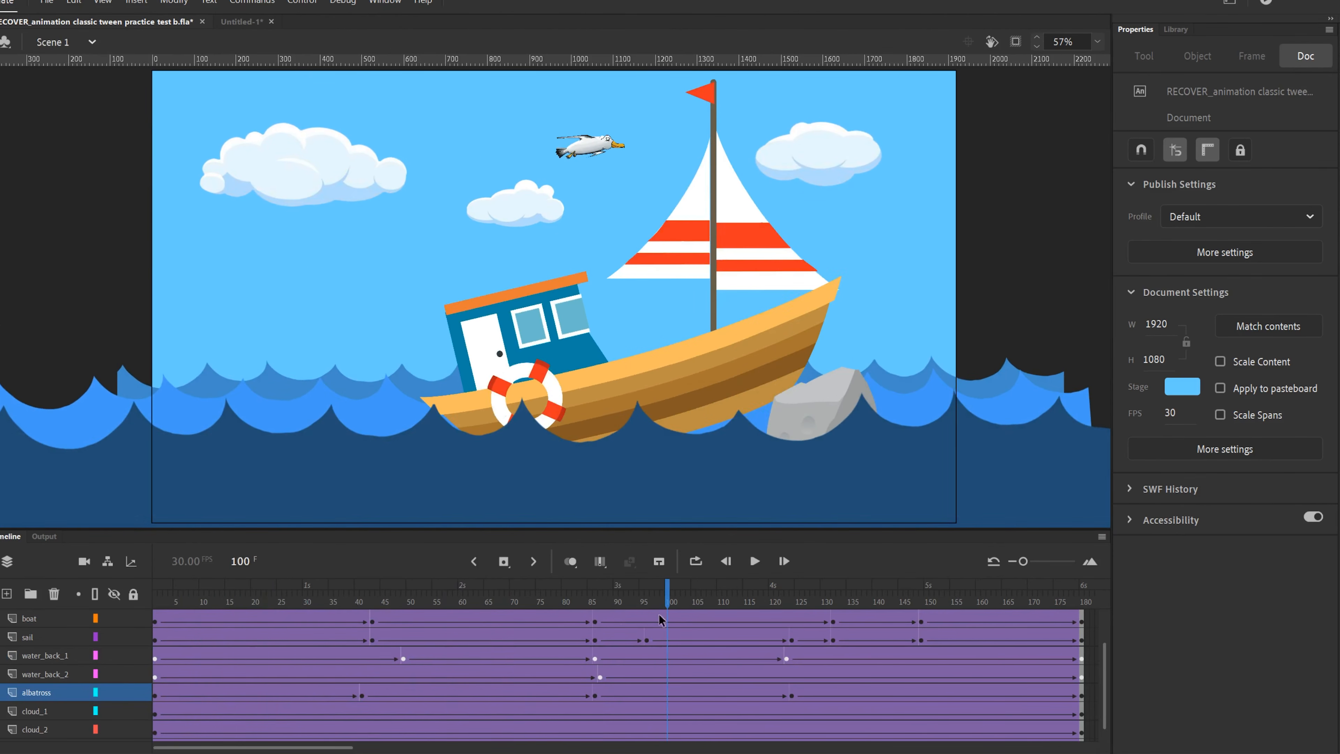
double_click(585, 150)
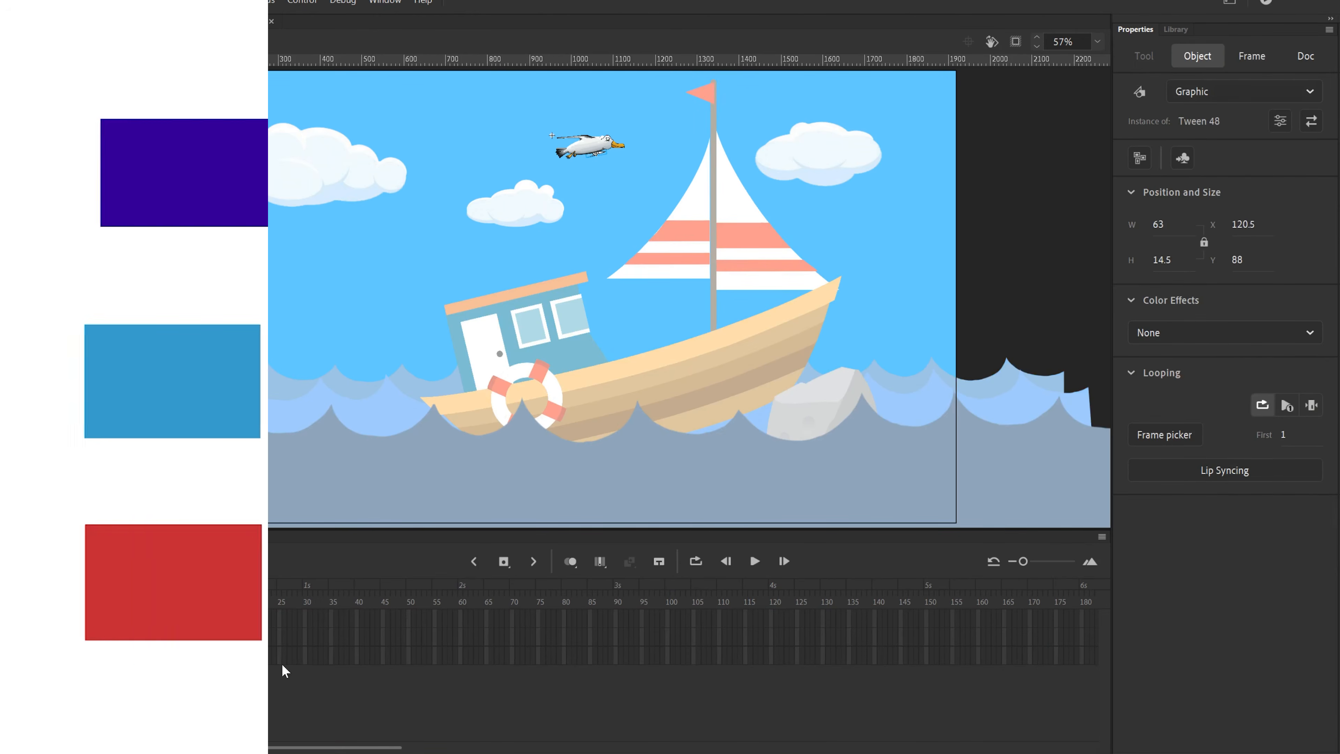